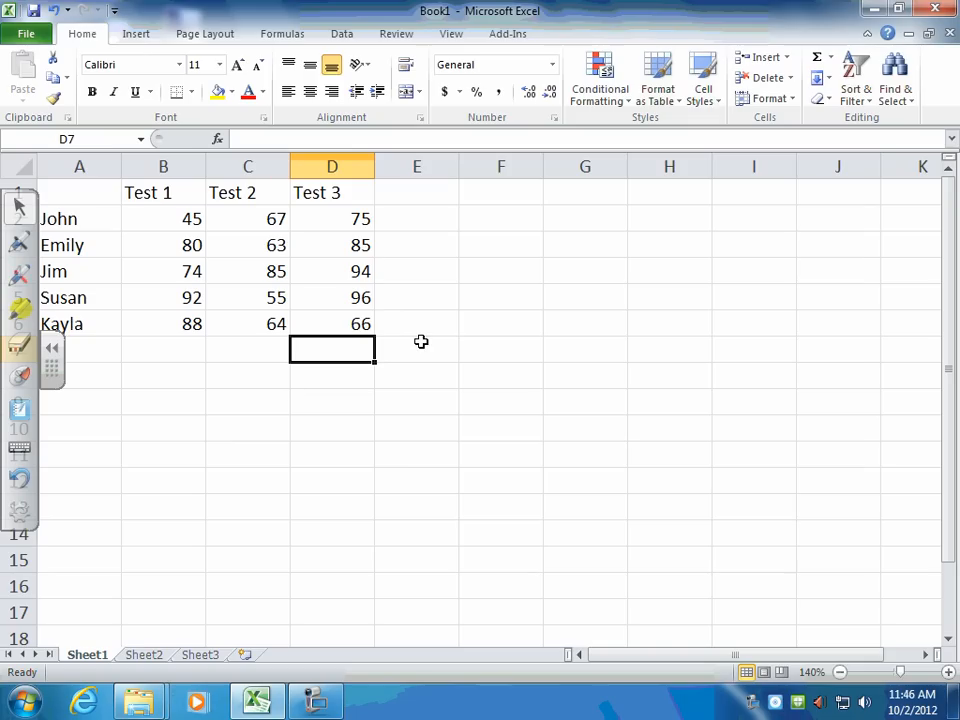
# Launch another instance of Microsoft Excel 2010, dismissing the Windows Installer dialog, and close its blank workbook.
pyautogui.click(420, 324)
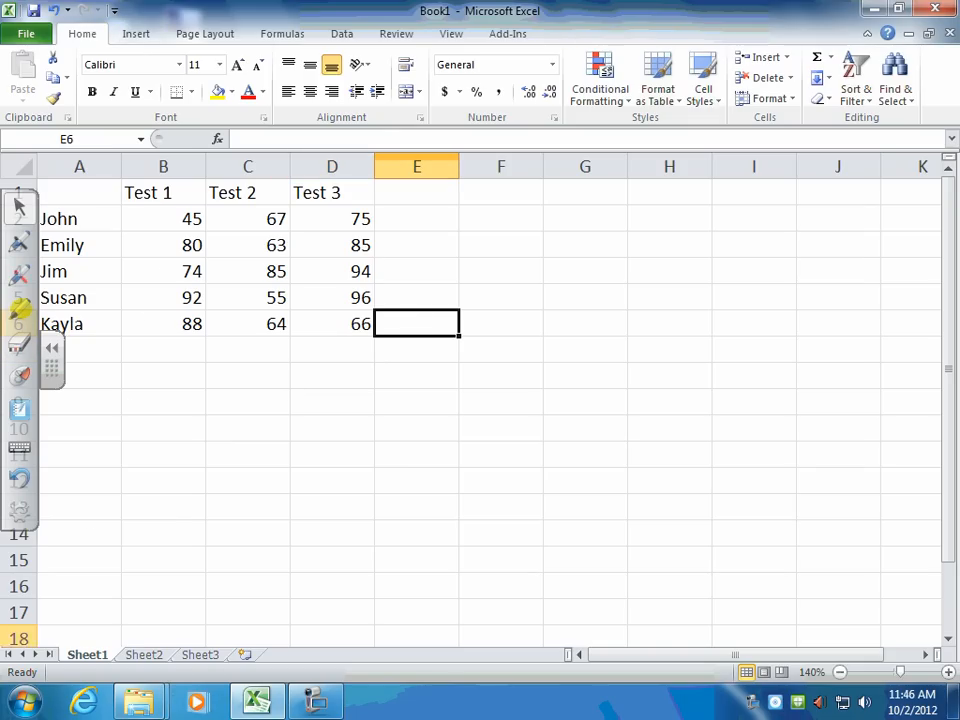
pyautogui.click(24, 704)
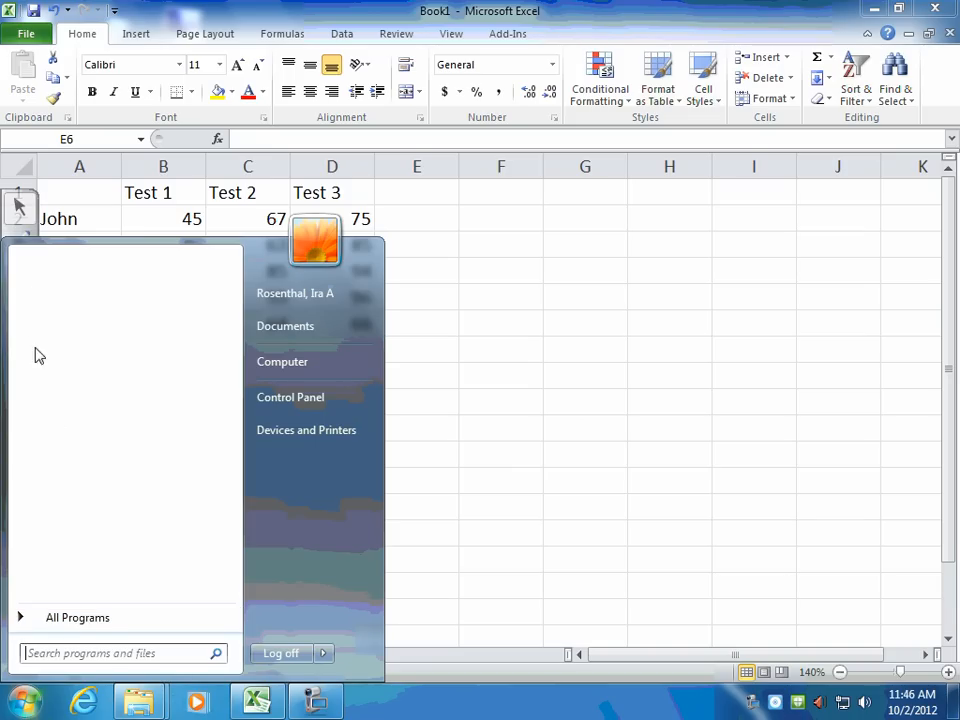
pyautogui.click(70, 618)
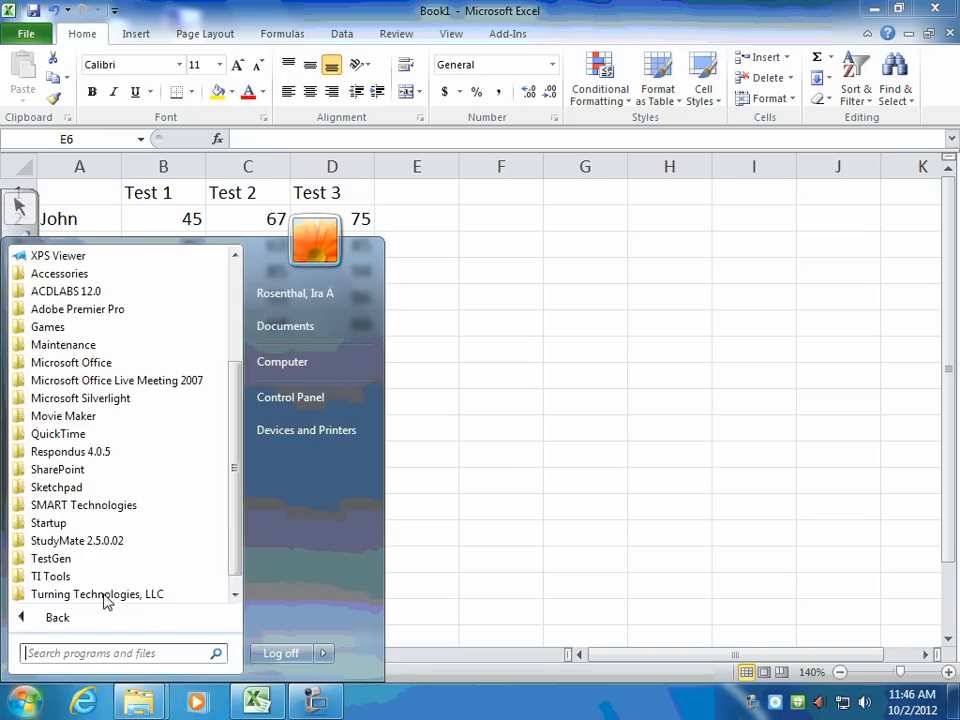
pyautogui.click(108, 365)
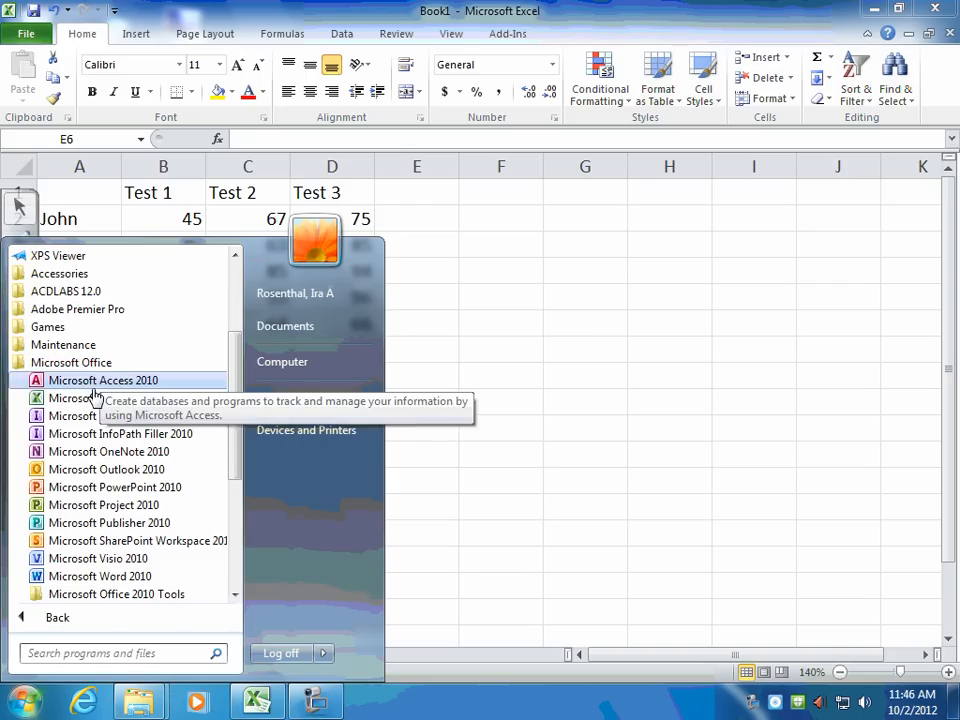
pyautogui.click(135, 400)
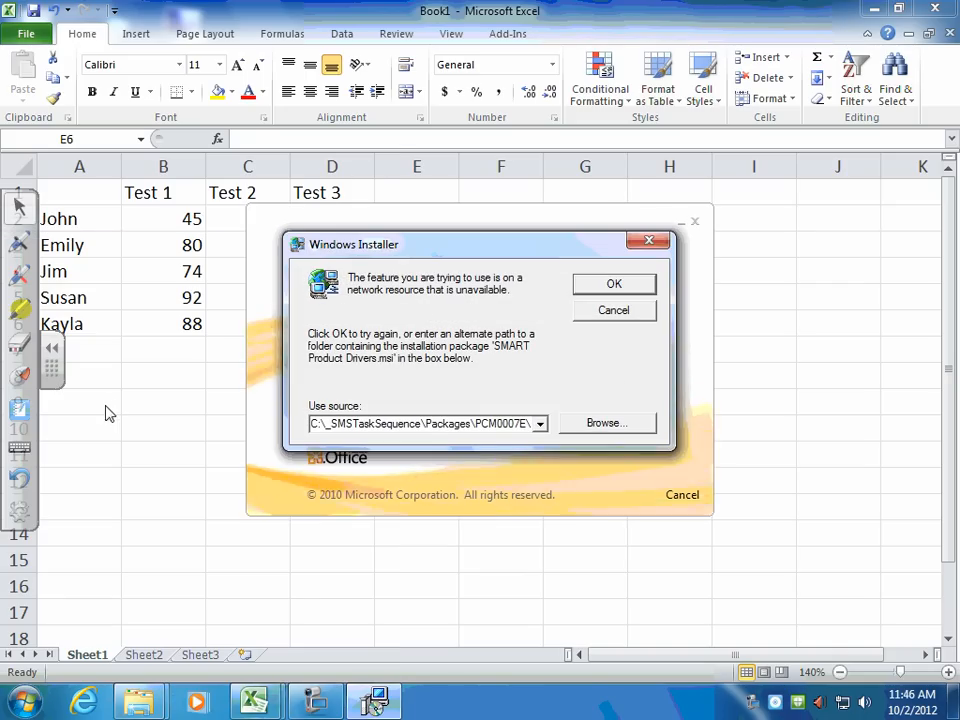
pyautogui.click(601, 312)
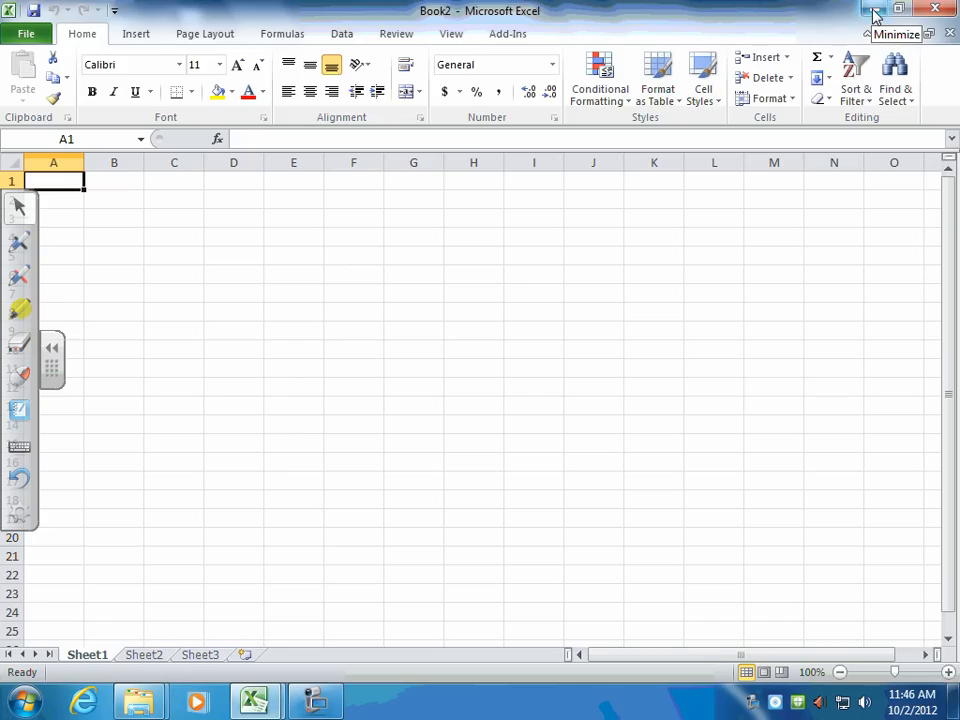
pyautogui.click(935, 10)
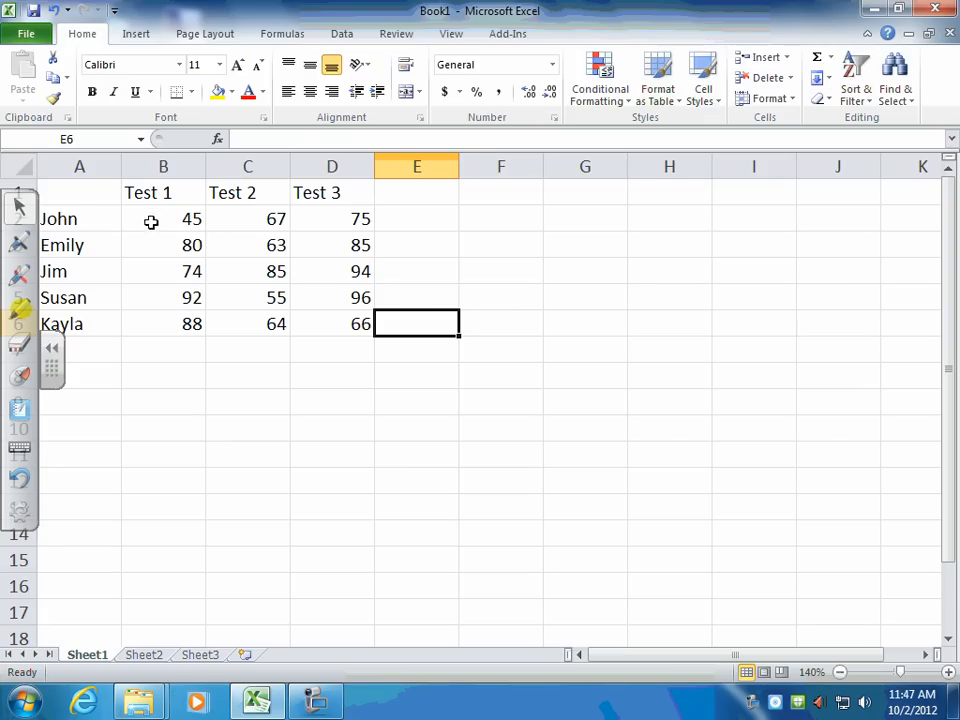
# Collapse the floating annotation toolbar covering the row numbers and select cell C2.
pyautogui.click(405, 219)
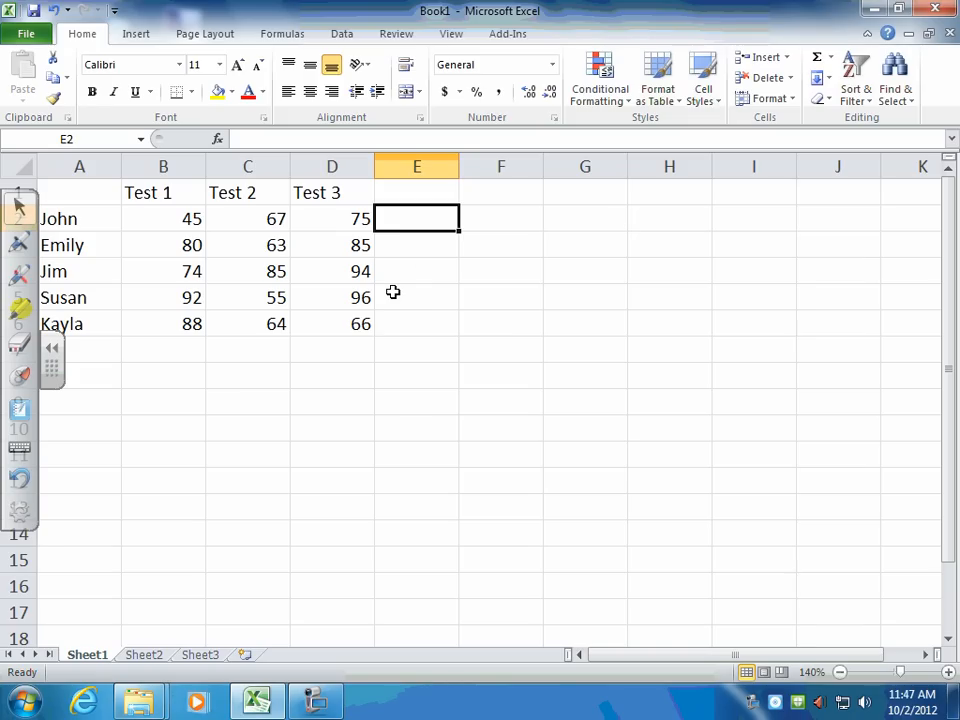
pyautogui.click(52, 348)
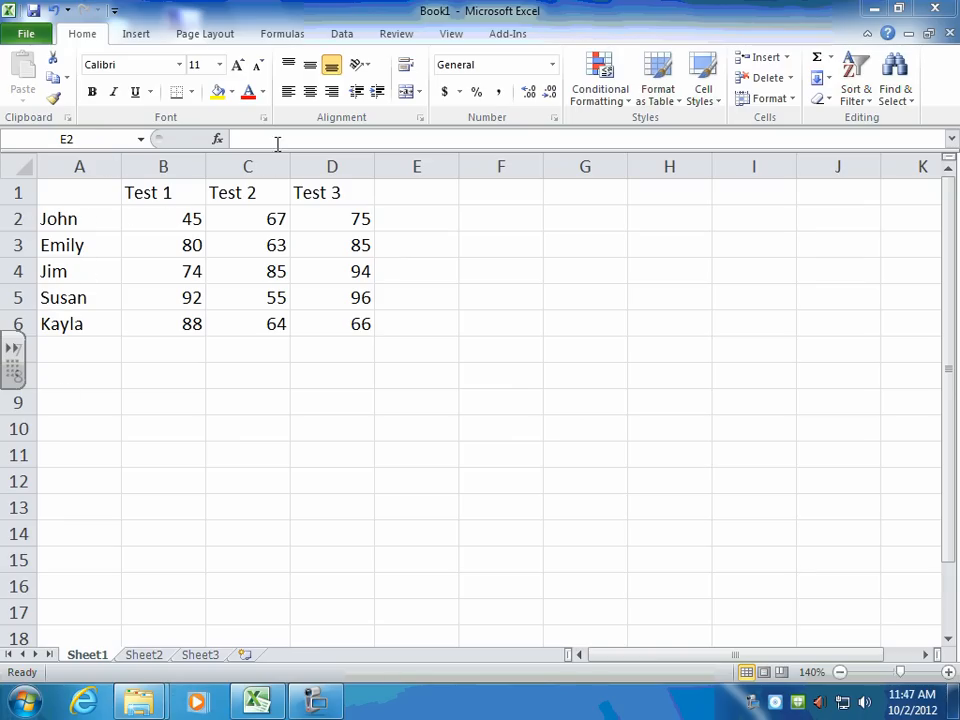
pyautogui.click(260, 221)
pyautogui.click(261, 221)
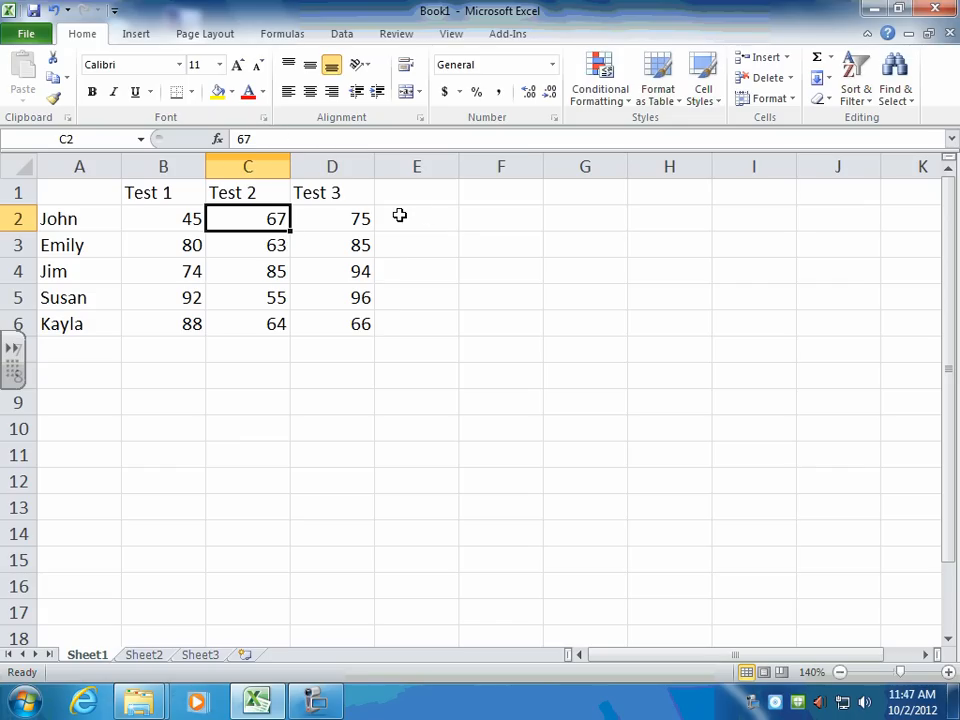
# Narrow column D slightly and make row 2 slightly taller.
pyautogui.click(399, 215)
pyautogui.click(373, 163)
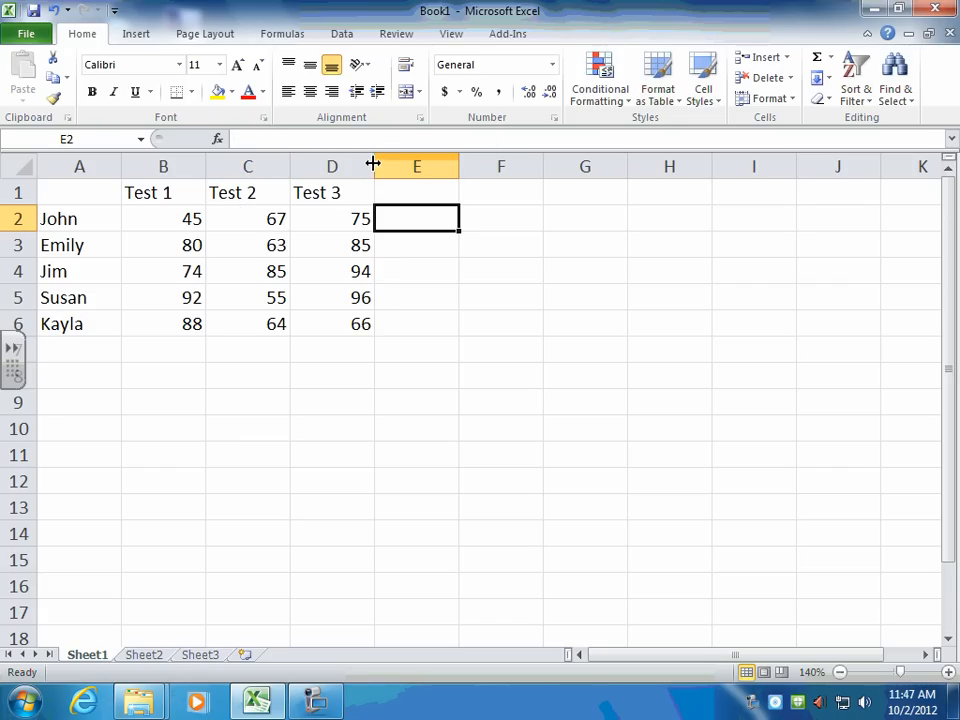
pyautogui.moveTo(373, 163)
pyautogui.mouseDown()
pyautogui.moveTo(403, 163)
pyautogui.moveTo(364, 163)
pyautogui.mouseUp()
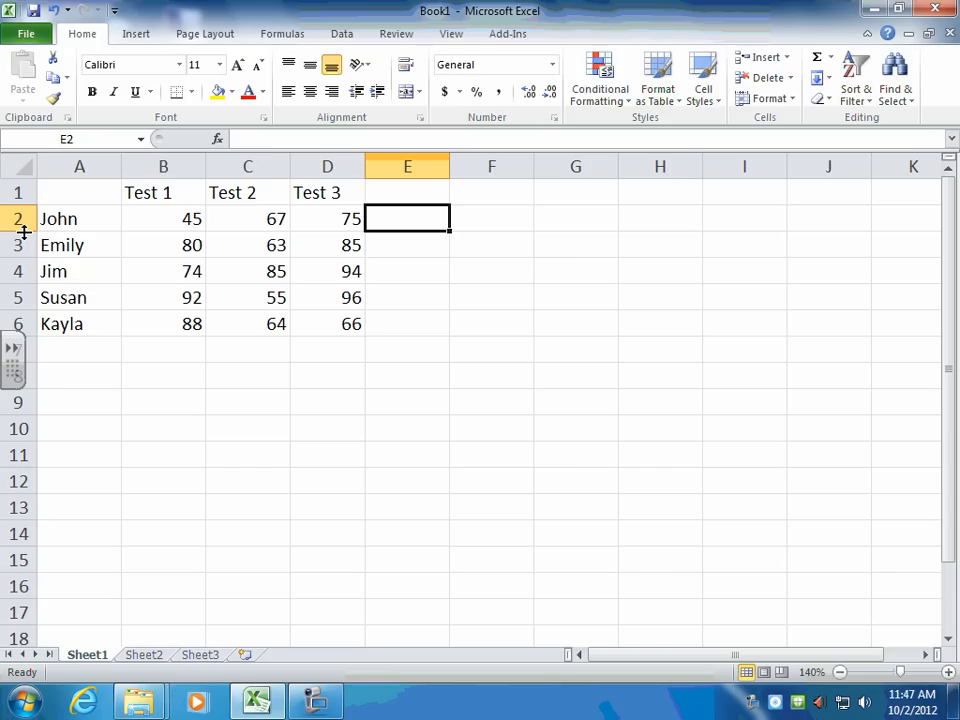
pyautogui.moveTo(24, 231); pyautogui.dragTo(24, 248)
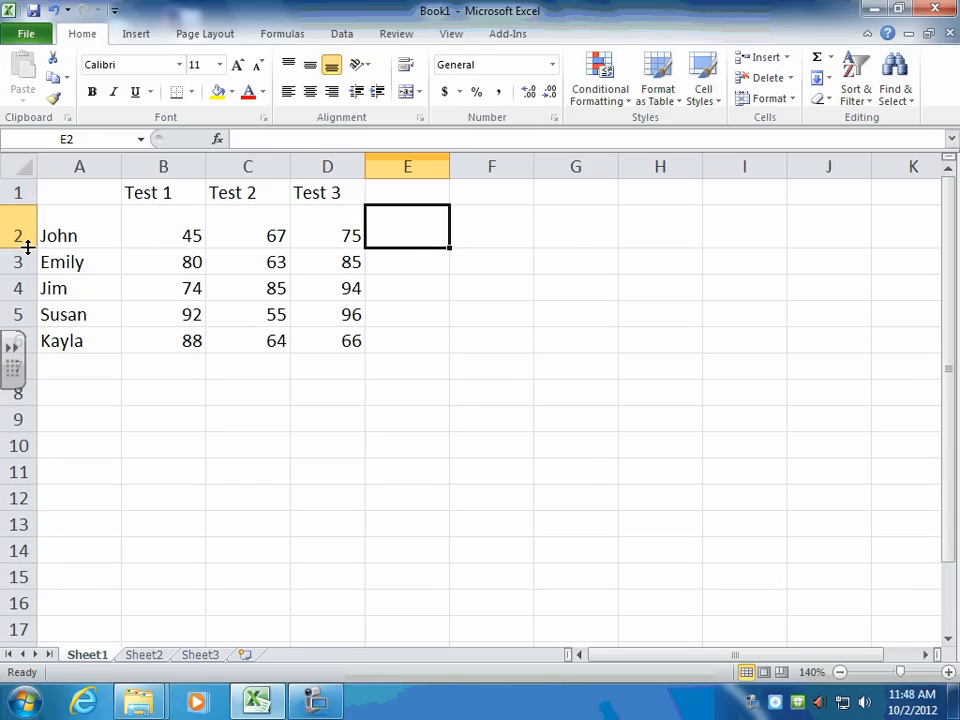
pyautogui.moveTo(27, 247)
pyautogui.mouseDown()
pyautogui.moveTo(21, 221)
pyautogui.moveTo(22, 233)
pyautogui.mouseUp()
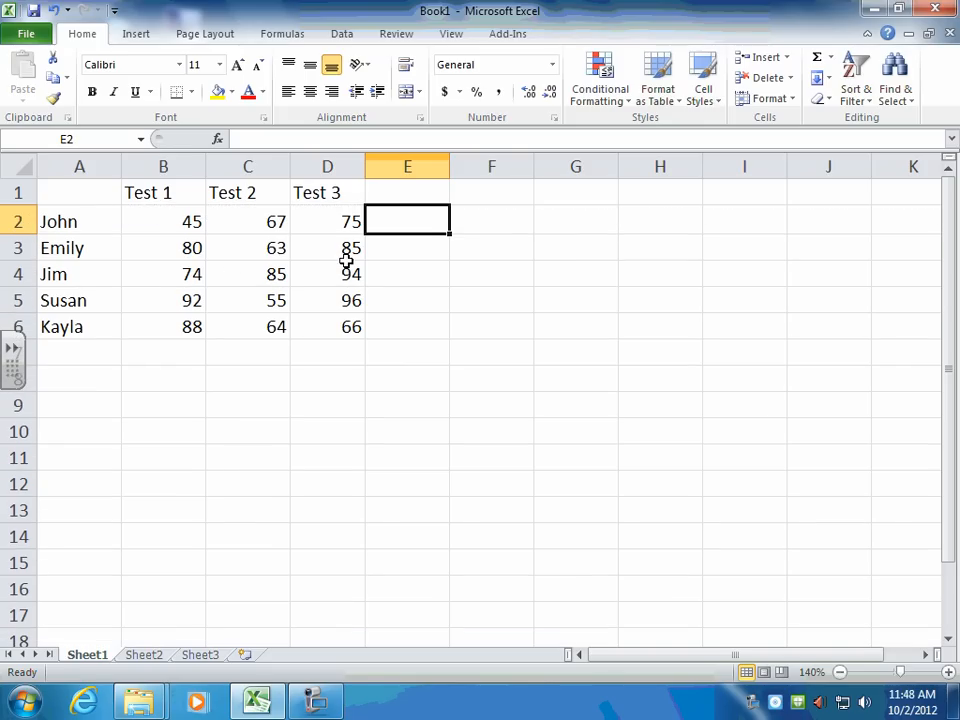
# Add the column heading Final in cell E1, beside Test 3.
pyautogui.click(398, 193)
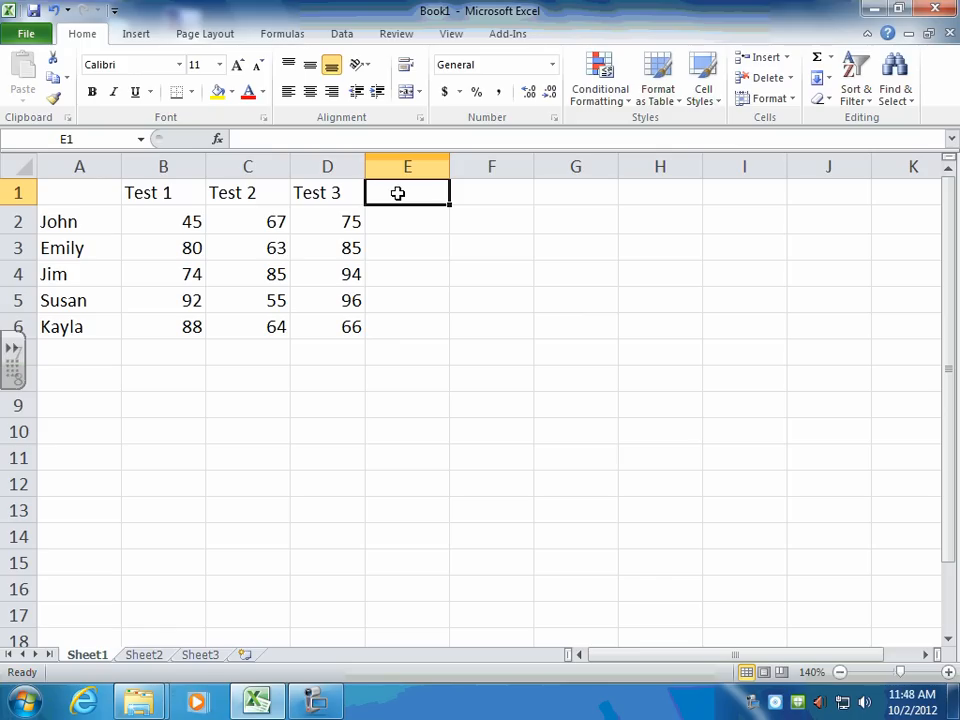
pyautogui.write('Final')
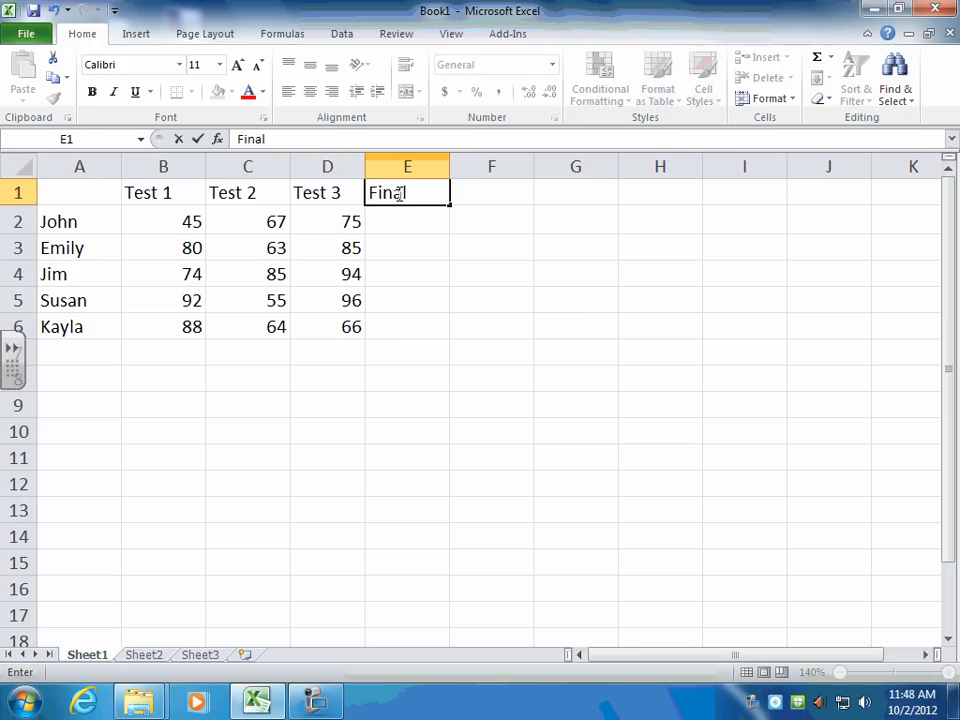
pyautogui.press('Return')
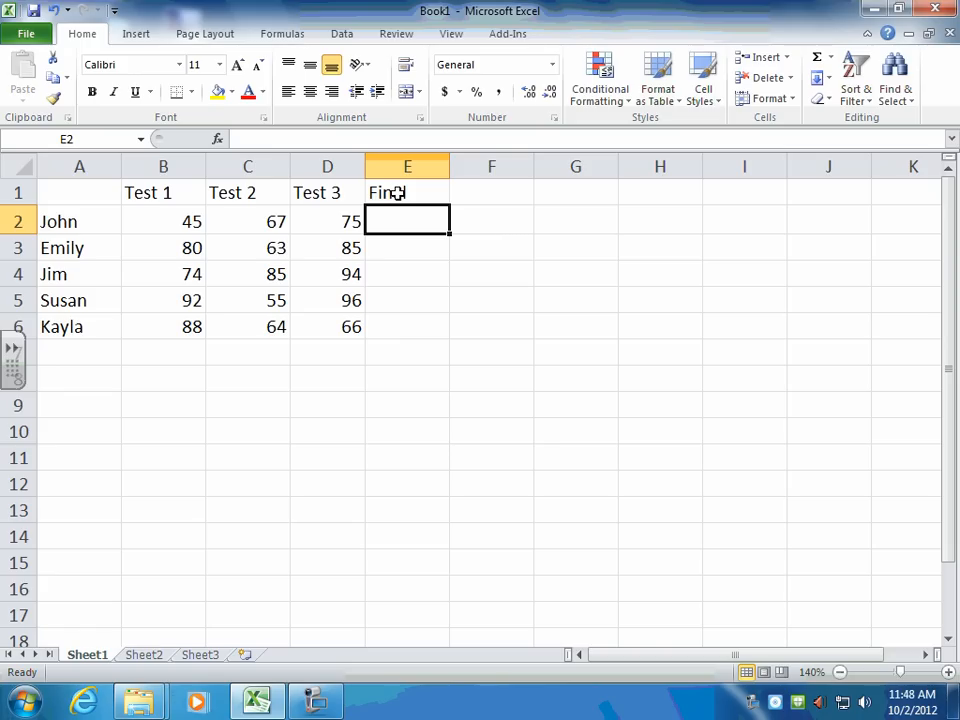
# Enter the final scores 80, 90, 62, 80 and 85 in cells E2 through E6.
pyautogui.write('80')
pyautogui.press('Return')
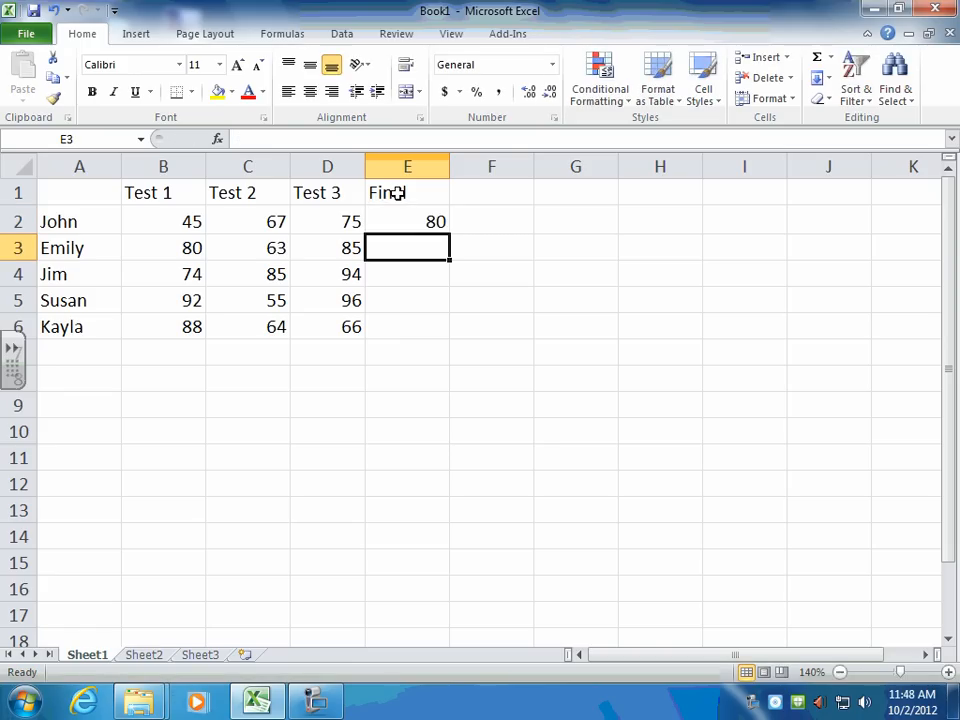
pyautogui.write('90')
pyautogui.press('Return')
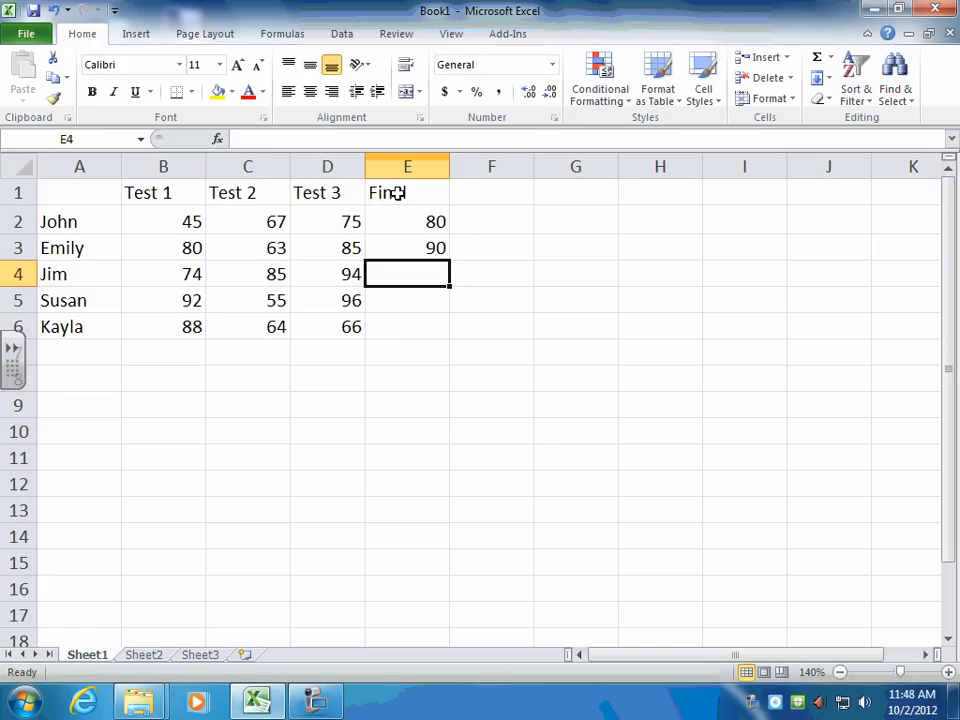
pyautogui.write('62')
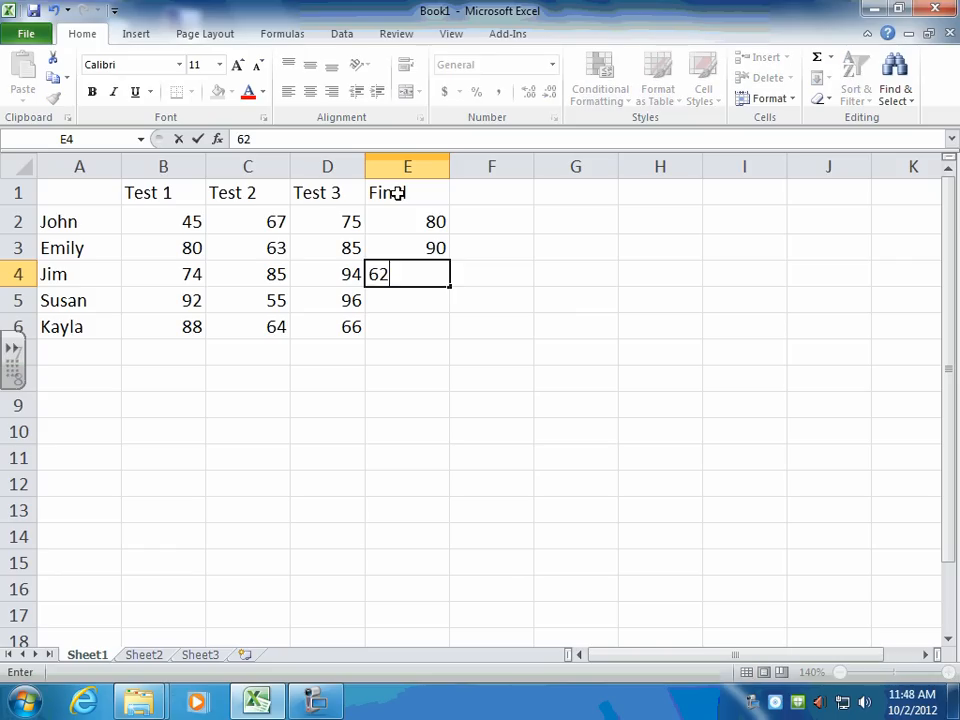
pyautogui.press('Return')
pyautogui.write('80')
pyautogui.press('Return')
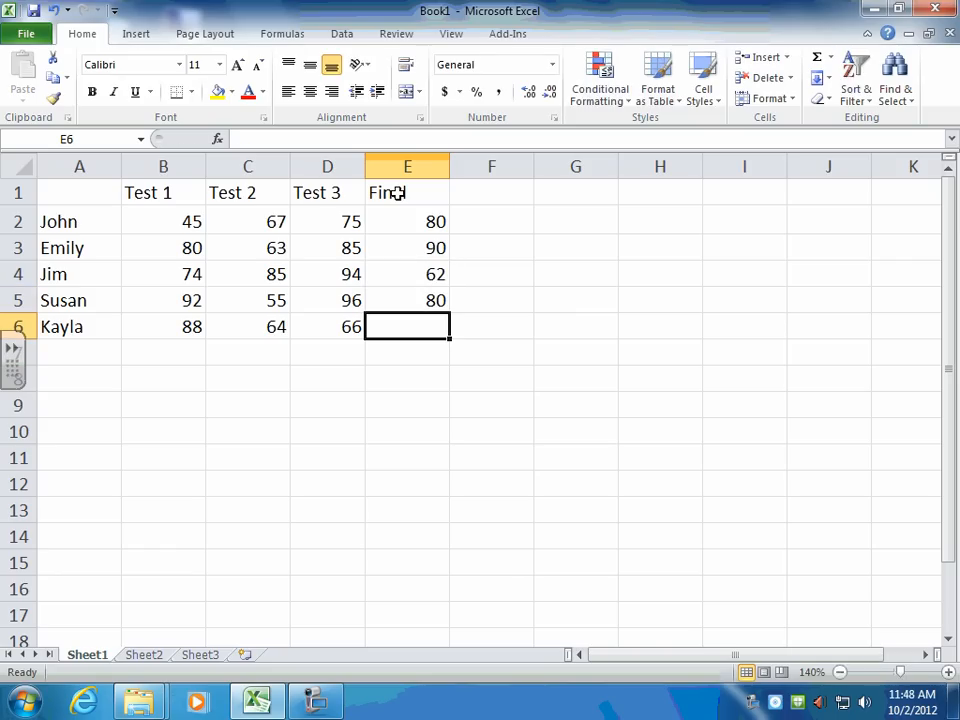
pyautogui.write('85')
pyautogui.press('Return')
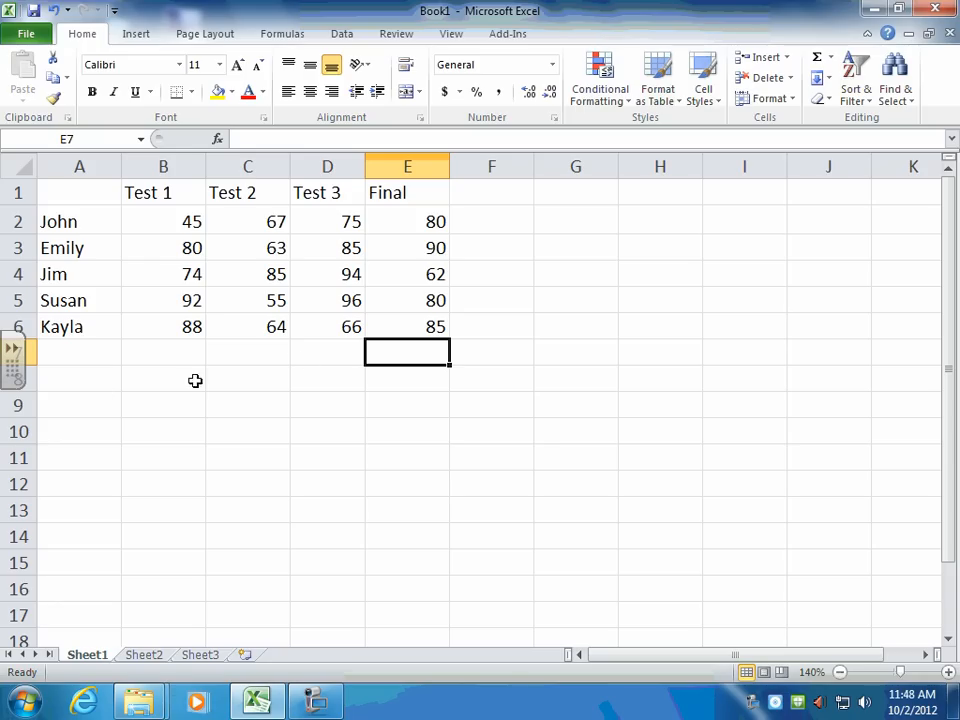
# Label cell A8 Average and calculate the Test 1 average in B8 with the formula =average(B2:B6).
pyautogui.click(72, 376)
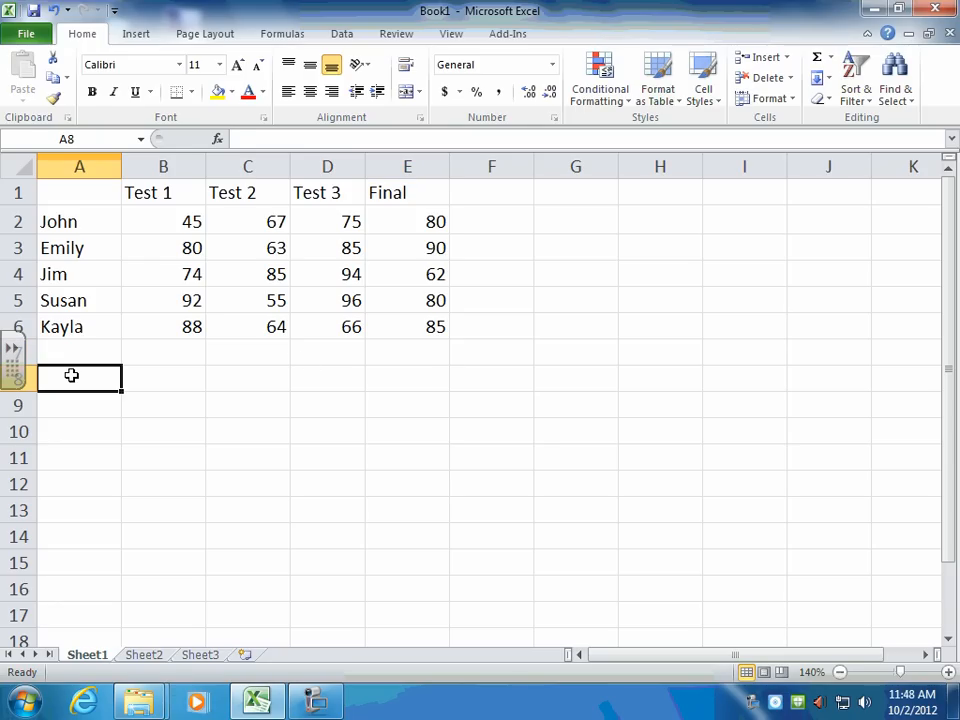
pyautogui.write('Average')
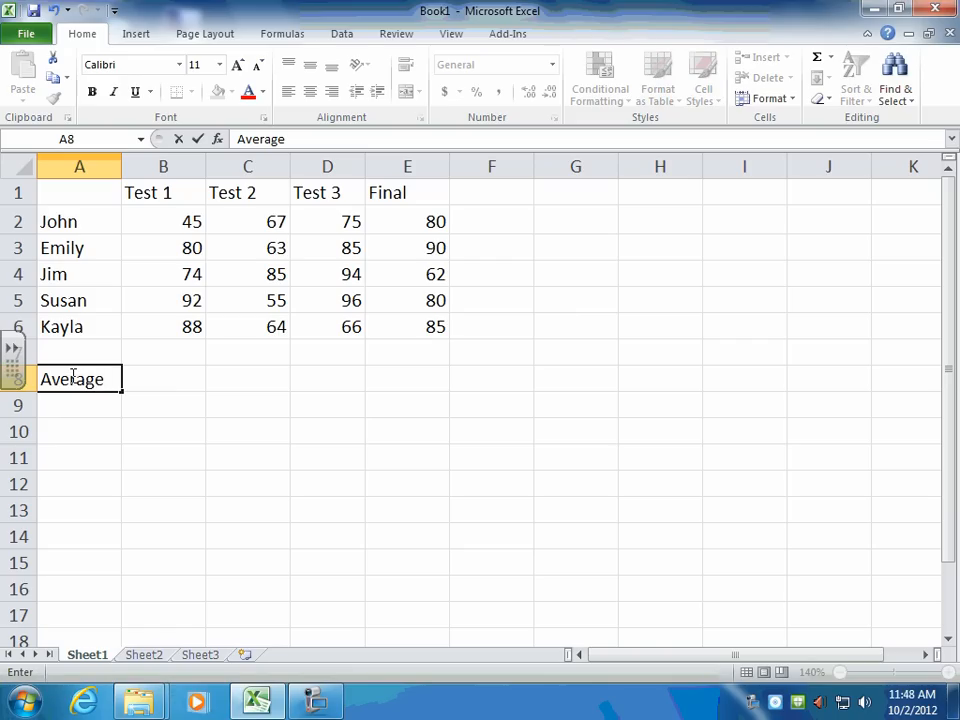
pyautogui.click(160, 379)
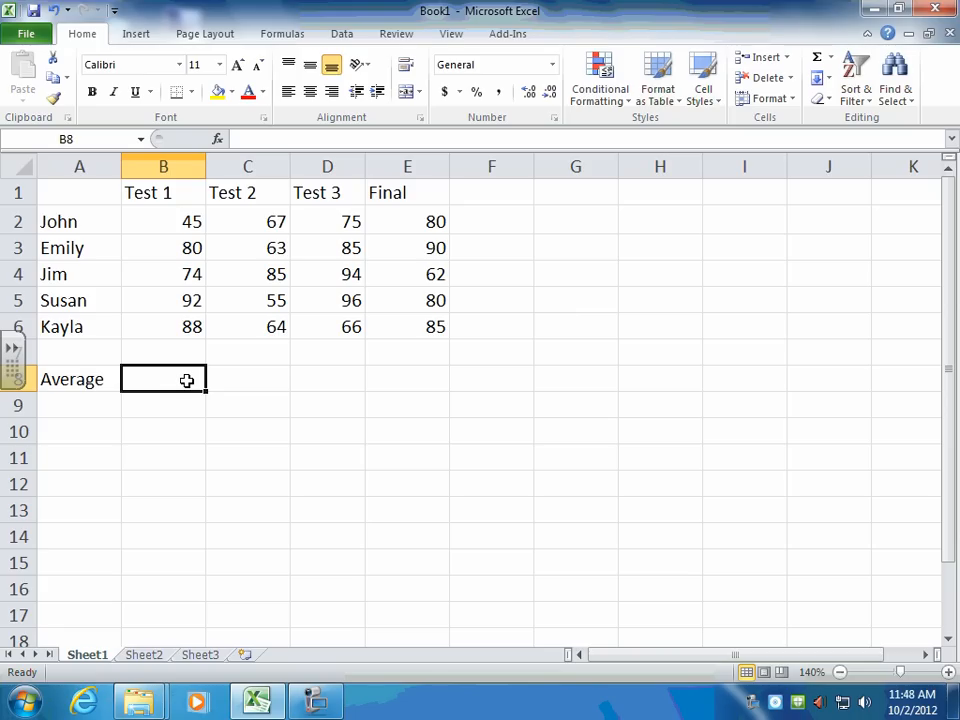
pyautogui.write('=')
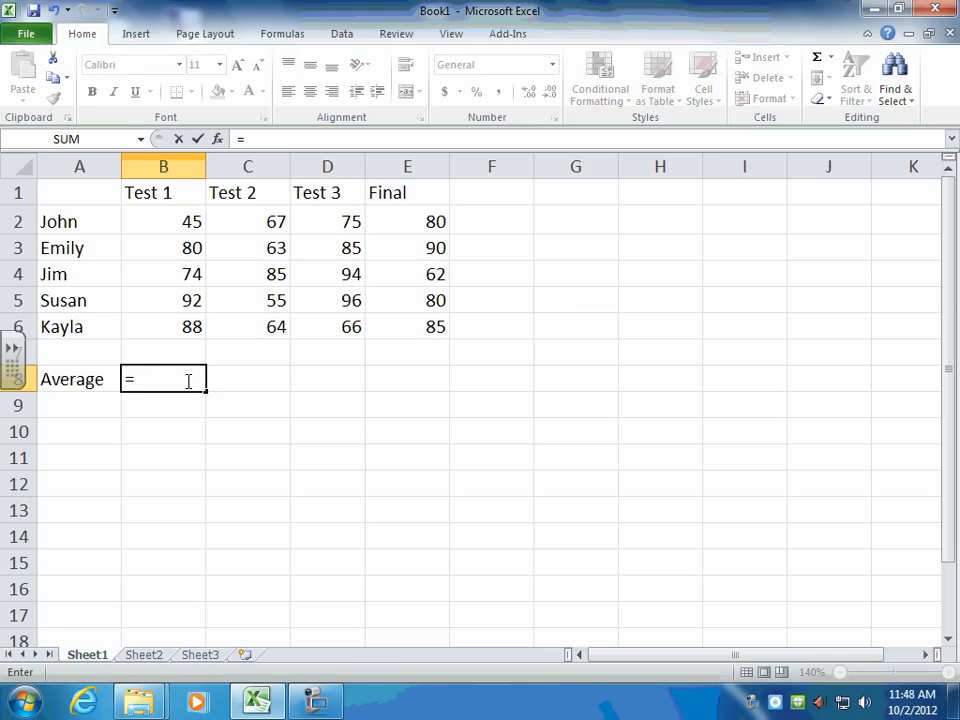
pyautogui.write('average')
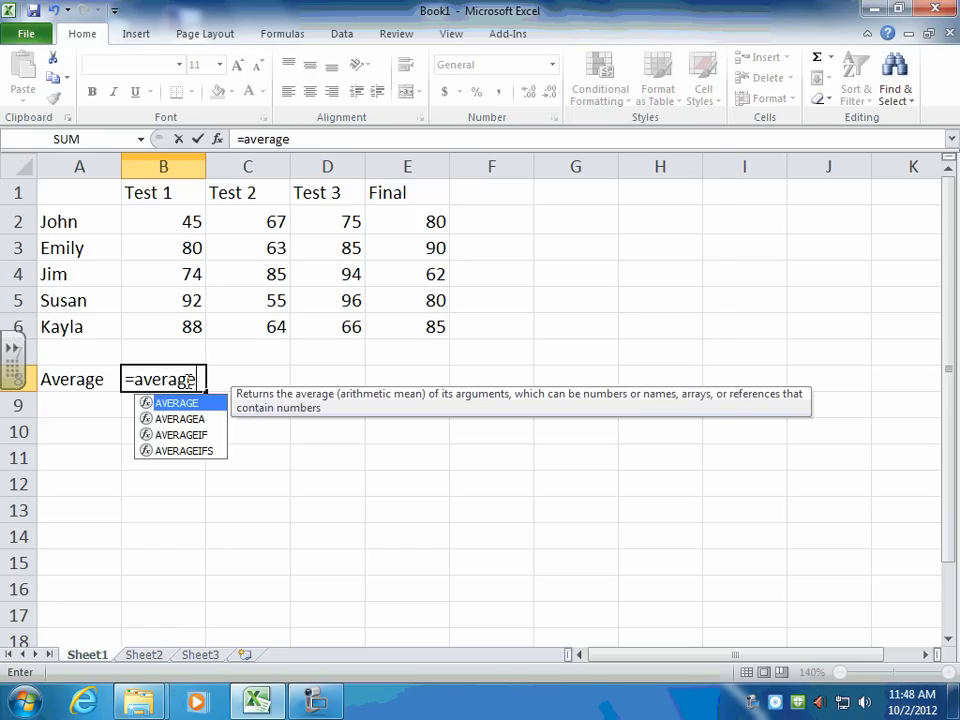
pyautogui.write('(')
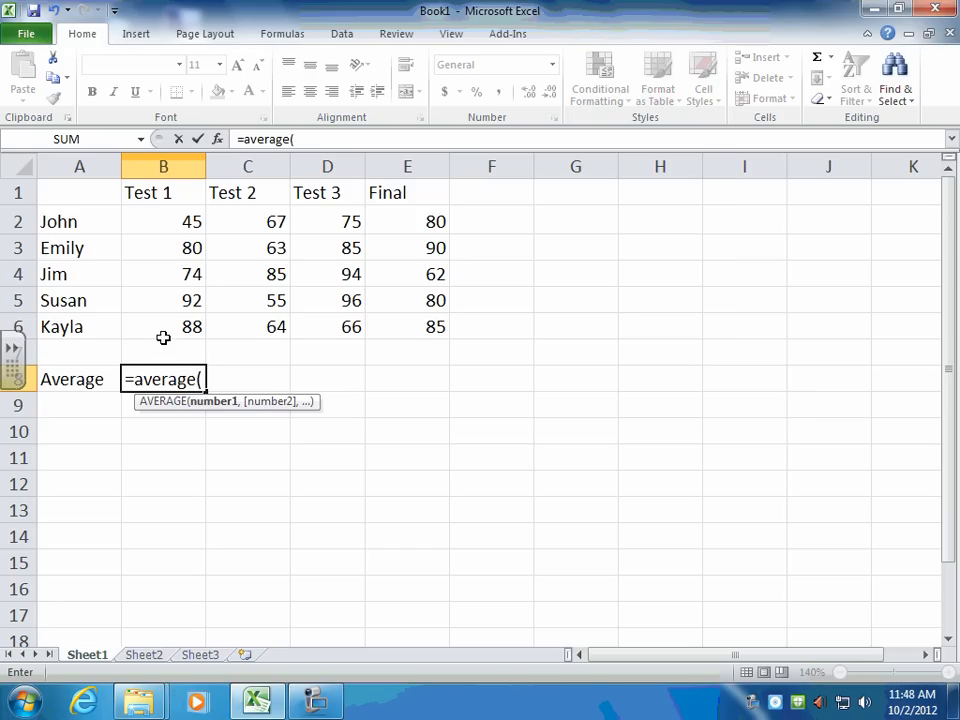
pyautogui.moveTo(169, 328); pyautogui.dragTo(173, 223)
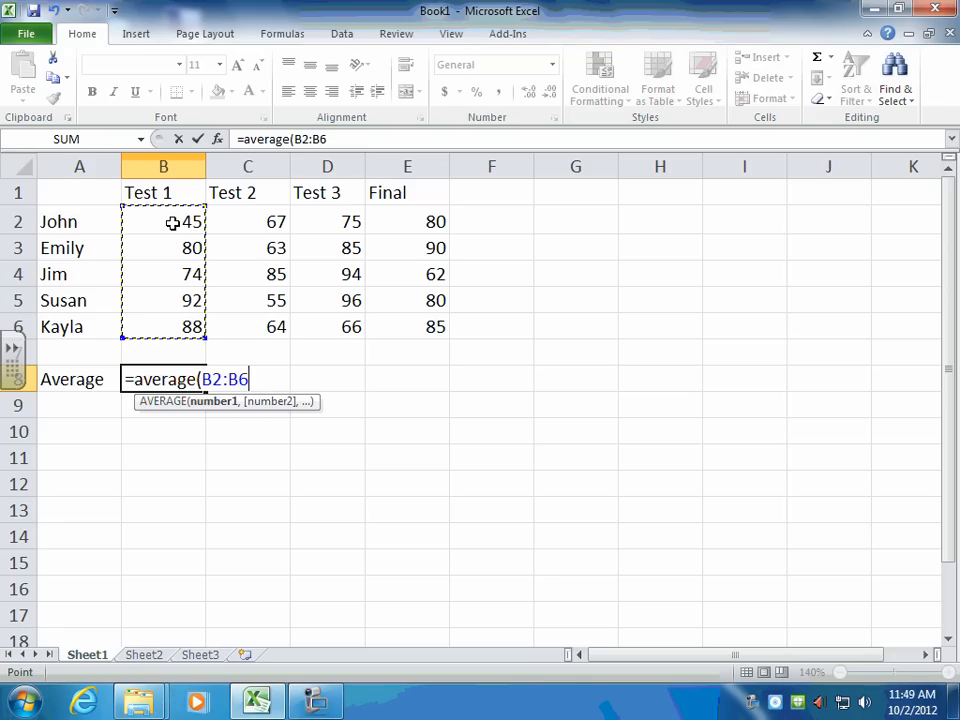
pyautogui.write(')')
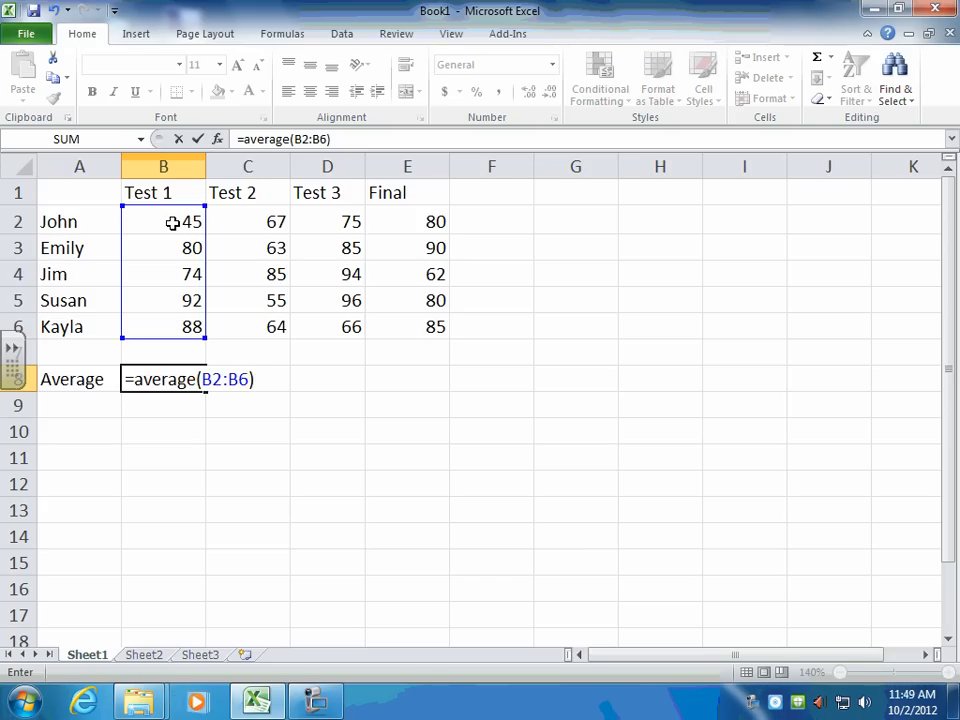
pyautogui.press('Return')
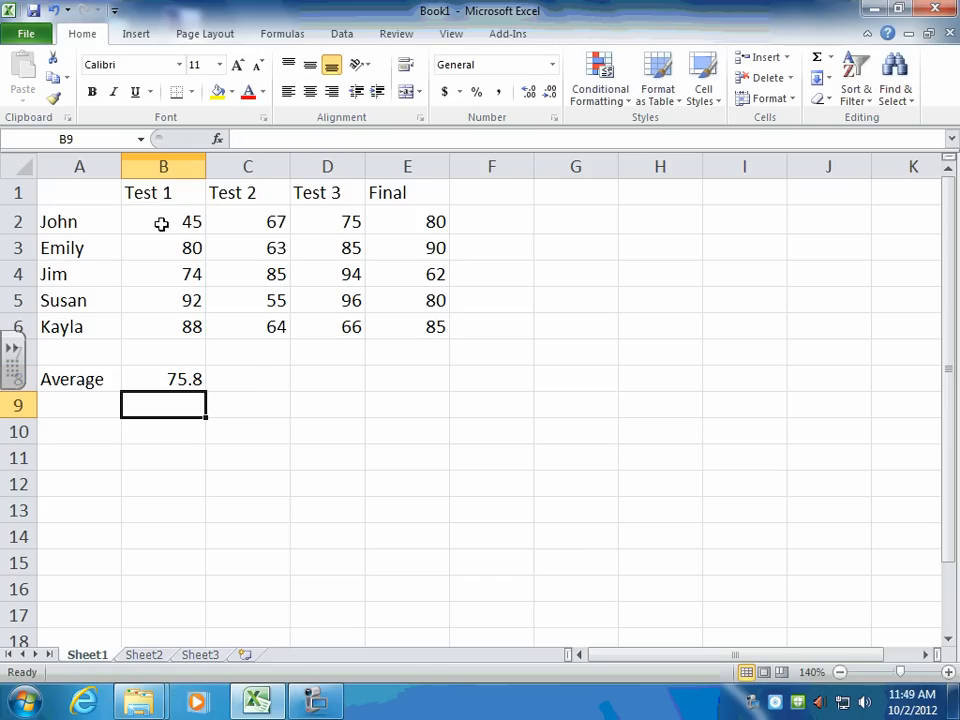
# Examine the formula in cell B8 and the range it references, leaving the formula as entered.
pyautogui.click(167, 379)
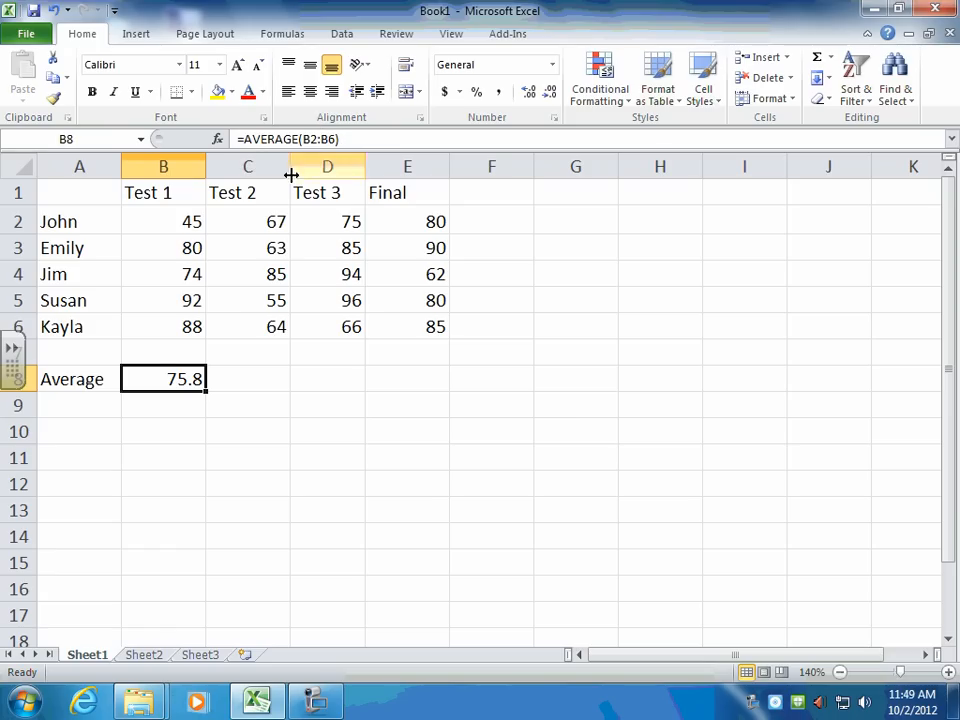
pyautogui.doubleClick(176, 379)
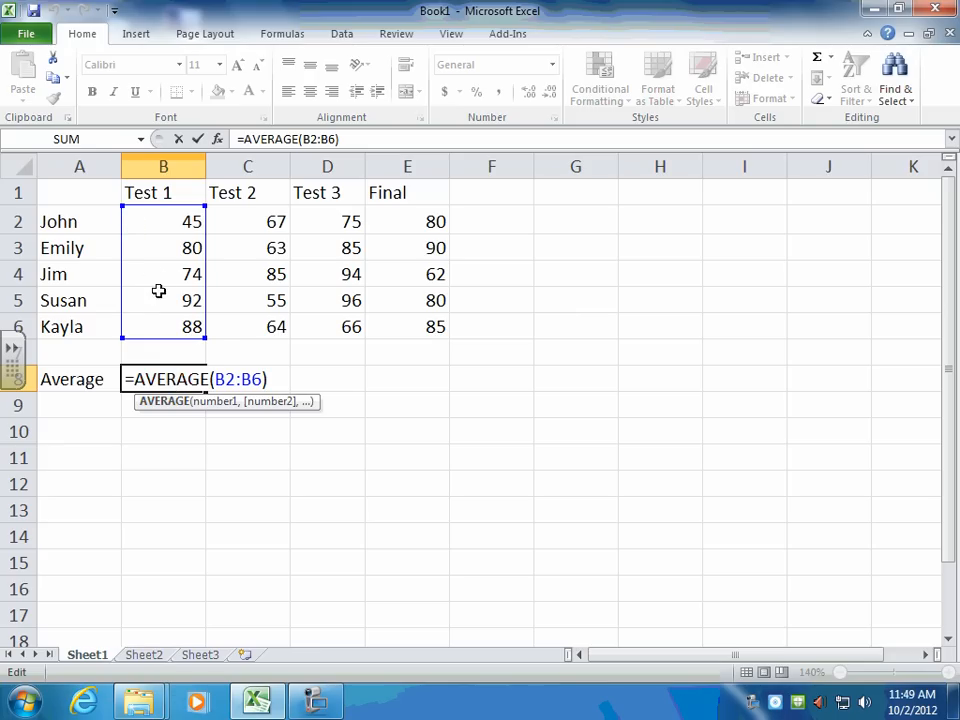
pyautogui.click(213, 378)
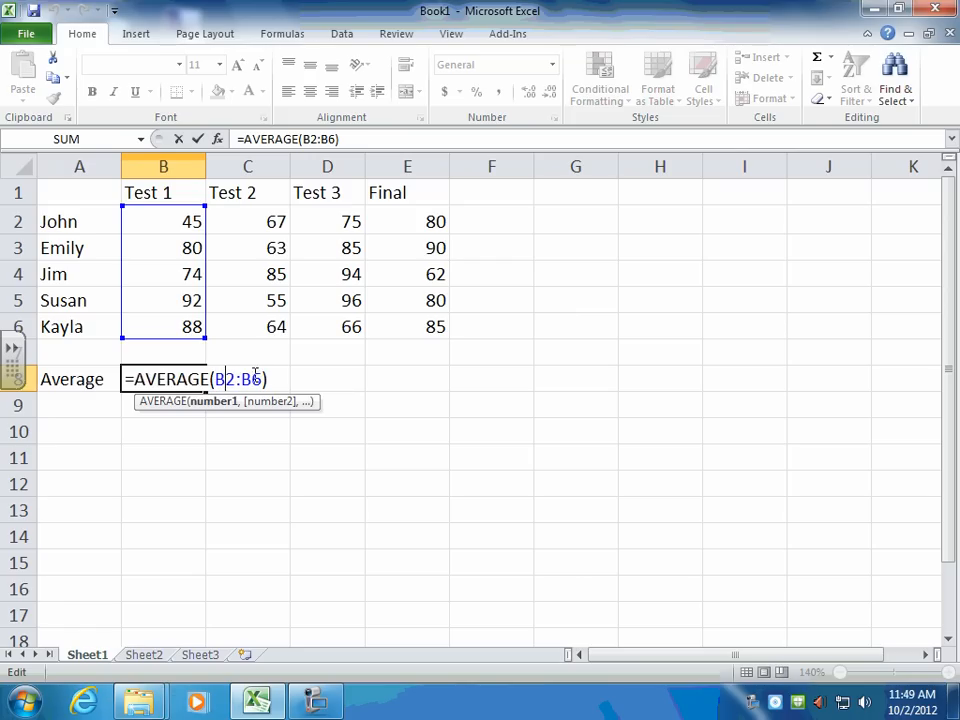
pyautogui.press('Right')
pyautogui.press('Return')
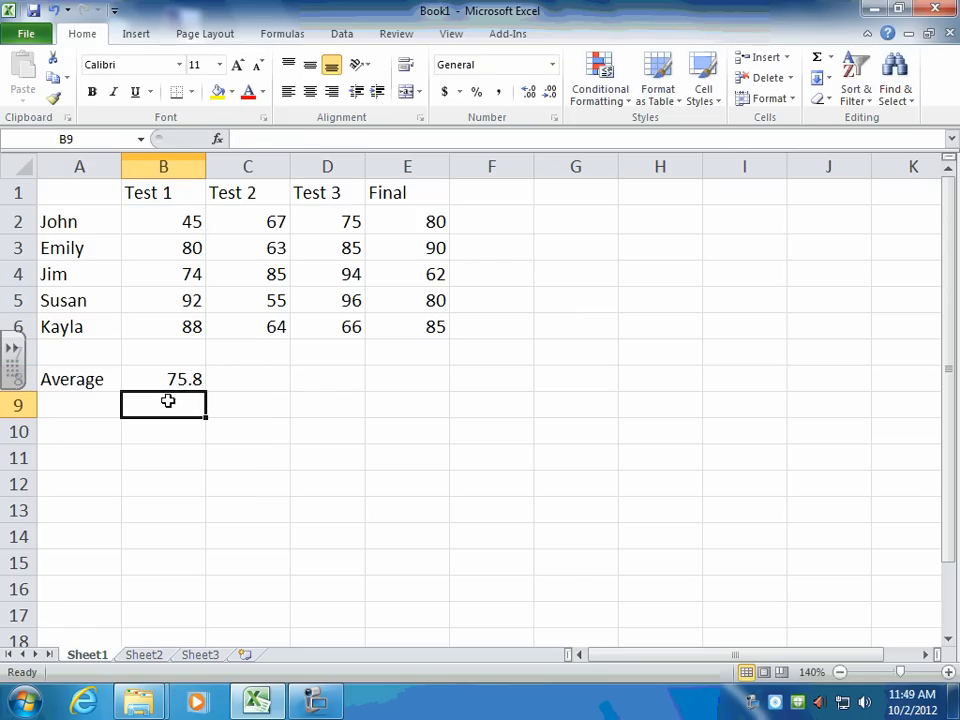
# Label cell A9 Std. dev. and calculate the Test 1 standard deviation in B9 with the formula =stdev(B2:B6).
pyautogui.click(92, 408)
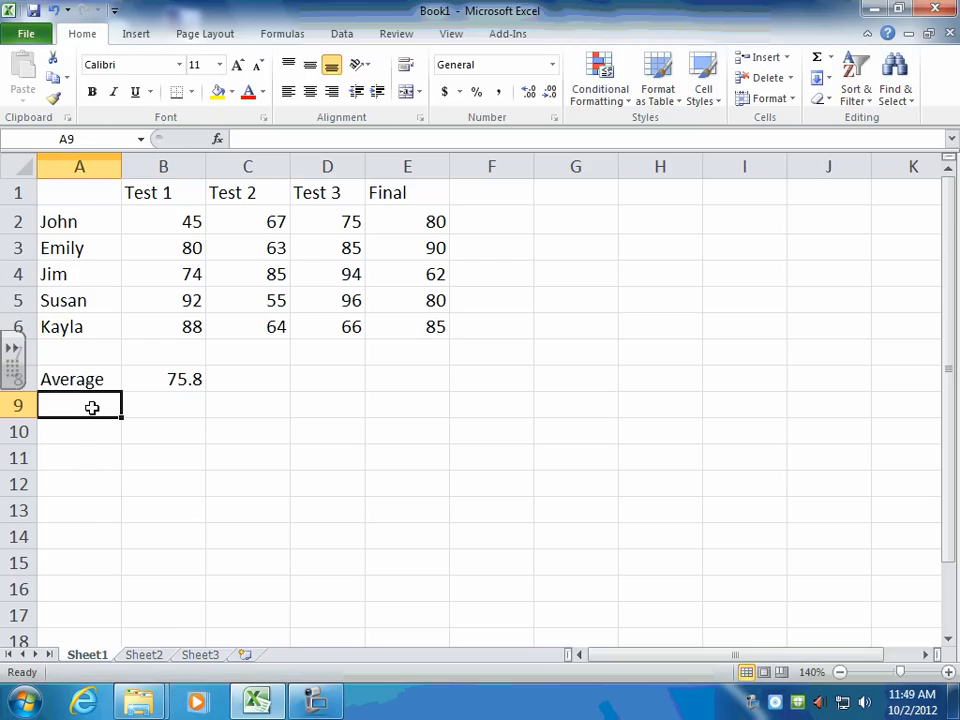
pyautogui.write('Std')
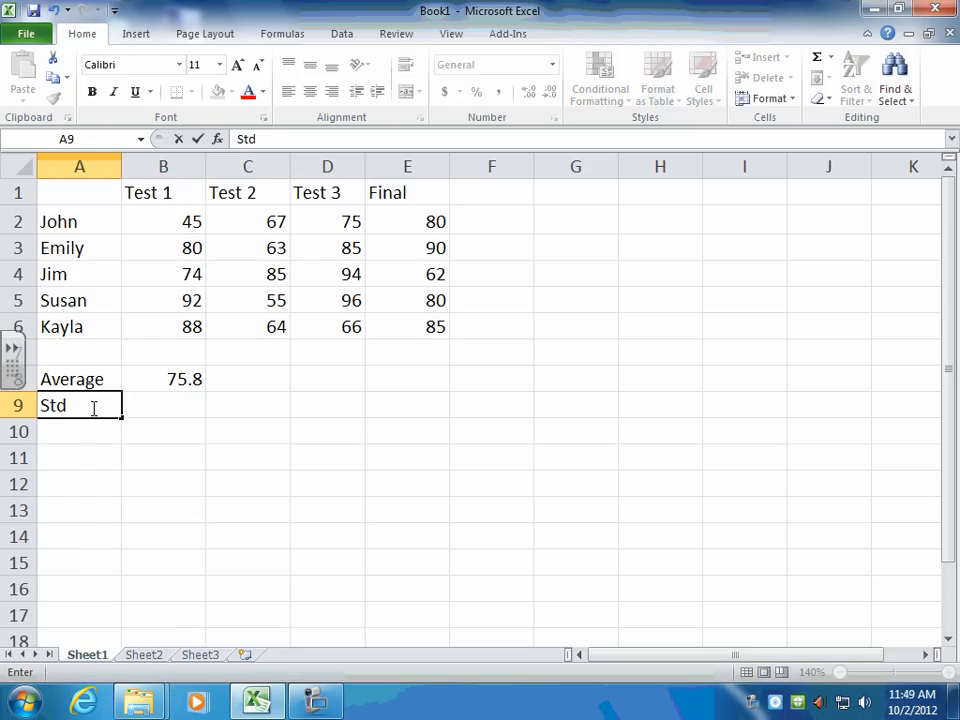
pyautogui.write('. dev.')
pyautogui.click(177, 401)
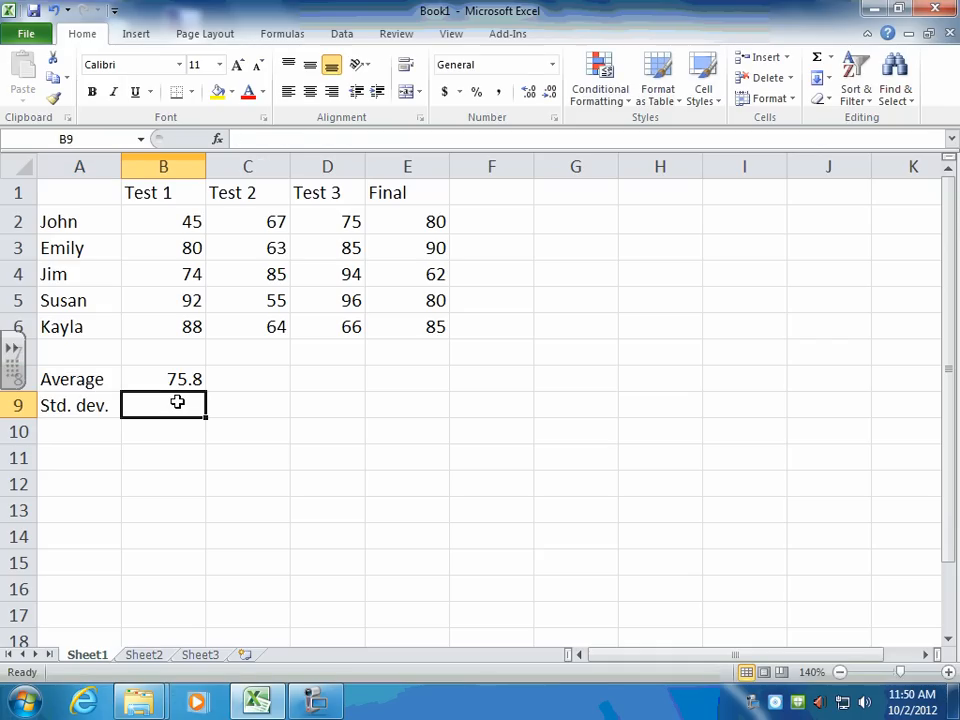
pyautogui.write('=')
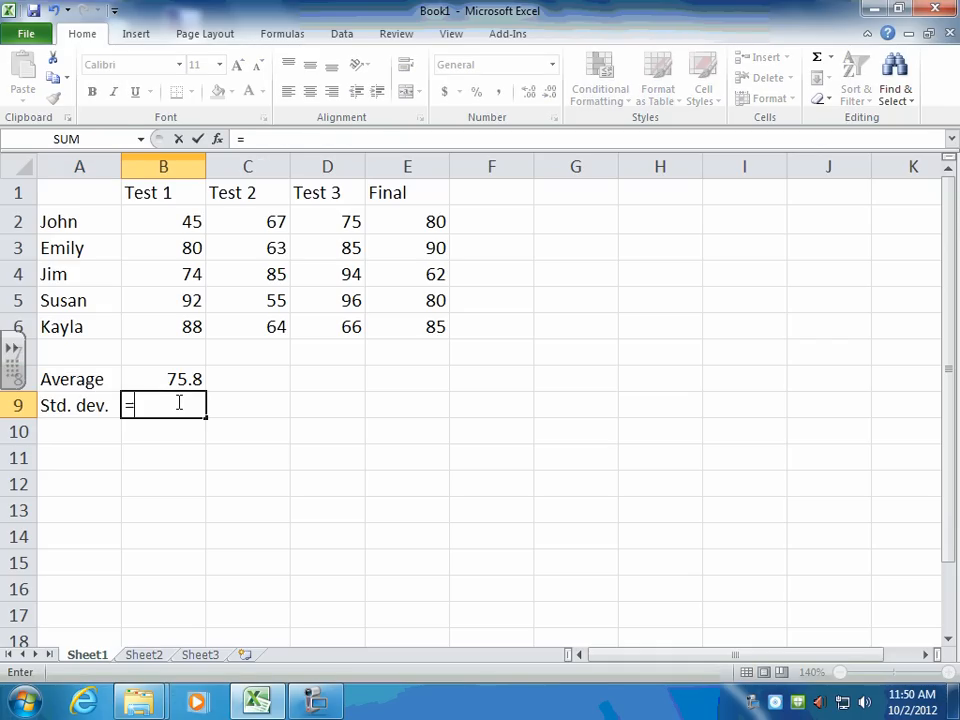
pyautogui.write('stdev')
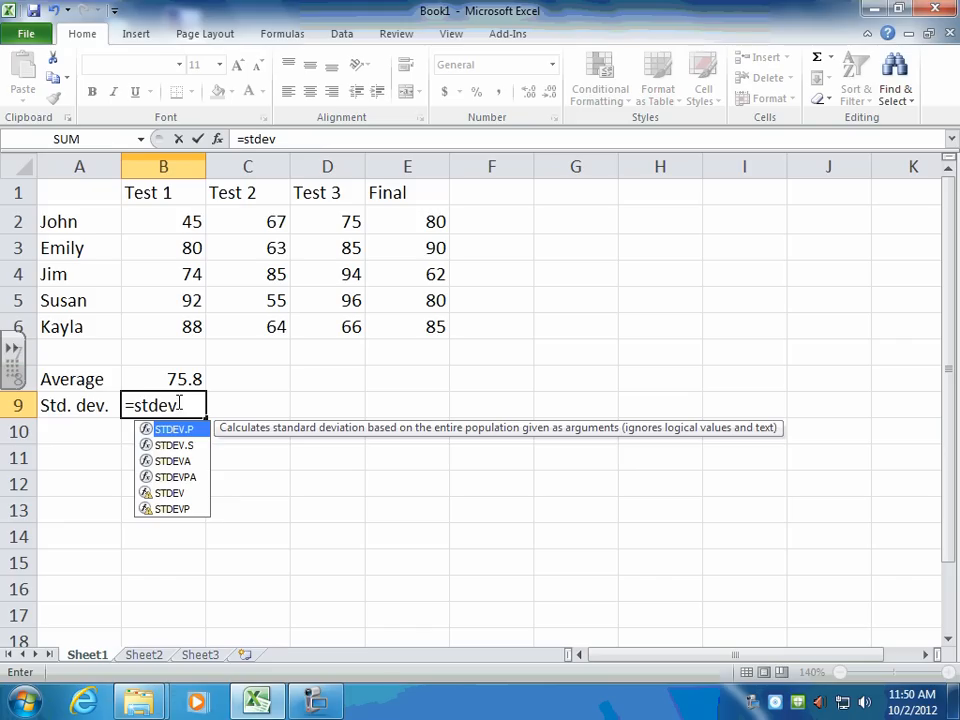
pyautogui.write('(')
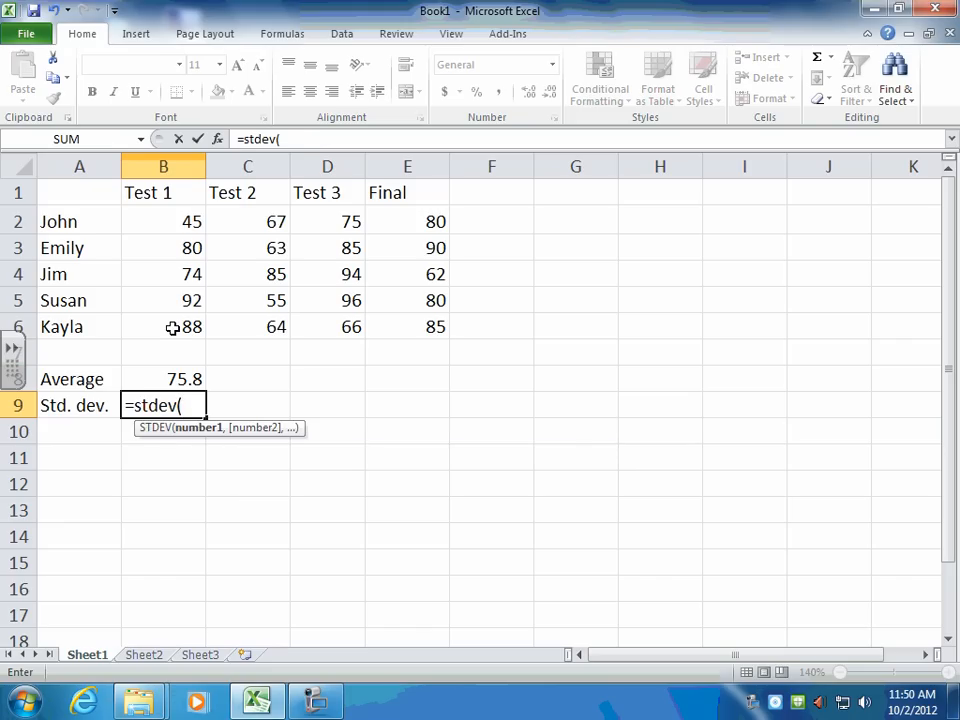
pyautogui.moveTo(172, 328); pyautogui.dragTo(177, 217)
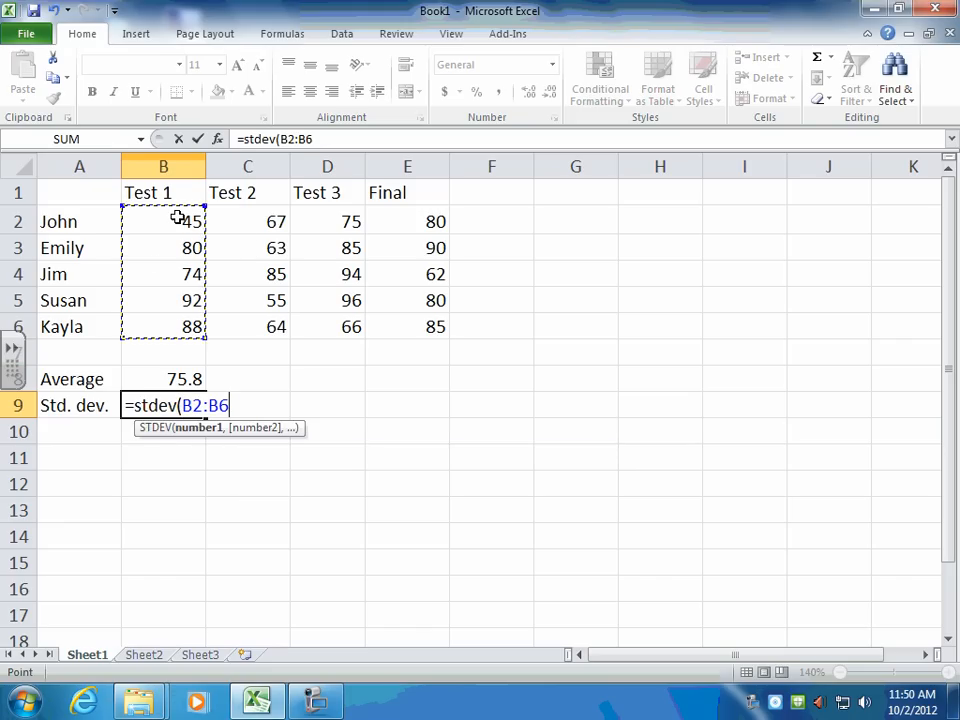
pyautogui.write(')')
pyautogui.press('Return')
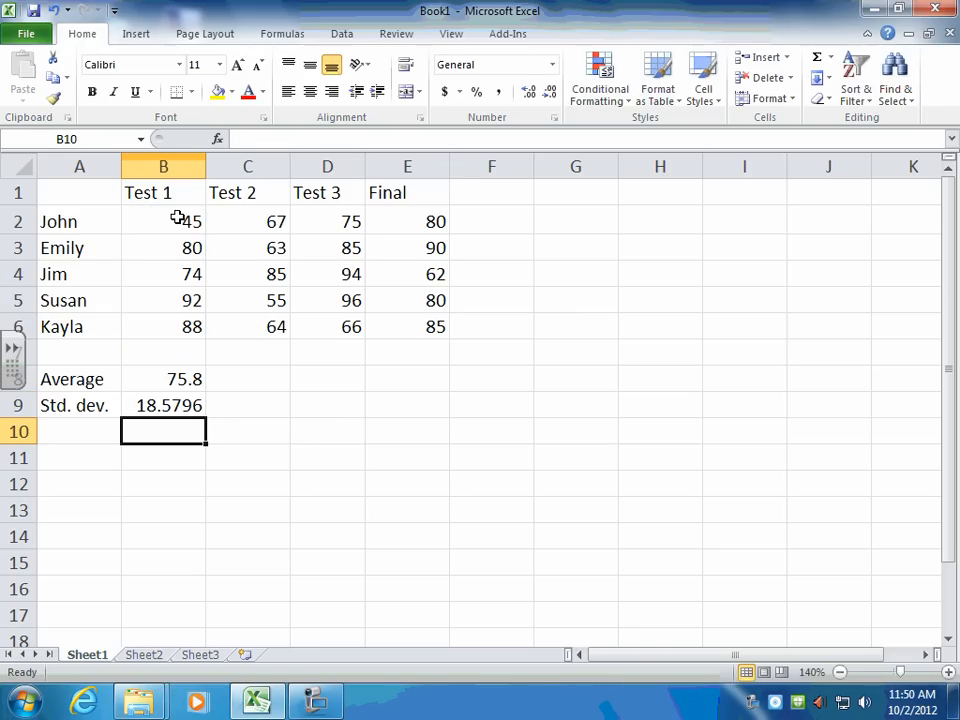
# Label cell A10 Median and calculate the Test 1 median in B10 with the formula =median(B2:B6).
pyautogui.click(73, 427)
pyautogui.write('Median')
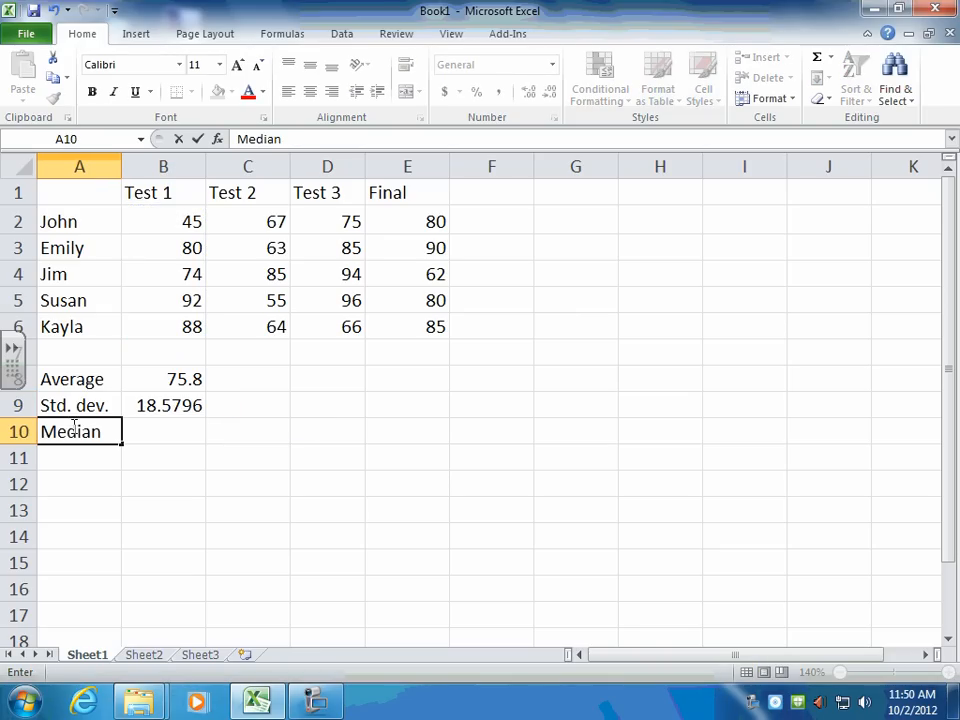
pyautogui.click(140, 434)
pyautogui.write('=')
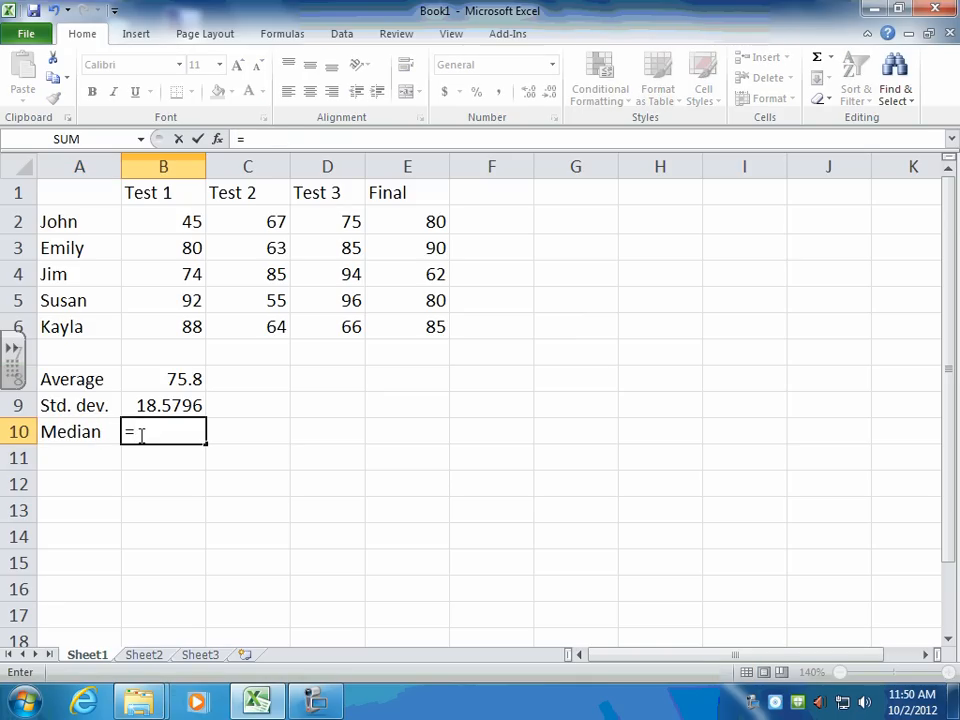
pyautogui.write('me')
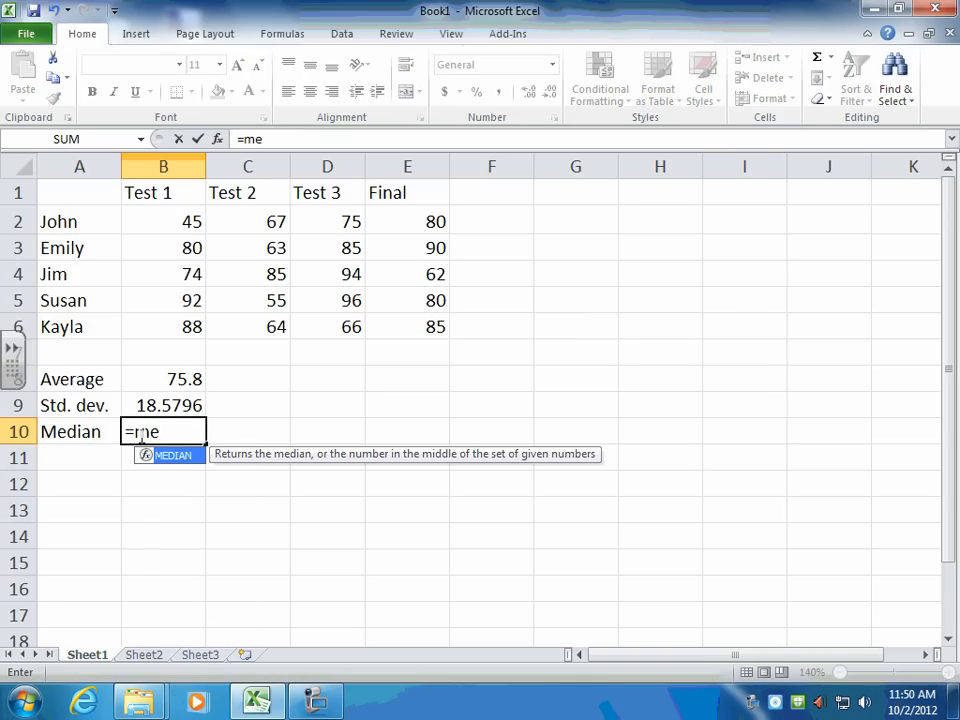
pyautogui.write('dian(')
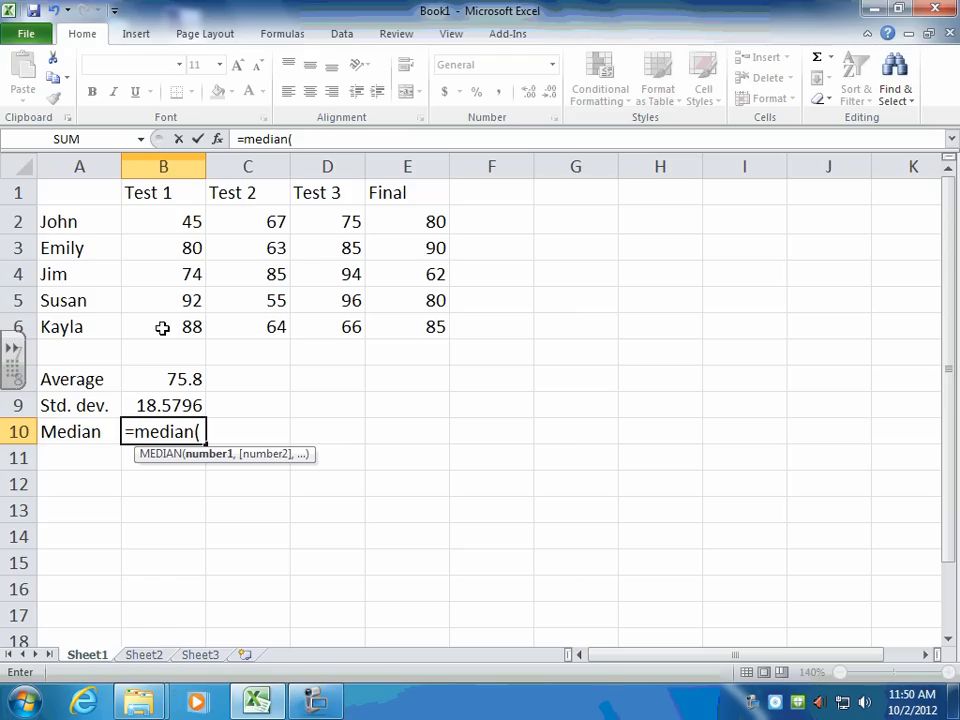
pyautogui.moveTo(163, 328); pyautogui.dragTo(167, 224)
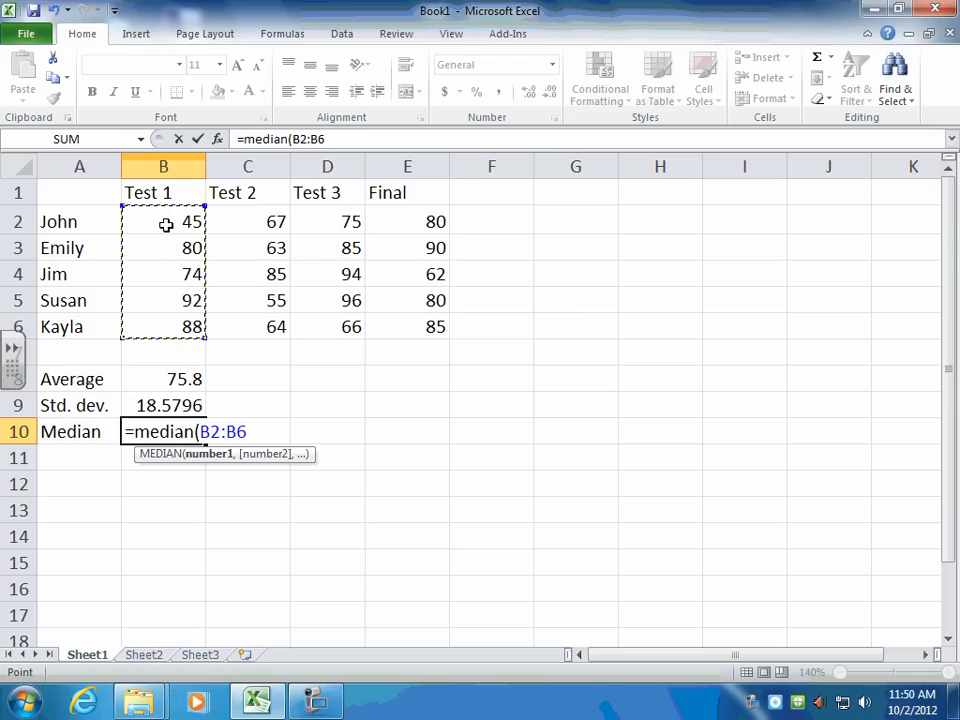
pyautogui.write(')')
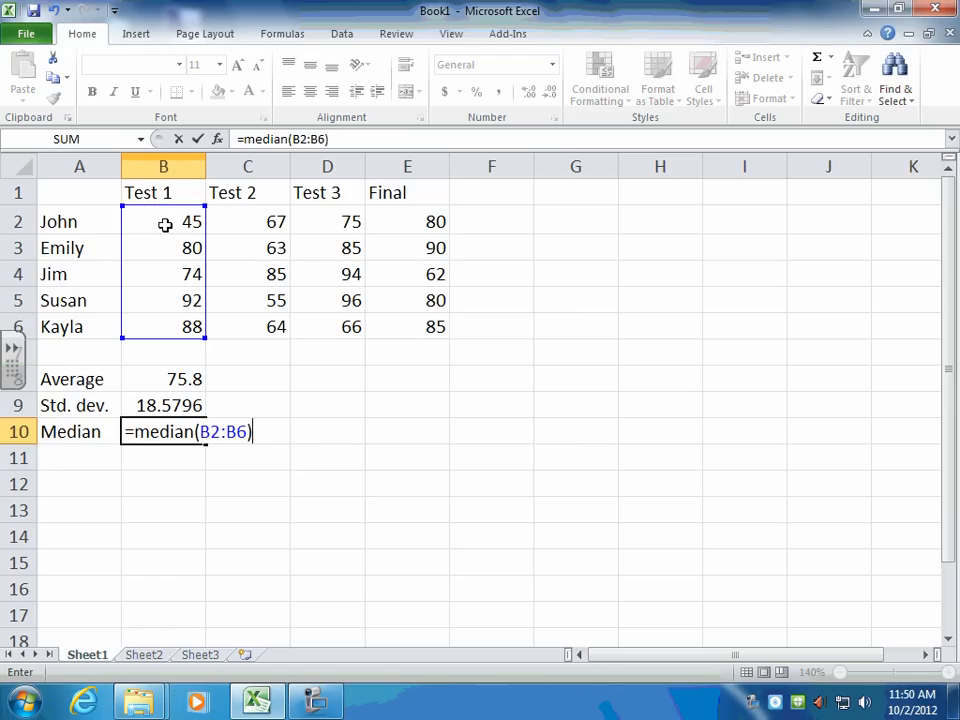
pyautogui.press('Return')
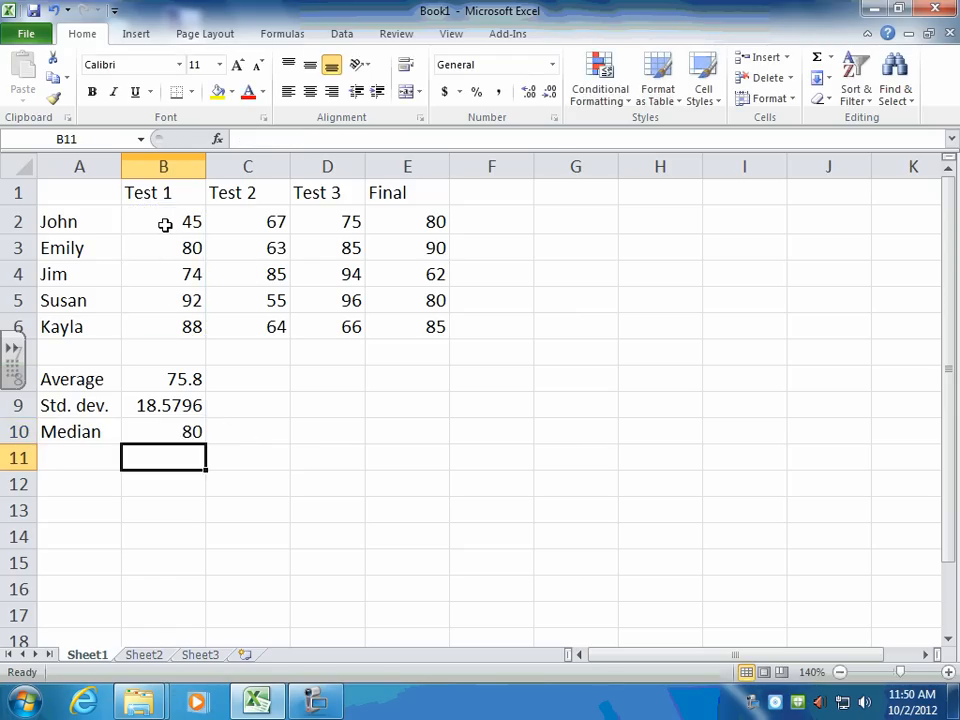
# Label cell A11 Coef. Of var. below the Median row.
pyautogui.click(88, 452)
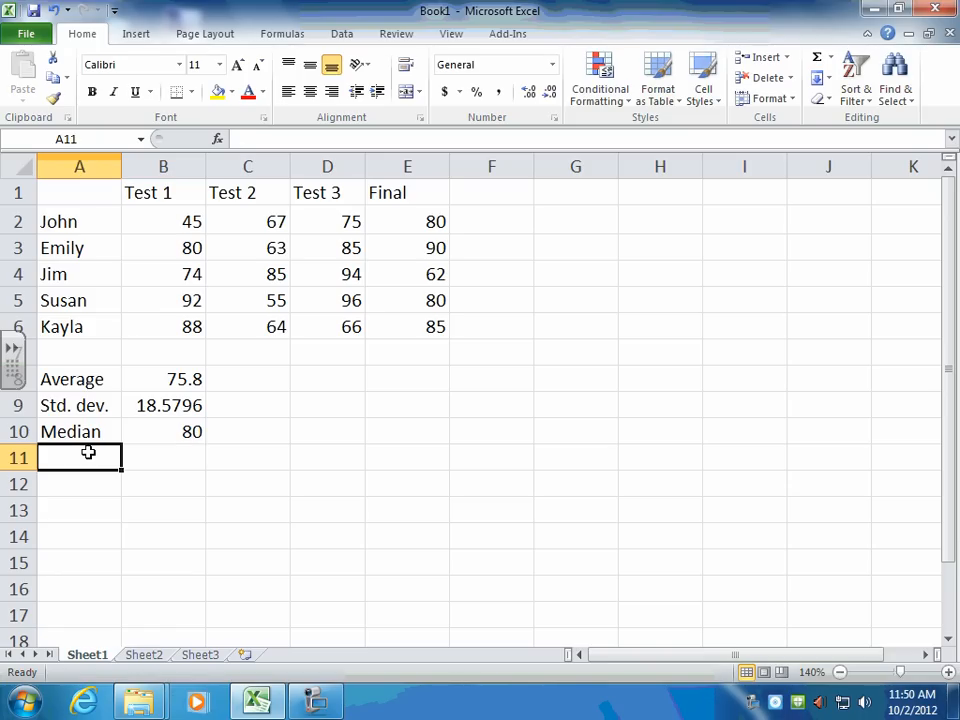
pyautogui.write('Coef. o')
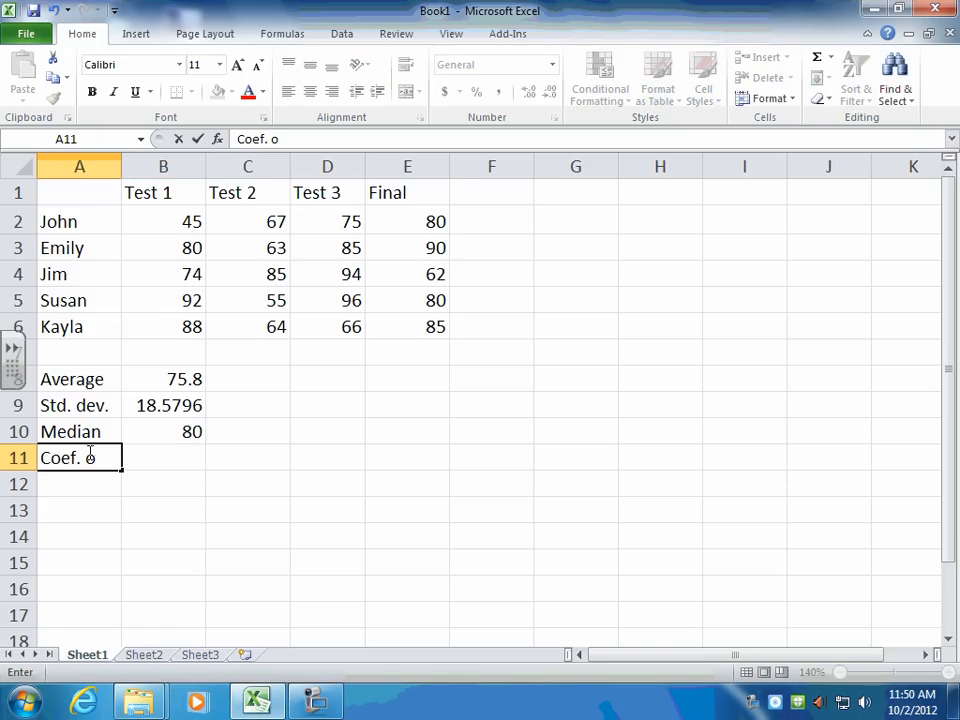
pyautogui.write('f c')
pyautogui.write('ar.')
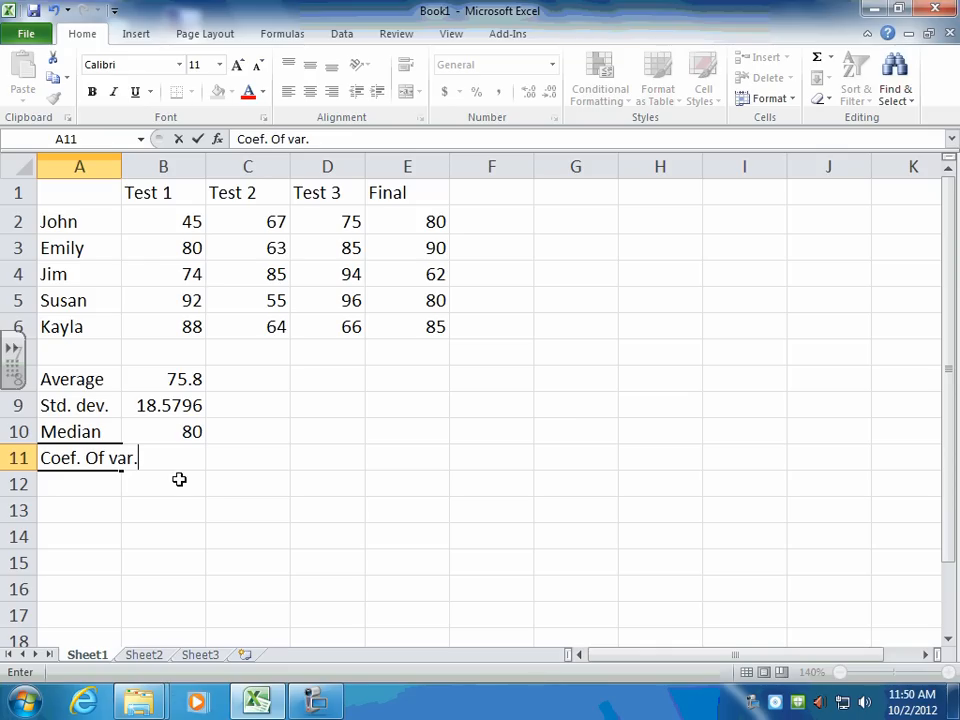
pyautogui.click(135, 484)
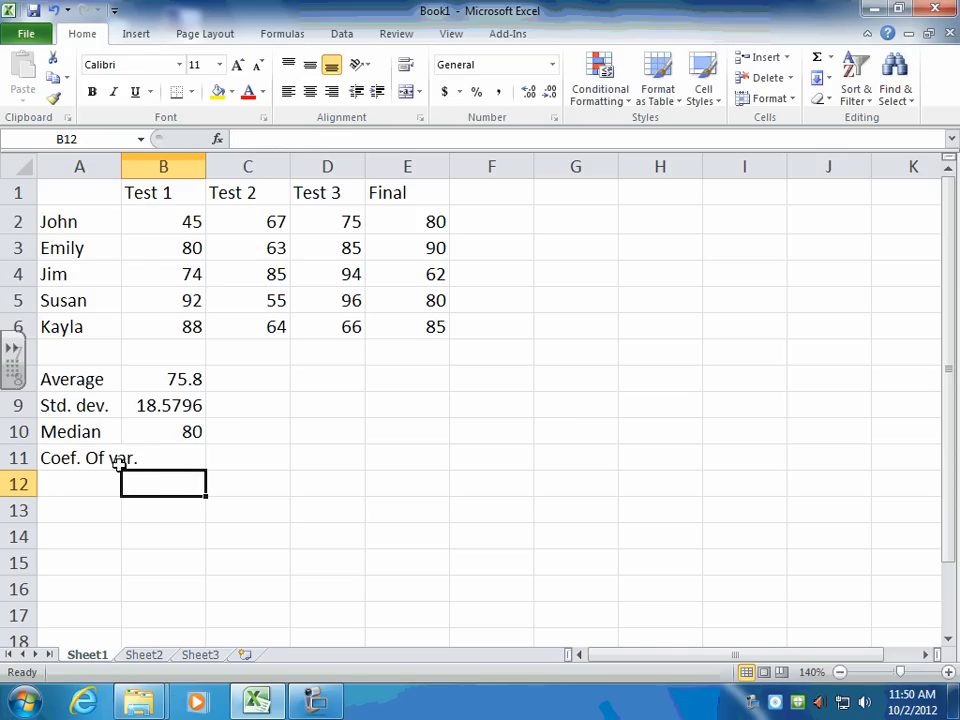
# Enter a placeholder 5 in cell B11 and widen column A to fit the Coef. Of var. label.
pyautogui.click(172, 461)
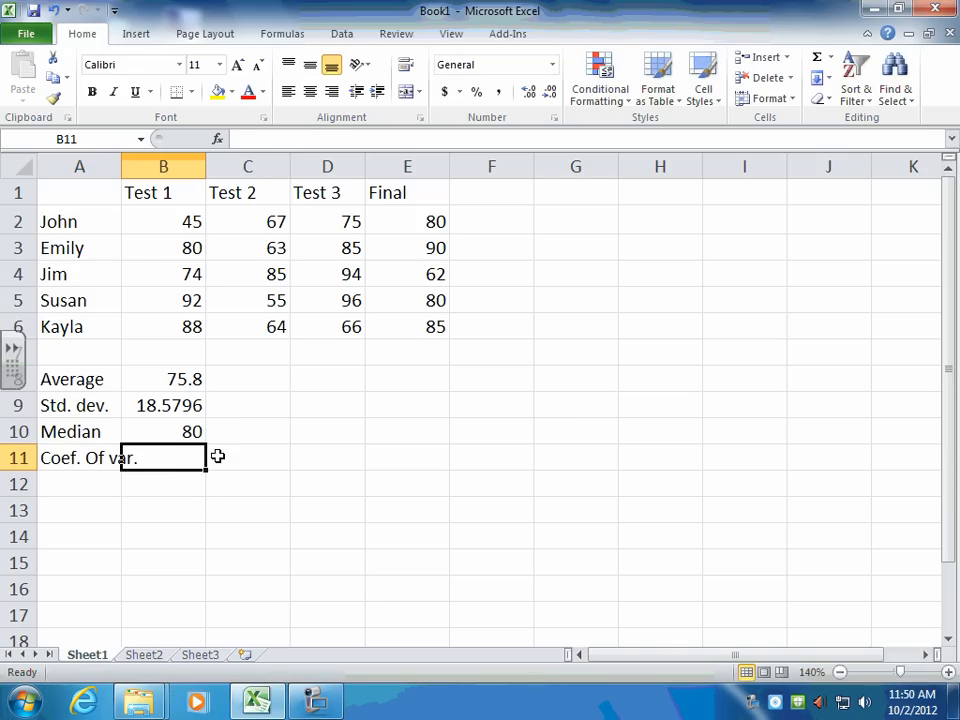
pyautogui.write('5')
pyautogui.click(258, 478)
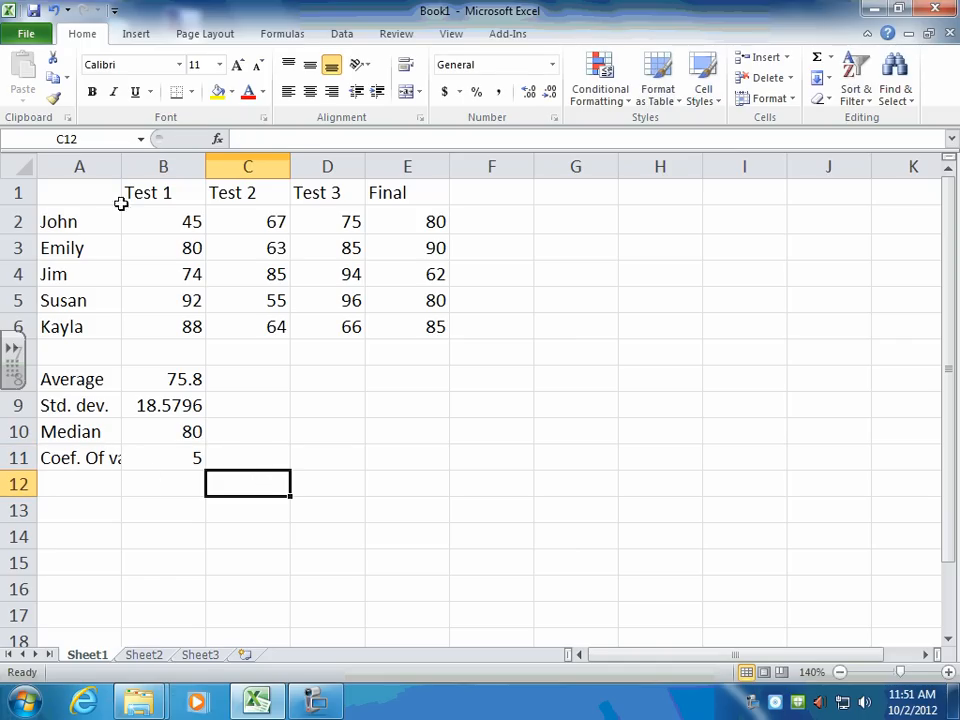
pyautogui.moveTo(118, 165); pyautogui.dragTo(147, 164)
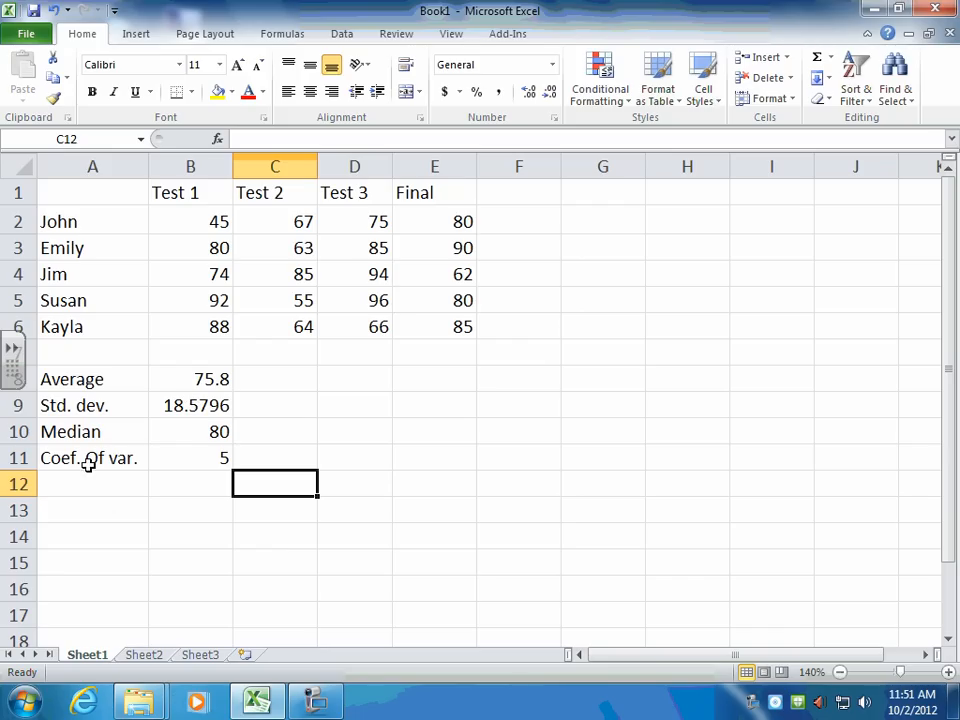
# Clear the placeholder value from cell B11 and keep that cell selected.
pyautogui.click(184, 458)
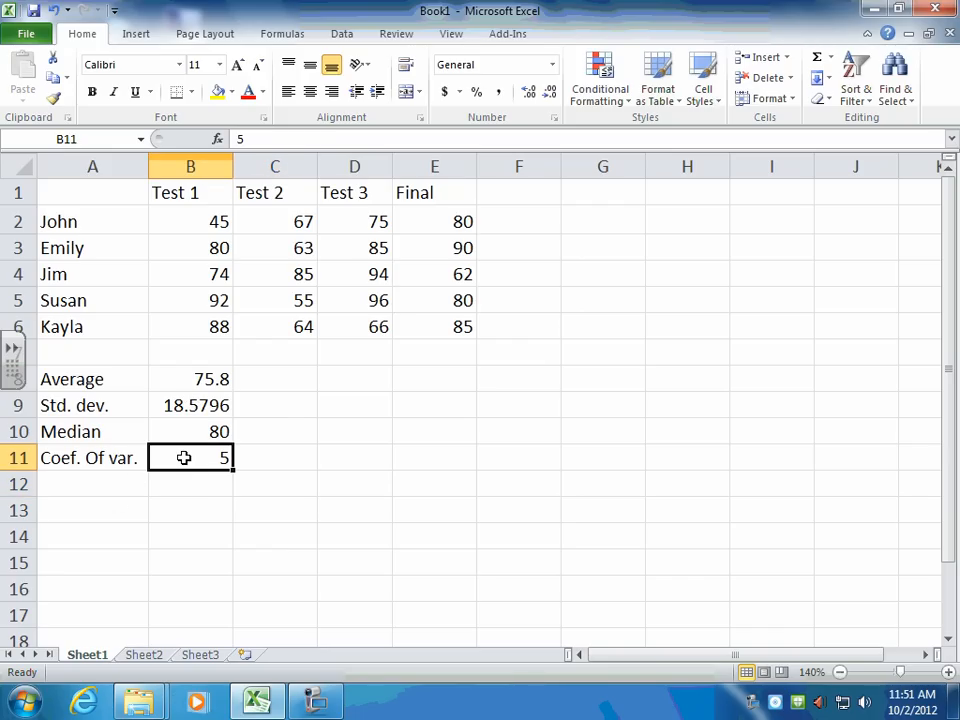
pyautogui.press('Delete')
pyautogui.click(199, 508)
pyautogui.click(199, 461)
# Handwrite the coefficient of variation formula, s over x-bar times 100%, in red ink across columns E and F beside row 11.
pyautogui.moveTo(429, 438)
pyautogui.mouseDown()
pyautogui.moveTo(448, 467)
pyautogui.moveTo(439, 506)
pyautogui.mouseUp()
pyautogui.moveTo(439, 487); pyautogui.dragTo(421, 506)
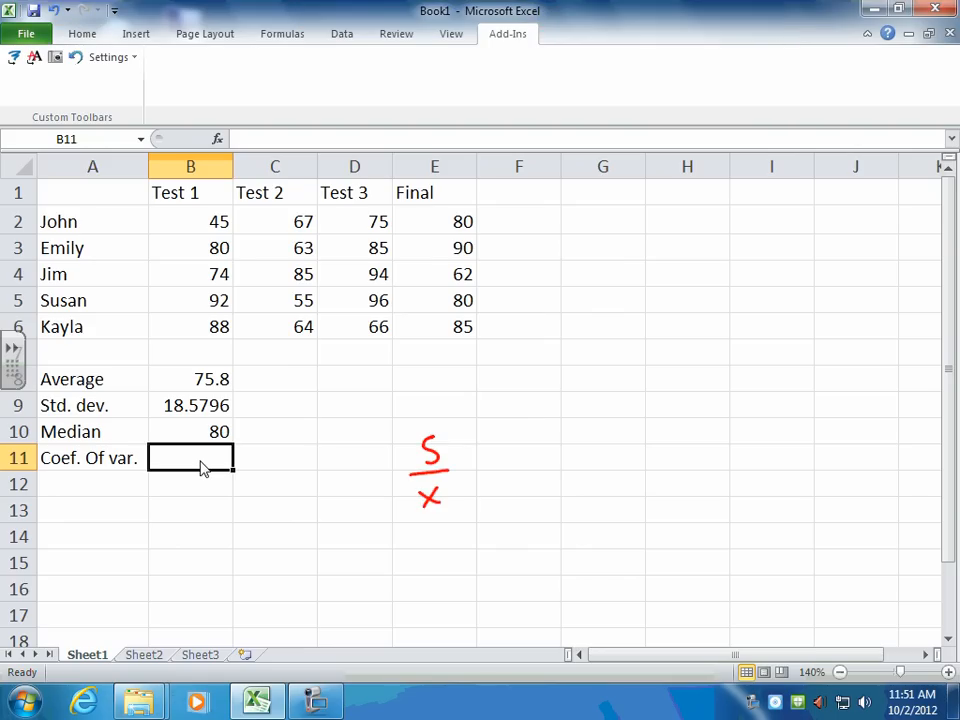
pyautogui.moveTo(512, 453); pyautogui.dragTo(514, 452)
pyautogui.moveTo(547, 442); pyautogui.dragTo(547, 443)
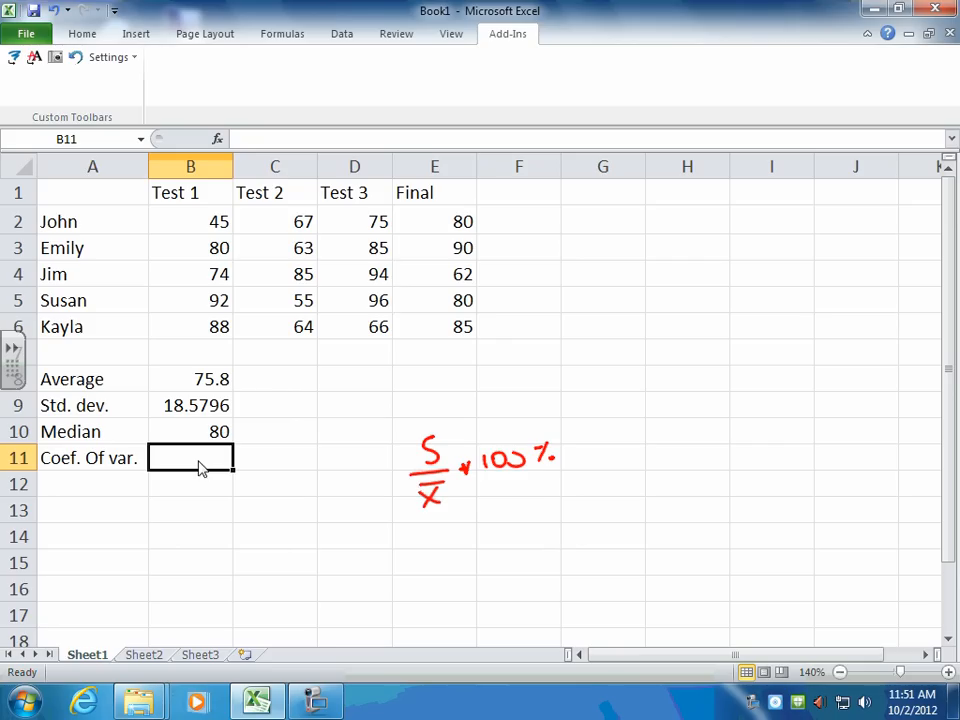
# Calculate the Test 1 coefficient of variation in cell B11 with the formula =B9/B8*100.
pyautogui.click(200, 467)
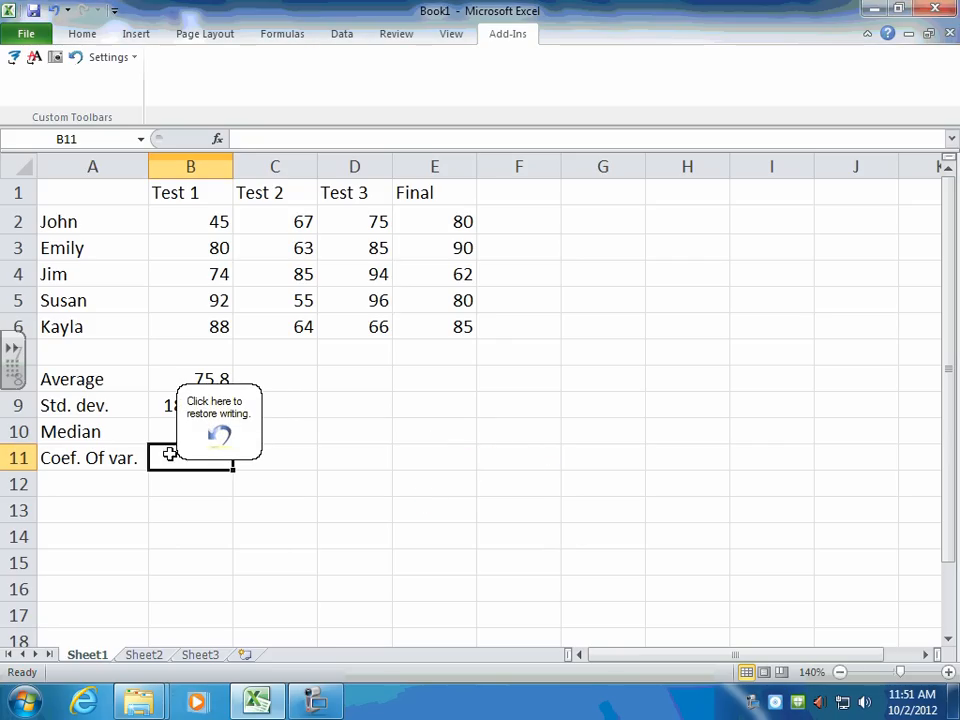
pyautogui.write('=')
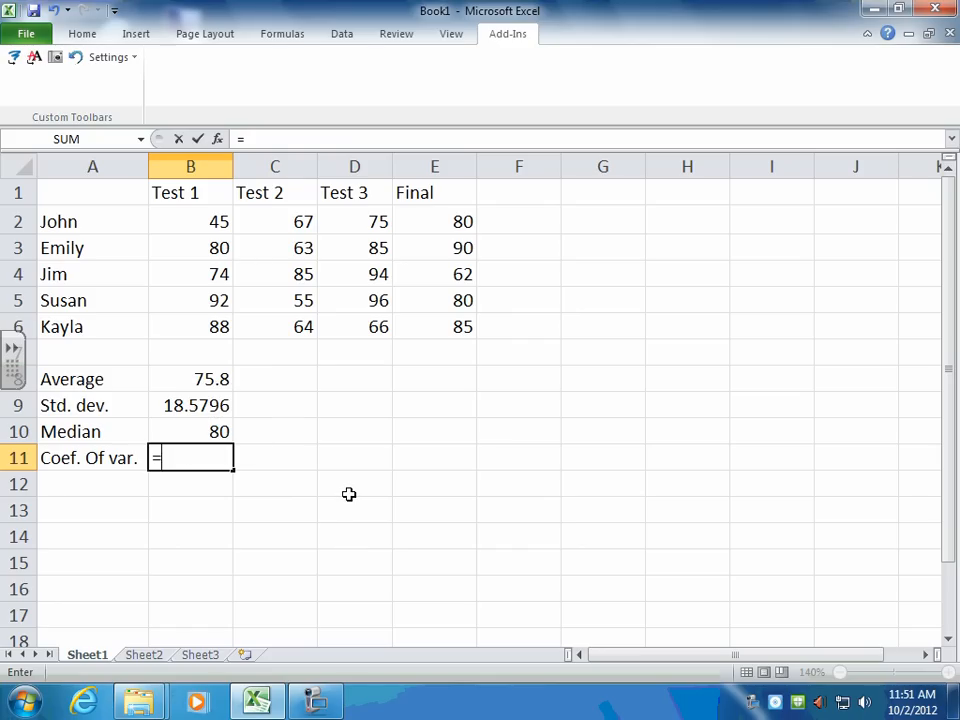
pyautogui.click(193, 405)
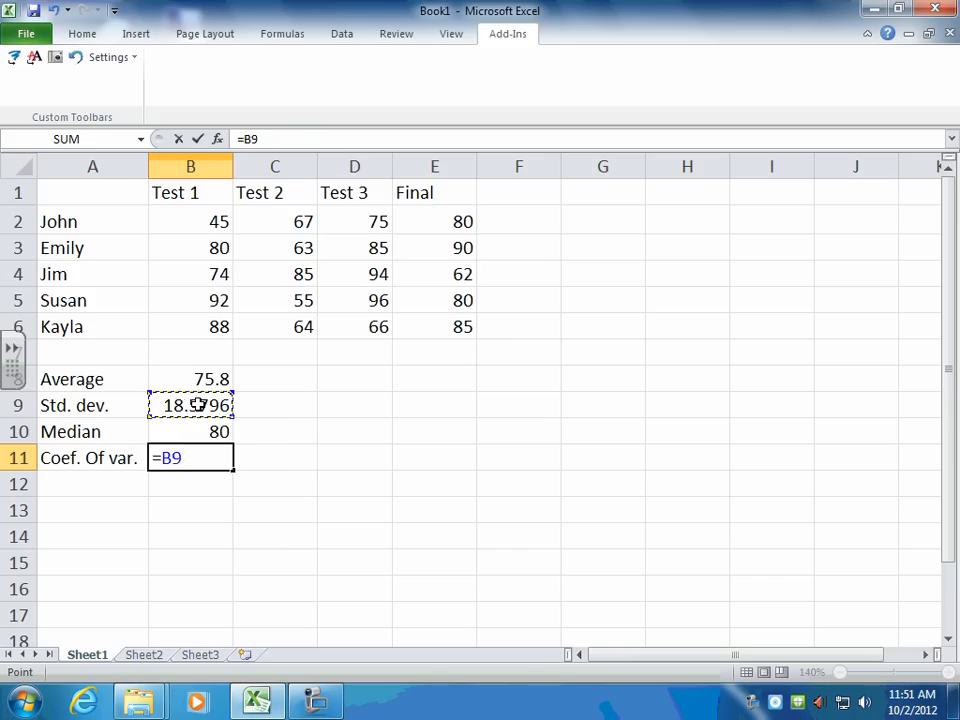
pyautogui.write('/')
pyautogui.click(194, 379)
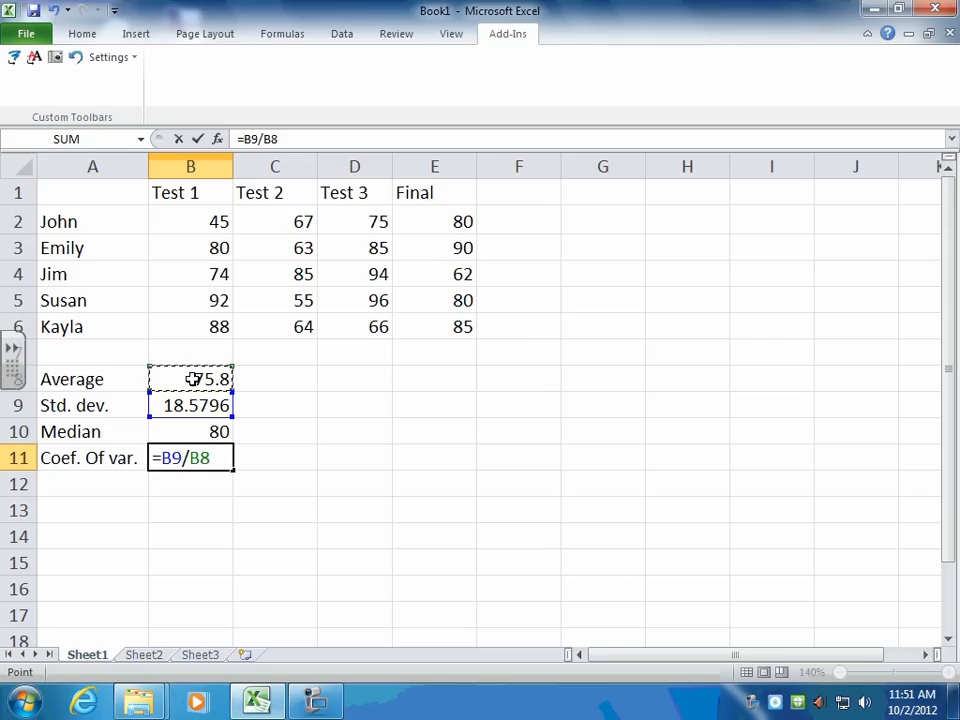
pyautogui.write('*100')
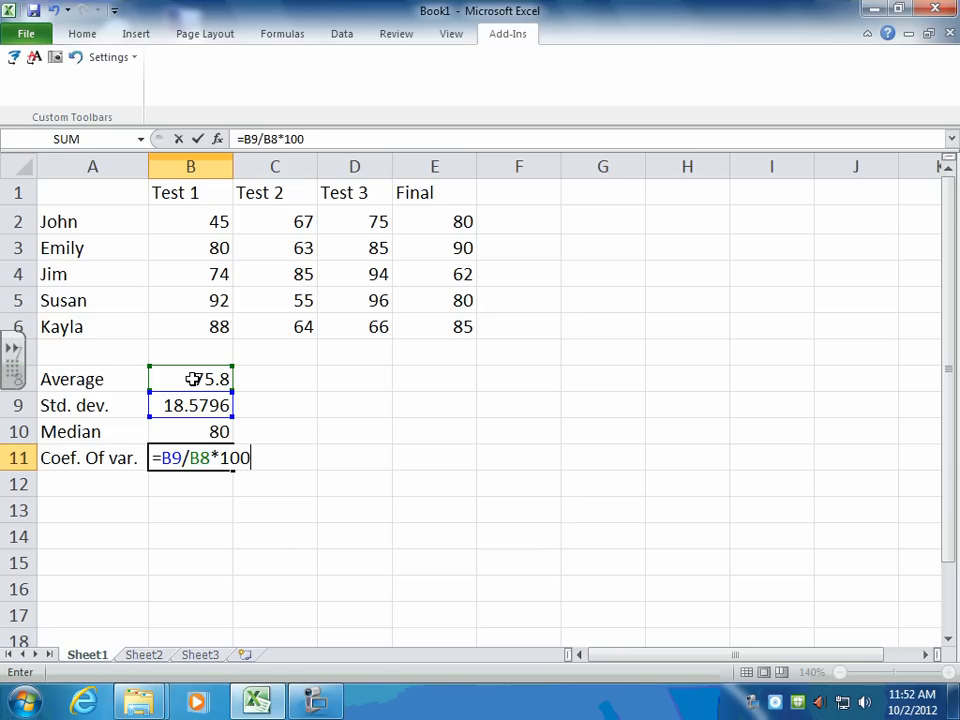
pyautogui.press('Return')
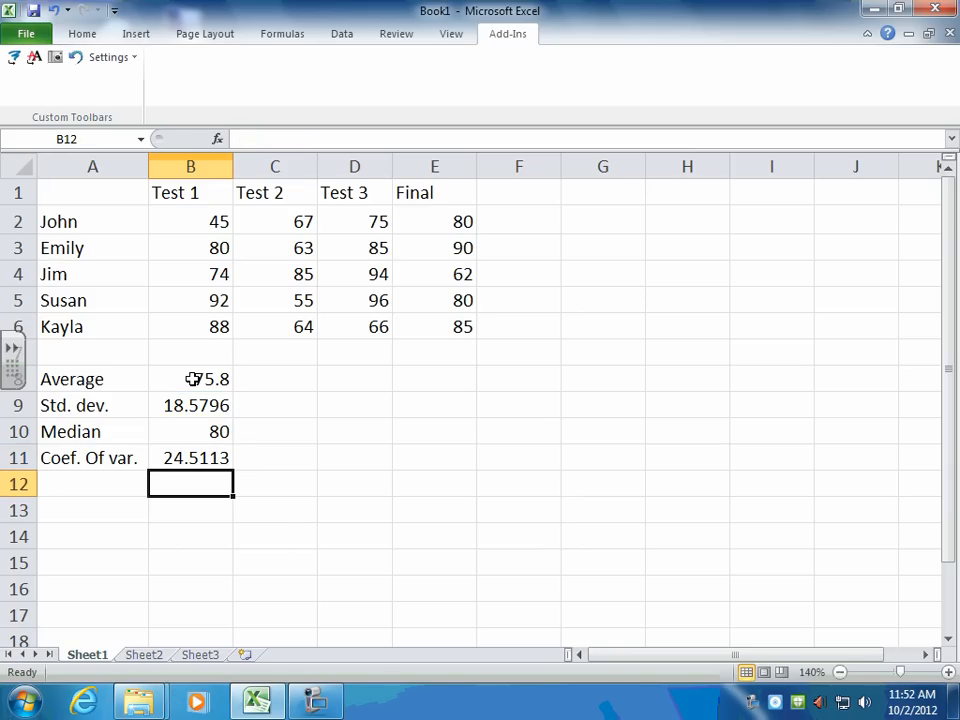
pyautogui.click(185, 462)
pyautogui.click(111, 484)
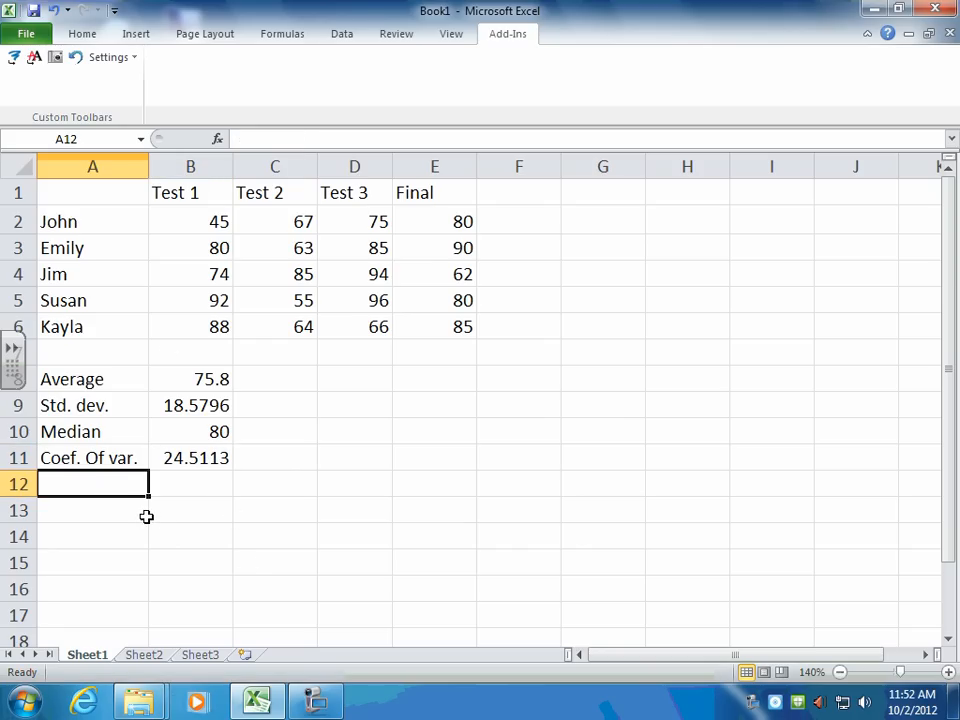
pyautogui.write('pere')
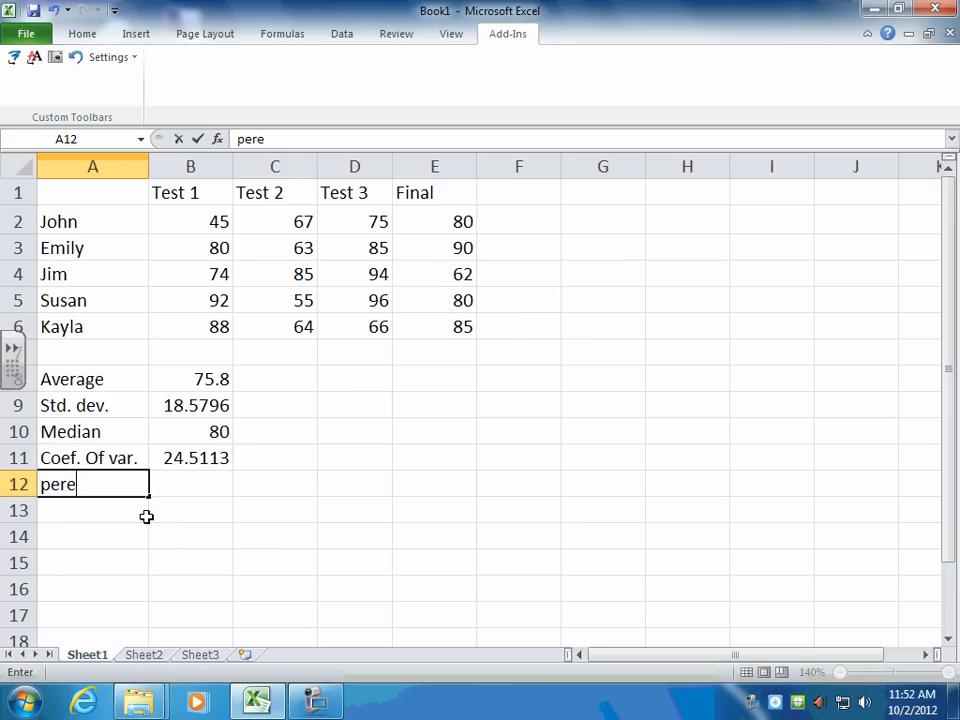
pyautogui.write('ntage c')
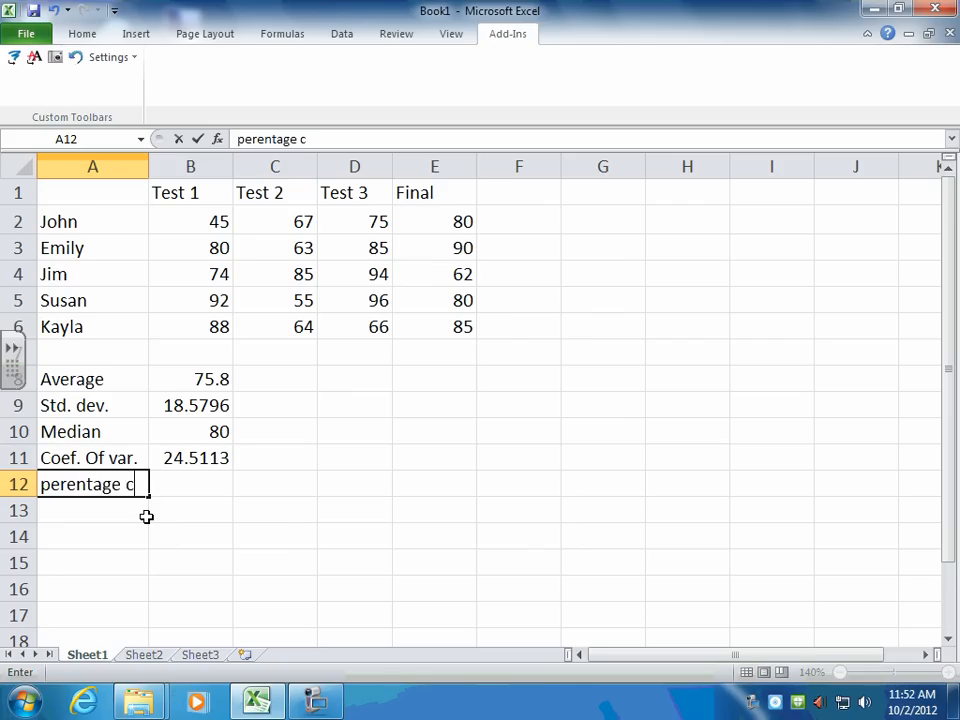
pyautogui.press('BackSpace')
pyautogui.press('BackSpace')
pyautogui.press('BackSpace')
pyautogui.press('BackSpace')
pyautogui.press('BackSpace')
pyautogui.press('BackSpace')
pyautogui.press('BackSpace')
pyautogui.press('BackSpace')
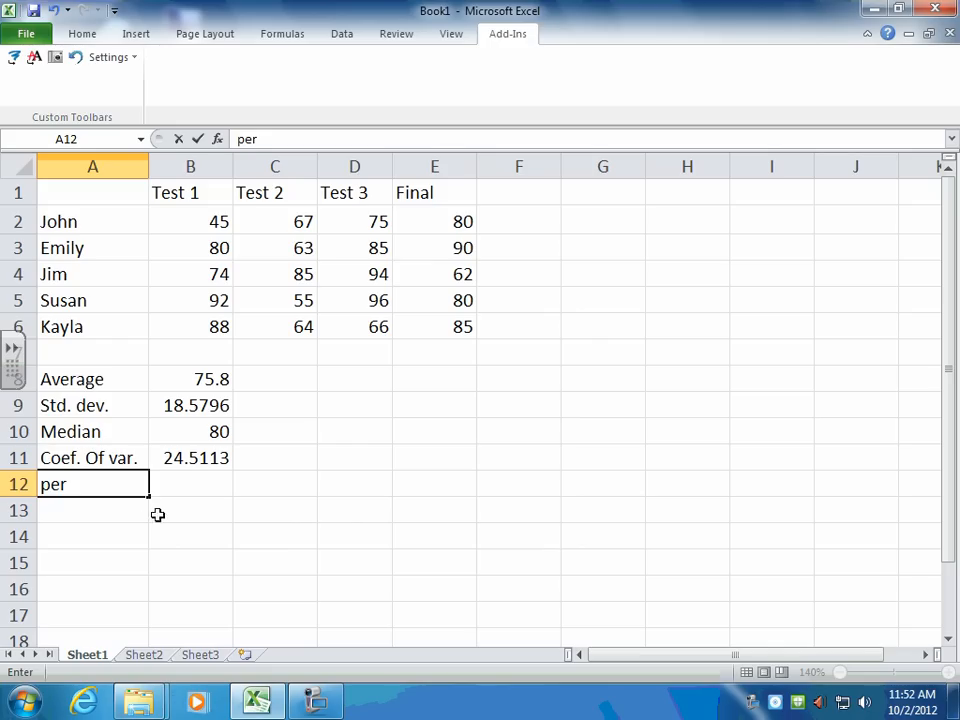
pyautogui.click(198, 218)
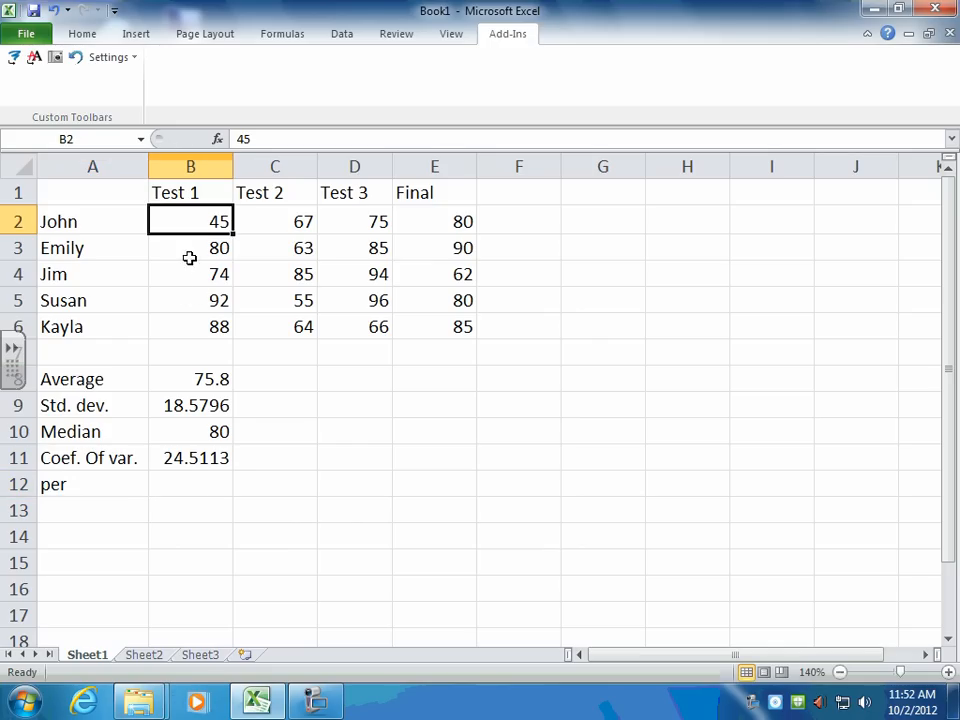
pyautogui.click(193, 324)
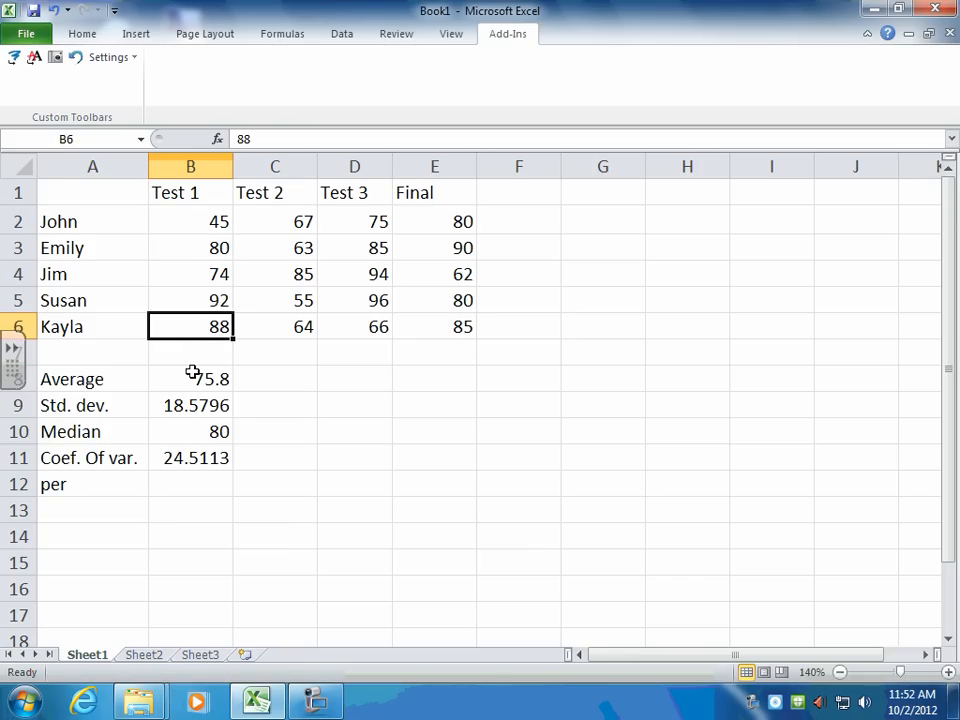
pyautogui.click(205, 223)
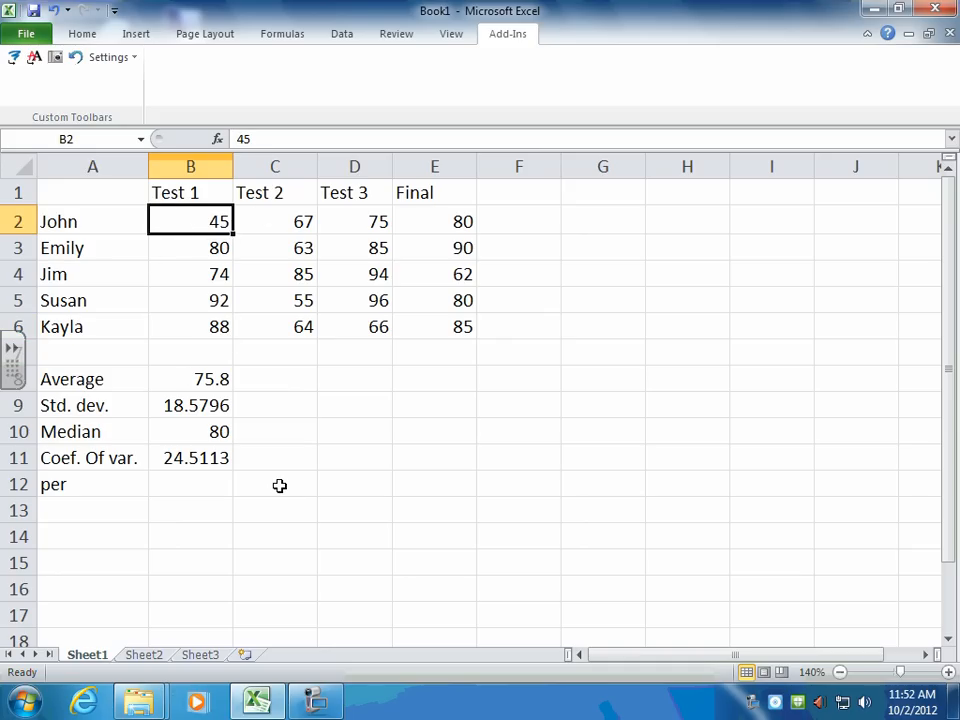
pyautogui.click(73, 488)
pyautogui.press('Delete')
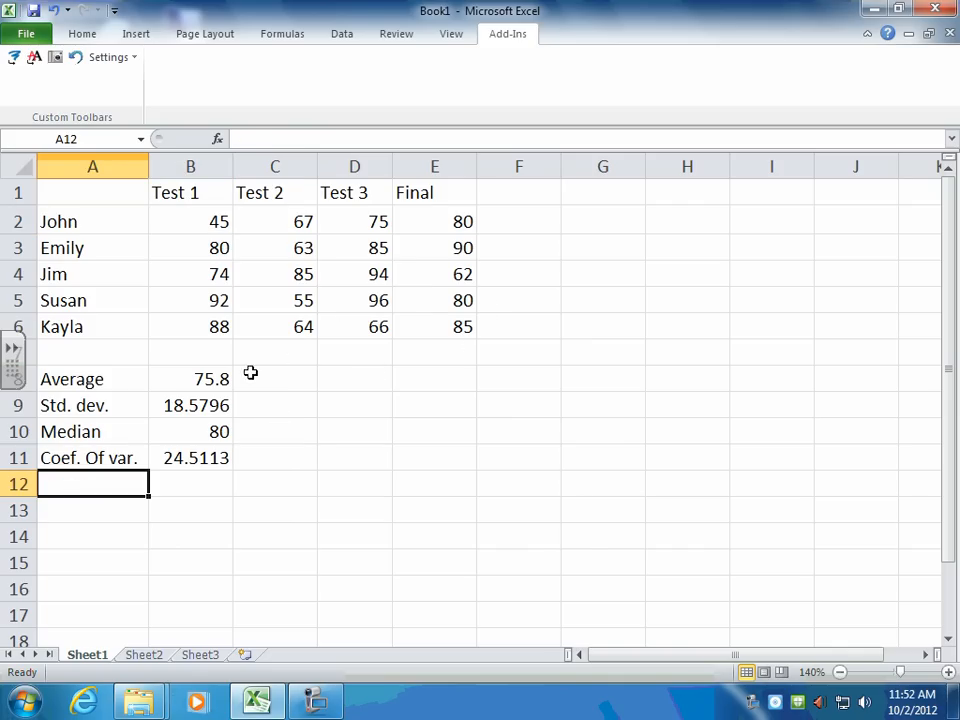
pyautogui.click(287, 382)
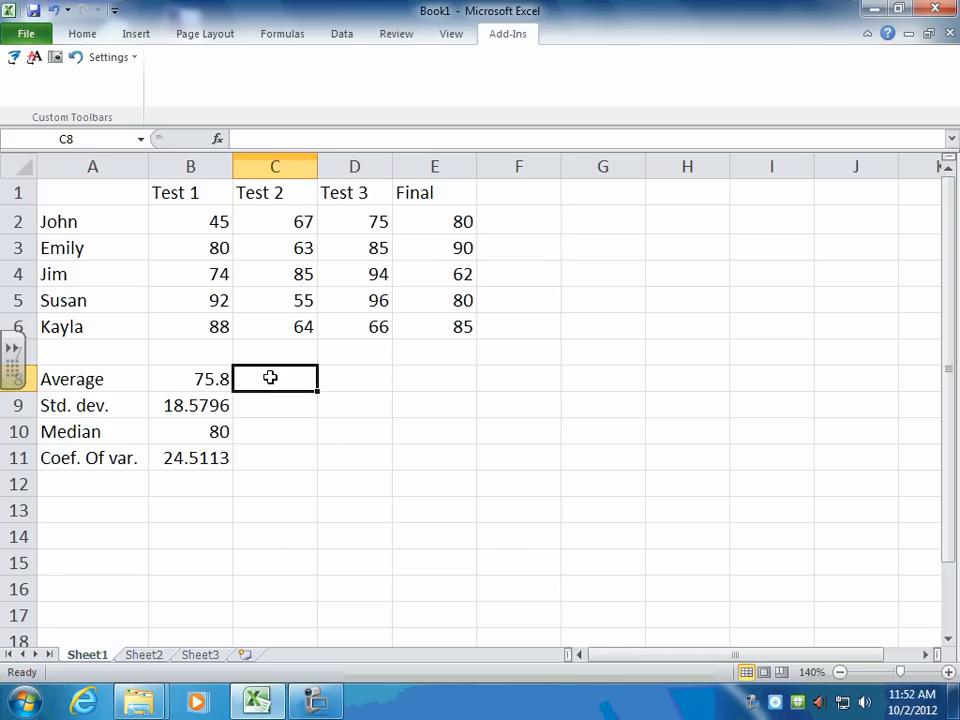
pyautogui.moveTo(288, 265); pyautogui.dragTo(289, 300)
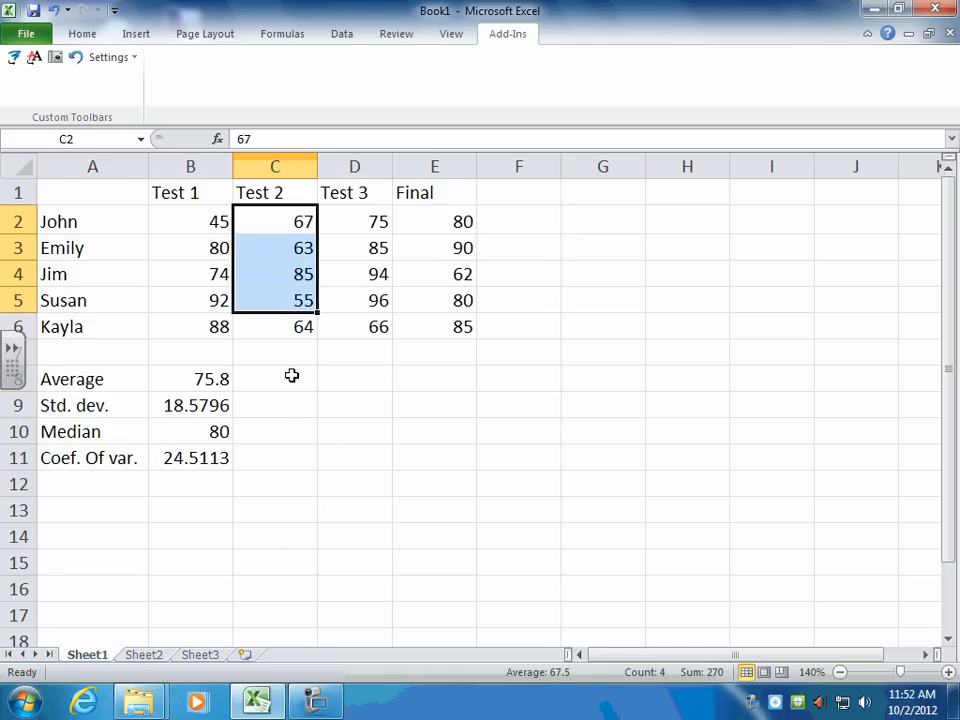
pyautogui.click(285, 380)
pyautogui.click(281, 408)
pyautogui.click(290, 460)
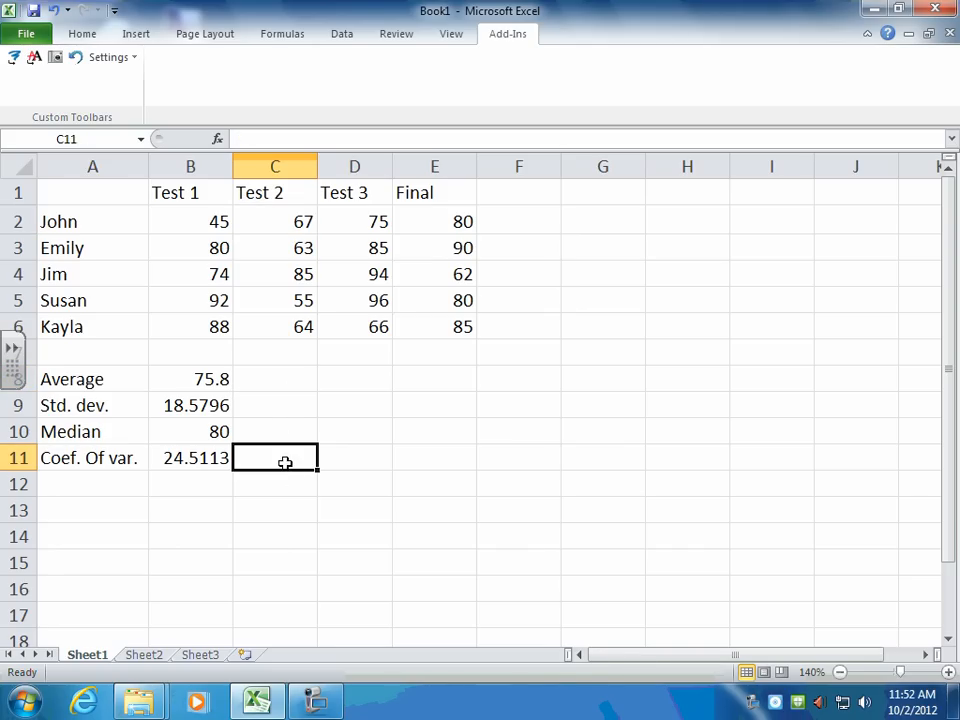
# Fill the Test 1 statistics formulas in B8:B11 across columns C to E for Test 2, Test 3 and Final.
pyautogui.moveTo(202, 379); pyautogui.dragTo(229, 458)
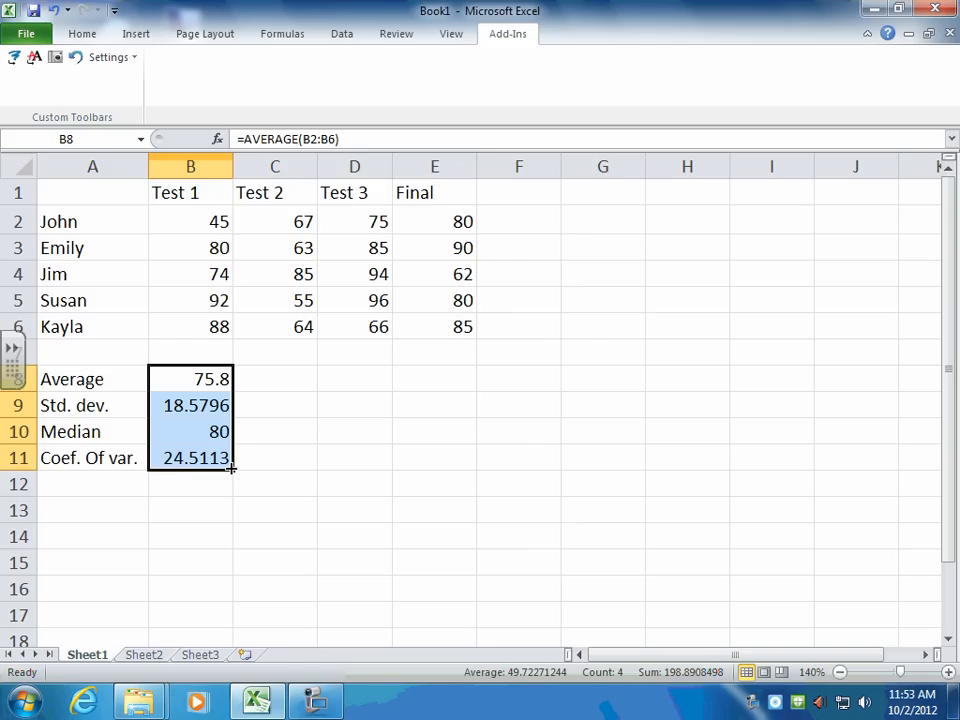
pyautogui.moveTo(231, 467); pyautogui.dragTo(454, 464)
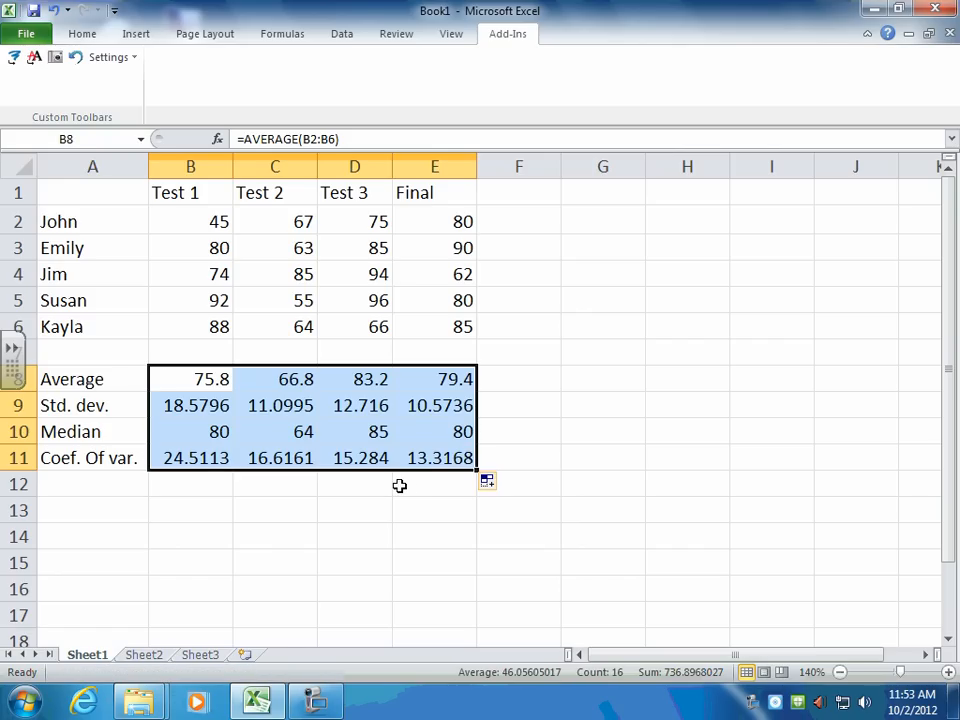
# Check the Test 2 average formula in C8 and the Final standard deviation formula in E9 against the score ranges they reference.
pyautogui.click(292, 381)
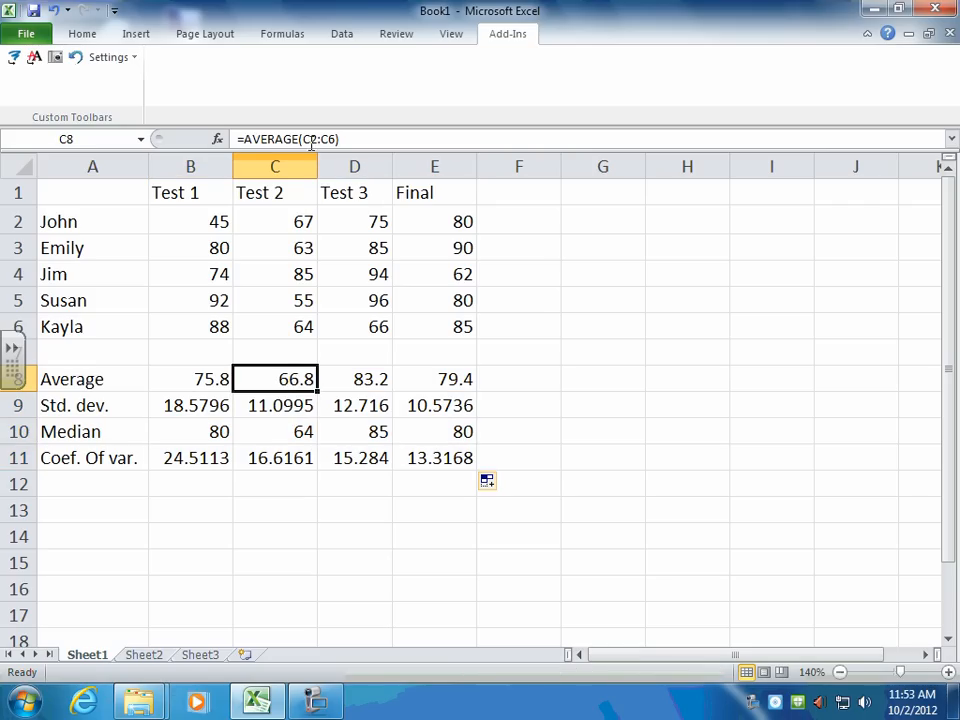
pyautogui.click(289, 222)
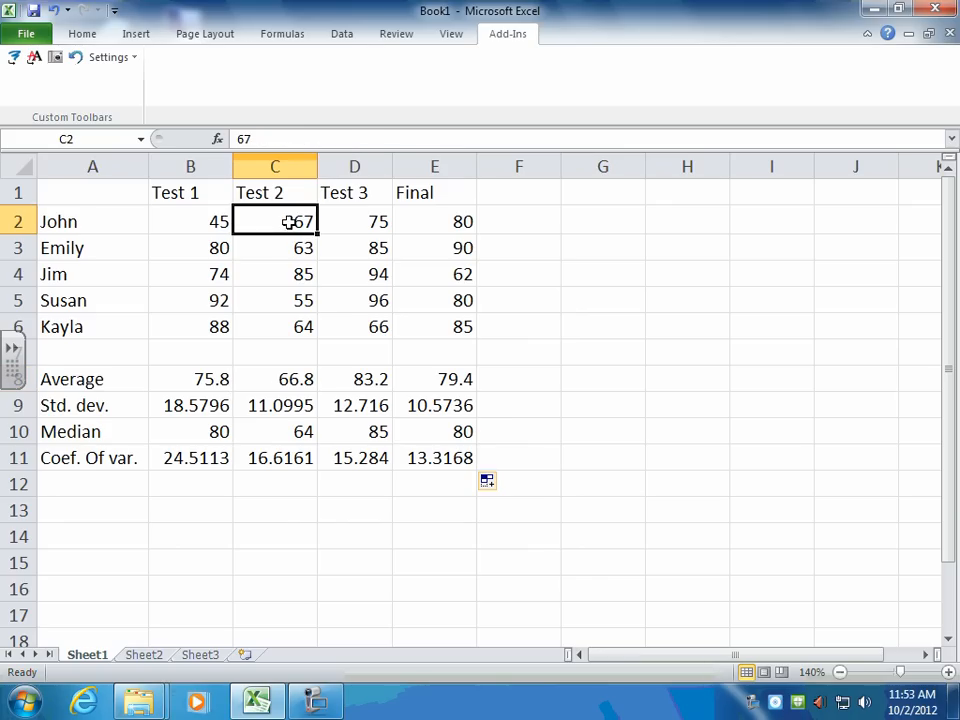
pyautogui.click(299, 327)
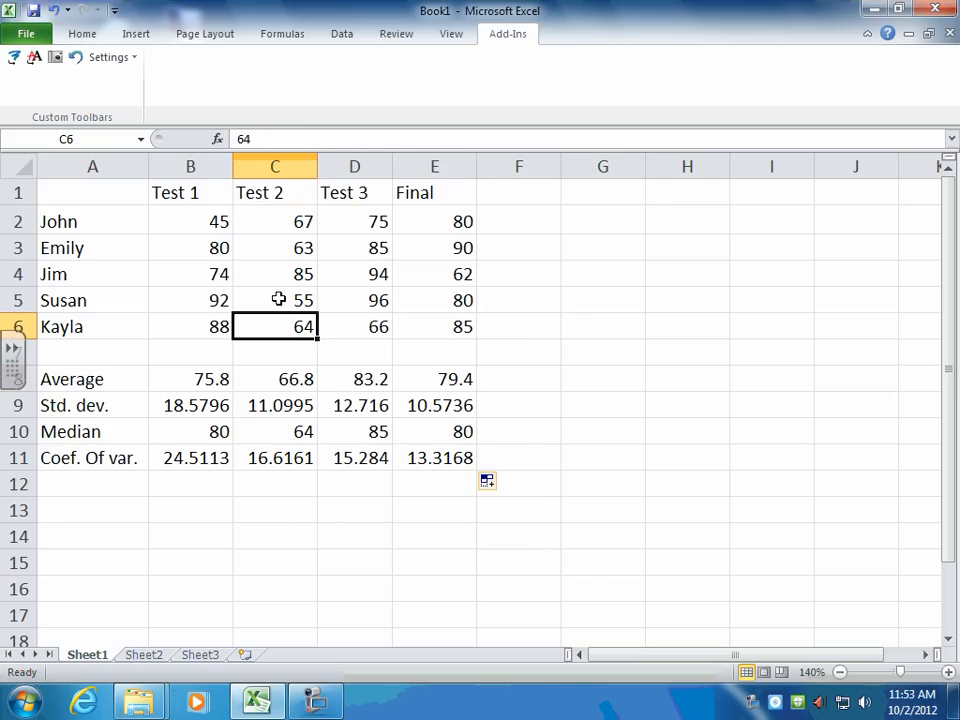
pyautogui.click(285, 379)
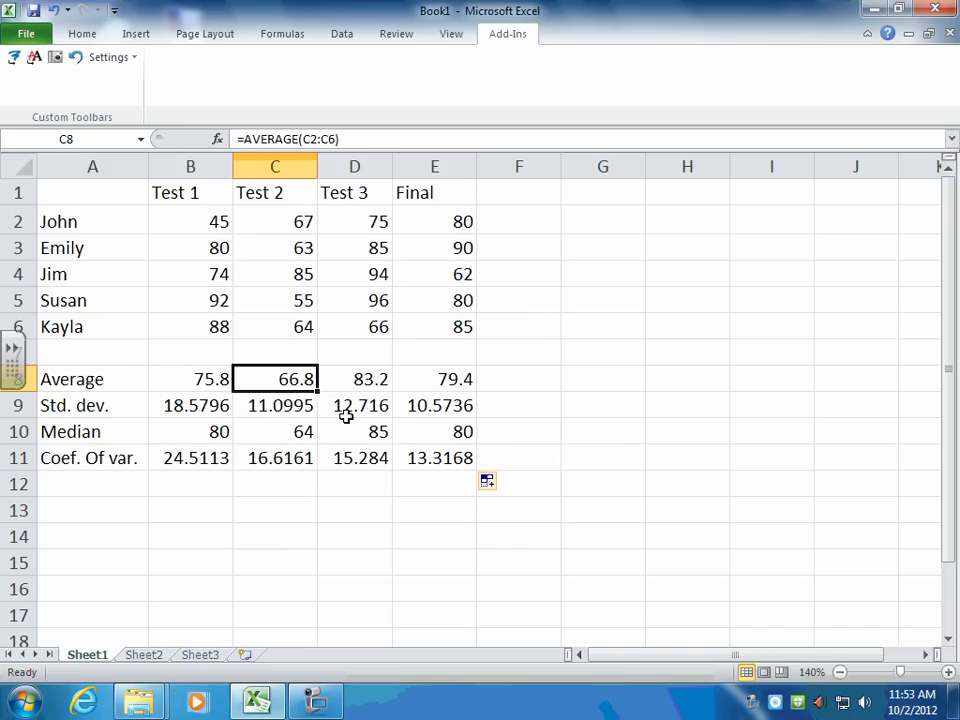
pyautogui.click(445, 406)
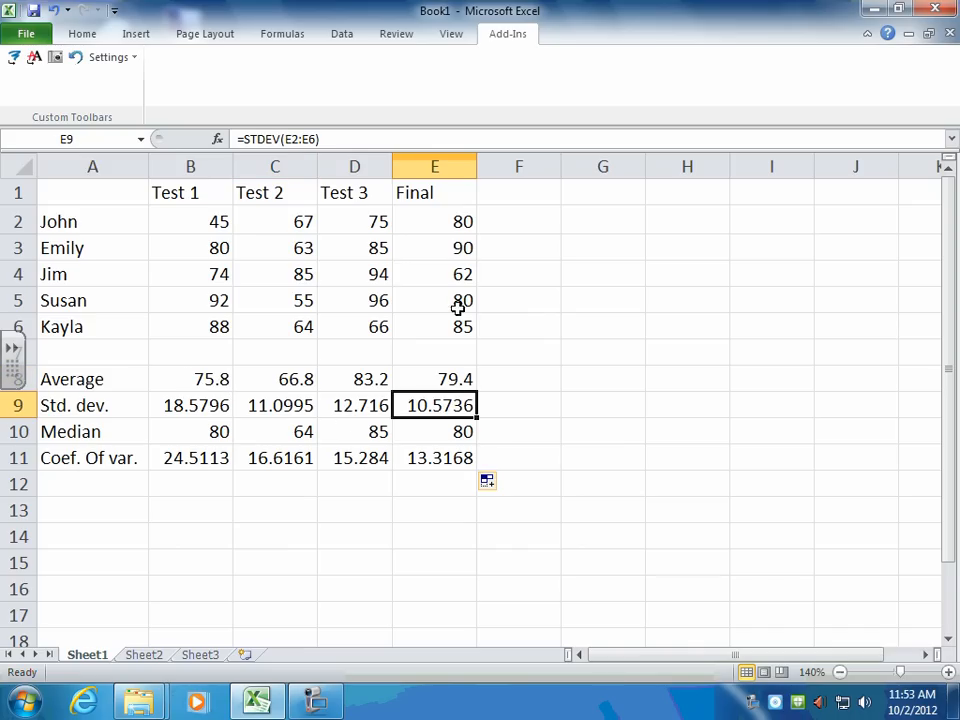
pyautogui.moveTo(424, 401); pyautogui.dragTo(430, 379)
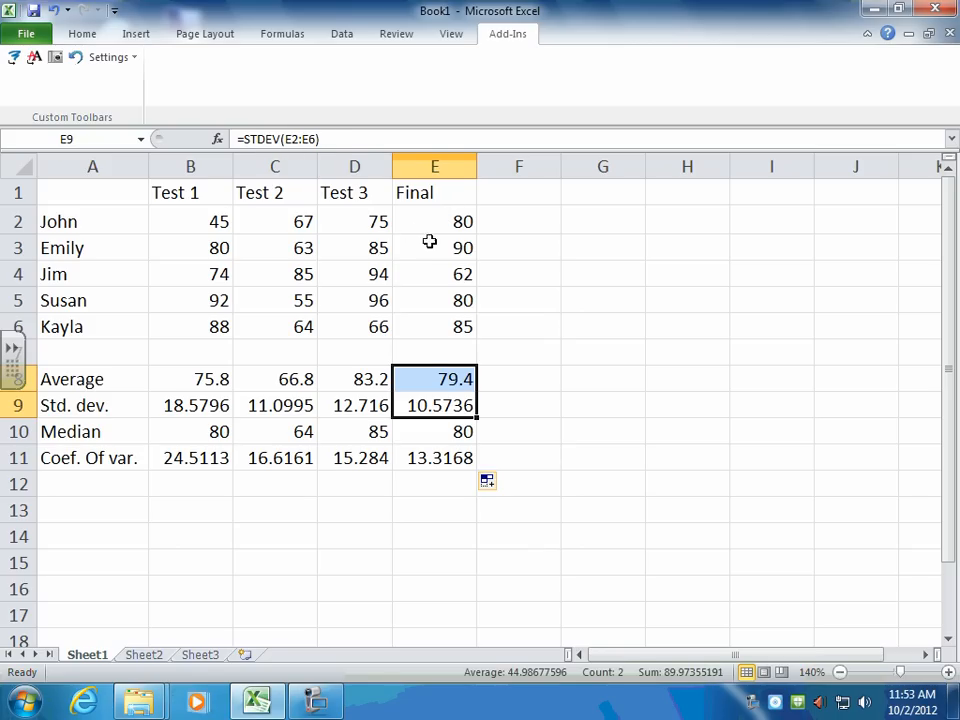
pyautogui.click(439, 405)
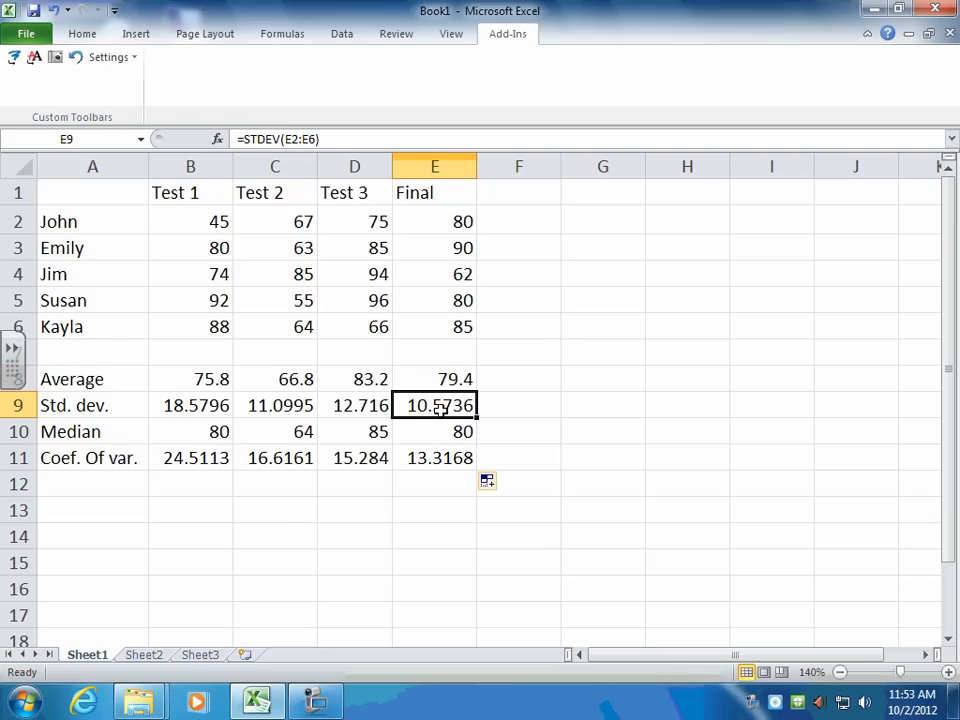
pyautogui.click(518, 405)
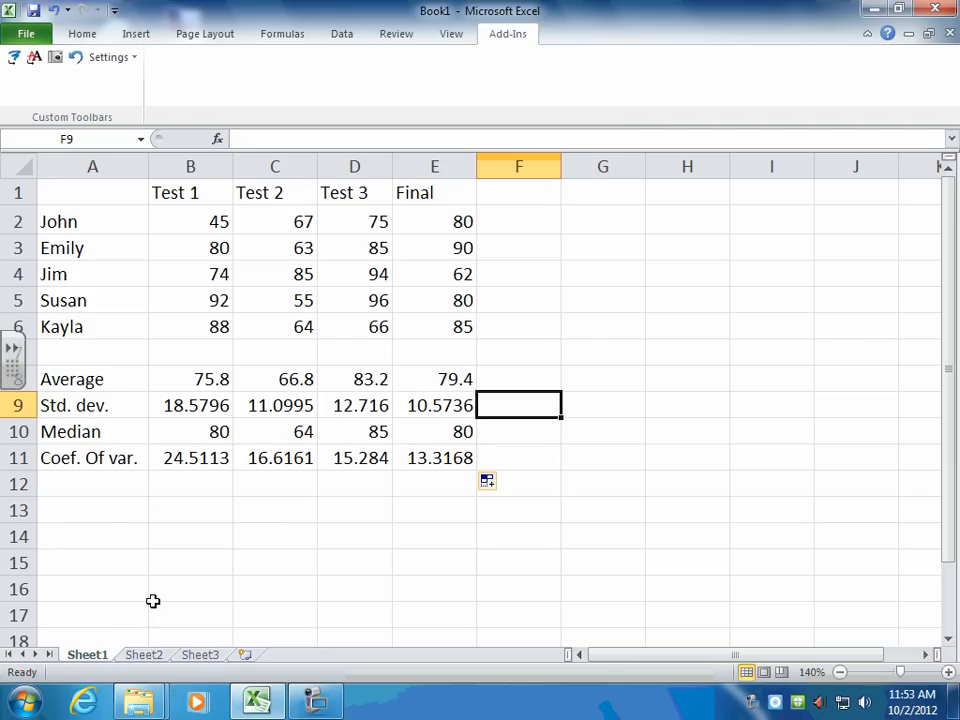
# Format the statistics in B8:E11 as Number with 1 decimal place and deselect the range.
pyautogui.moveTo(178, 379); pyautogui.dragTo(466, 449)
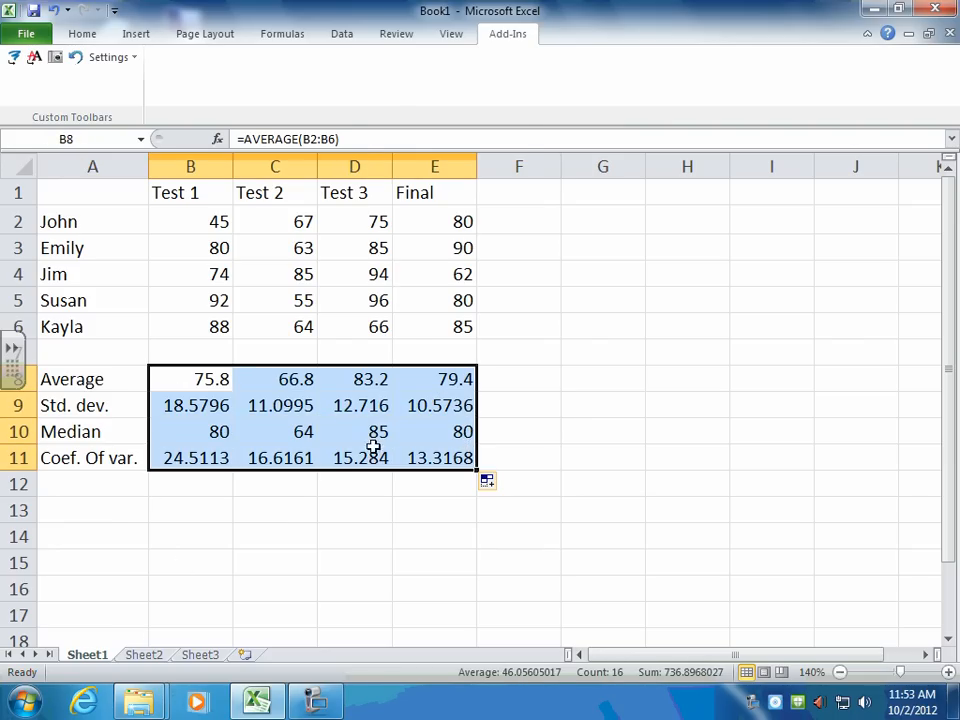
pyautogui.rightClick(345, 405)
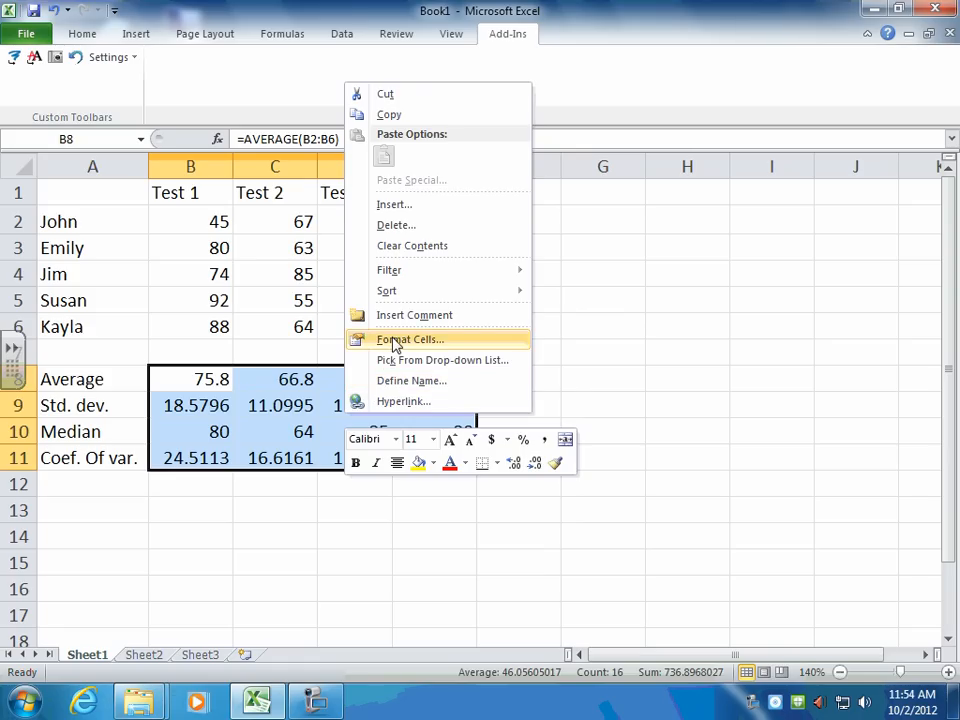
pyautogui.click(366, 340)
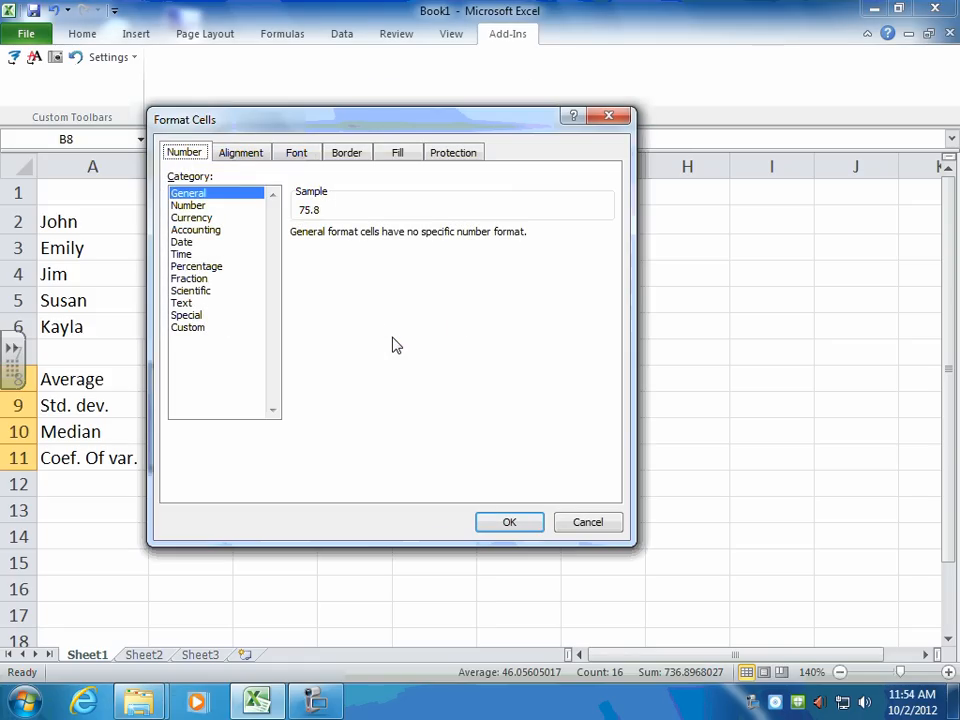
pyautogui.click(197, 205)
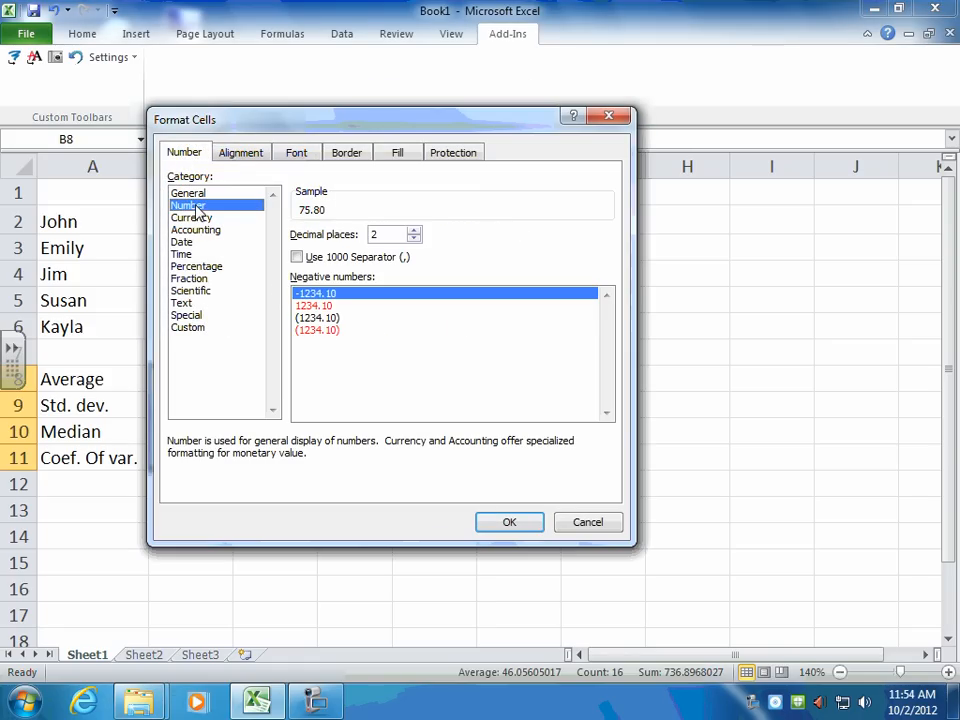
pyautogui.click(414, 239)
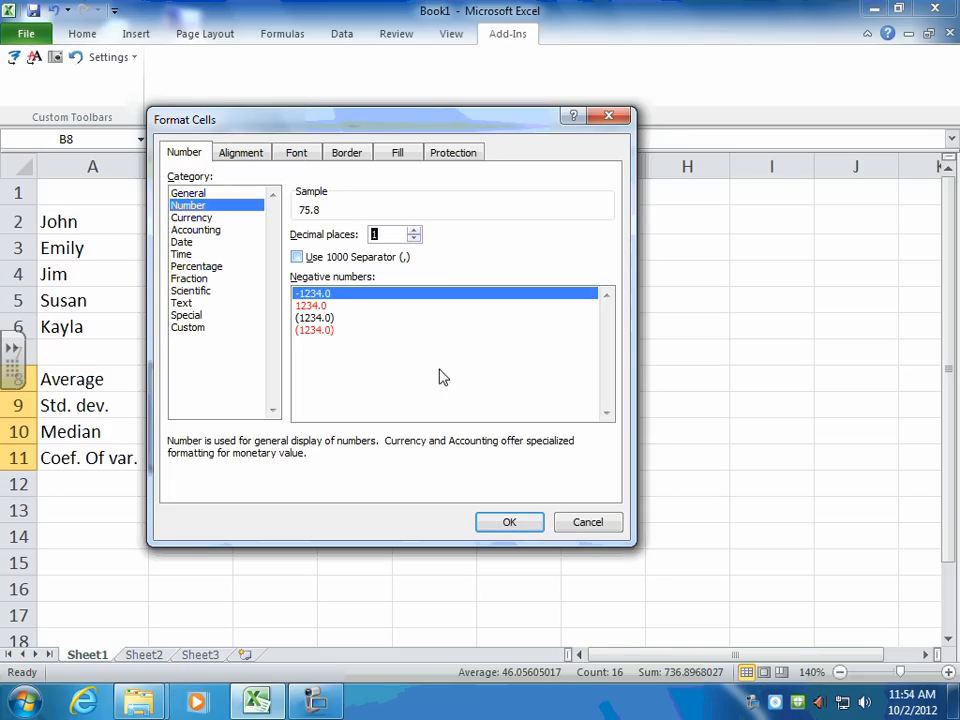
pyautogui.click(510, 523)
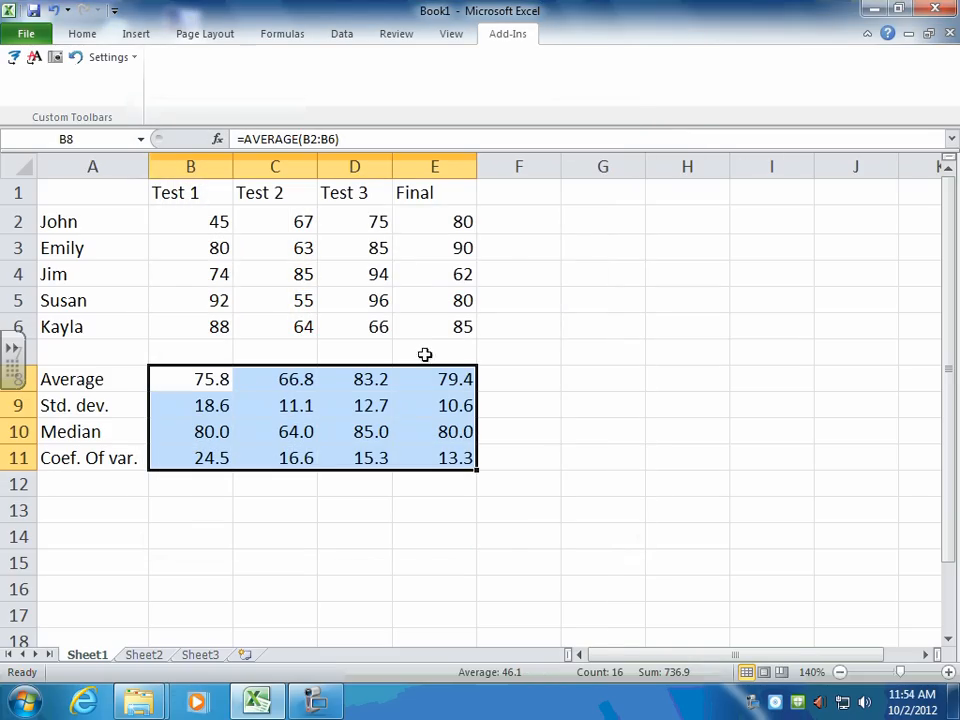
pyautogui.click(598, 485)
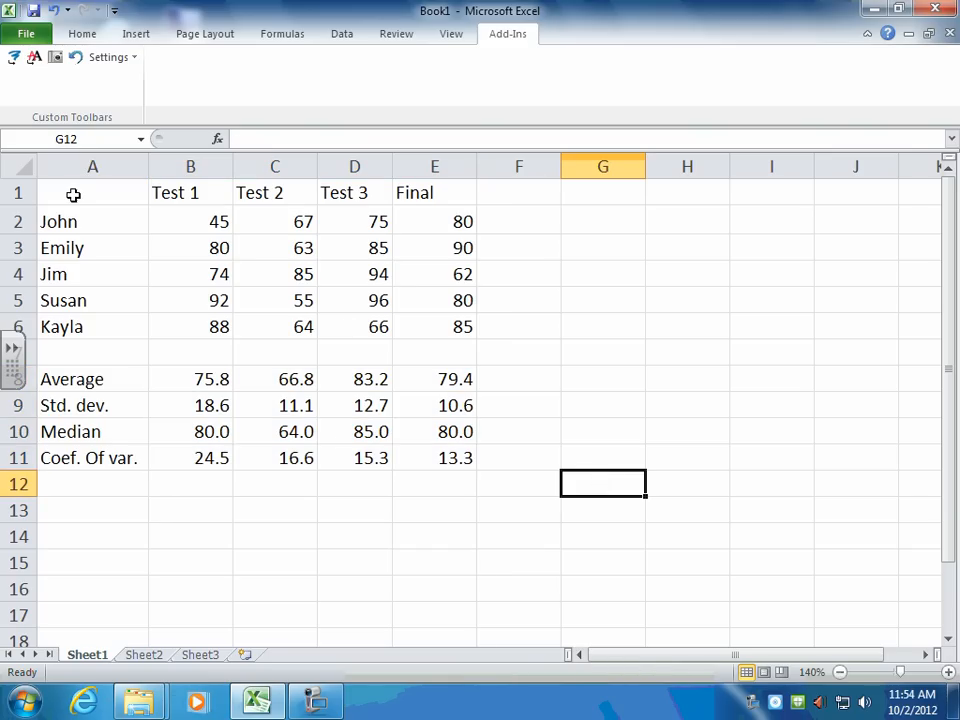
pyautogui.moveTo(73, 195); pyautogui.dragTo(432, 318)
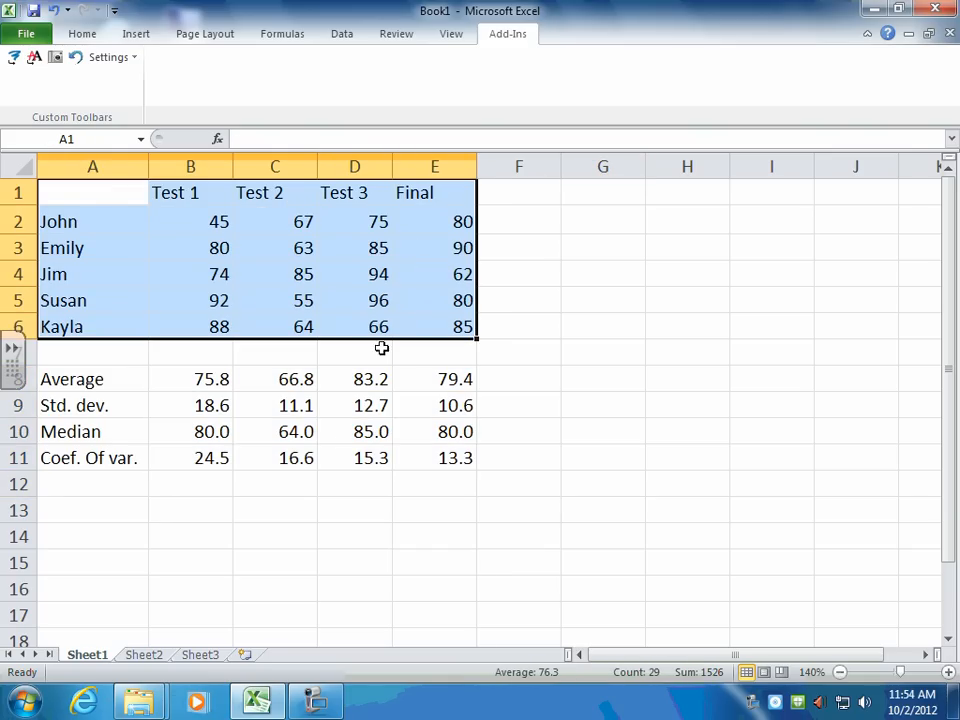
pyautogui.click(70, 385)
pyautogui.moveTo(122, 384); pyautogui.dragTo(455, 451)
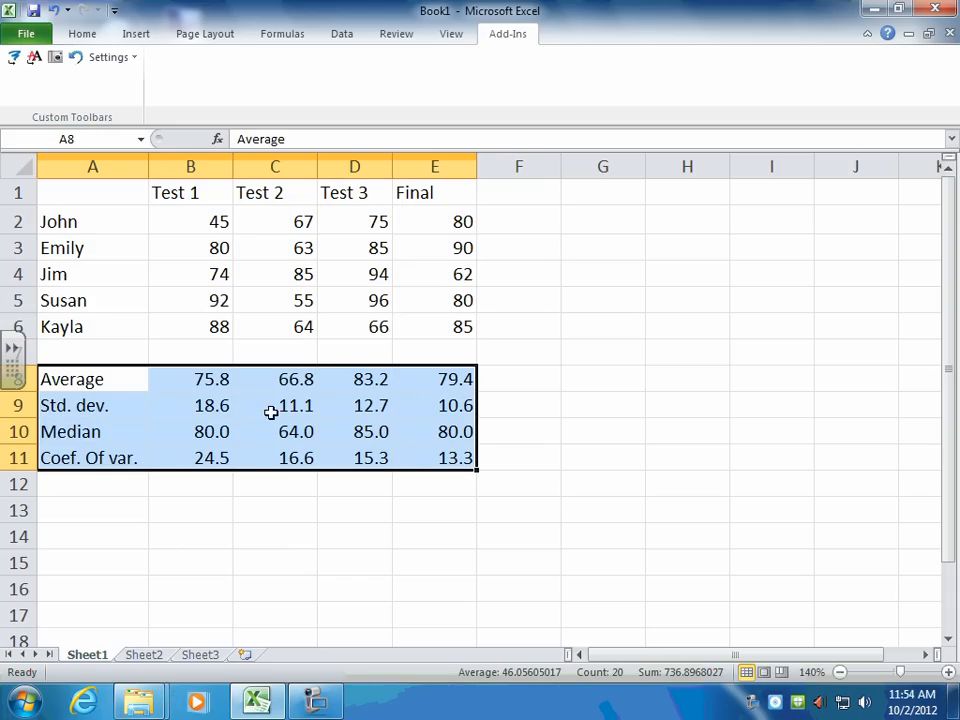
pyautogui.click(801, 298)
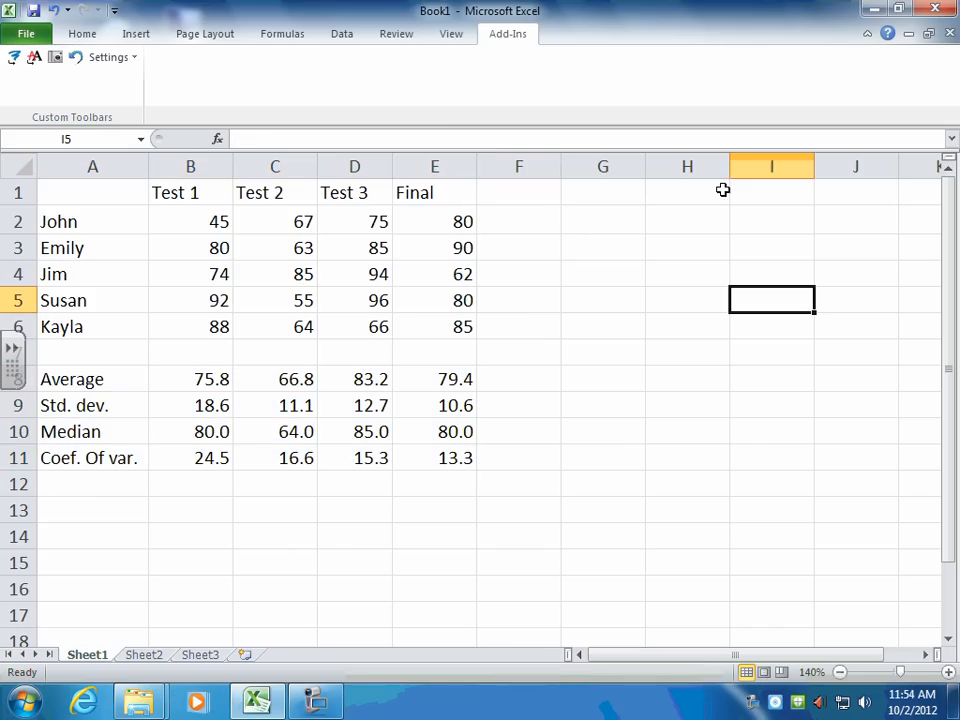
# Apply All Borders to the statistics table in A8:E11.
pyautogui.click(82, 34)
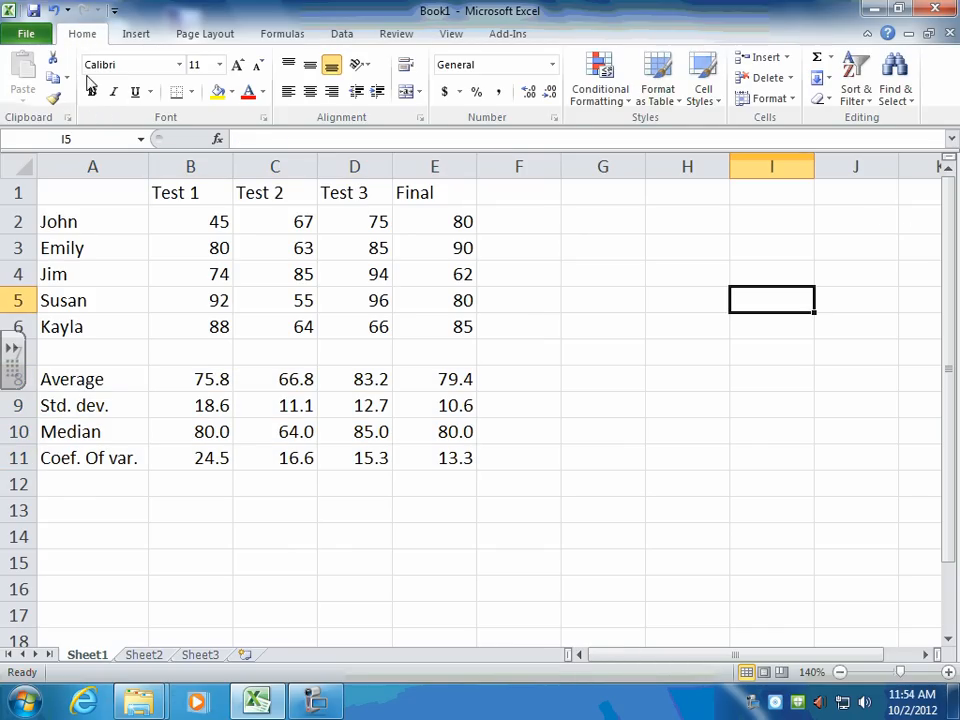
pyautogui.click(87, 378)
pyautogui.moveTo(87, 378); pyautogui.dragTo(437, 448)
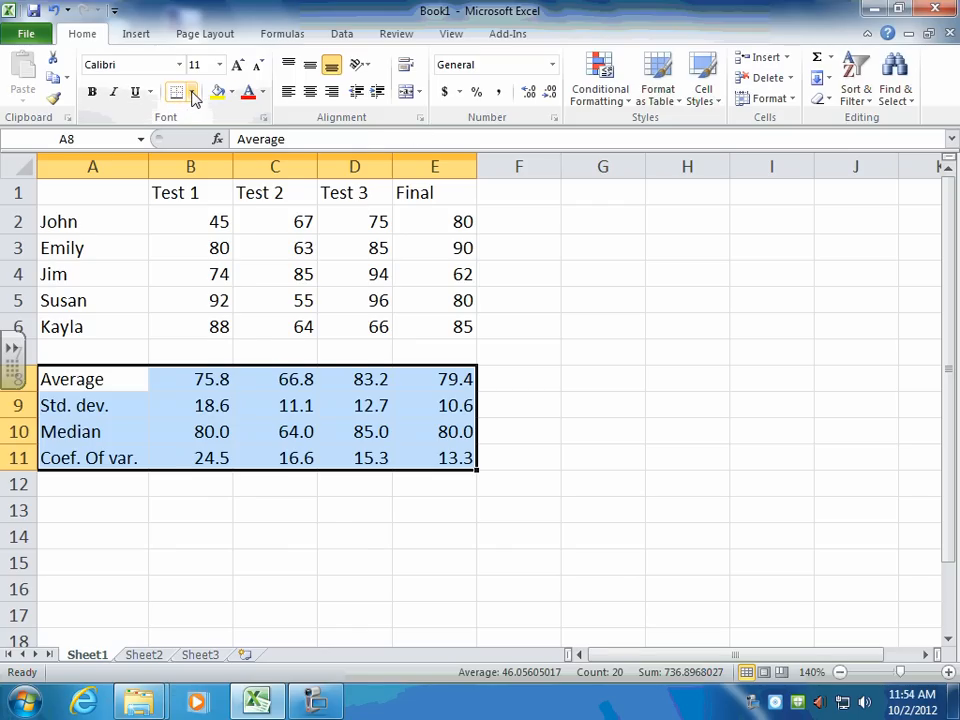
pyautogui.click(193, 92)
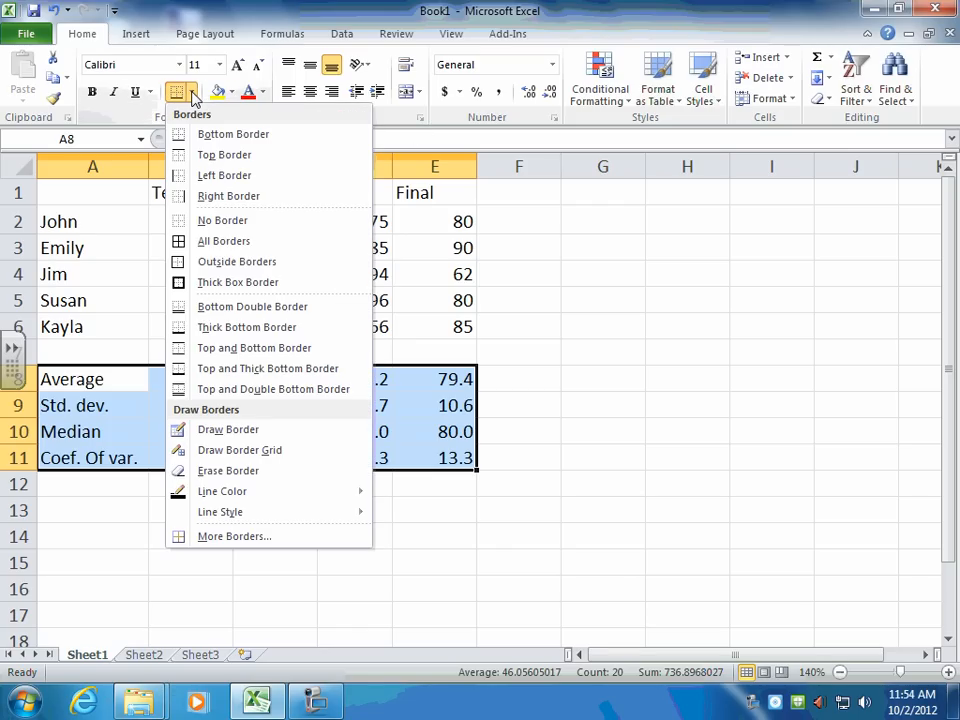
pyautogui.click(180, 241)
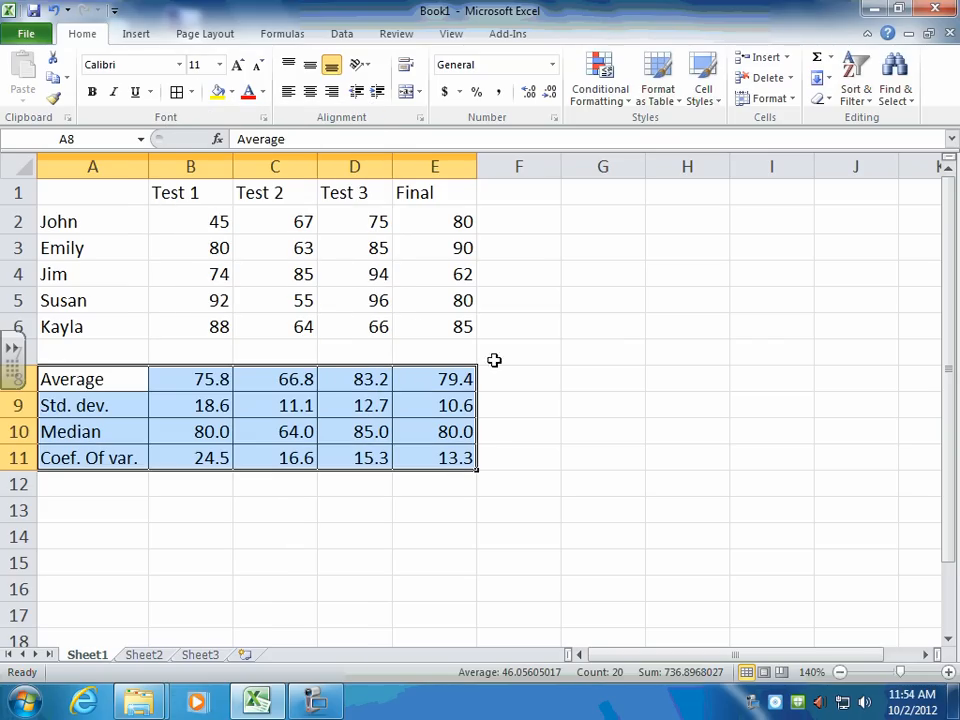
# Copy the bordered statistics table in A8:E11.
pyautogui.click(536, 375)
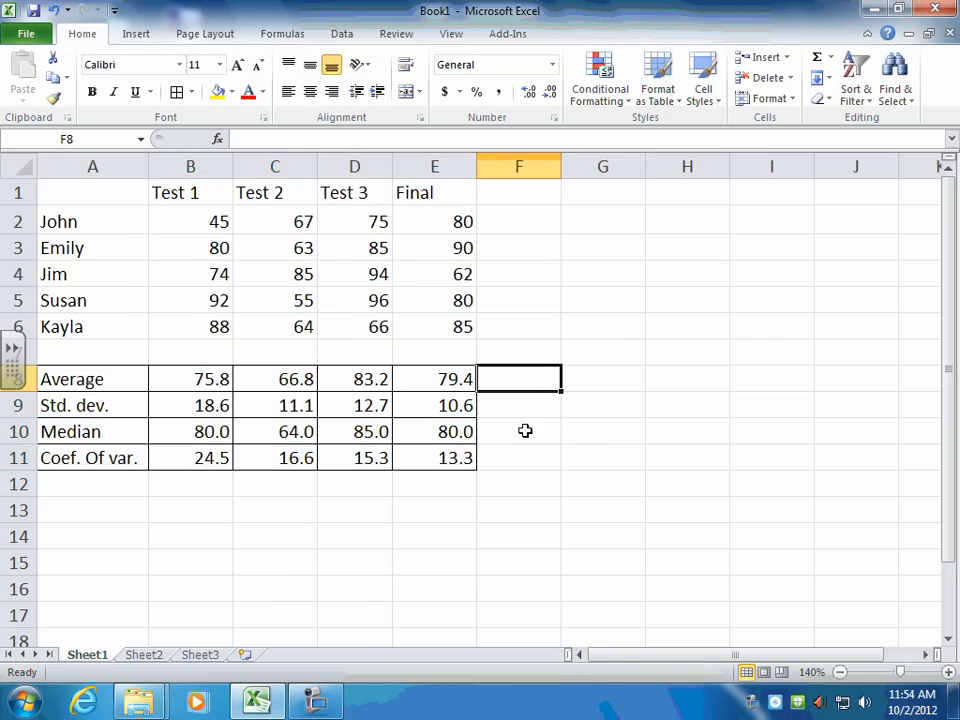
pyautogui.moveTo(64, 379); pyautogui.dragTo(429, 446)
pyautogui.rightClick(331, 427)
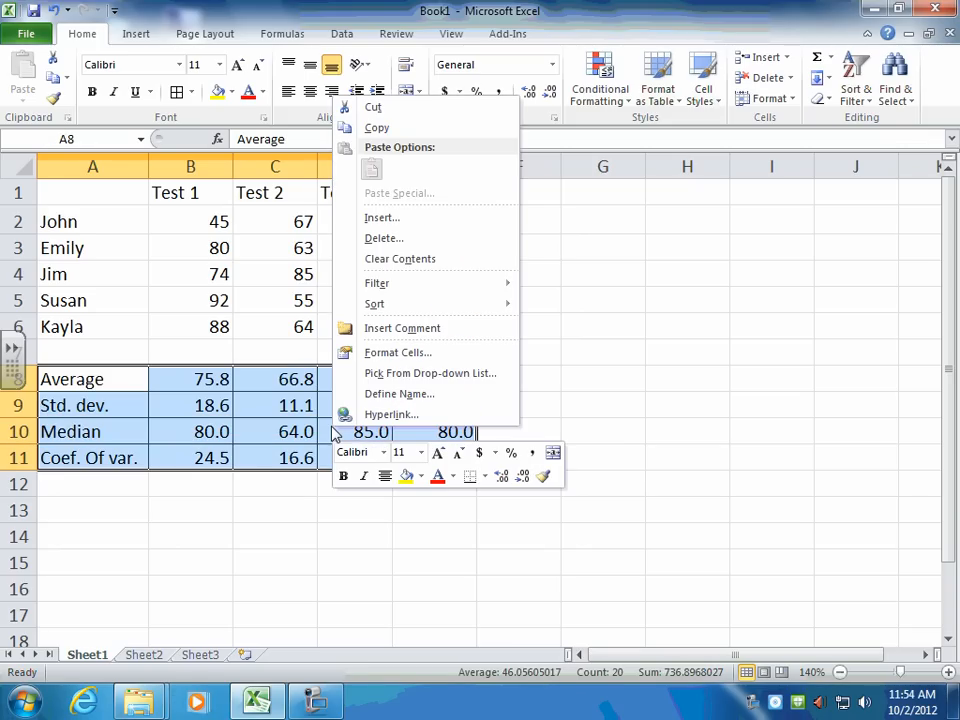
pyautogui.click(393, 135)
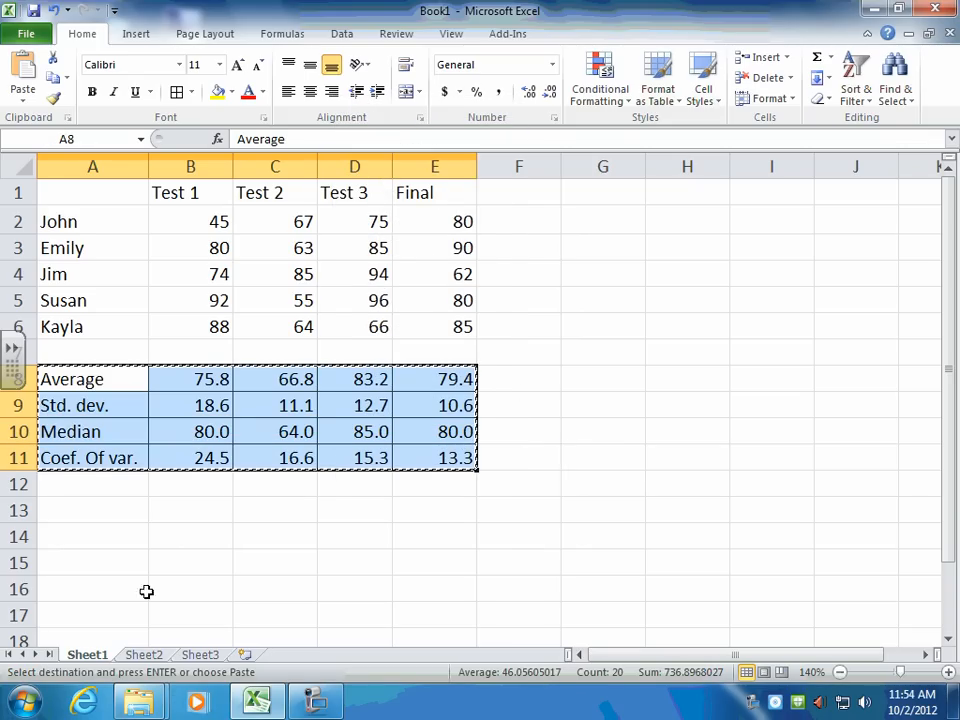
# Switch to Microsoft Word 2010 by launching it with a blank document.
pyautogui.click(26, 704)
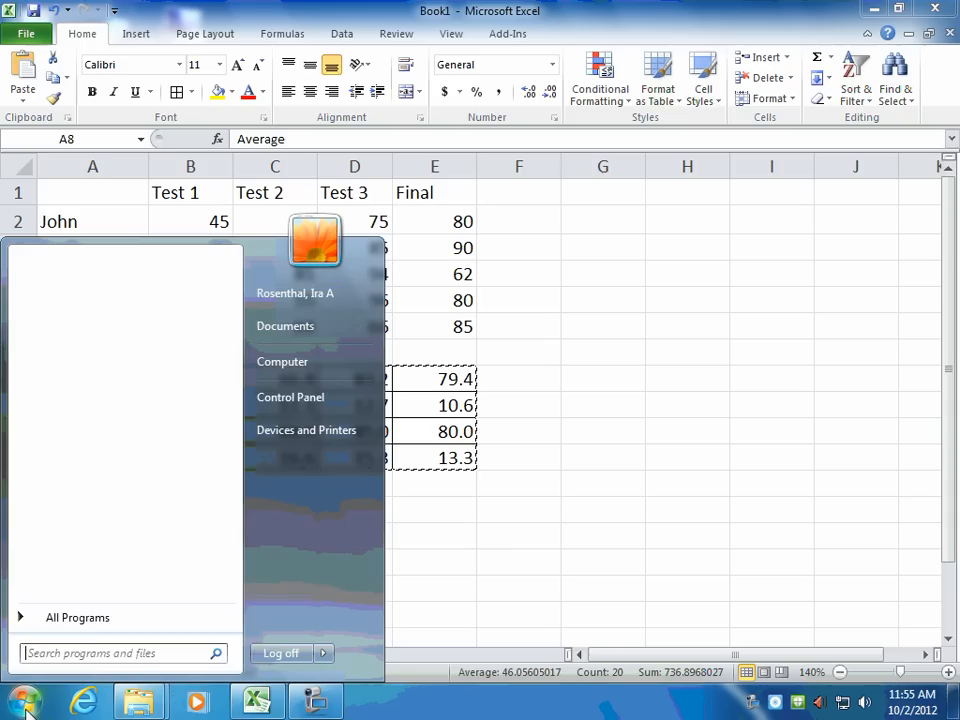
pyautogui.click(106, 620)
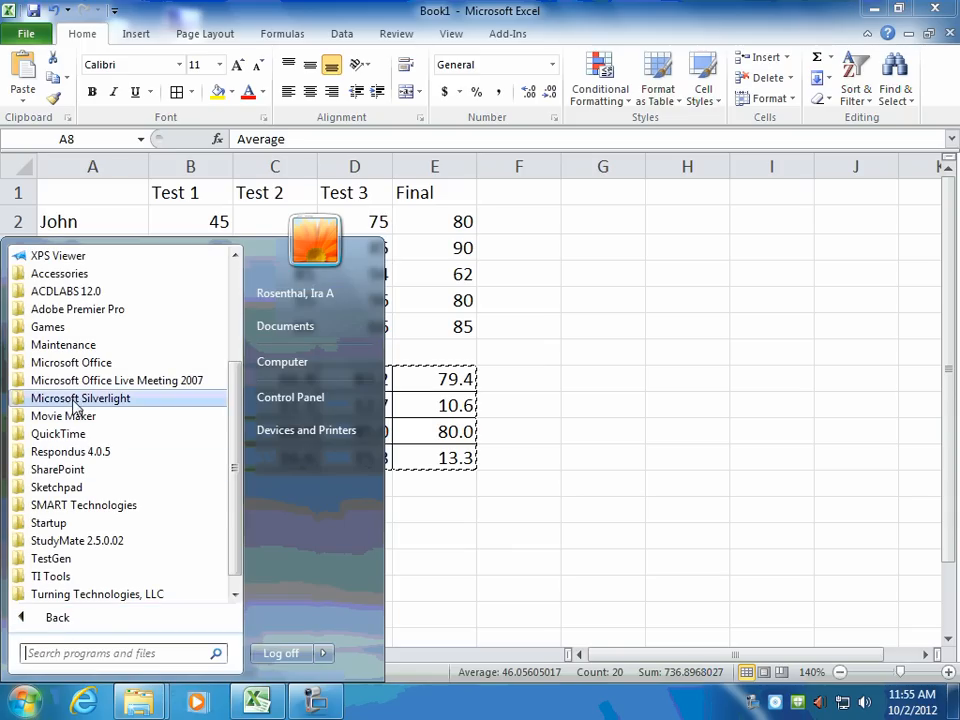
pyautogui.click(80, 363)
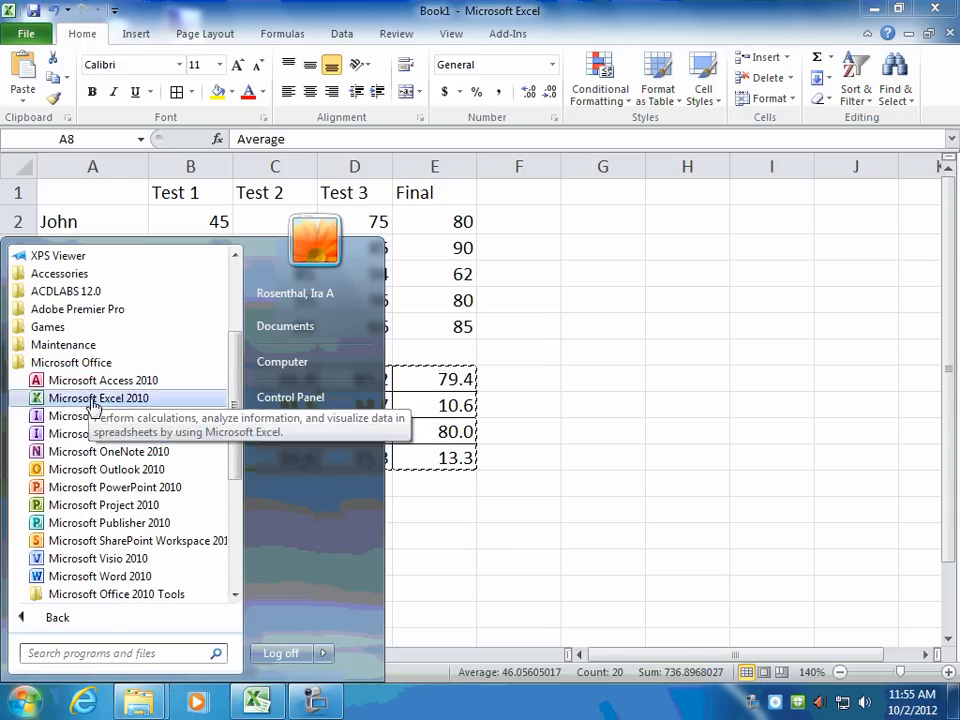
pyautogui.click(108, 577)
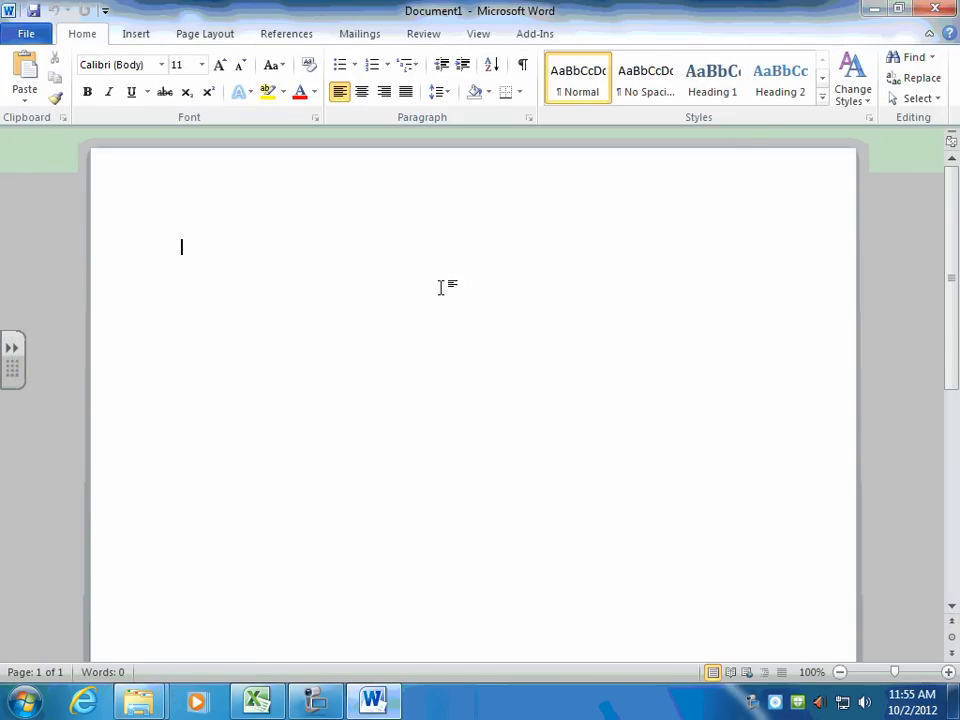
# Paste the statistics table with Link & Keep Source Formatting and widen its first column so "Coef. Of var." fits on one line.
pyautogui.rightClick(185, 244)
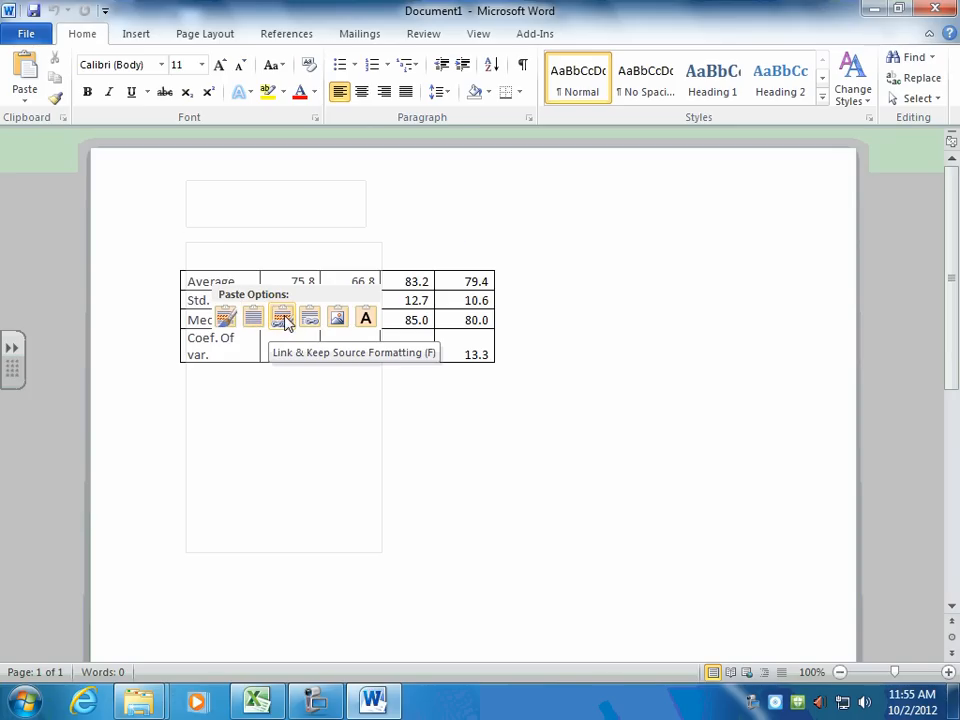
pyautogui.click(283, 318)
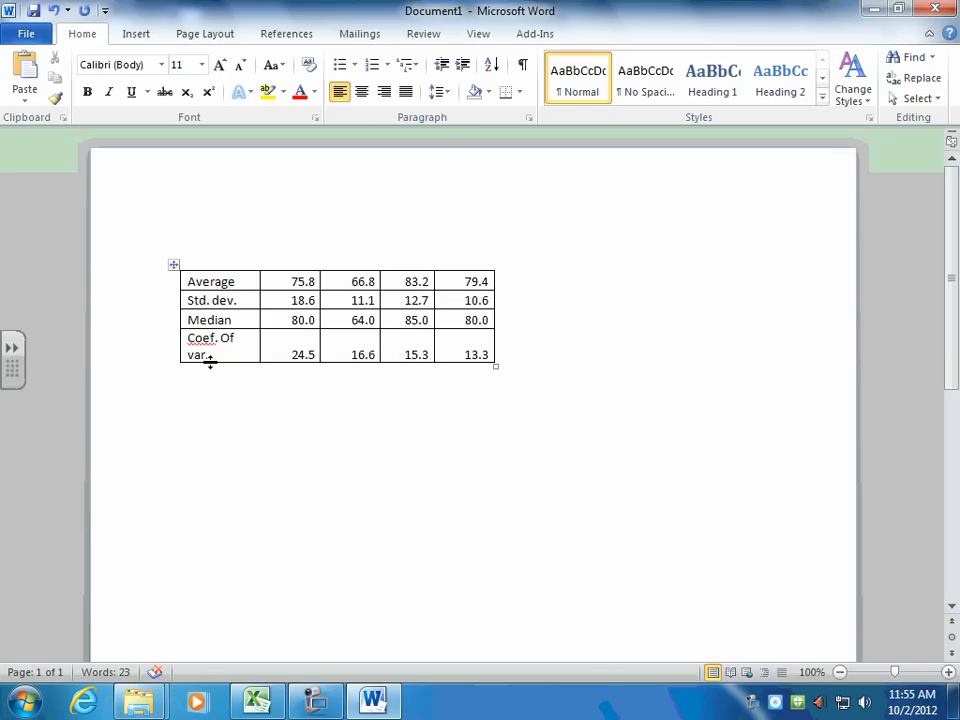
pyautogui.moveTo(210, 360); pyautogui.dragTo(275, 337)
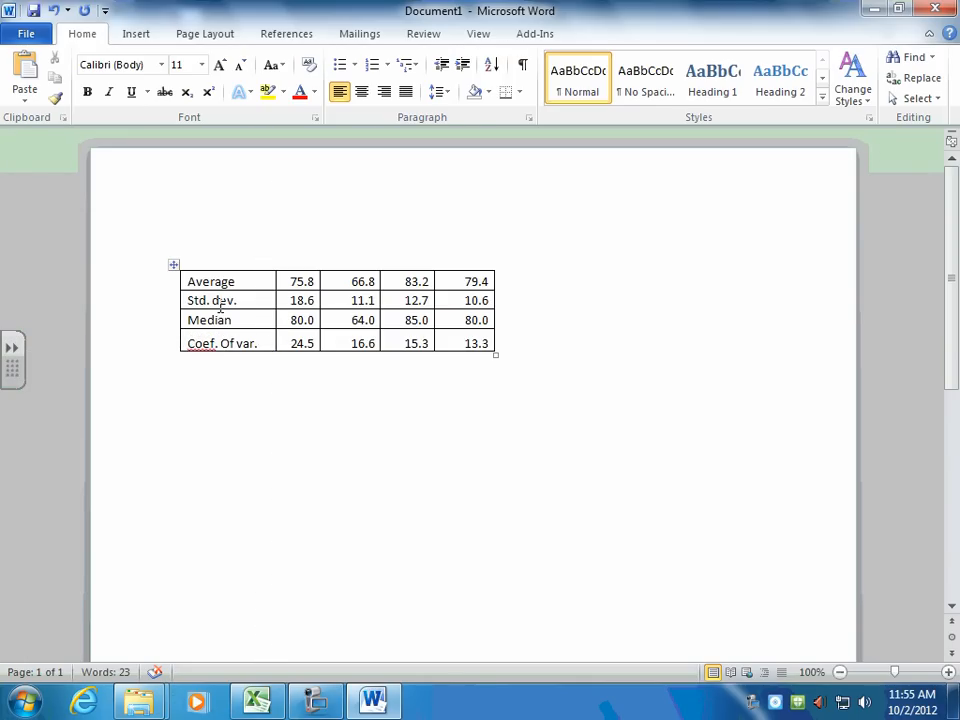
# Insert an empty row above the Average row of the pasted table.
pyautogui.moveTo(190, 279)
pyautogui.mouseDown()
pyautogui.moveTo(467, 272)
pyautogui.moveTo(467, 280)
pyautogui.mouseUp()
pyautogui.click(236, 281)
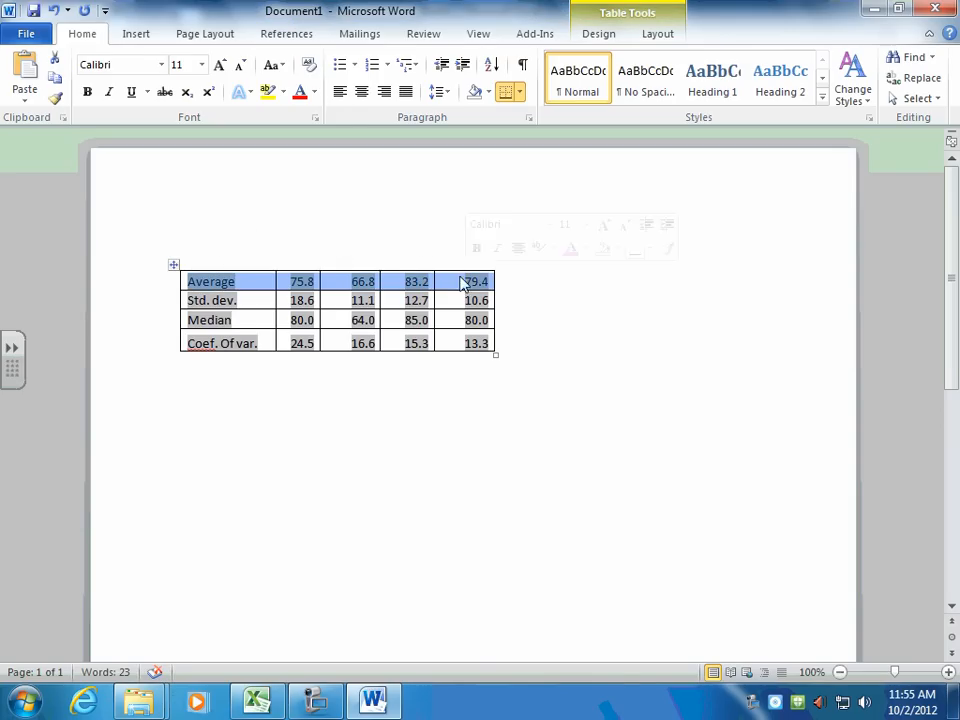
pyautogui.rightClick(411, 285)
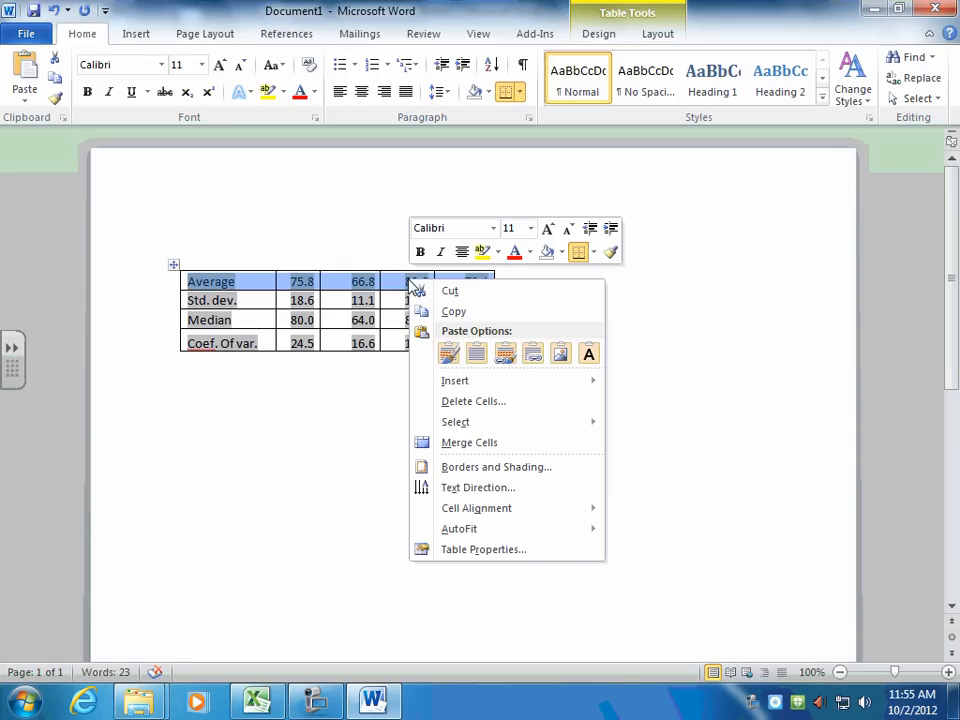
pyautogui.moveTo(461, 389)
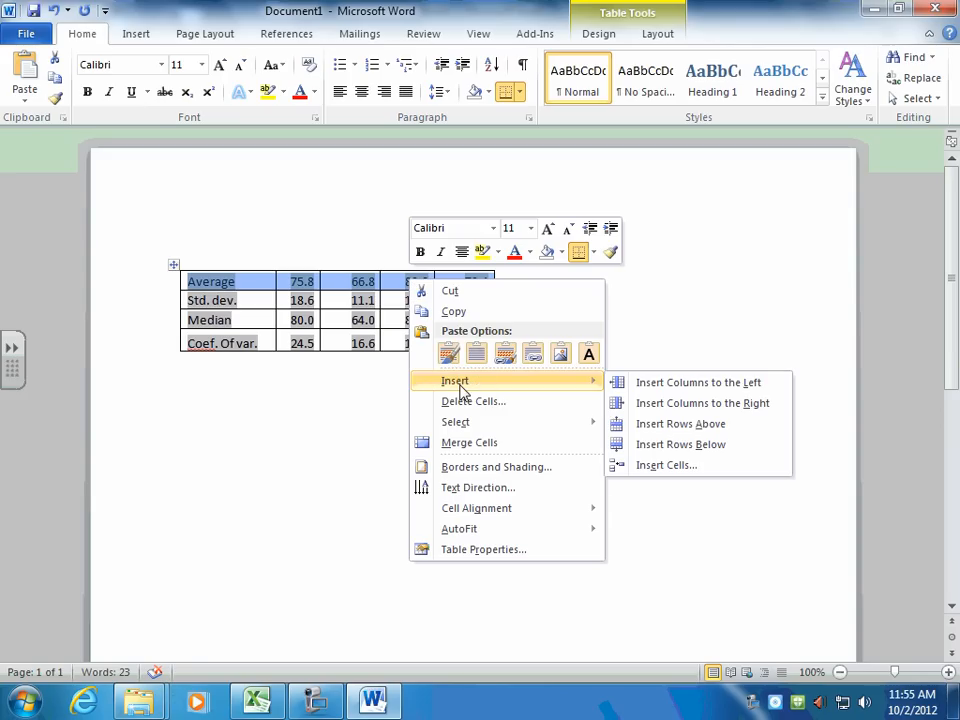
pyautogui.click(660, 424)
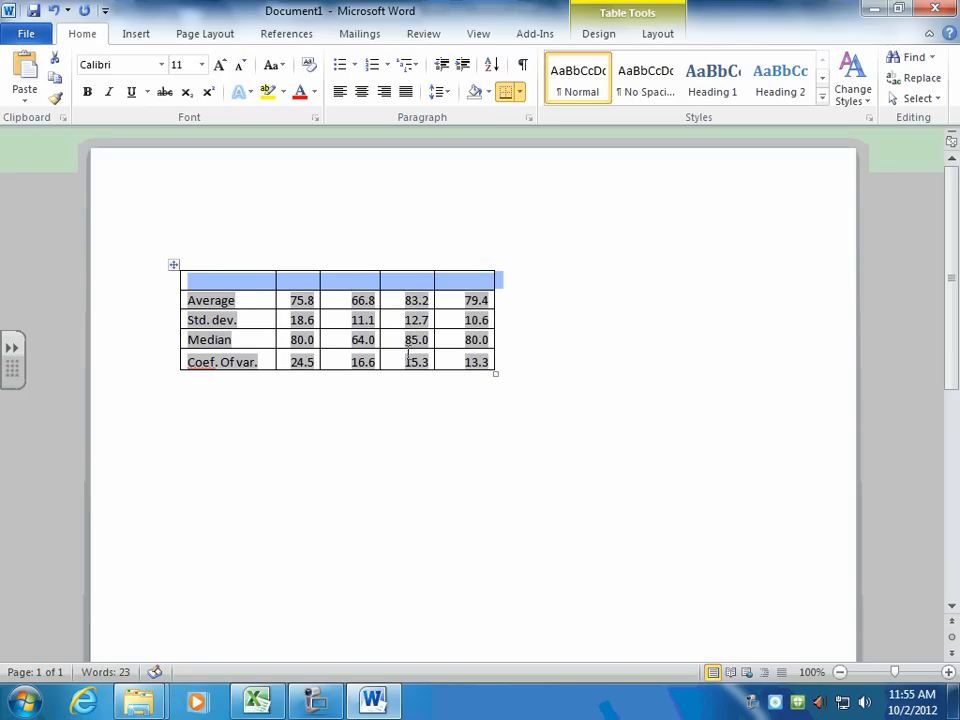
# Enter the heading "Test 1" in the new row above the first value column and widen that column to fit it on one line.
pyautogui.click(236, 278)
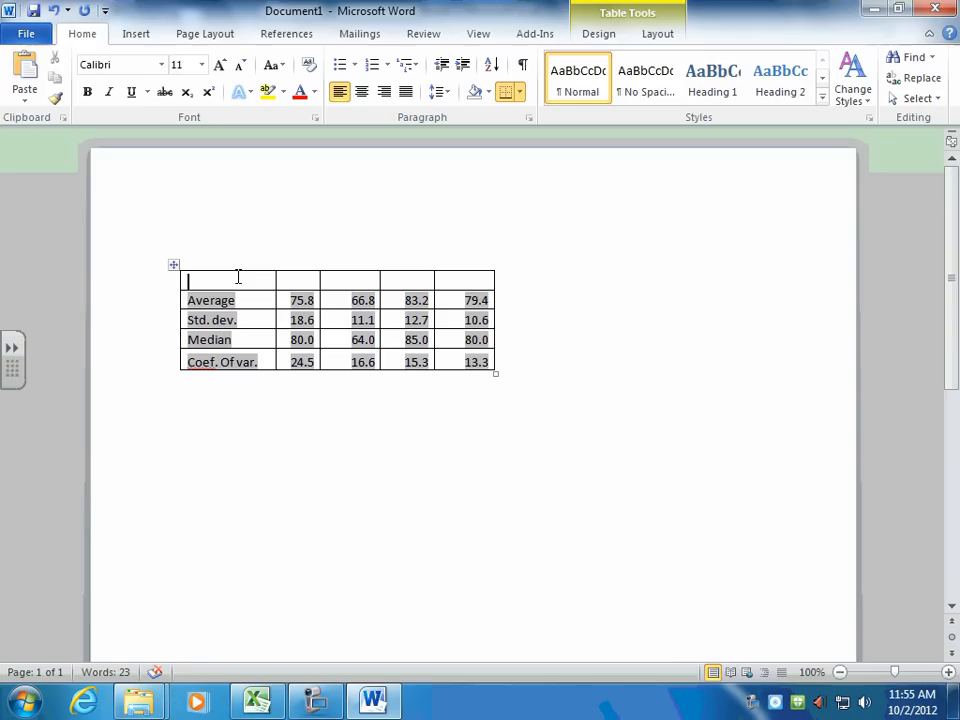
pyautogui.click(300, 278)
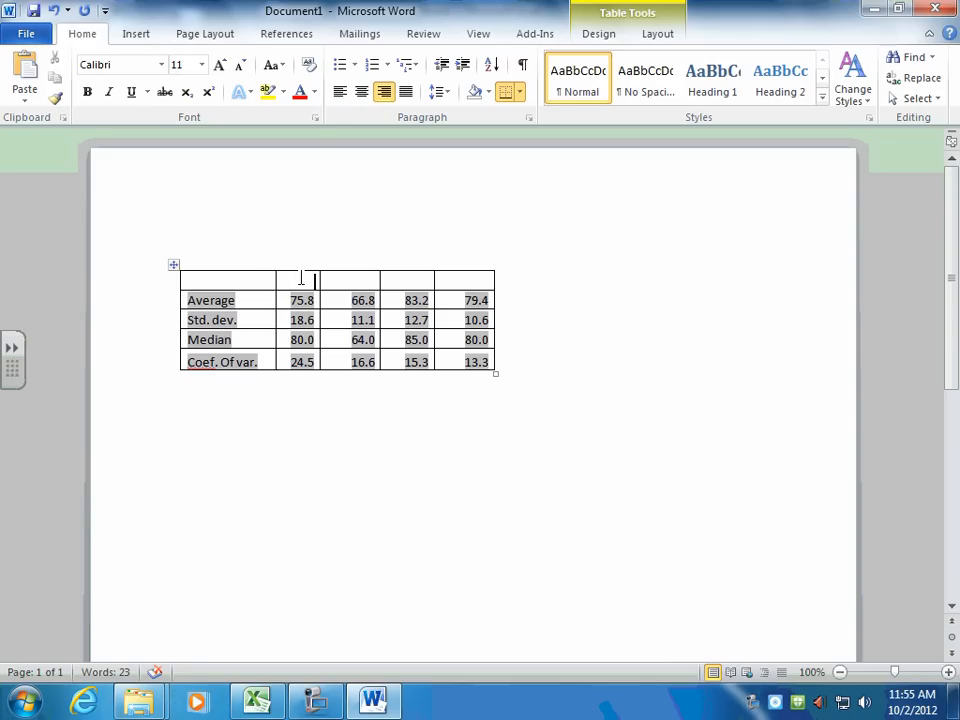
pyautogui.write('Test 1')
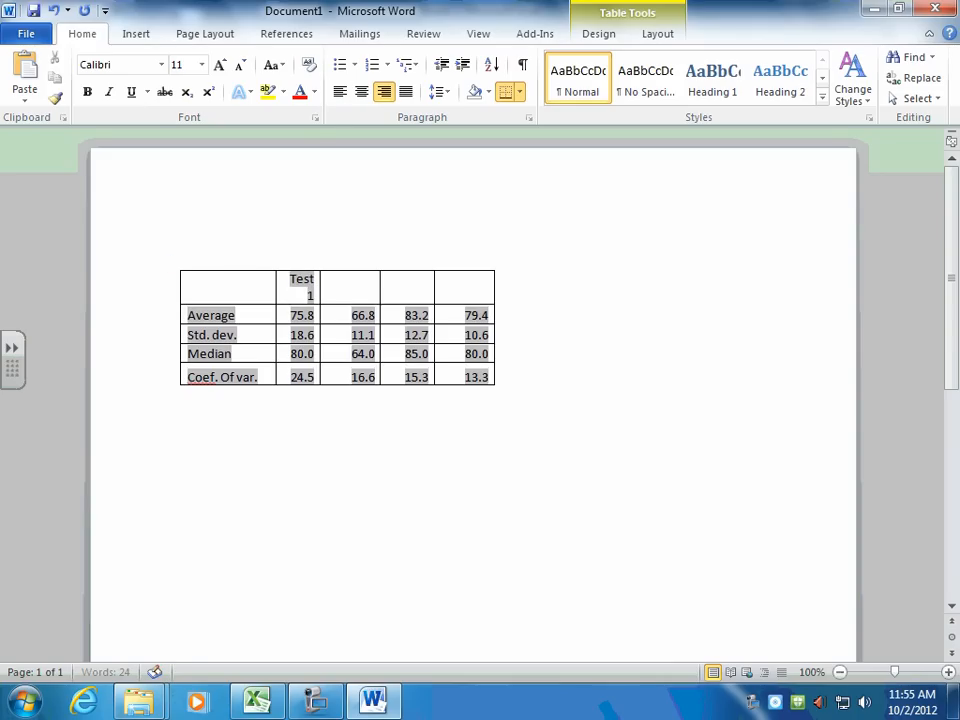
pyautogui.click(603, 345)
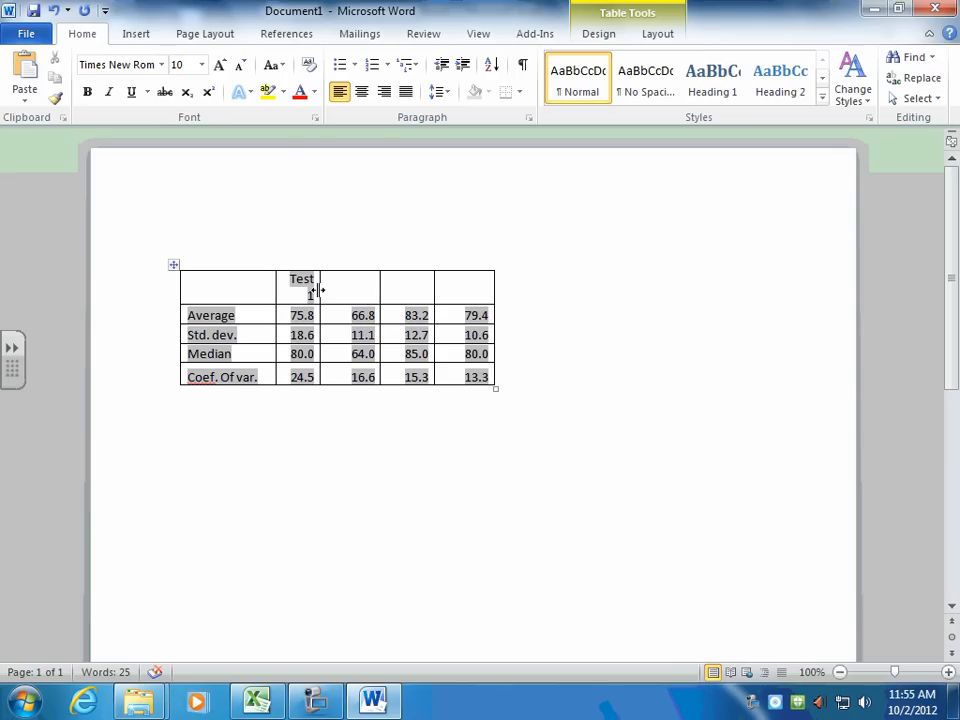
pyautogui.moveTo(317, 290); pyautogui.dragTo(332, 290)
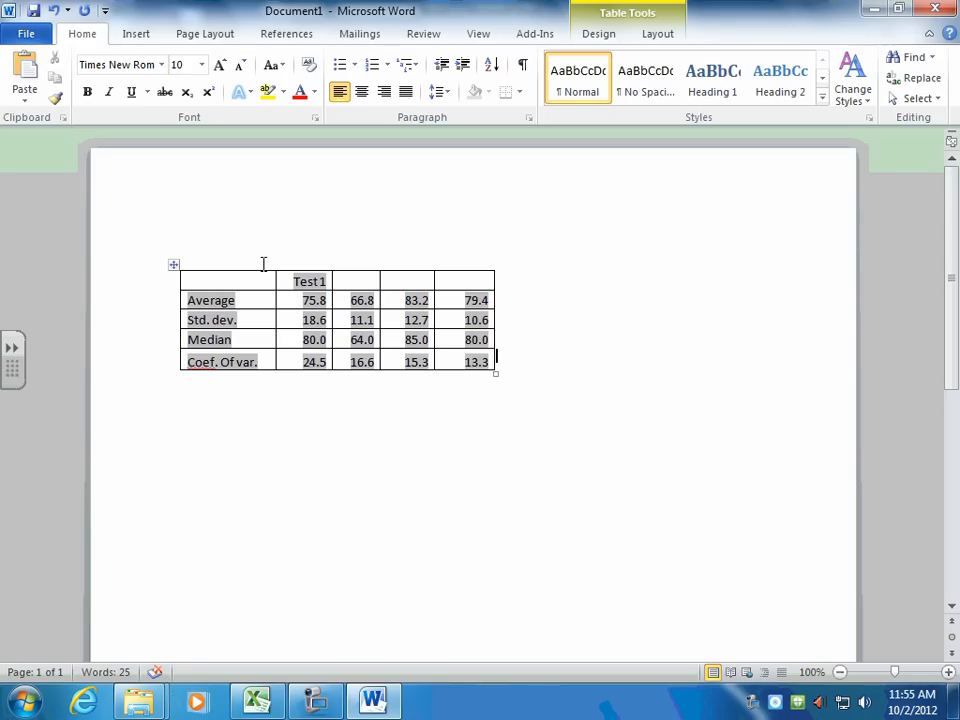
pyautogui.click(174, 264)
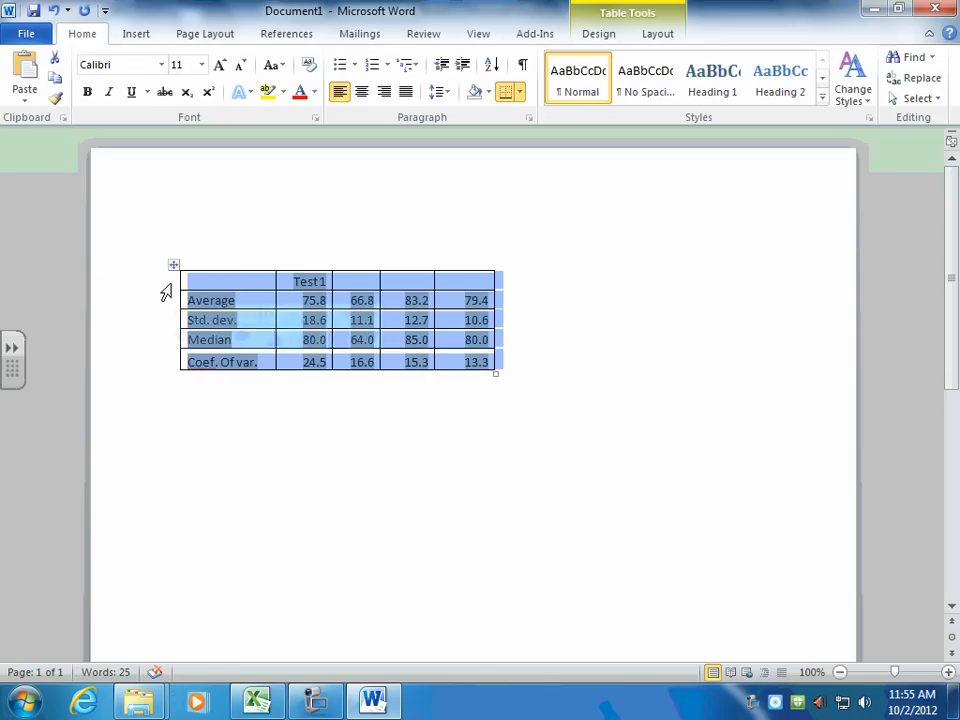
pyautogui.click(210, 250)
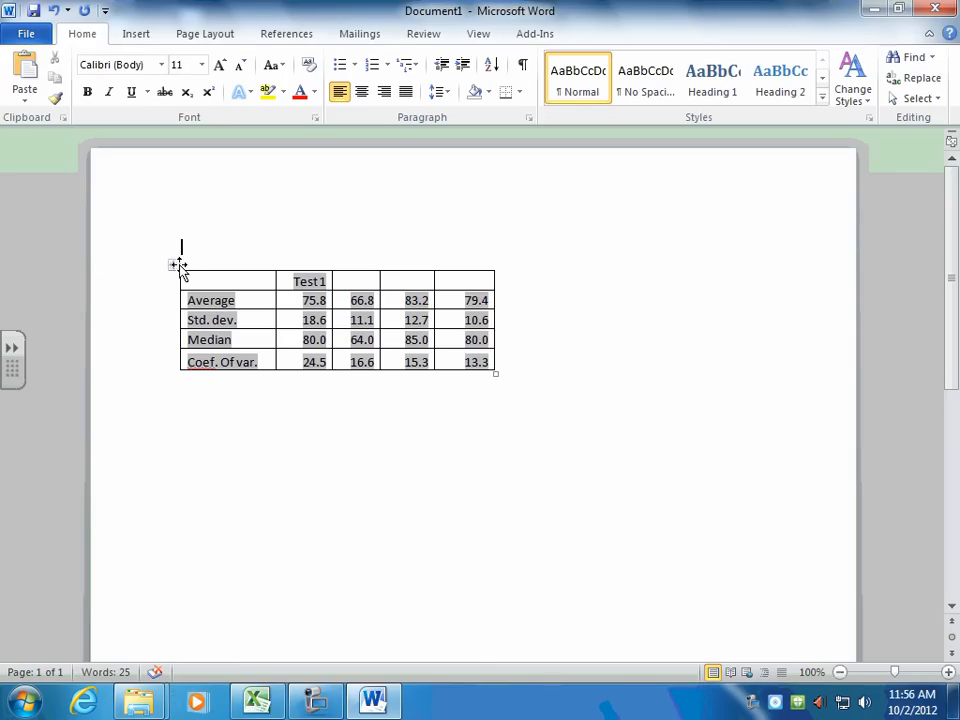
pyautogui.click(184, 289)
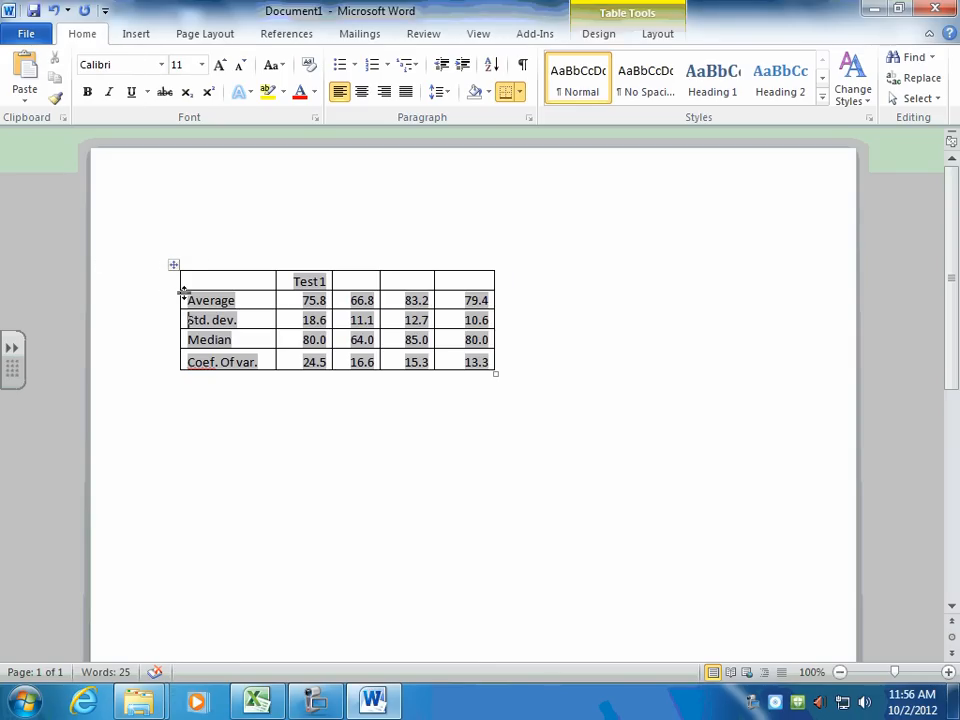
pyautogui.press('Down')
pyautogui.press('Down')
pyautogui.press('Down')
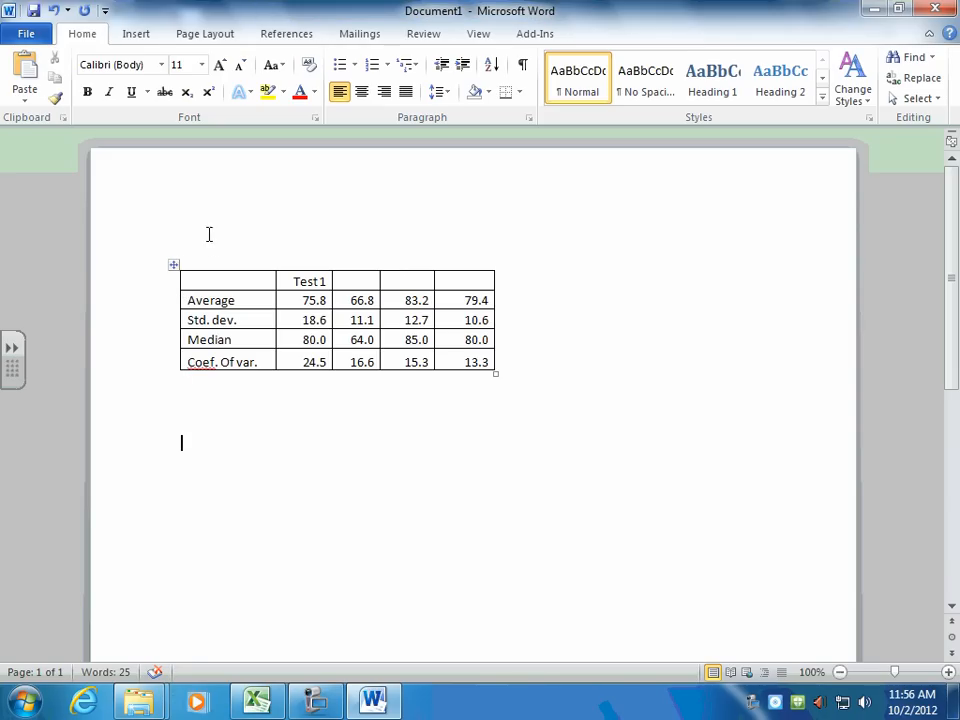
pyautogui.click(144, 264)
pyautogui.click(180, 266)
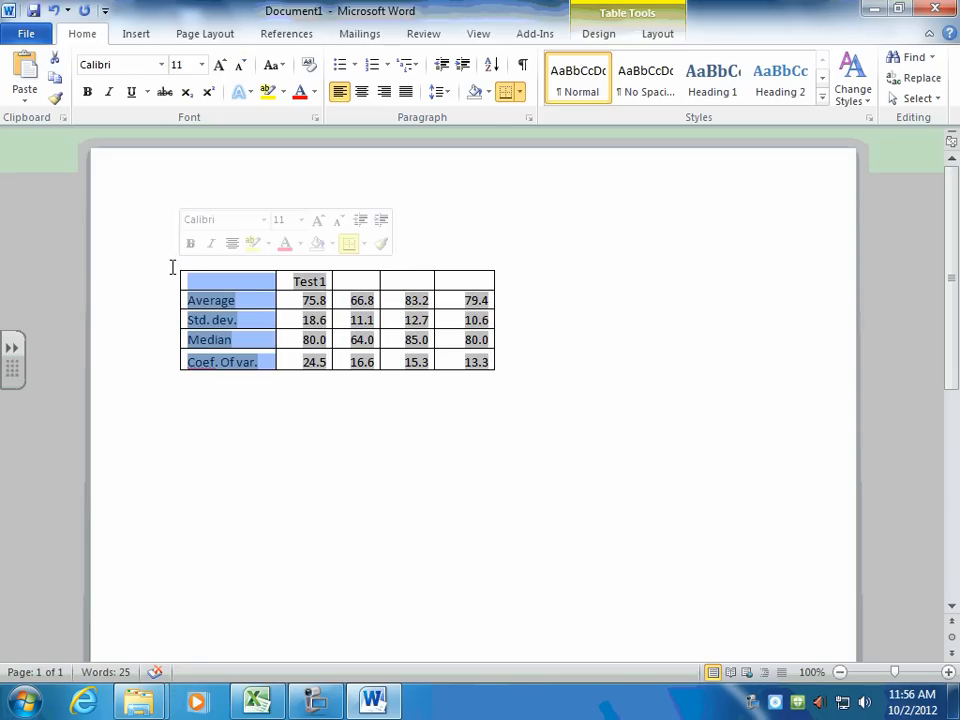
pyautogui.click(178, 268)
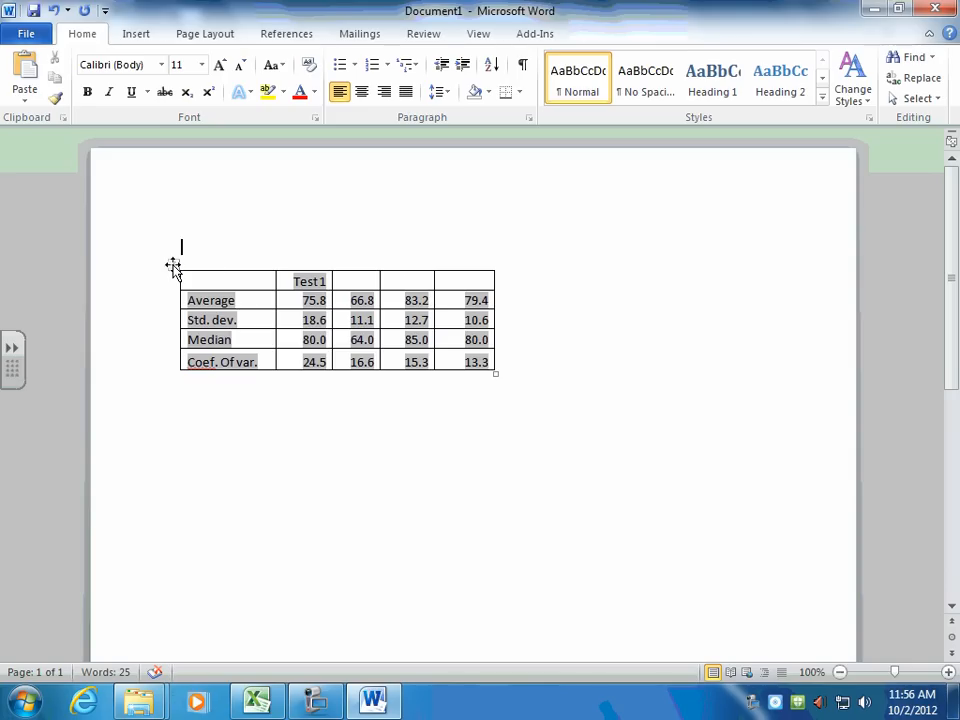
# Select the whole statistics table and center it horizontally on the page.
pyautogui.click(175, 264)
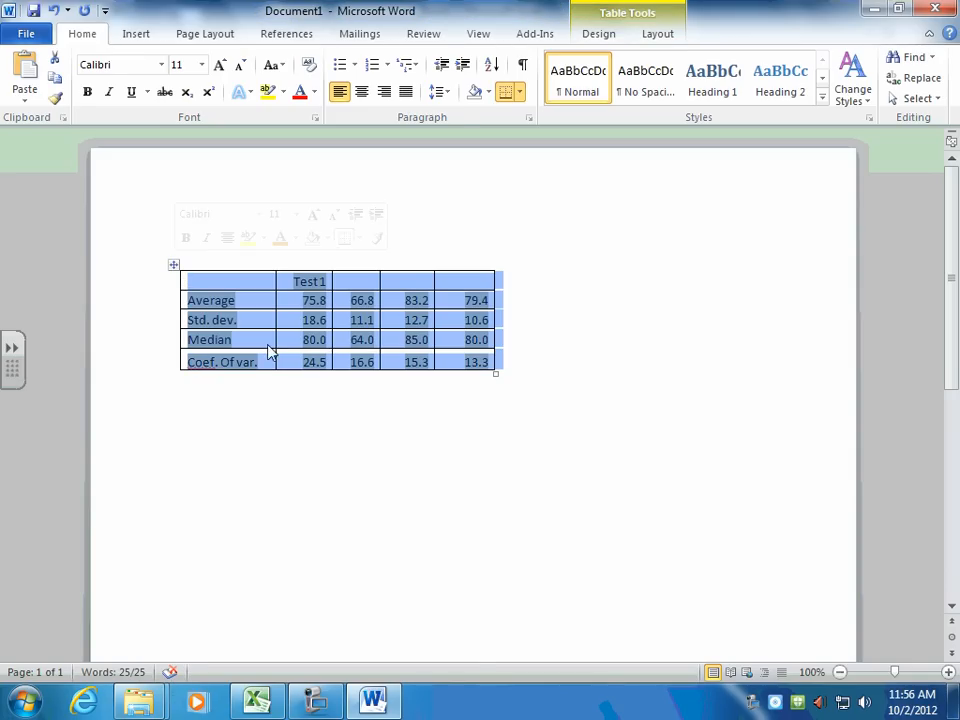
pyautogui.click(361, 93)
pyautogui.click(706, 341)
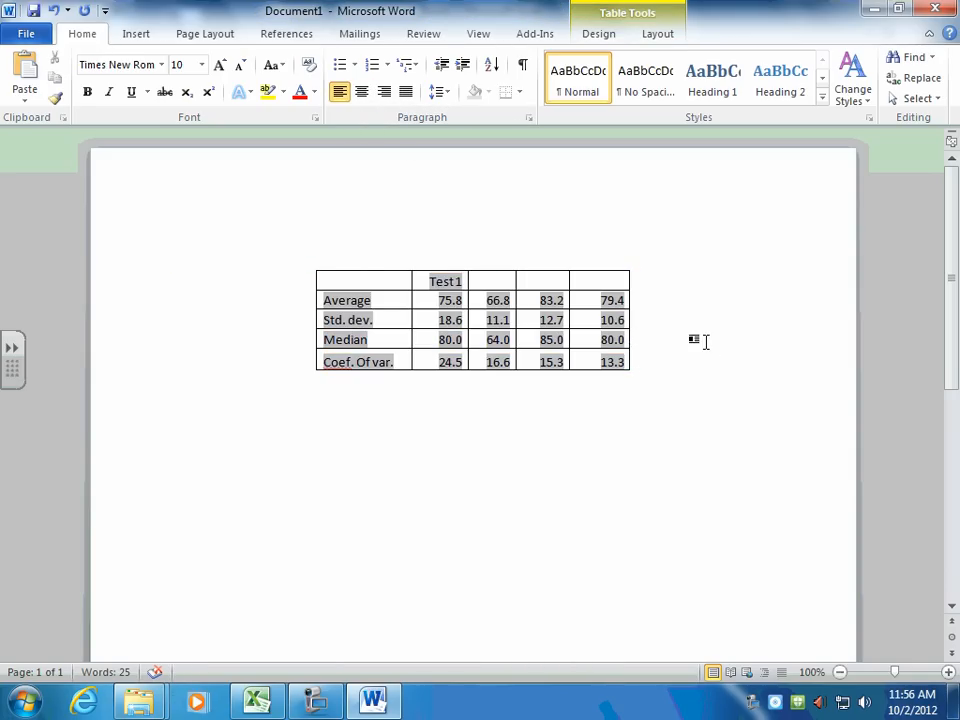
# Undo the blank row added between the Median and Coef. Of var. rows, and deselect the table.
pyautogui.press('Return')
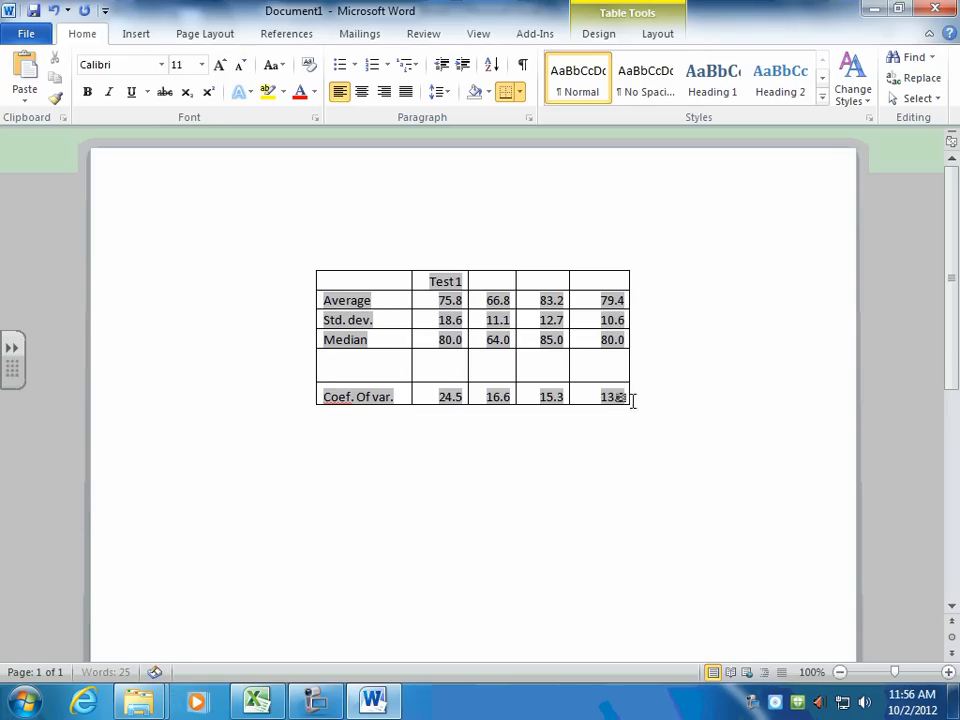
pyautogui.press('BackSpace')
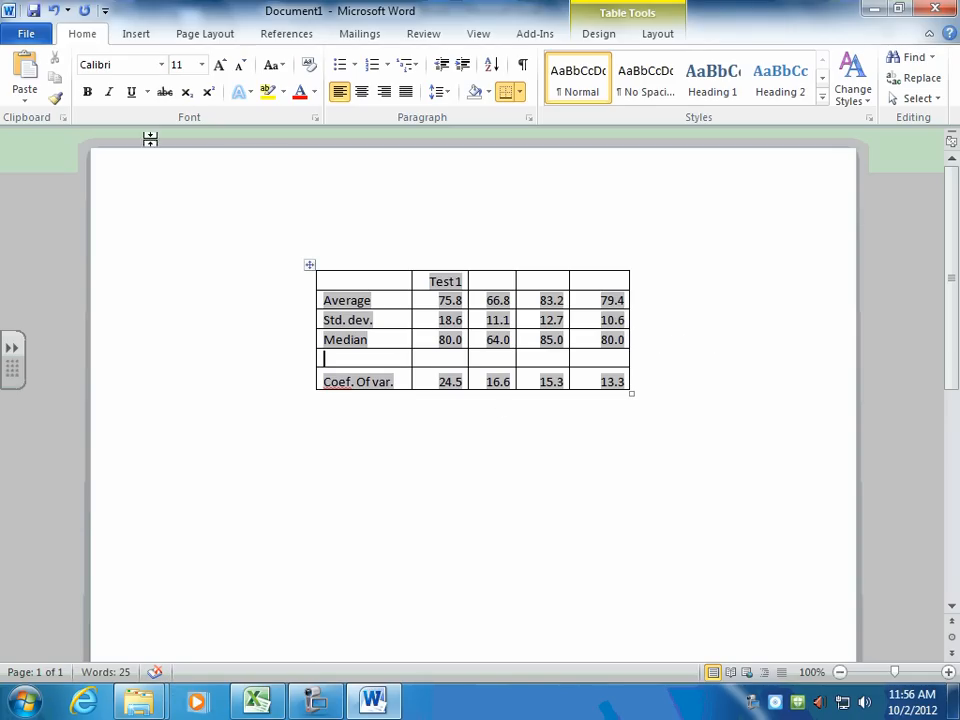
pyautogui.click(53, 11)
pyautogui.click(53, 11)
pyautogui.click(53, 11)
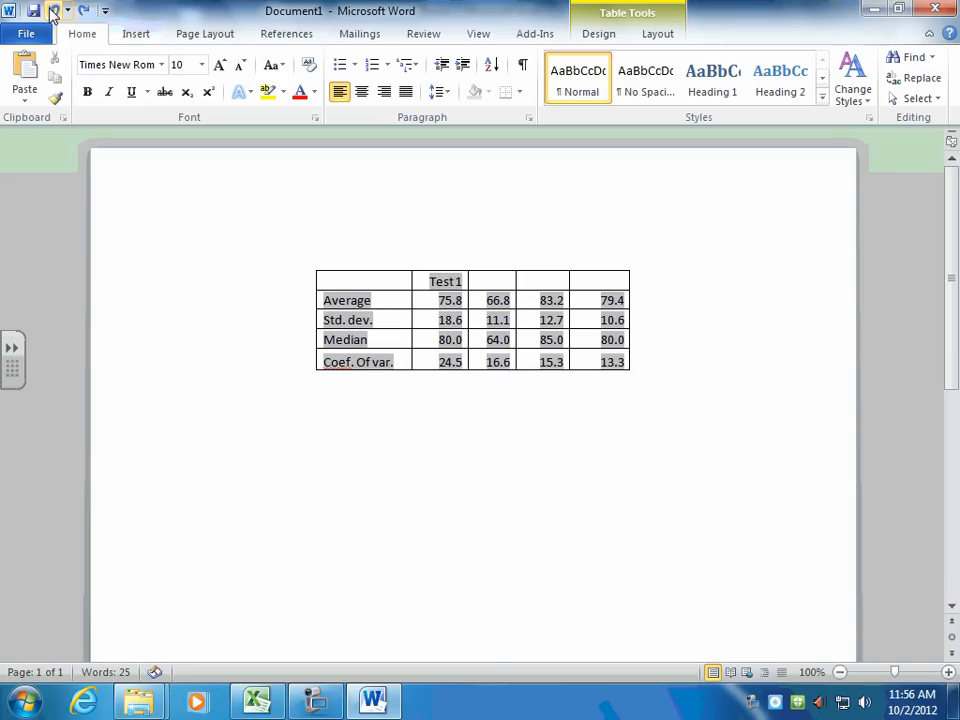
pyautogui.click(318, 446)
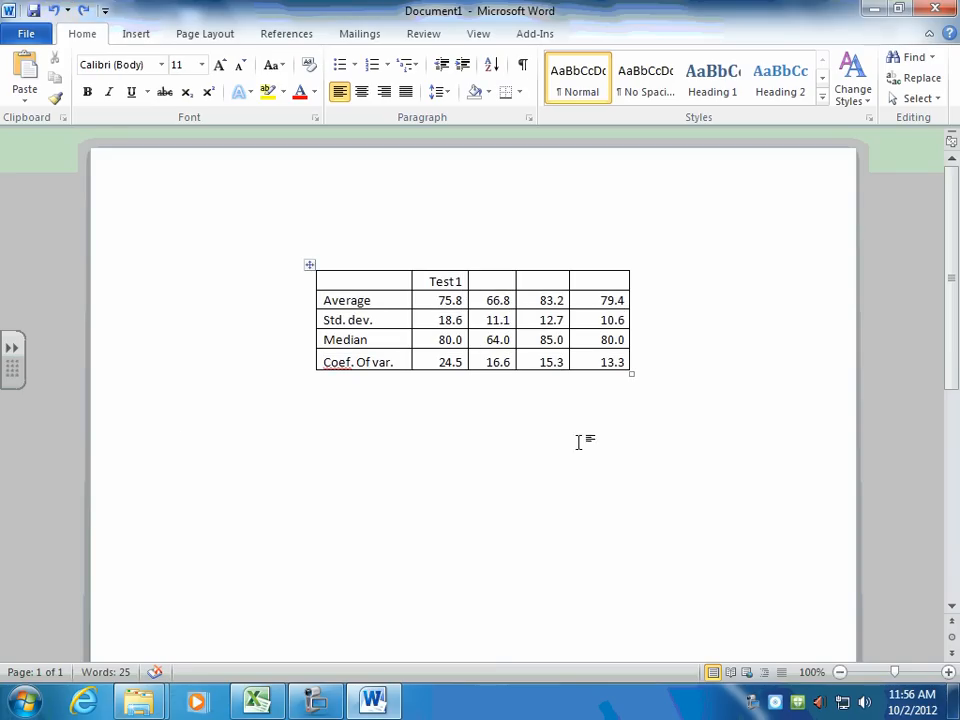
# Try out the placeholder text "hdgsdfgfds" on the line above the table and delete it again.
pyautogui.click(183, 240)
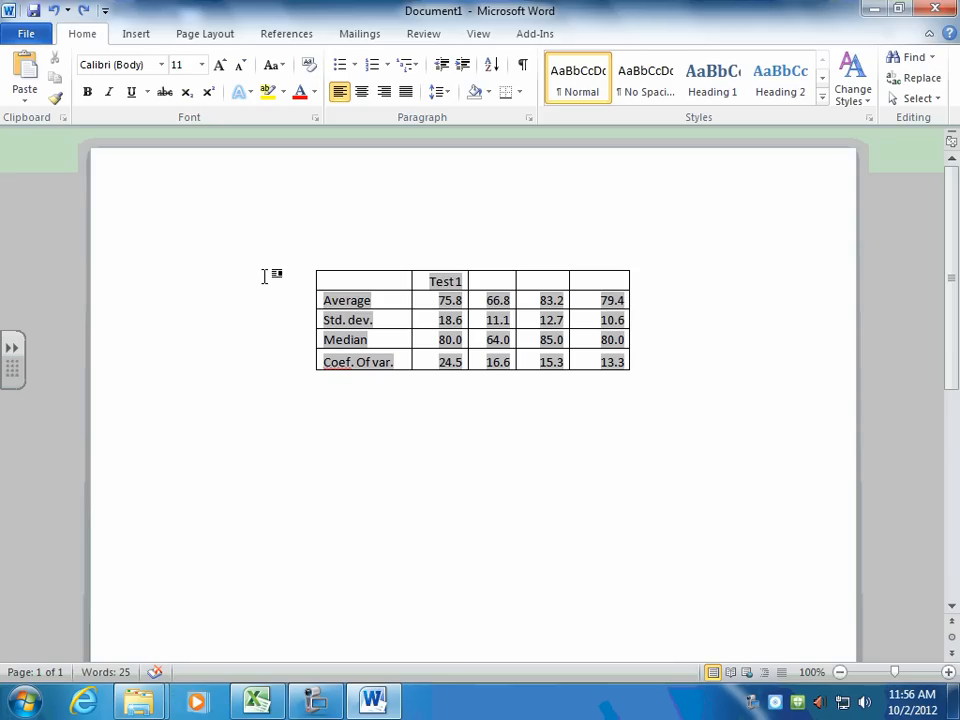
pyautogui.write('hdgsdfgfds')
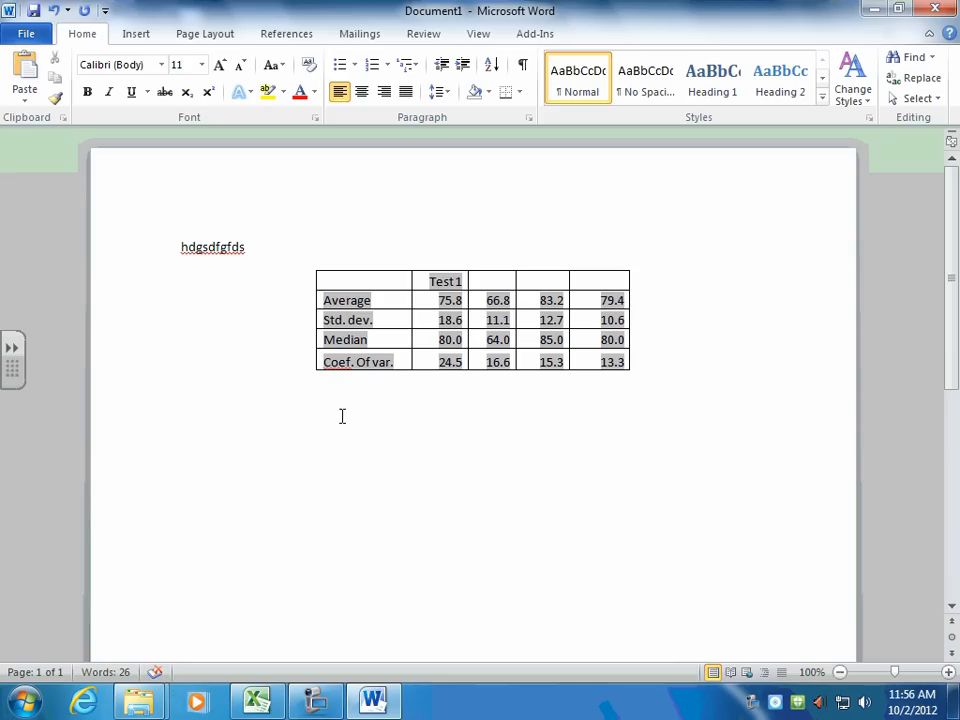
pyautogui.press('BackSpace')
pyautogui.press('BackSpace')
pyautogui.press('BackSpace')
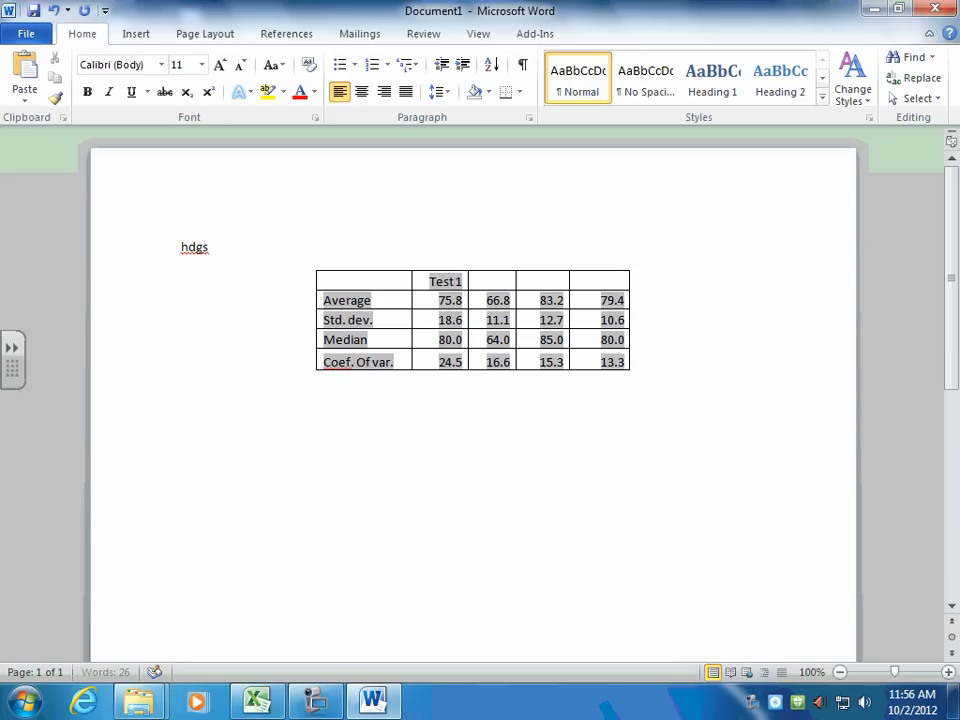
pyautogui.press('BackSpace')
pyautogui.press('BackSpace')
pyautogui.press('BackSpace')
pyautogui.press('BackSpace')
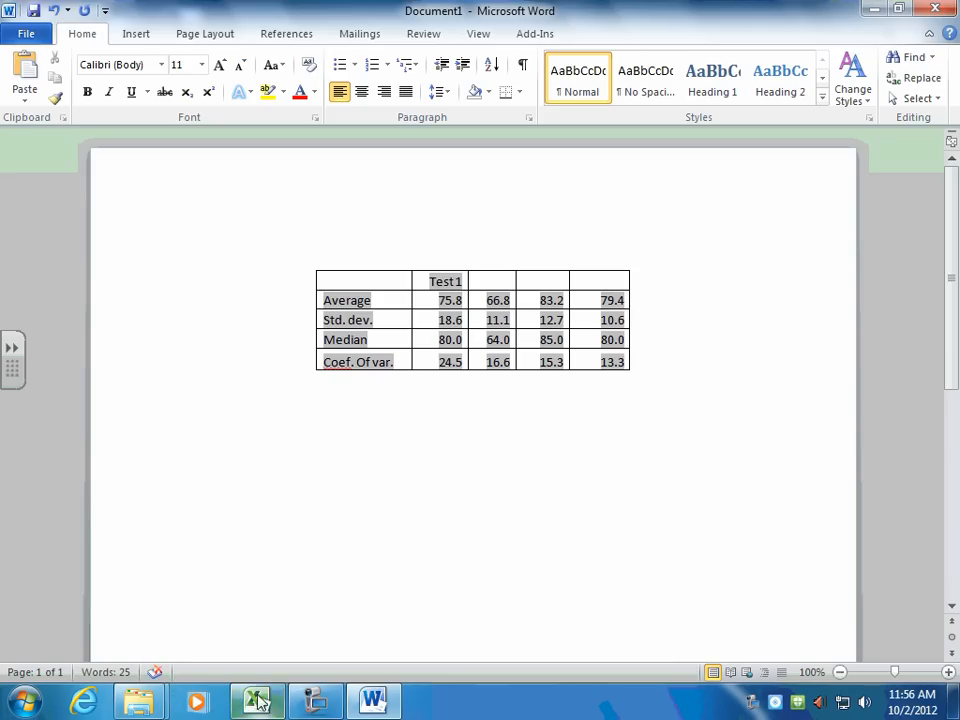
# Switch to the Excel workbook and enter the heading "Avg" in cell F1, beside the Final column.
pyautogui.click(258, 703)
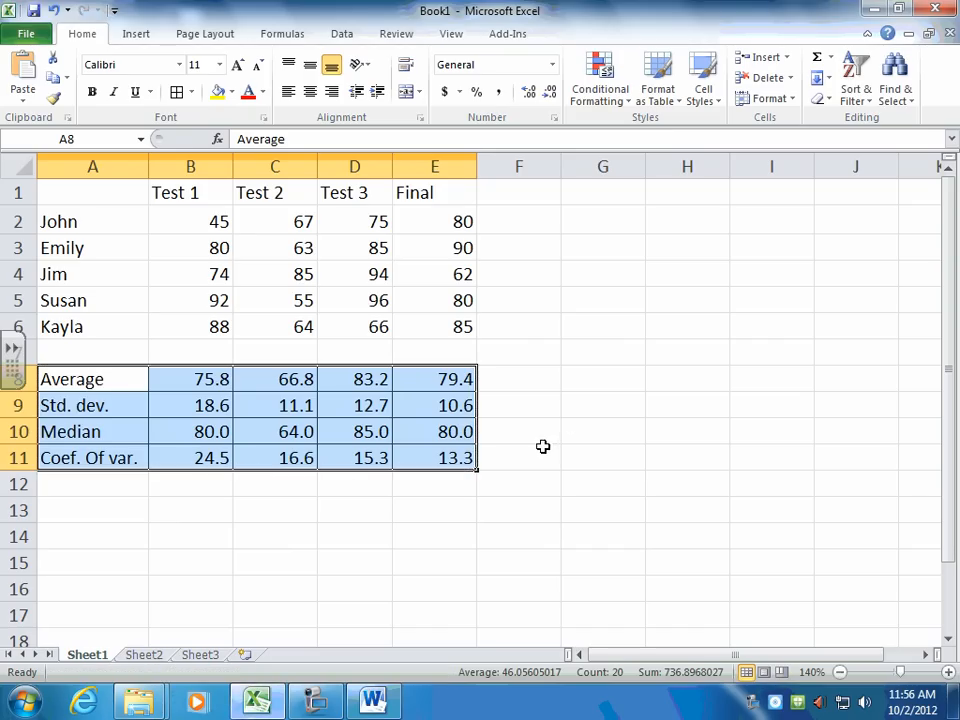
pyautogui.click(413, 506)
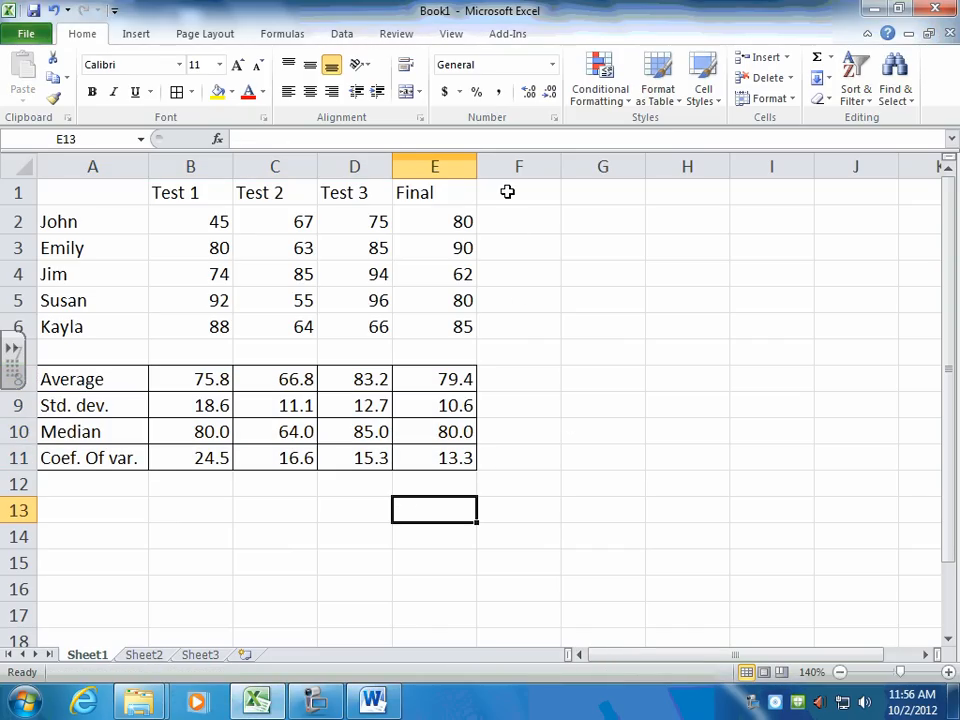
pyautogui.click(507, 191)
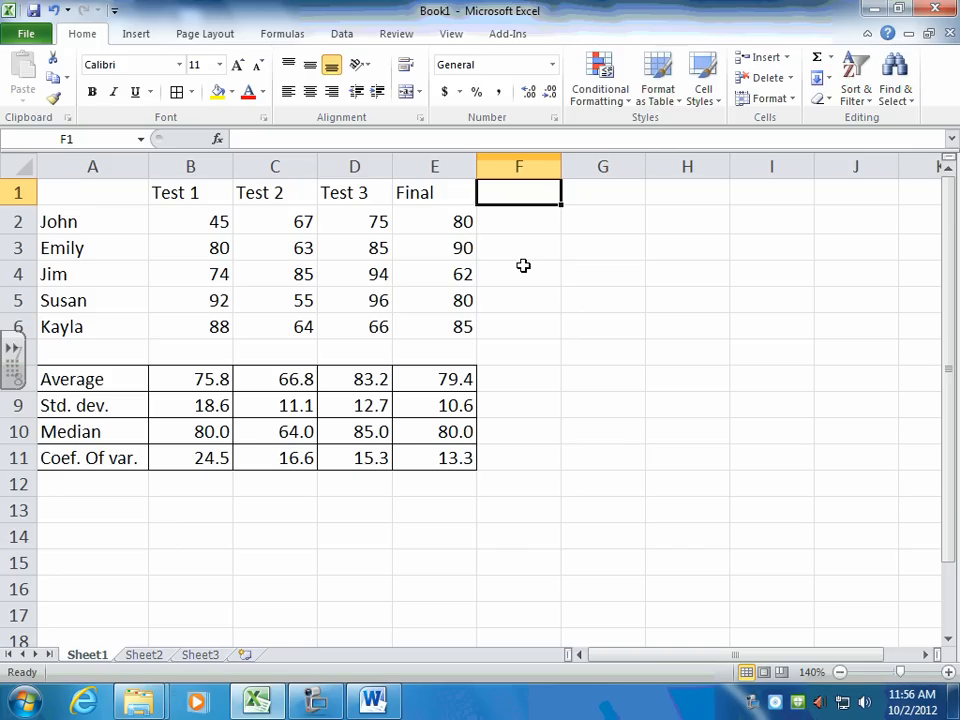
pyautogui.write('Avg')
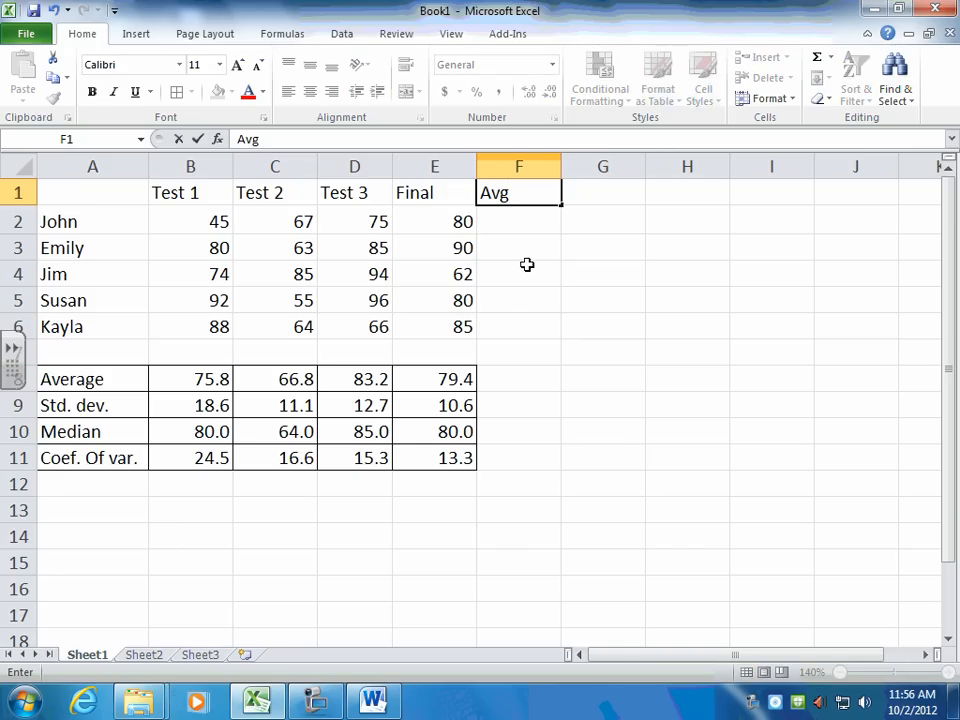
# Enter the weighted-average formula =.2*B2+.2*C2+.2*D2+.4*E2 in cell F2 for the first student.
pyautogui.click(533, 227)
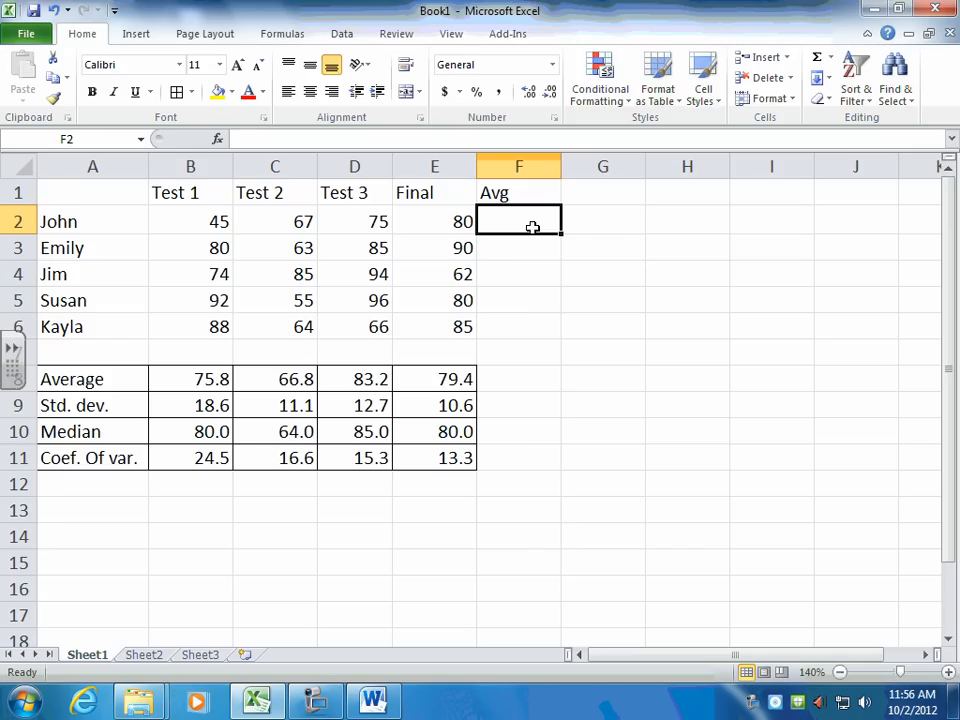
pyautogui.write('=')
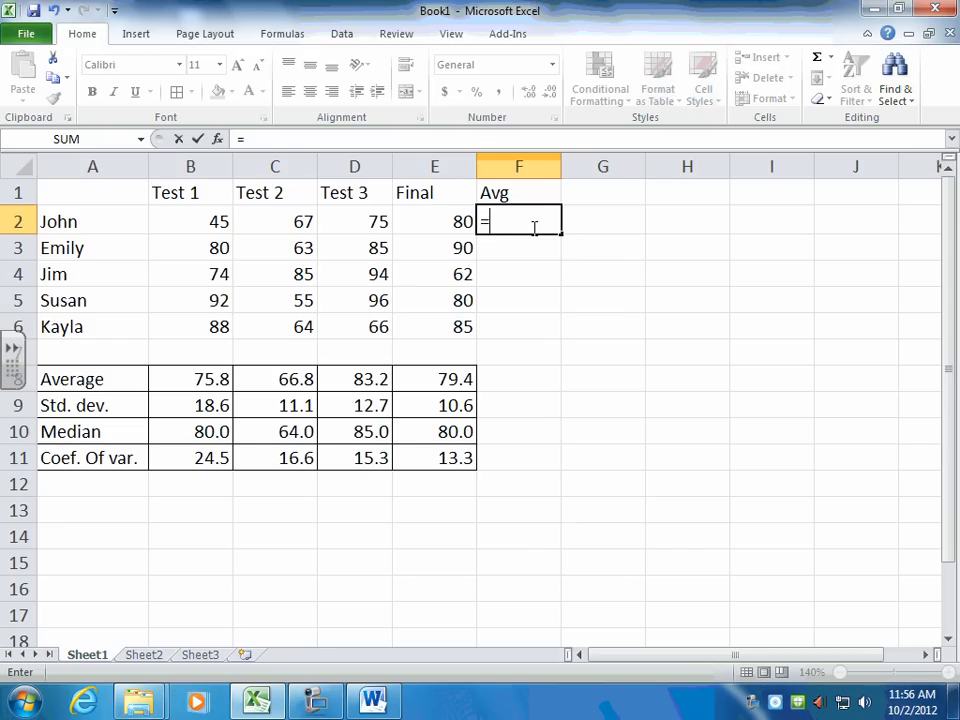
pyautogui.write('.2*')
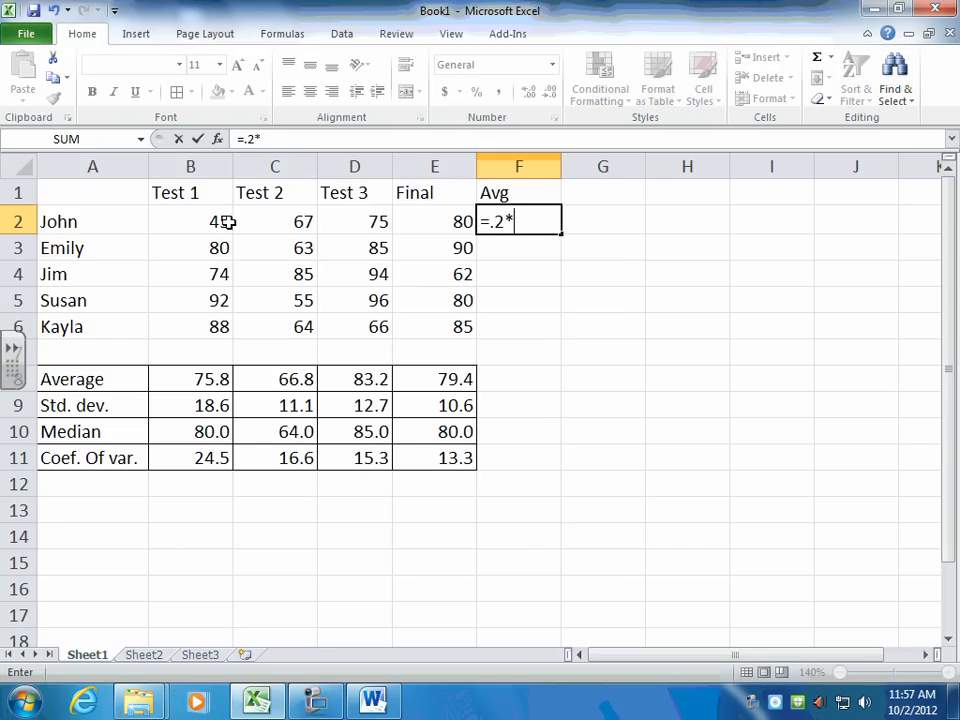
pyautogui.click(208, 218)
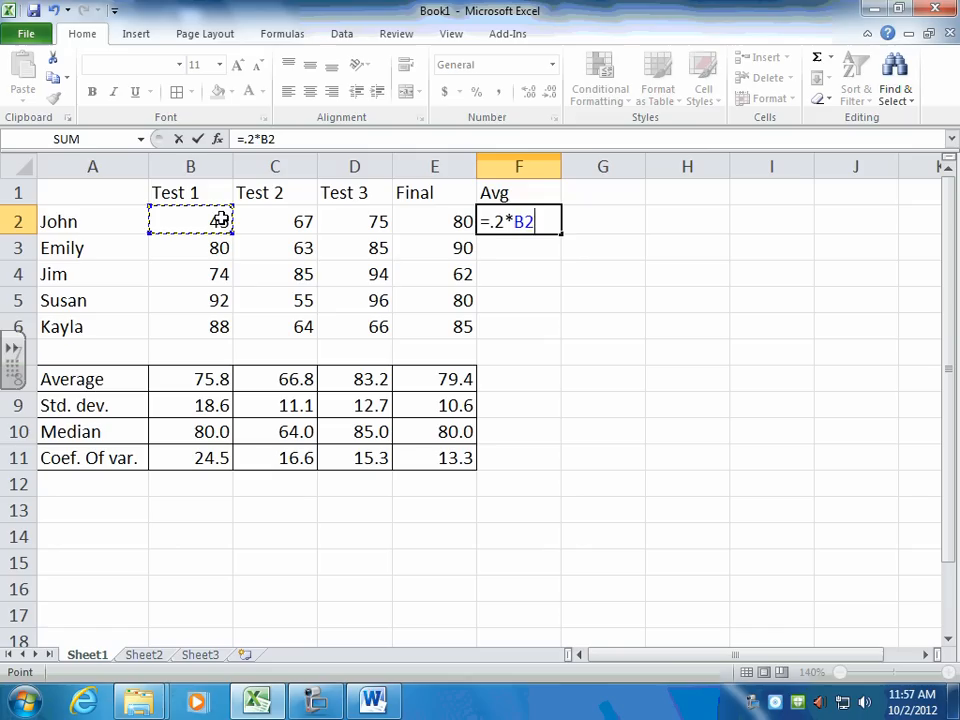
pyautogui.write('+.2*')
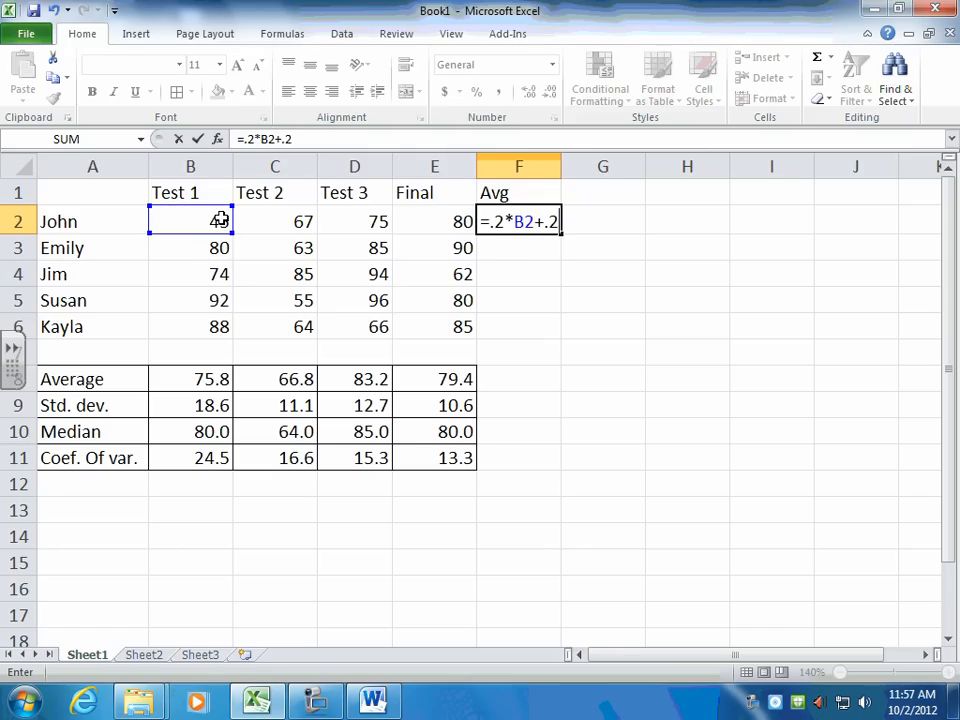
pyautogui.click(283, 219)
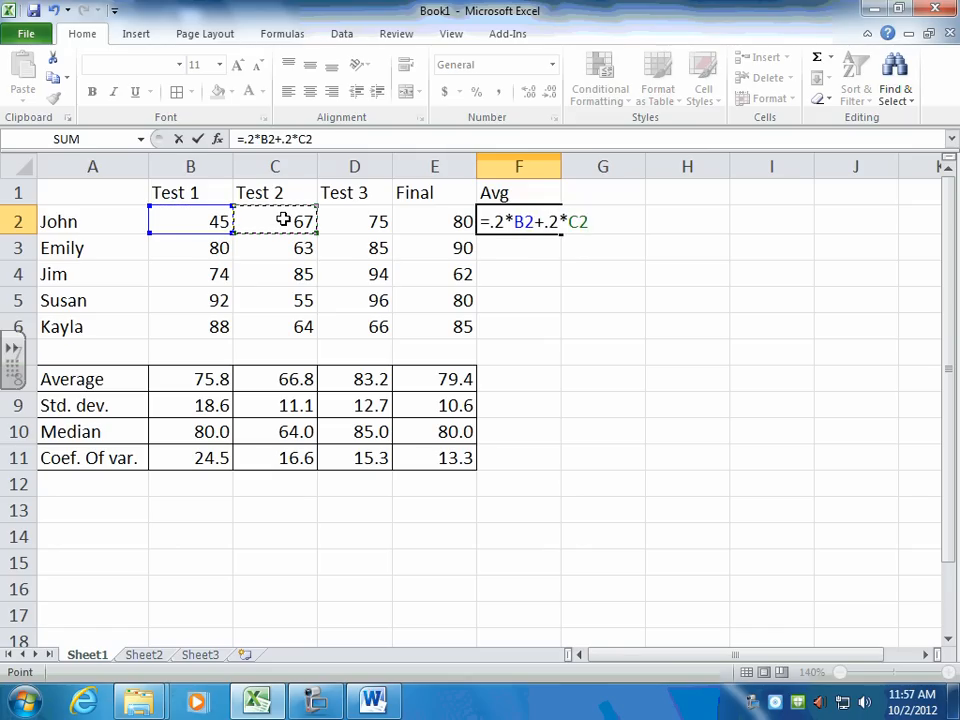
pyautogui.write('+.2*')
pyautogui.click(355, 220)
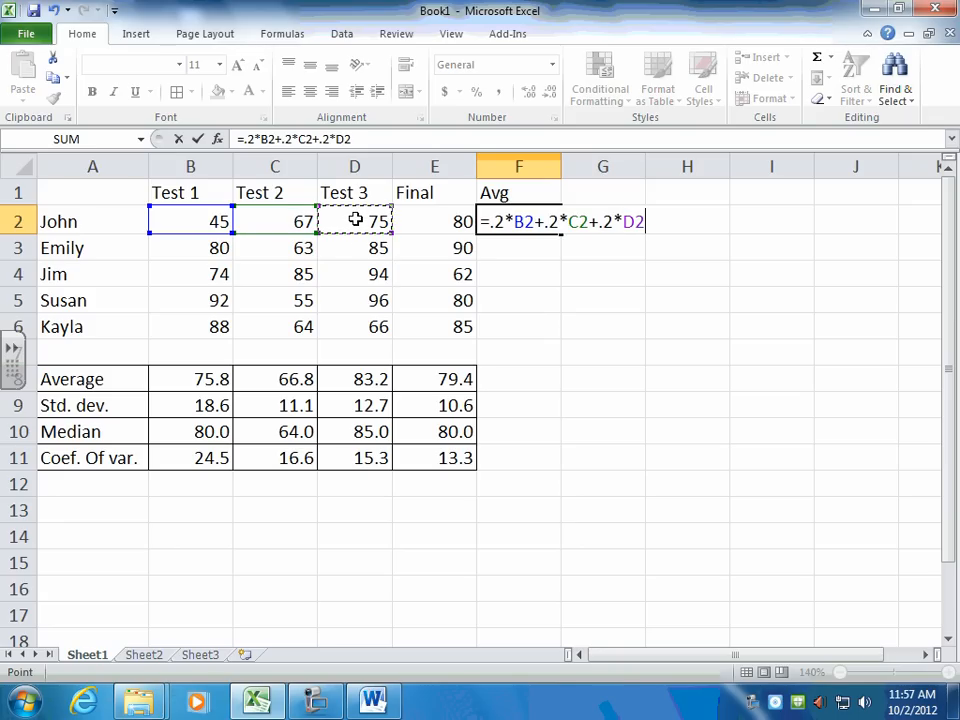
pyautogui.write('+.4')
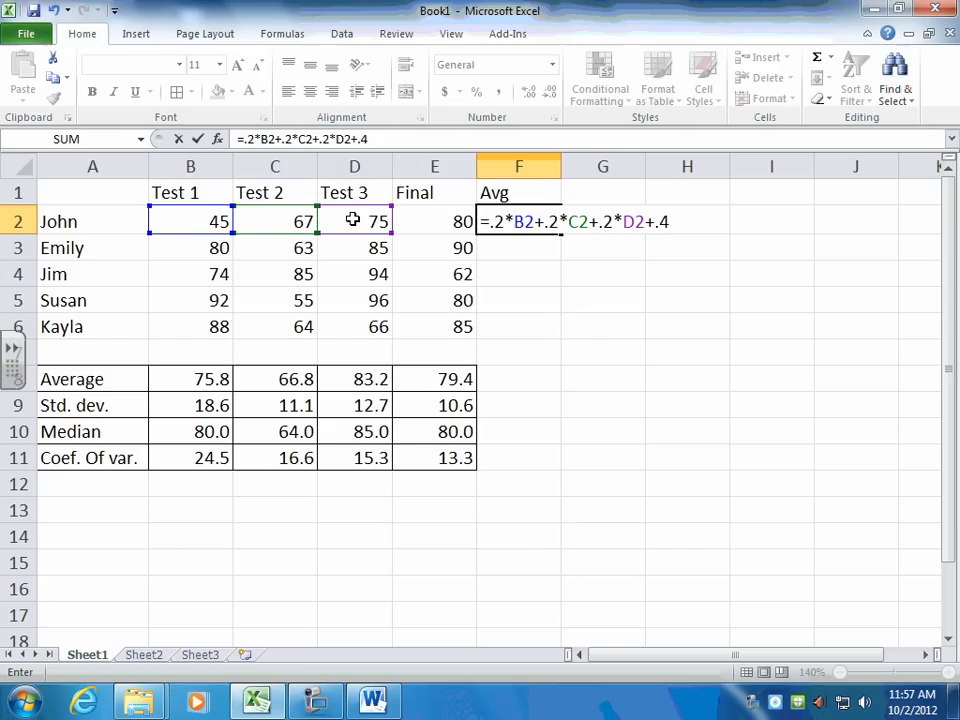
pyautogui.write('*')
pyautogui.click(433, 221)
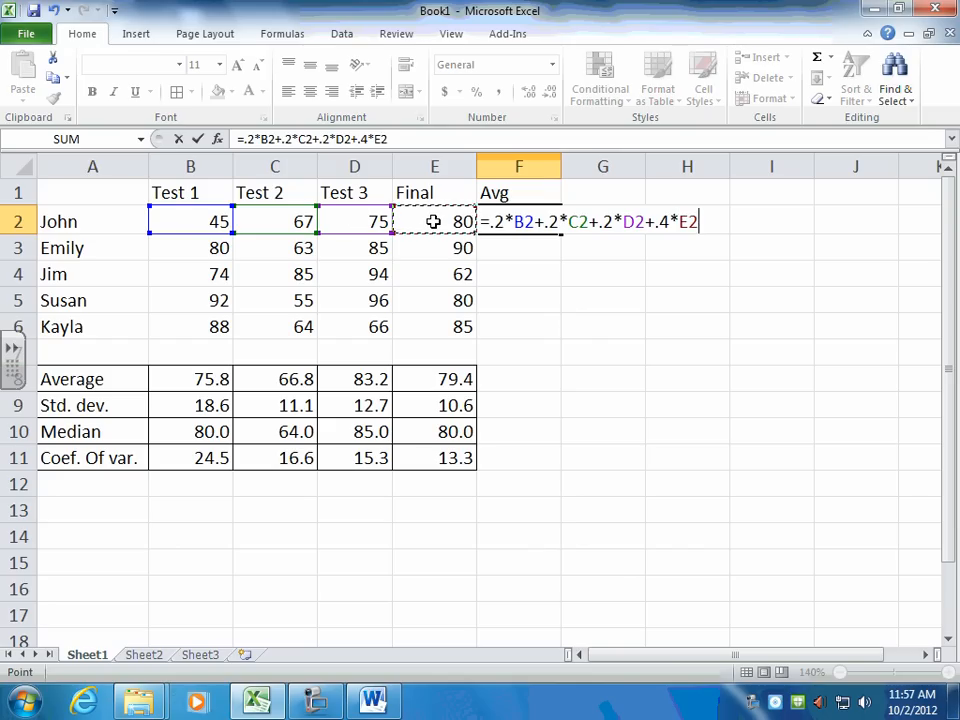
pyautogui.press('Return')
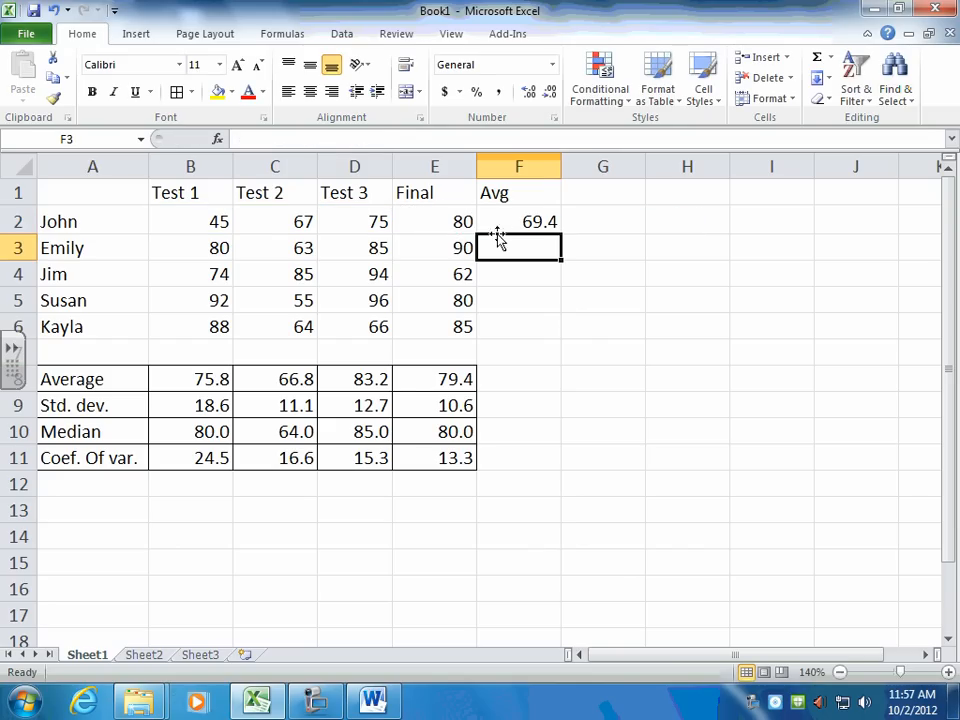
# Fill the weighted-average formula from F2 down through F6 and check the copied formula in F6.
pyautogui.click(548, 229)
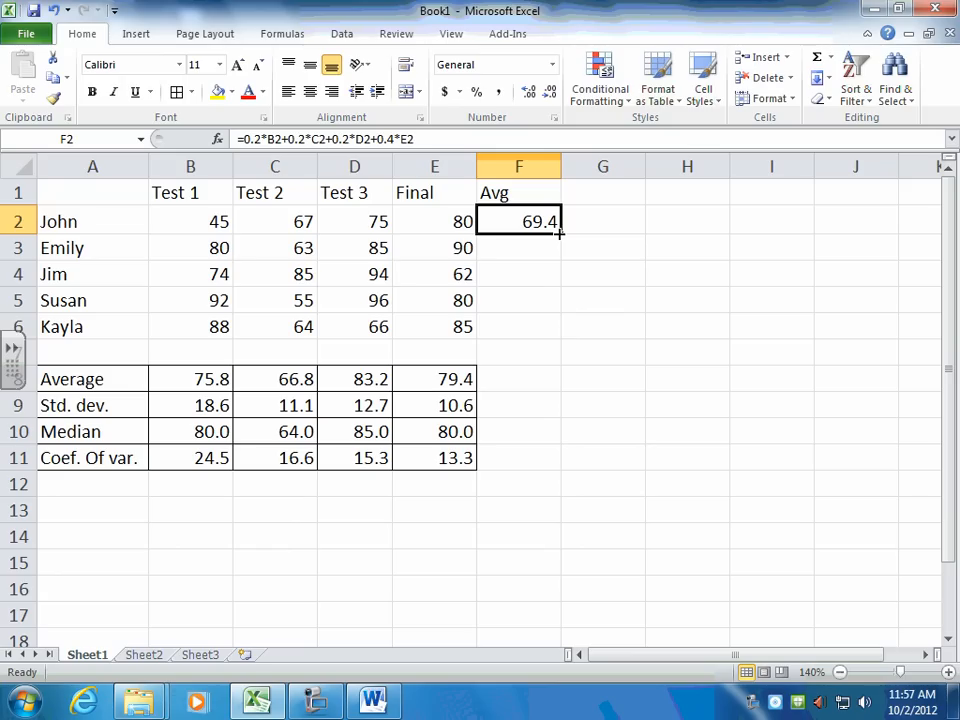
pyautogui.moveTo(559, 232); pyautogui.dragTo(548, 336)
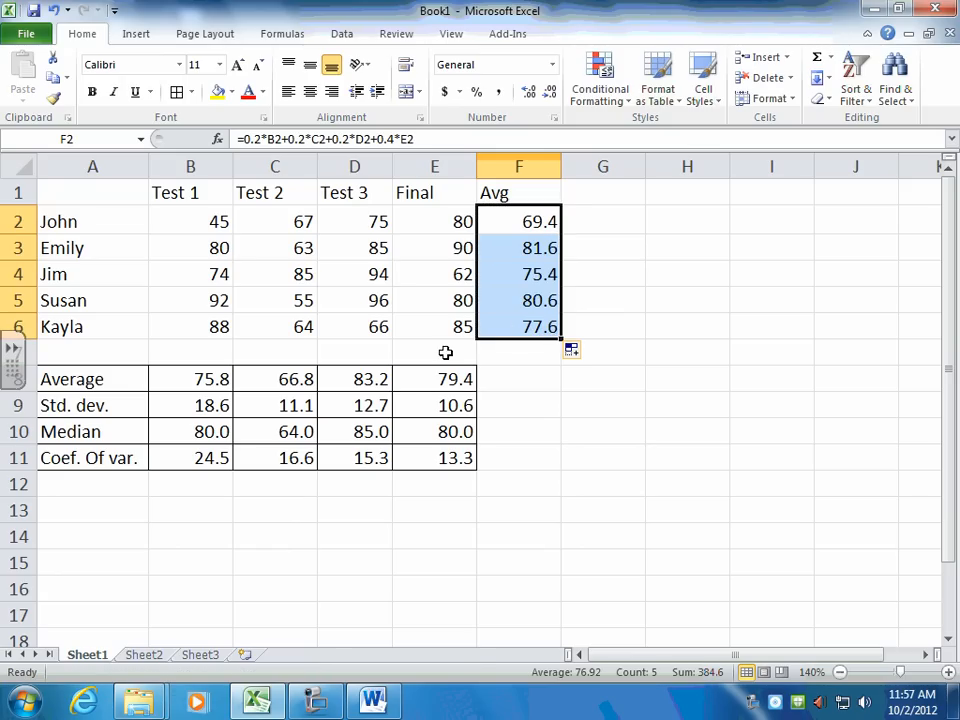
pyautogui.click(520, 328)
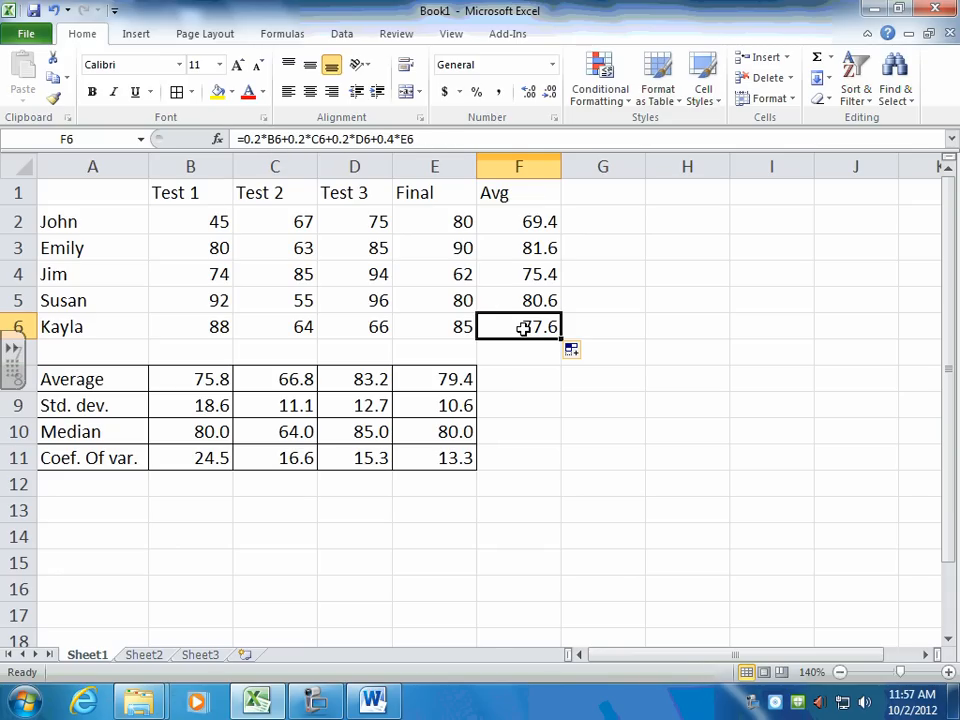
pyautogui.click(214, 327)
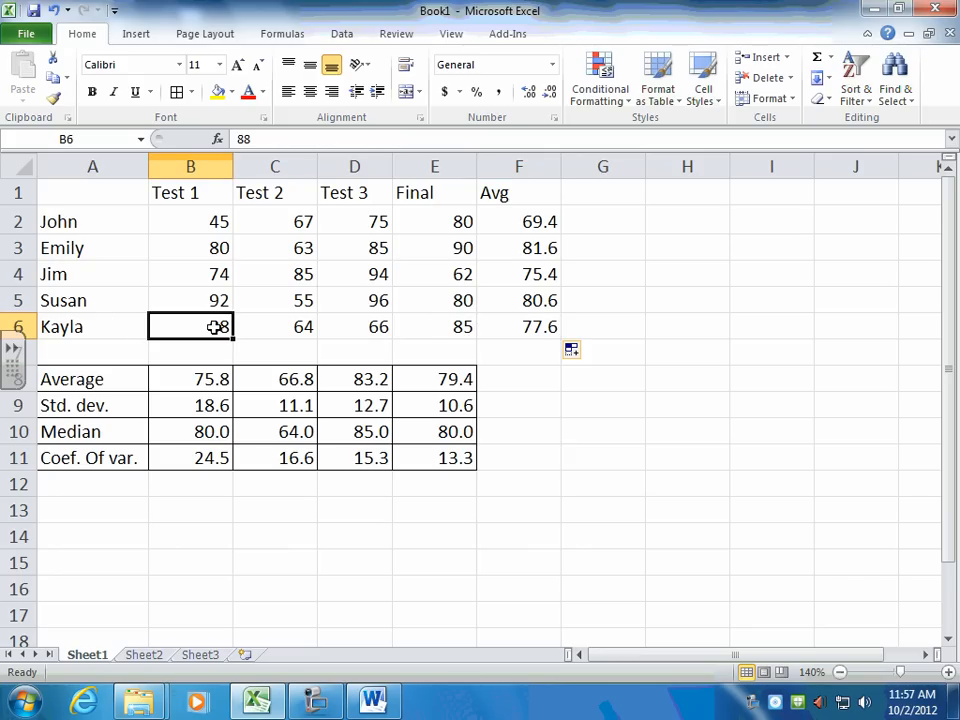
pyautogui.click(531, 326)
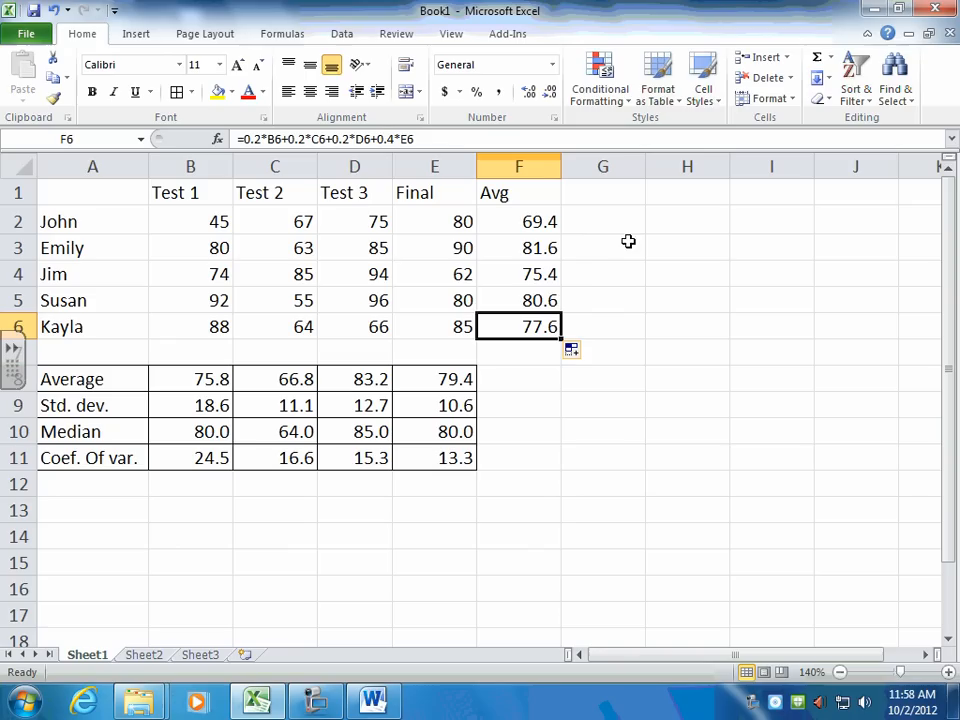
pyautogui.write('f')
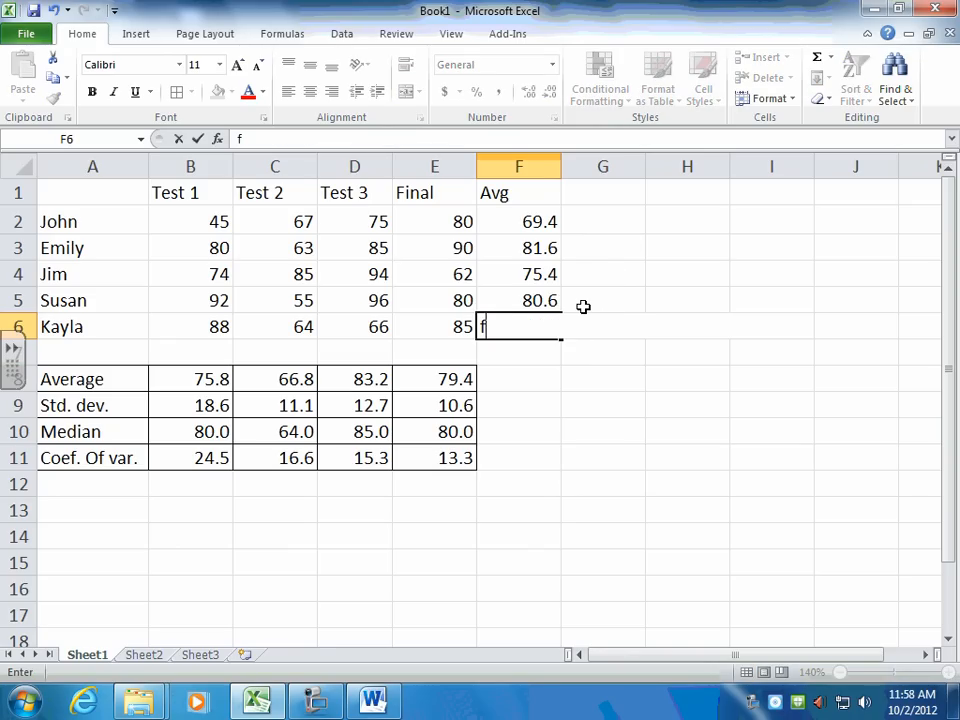
pyautogui.press('Escape')
pyautogui.click(619, 316)
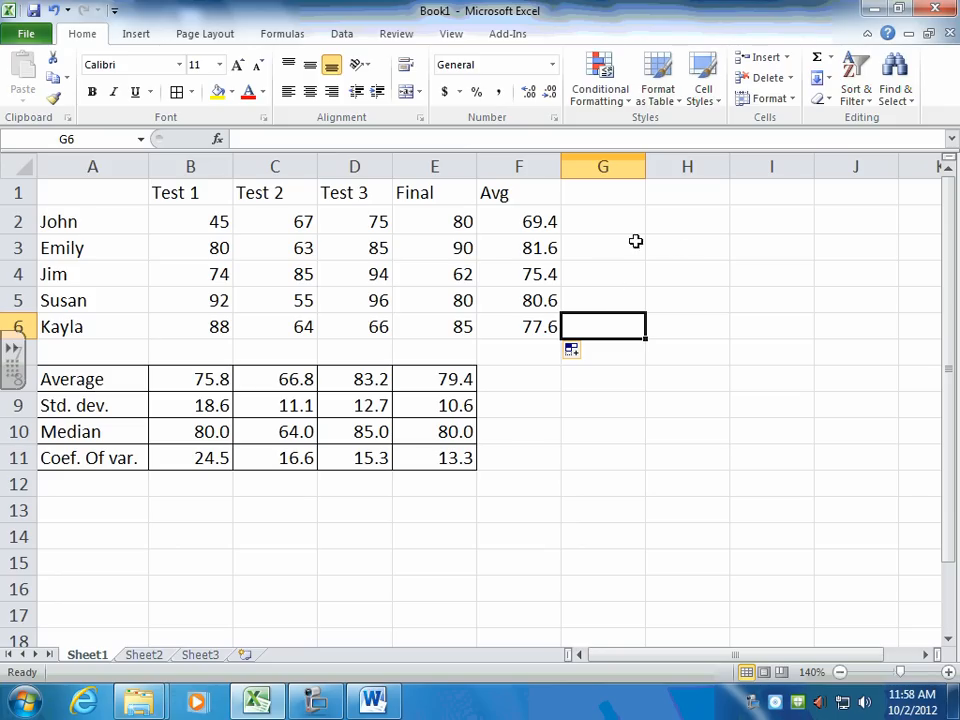
# Enter the sample text "Heading long etc" in cell H1 and check how it spills into the neighbouring cell.
pyautogui.click(687, 195)
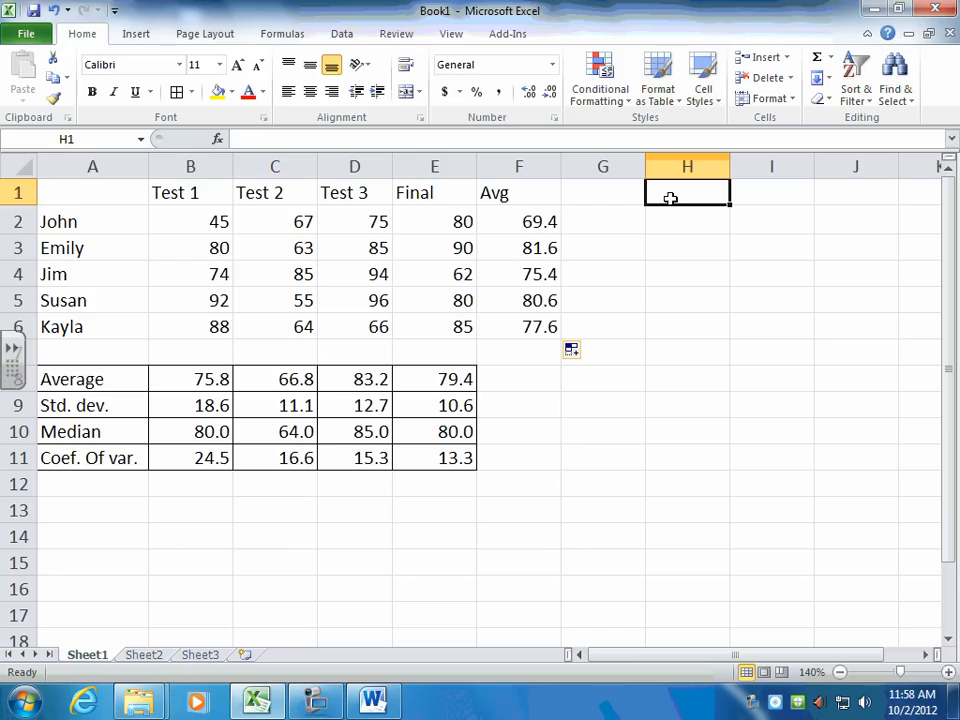
pyautogui.write('Heading l')
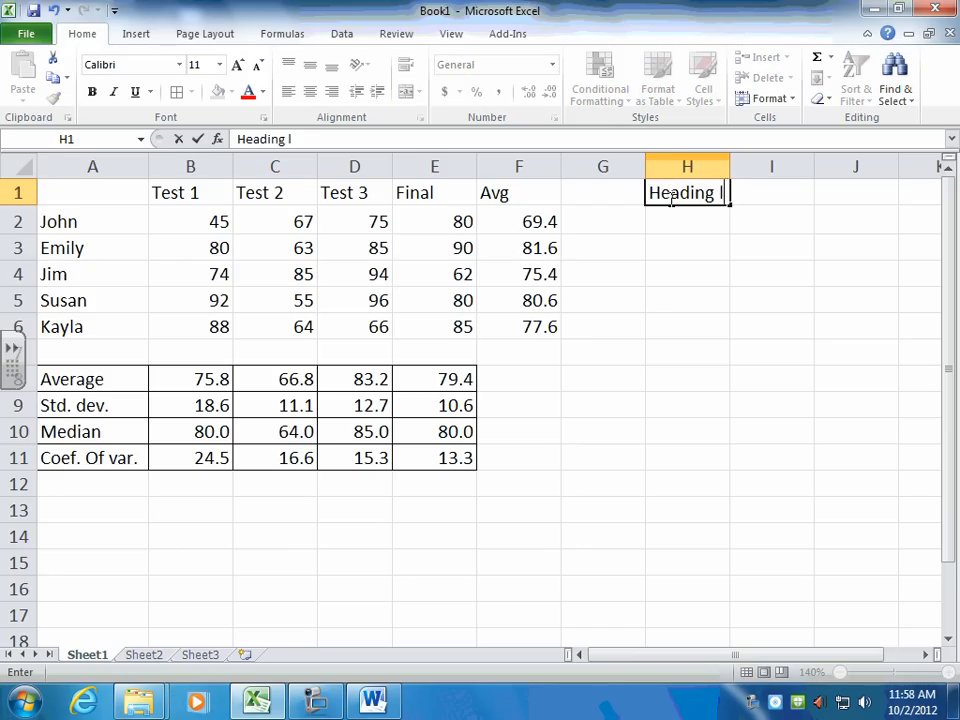
pyautogui.write('ong etc')
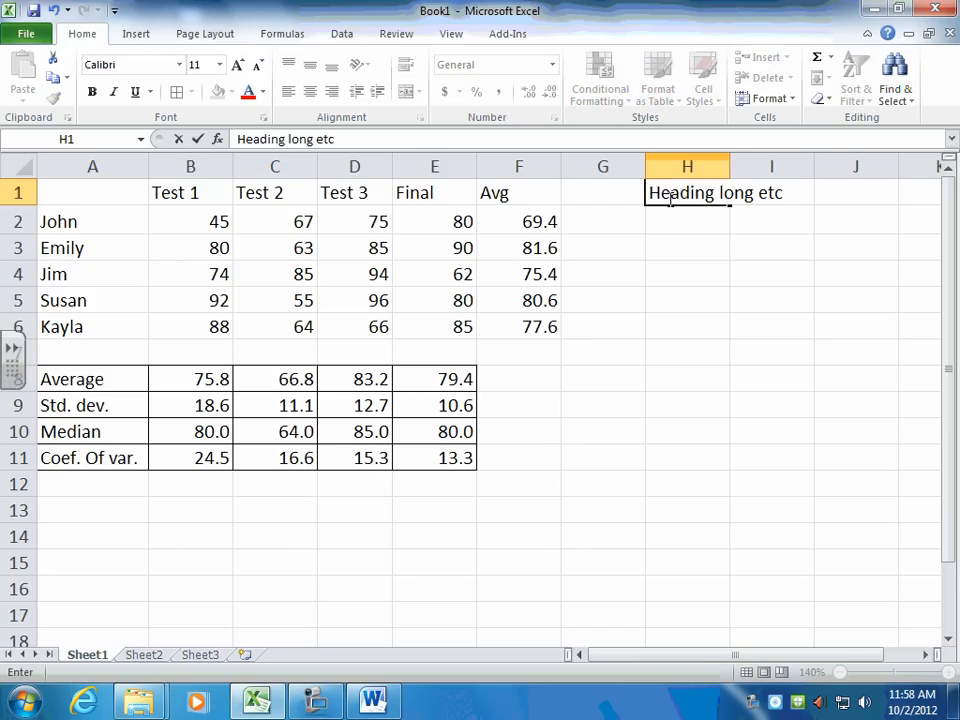
pyautogui.click(775, 273)
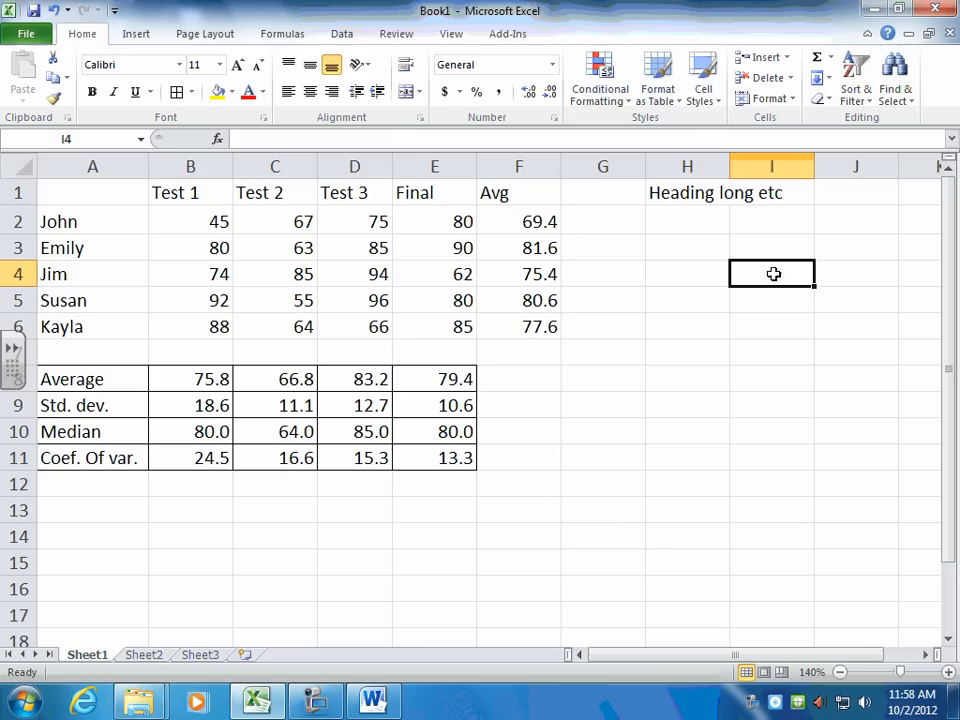
pyautogui.click(842, 252)
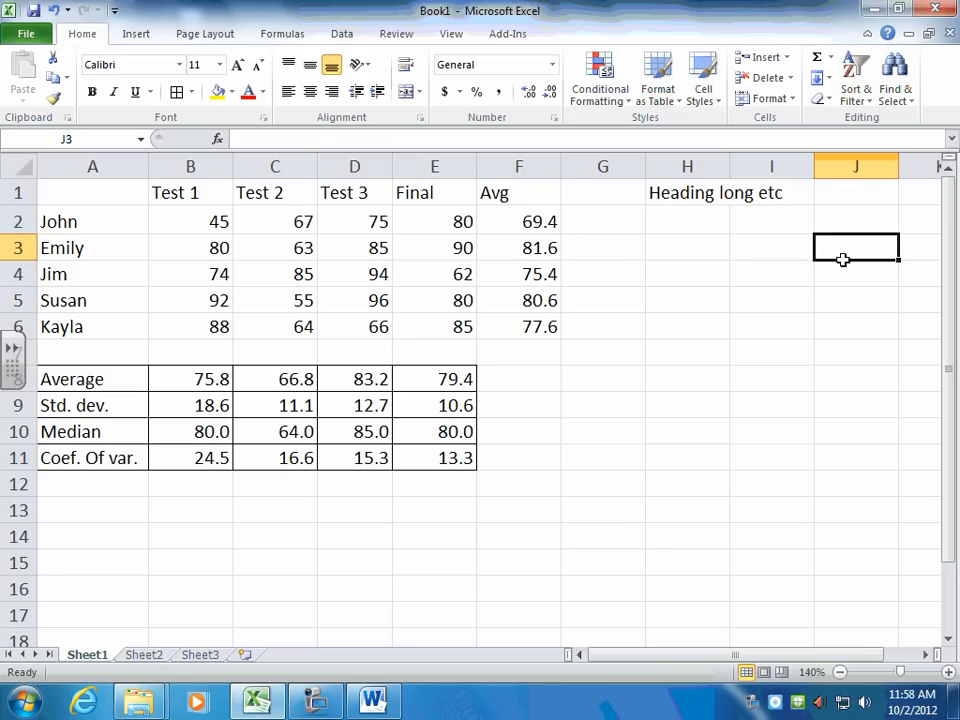
pyautogui.click(737, 197)
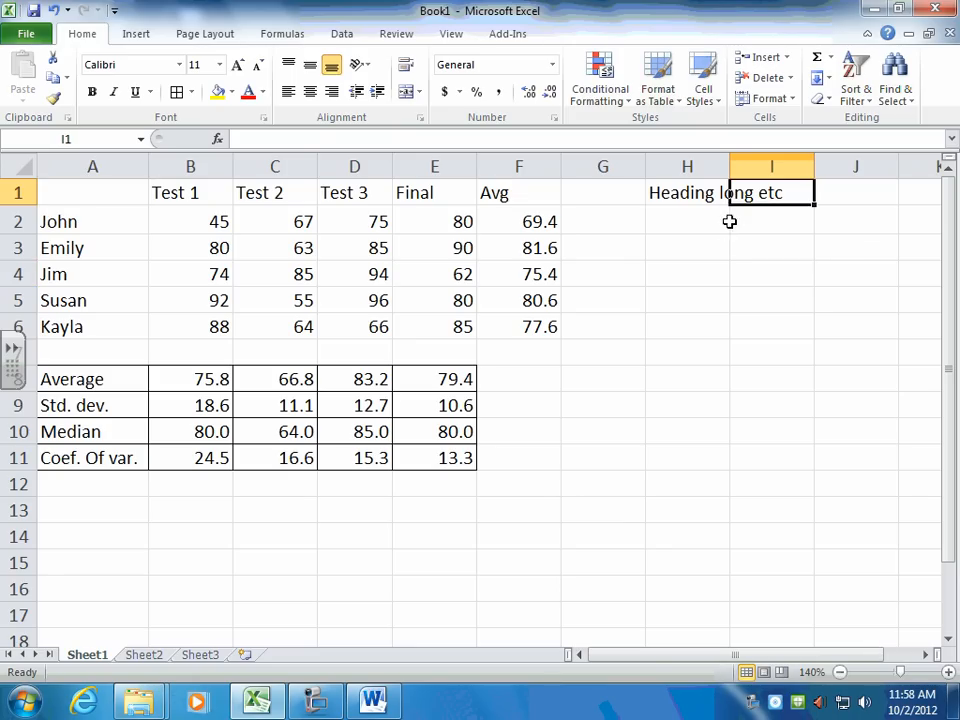
pyautogui.click(724, 299)
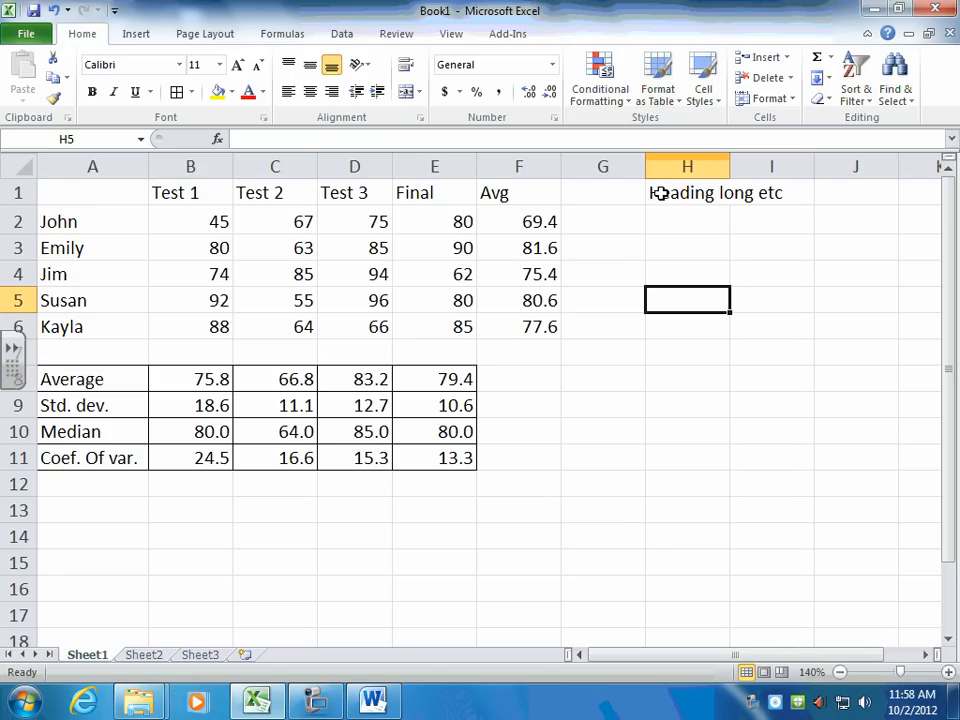
pyautogui.click(763, 228)
# Merge and center the sample heading across cells H1 and I1.
pyautogui.moveTo(677, 191); pyautogui.dragTo(762, 199)
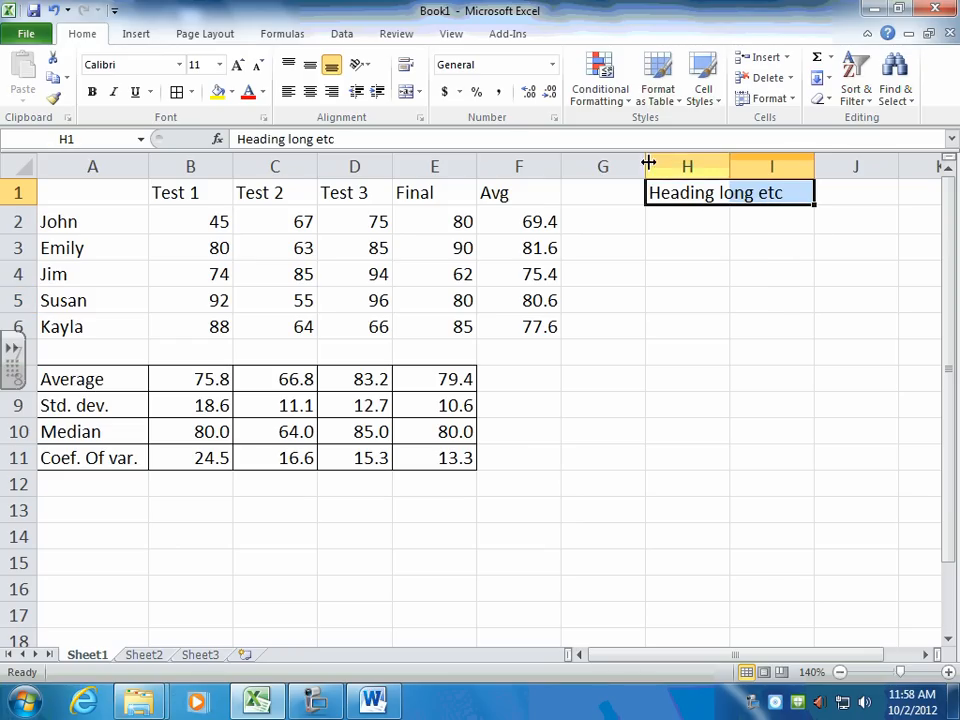
pyautogui.click(408, 94)
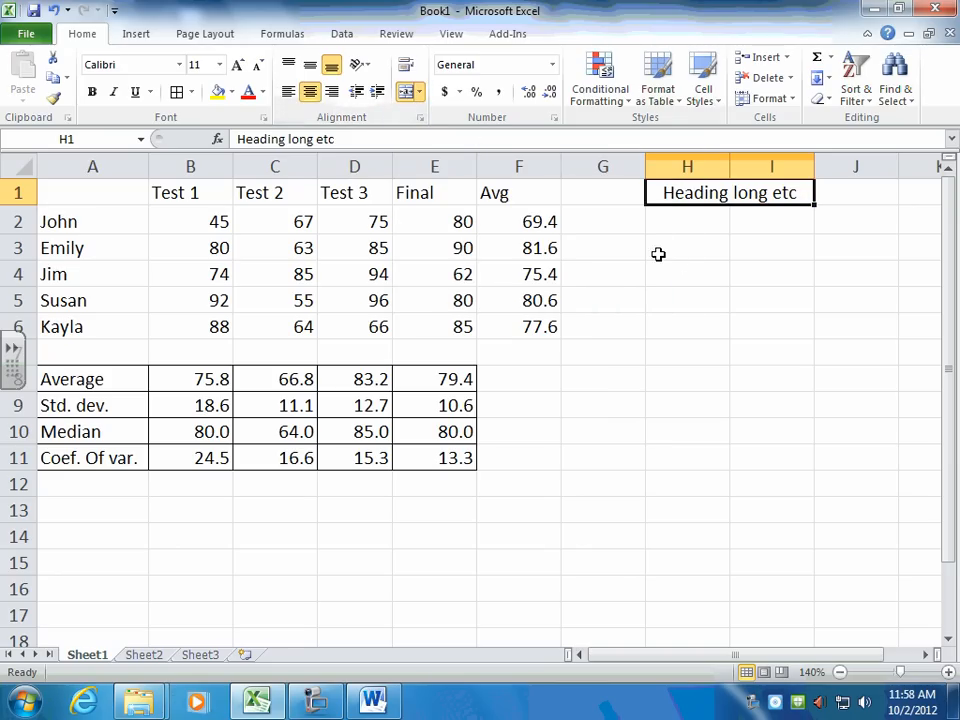
pyautogui.hotkey('ctrl', 'z')
pyautogui.click(774, 257)
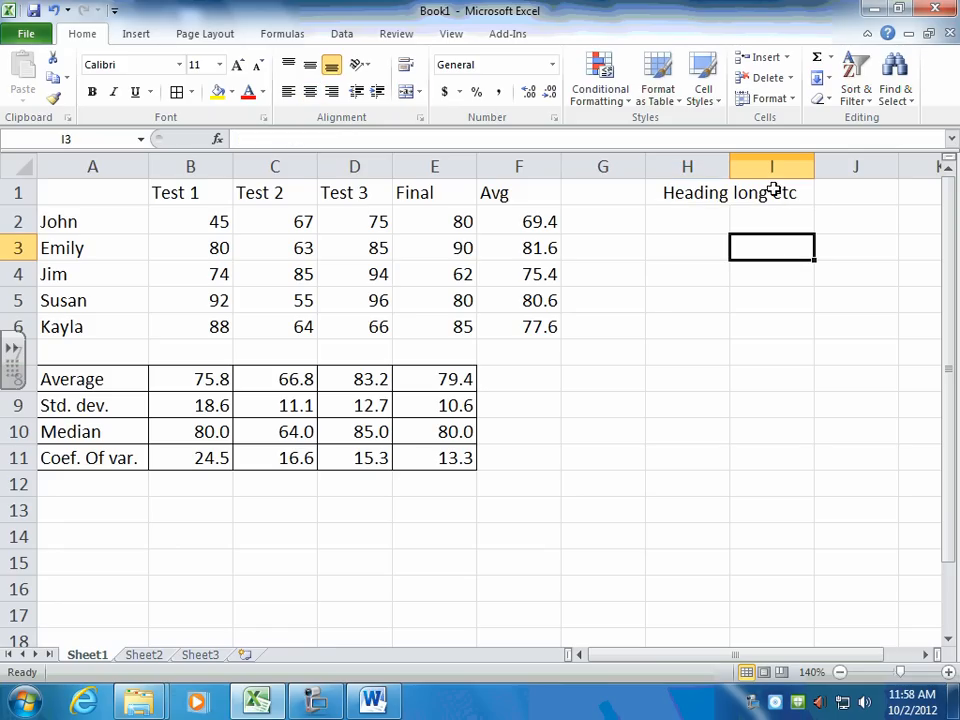
# Unmerge the sample heading back into the separate cells H1 and I1.
pyautogui.click(680, 190)
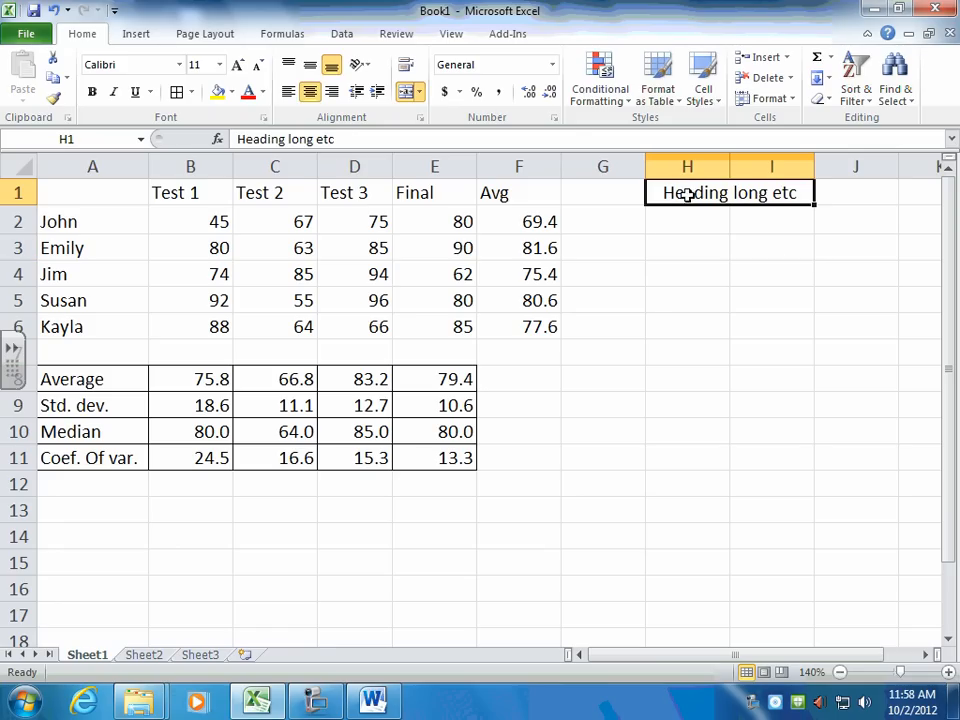
pyautogui.click(408, 93)
pyautogui.click(705, 243)
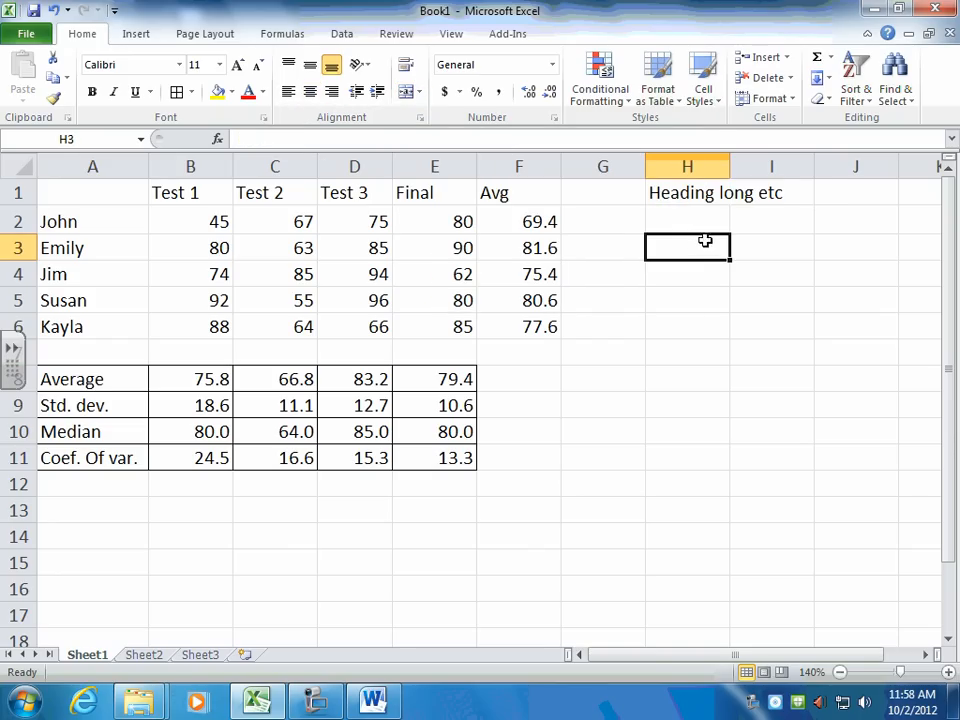
# Clear the sample heading from cells H1 through J1.
pyautogui.click(684, 188)
pyautogui.click(768, 194)
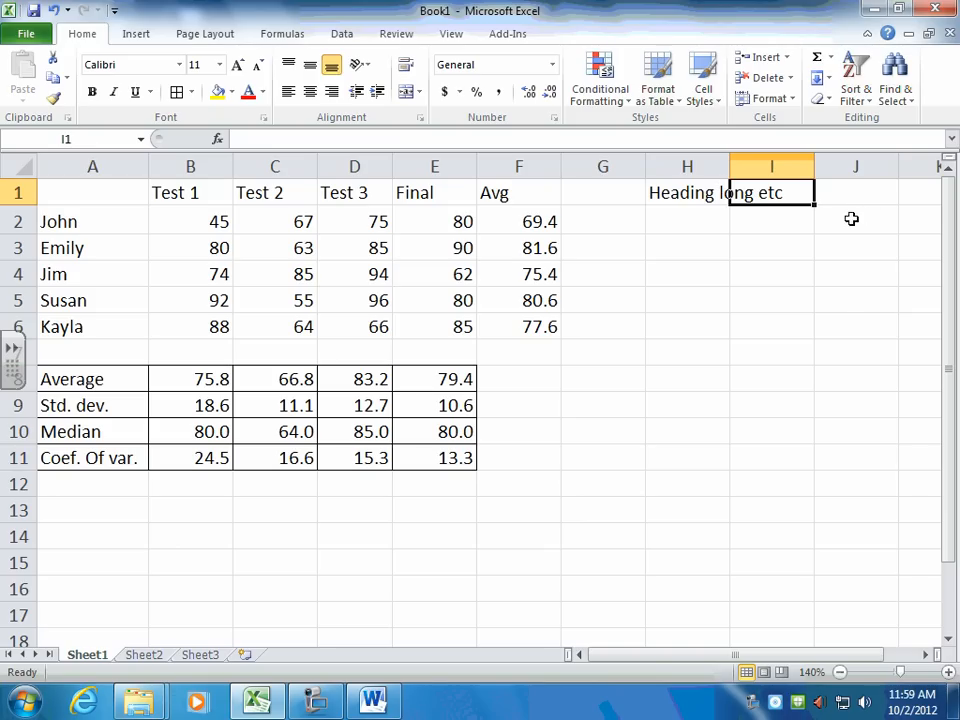
pyautogui.moveTo(710, 194); pyautogui.dragTo(882, 195)
pyautogui.press('Delete')
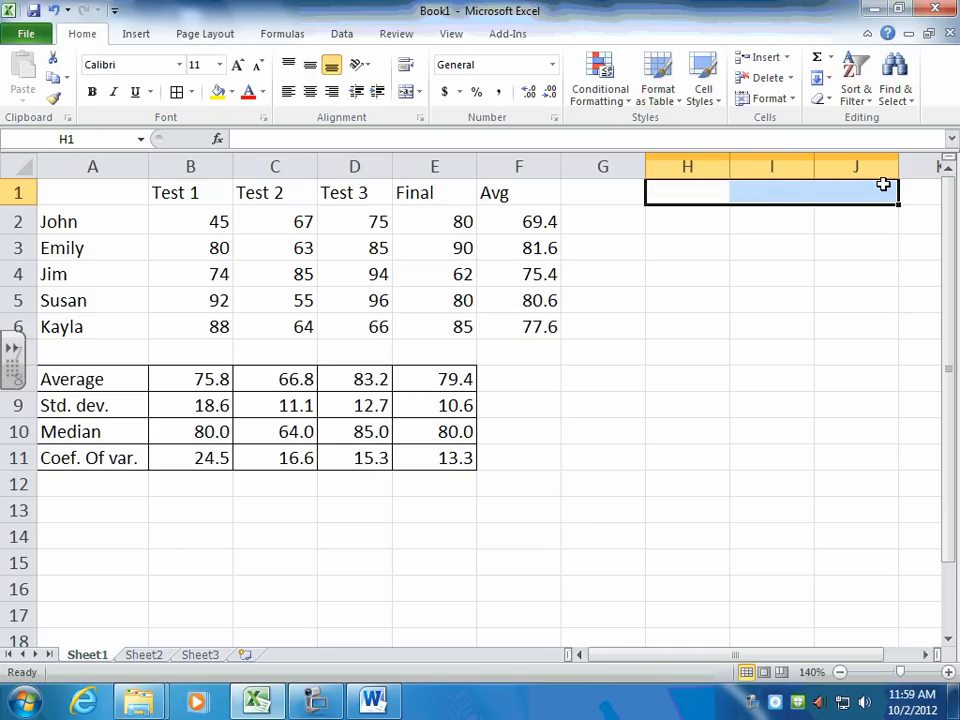
# Insert a 2-D clustered column chart of the students' Test 1 scores from cells A1:B6.
pyautogui.click(784, 348)
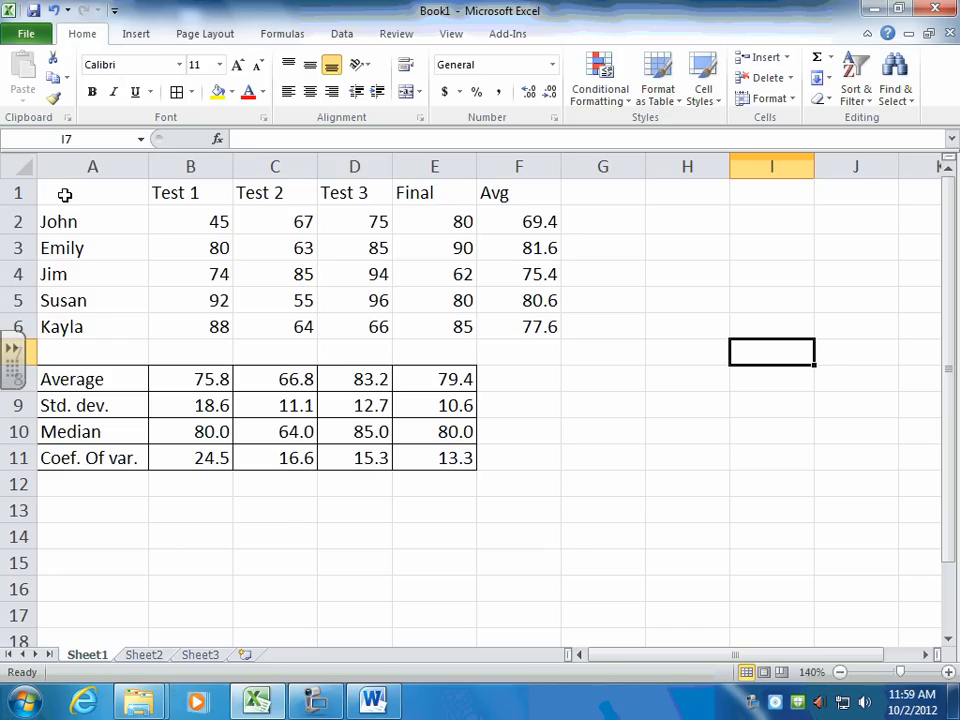
pyautogui.moveTo(66, 195); pyautogui.dragTo(197, 330)
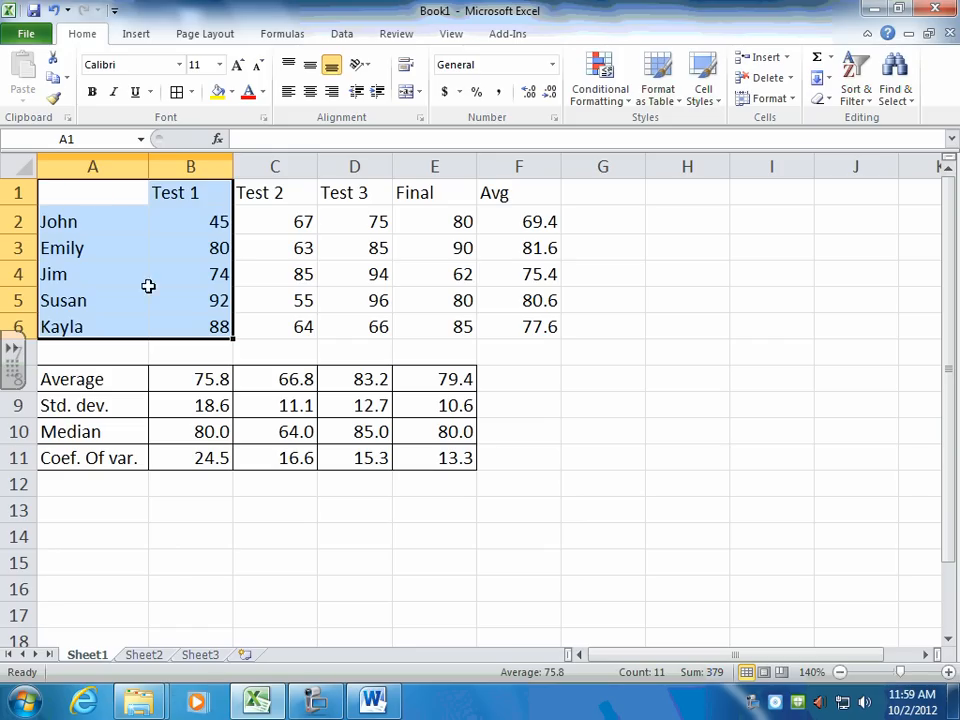
pyautogui.click(138, 35)
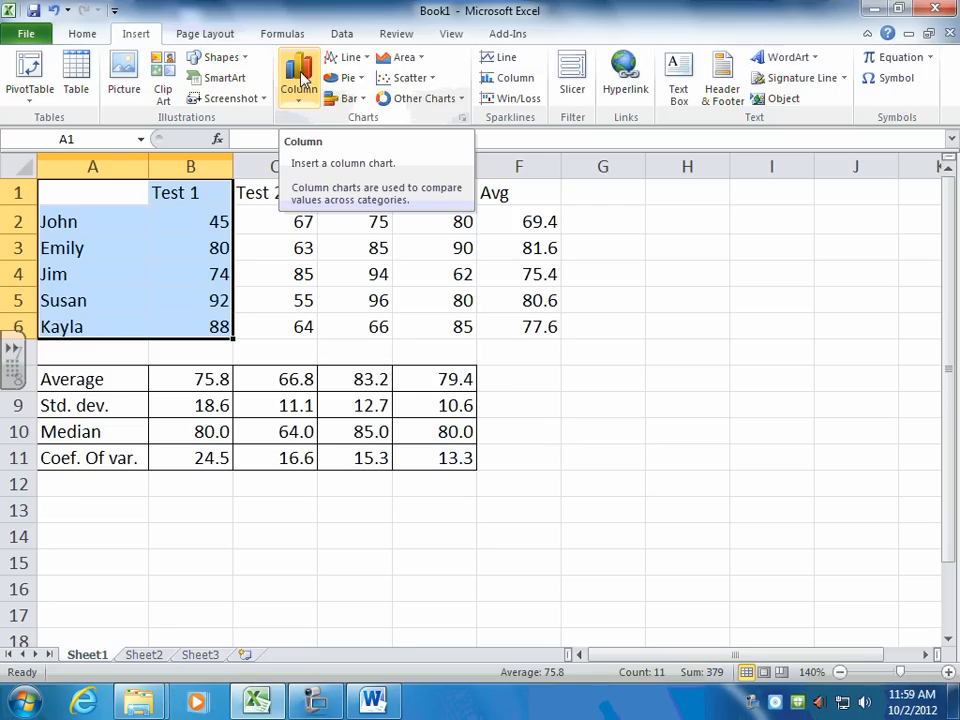
pyautogui.click(300, 88)
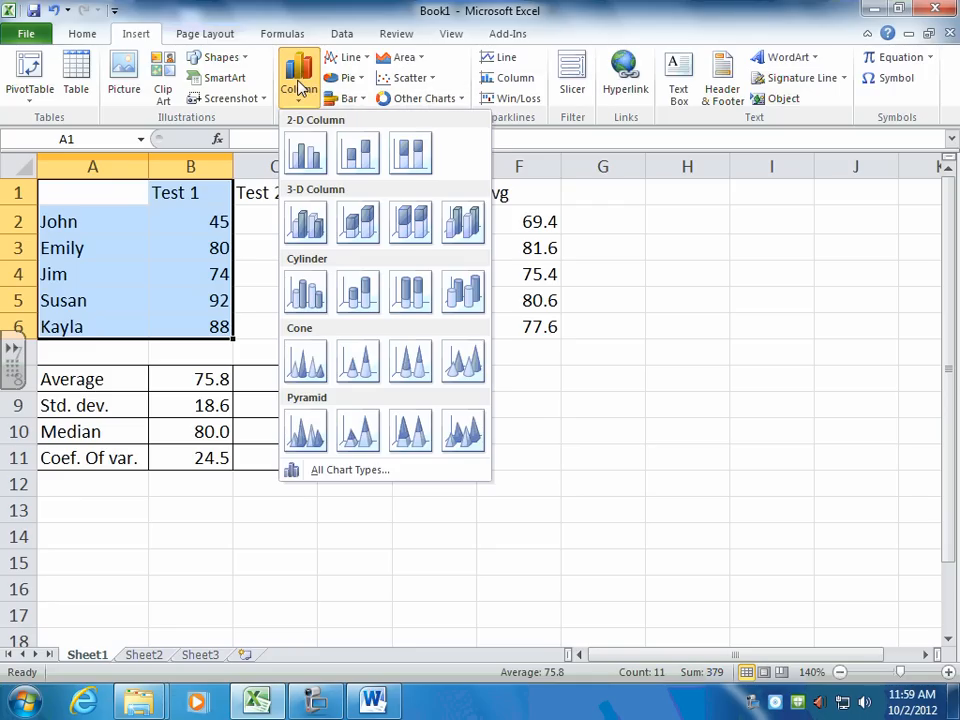
pyautogui.click(306, 158)
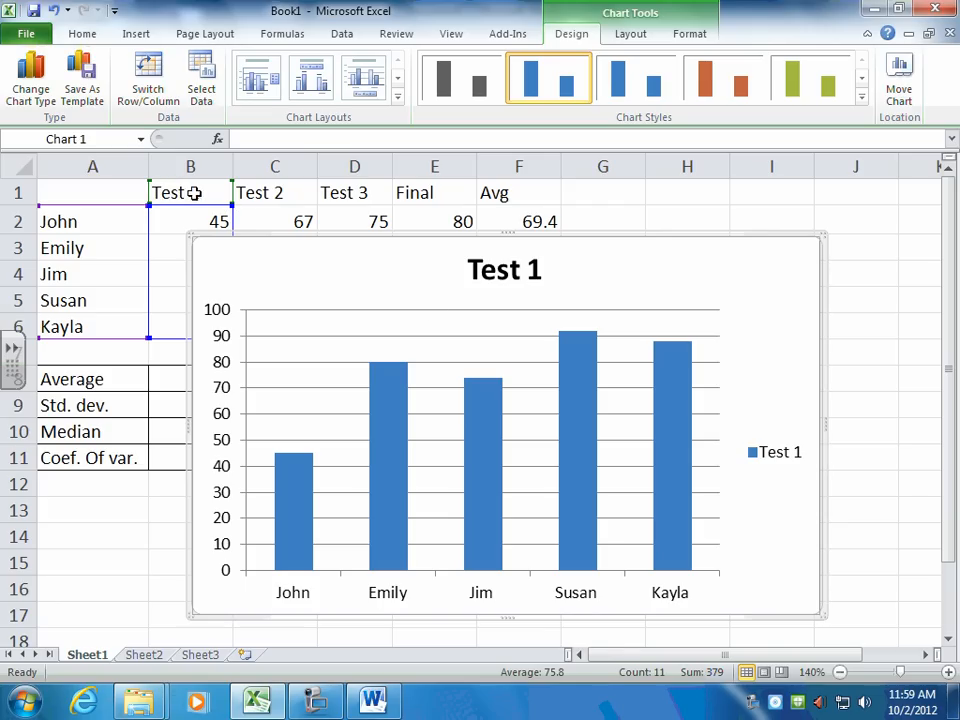
# Delete the legend from the Test 1 chart and shrink the chart to roughly two thirds of its width.
pyautogui.click(762, 457)
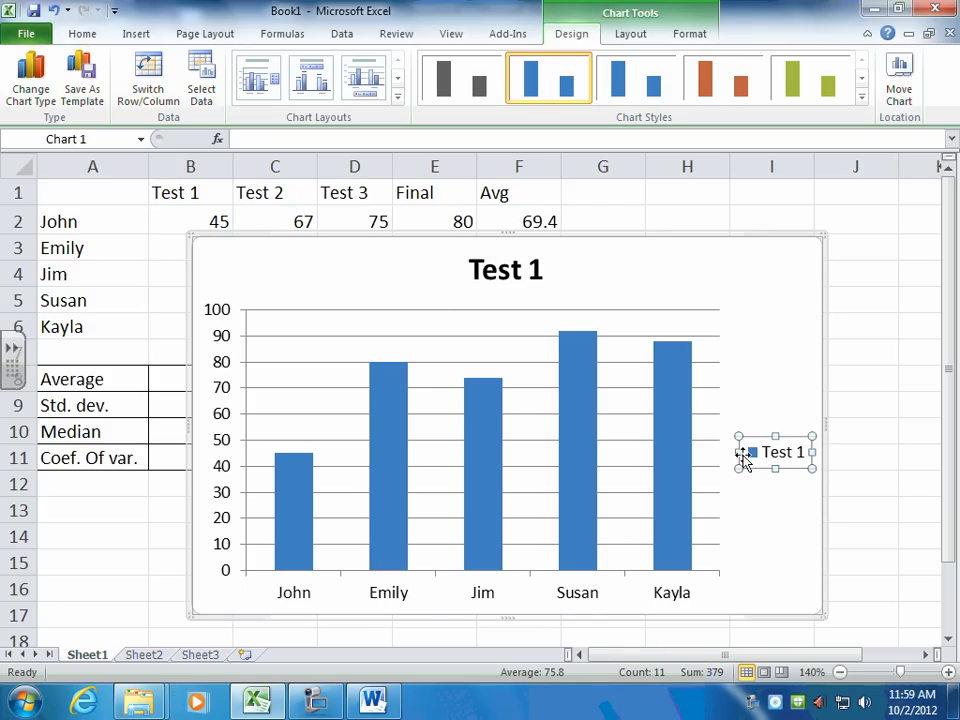
pyautogui.press('Delete')
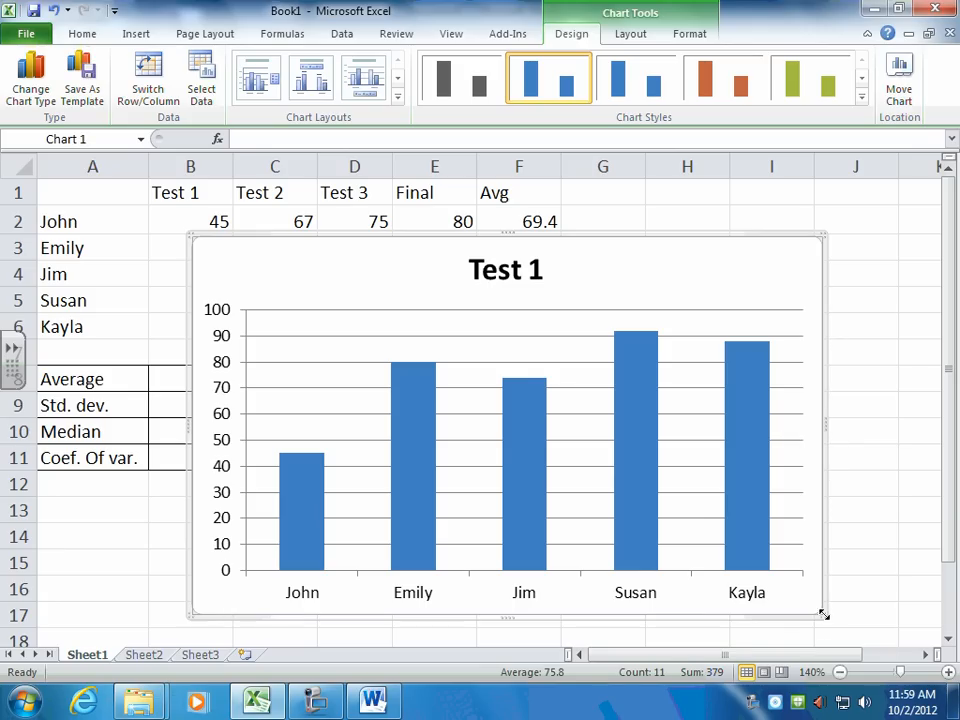
pyautogui.moveTo(824, 614); pyautogui.dragTo(588, 555)
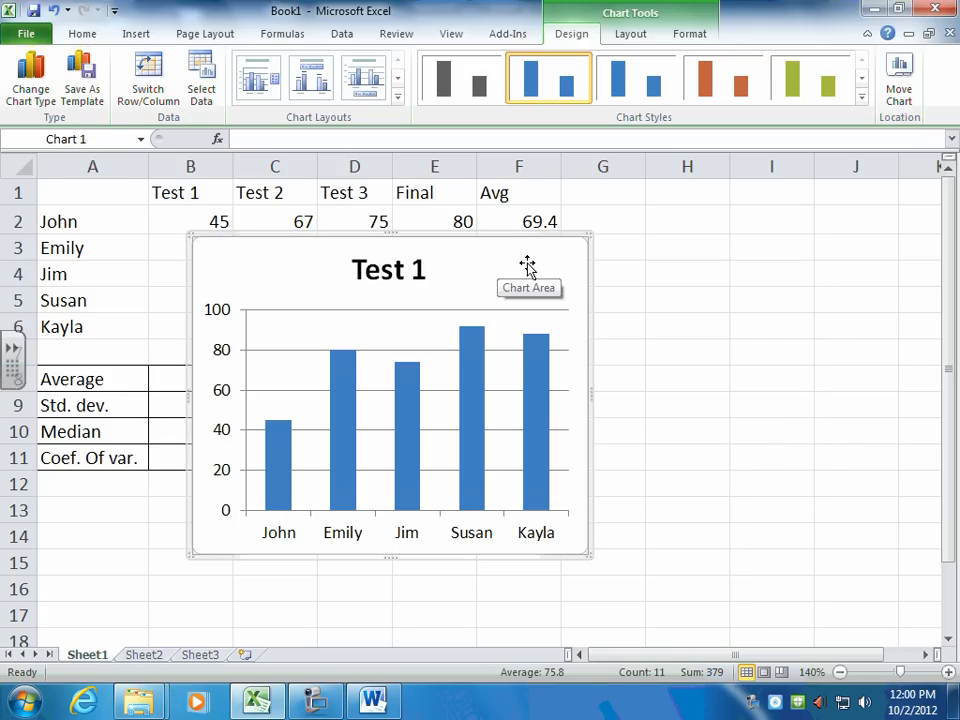
# Copy the Test 1 chart and paste it below the statistics table in the Word document.
pyautogui.click(665, 299)
pyautogui.click(548, 283)
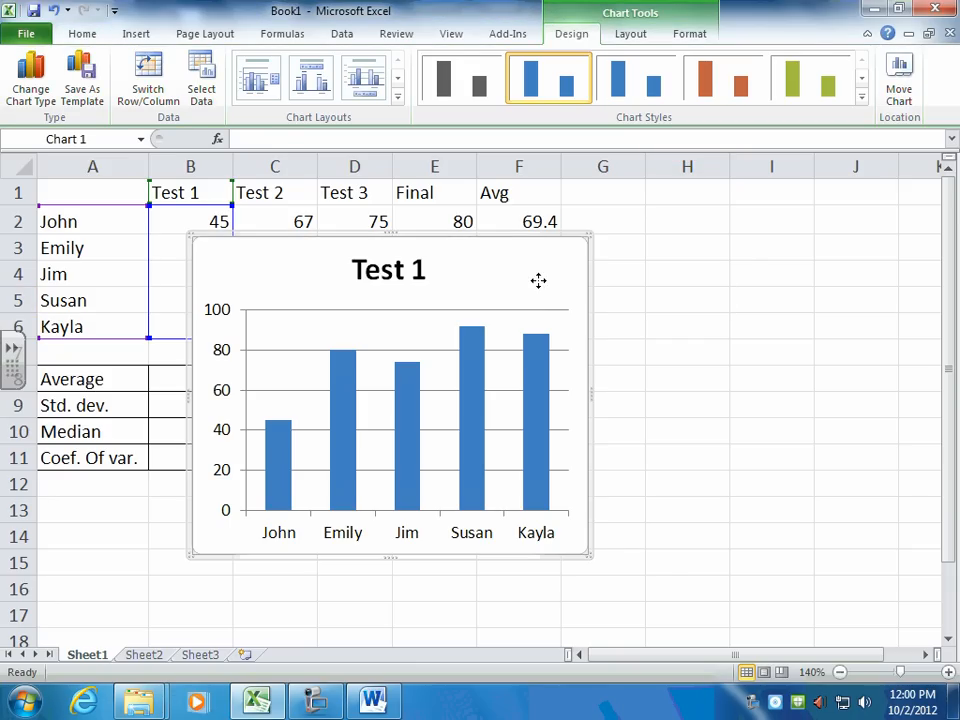
pyautogui.rightClick(538, 280)
pyautogui.click(556, 314)
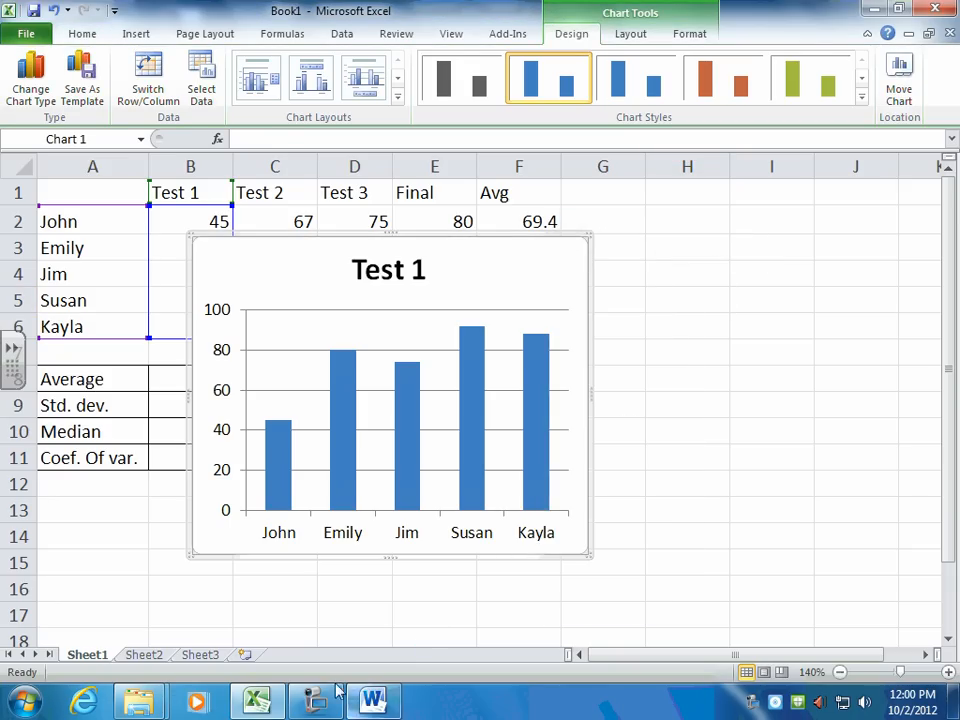
pyautogui.click(372, 700)
pyautogui.click(298, 448)
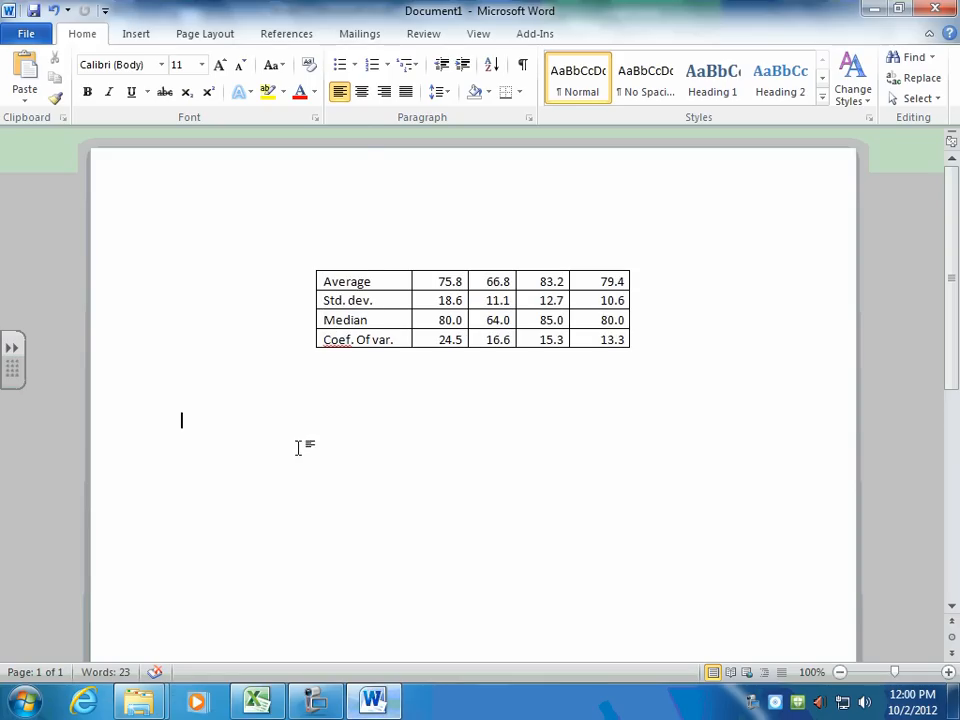
pyautogui.rightClick(202, 421)
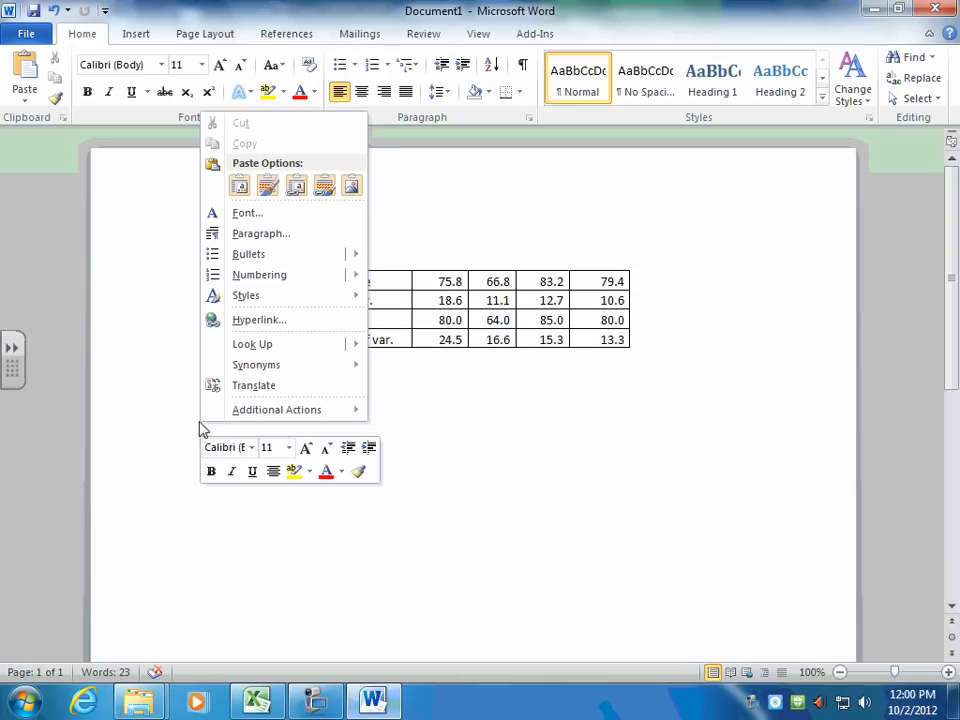
pyautogui.click(239, 186)
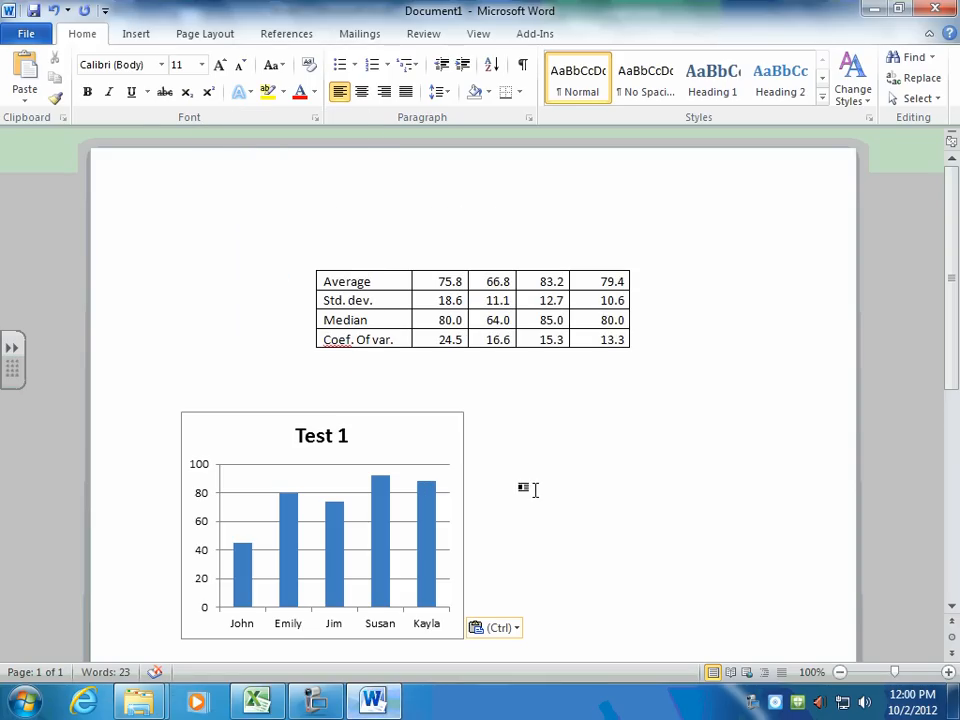
# Examine the formatting and text-wrapping options available for the pasted Test 1 chart.
pyautogui.click(440, 440)
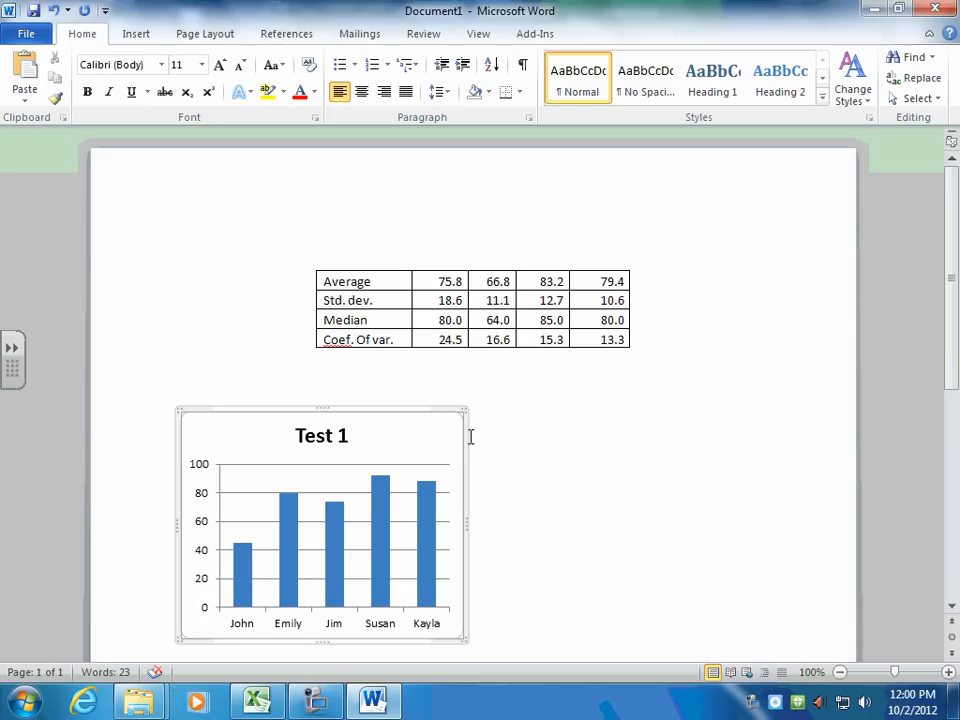
pyautogui.rightClick(409, 442)
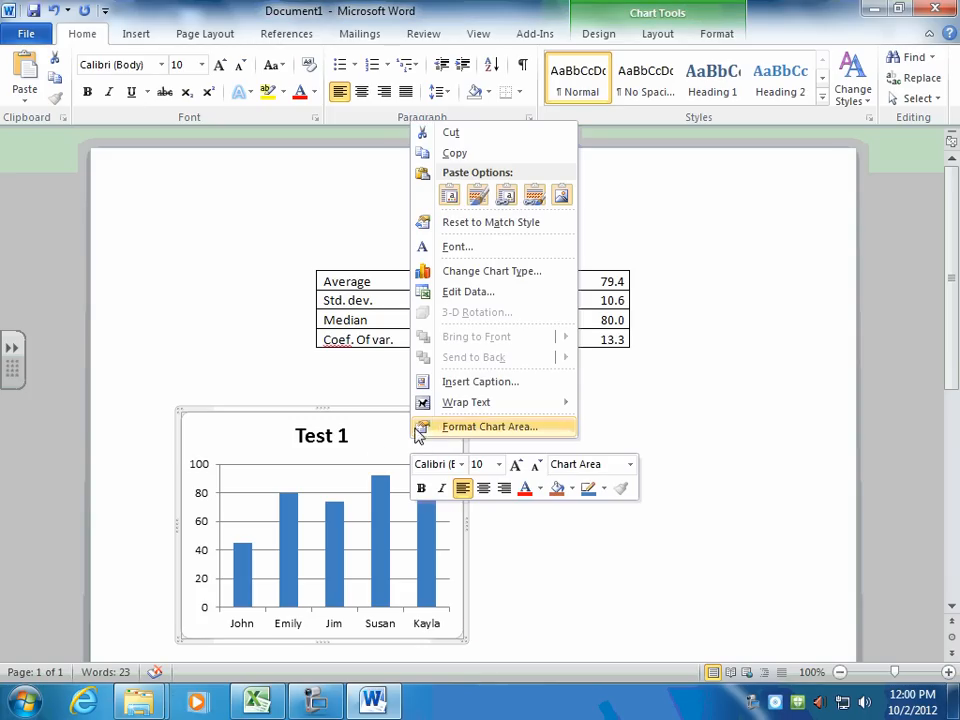
pyautogui.moveTo(424, 404)
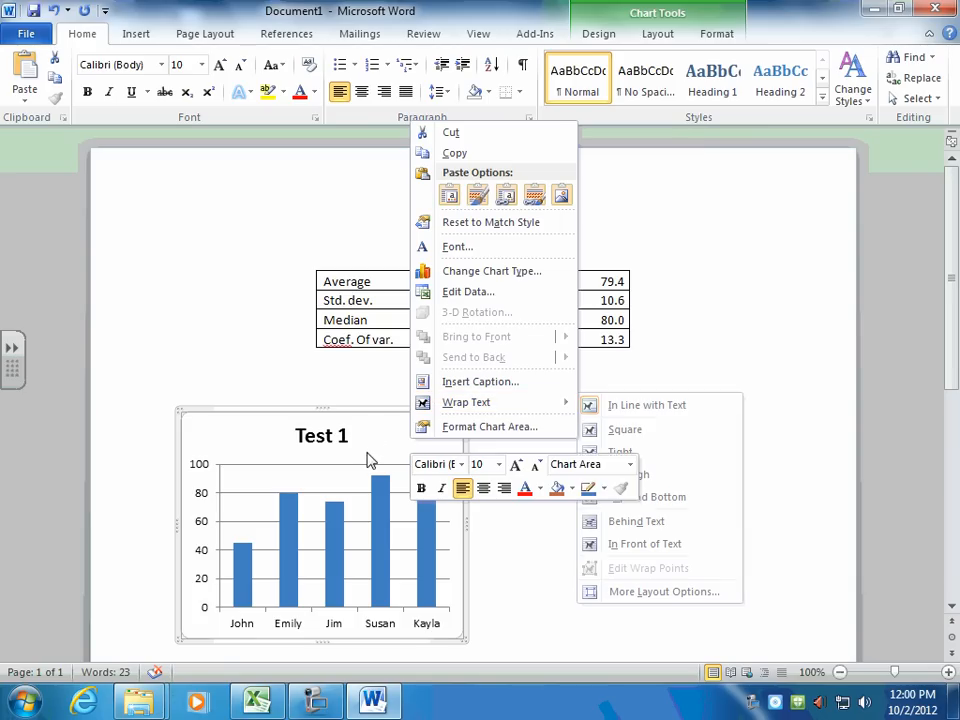
pyautogui.click(378, 418)
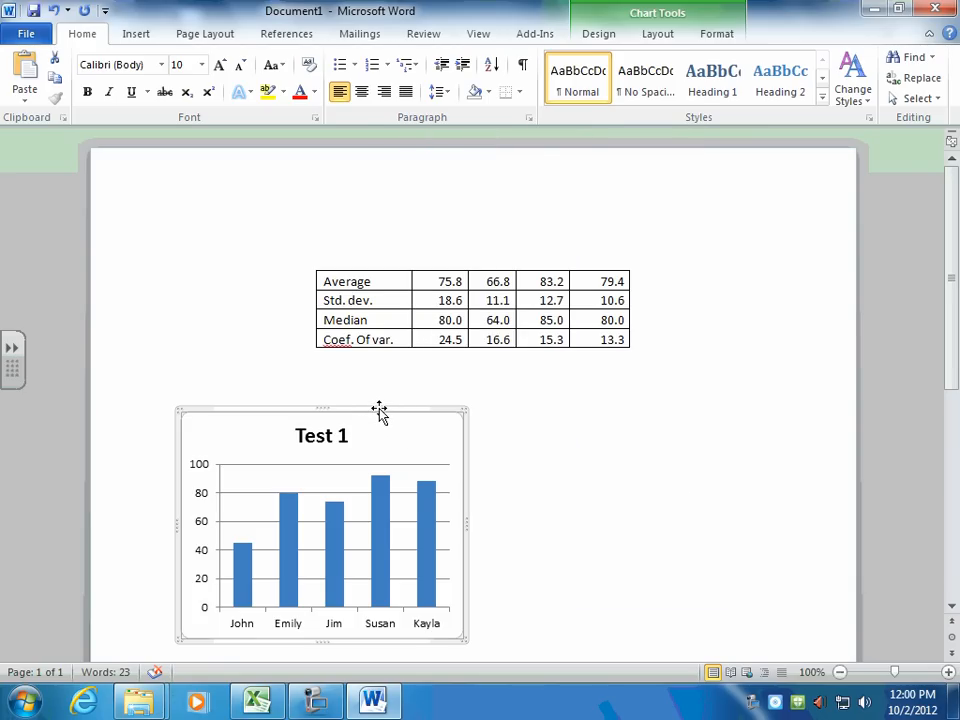
pyautogui.rightClick(380, 413)
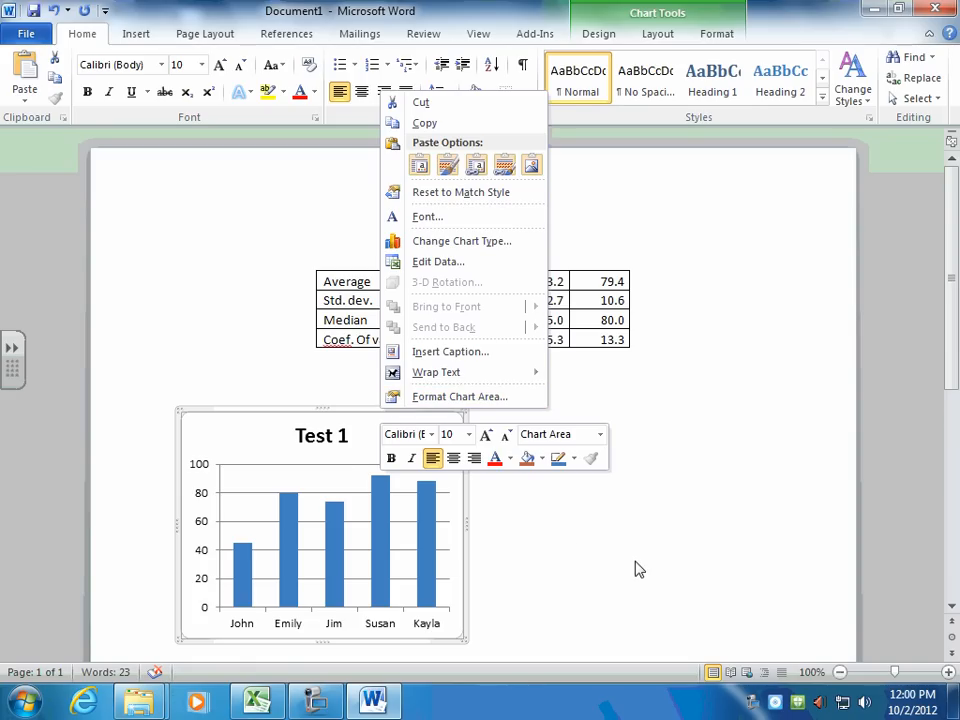
pyautogui.click(574, 546)
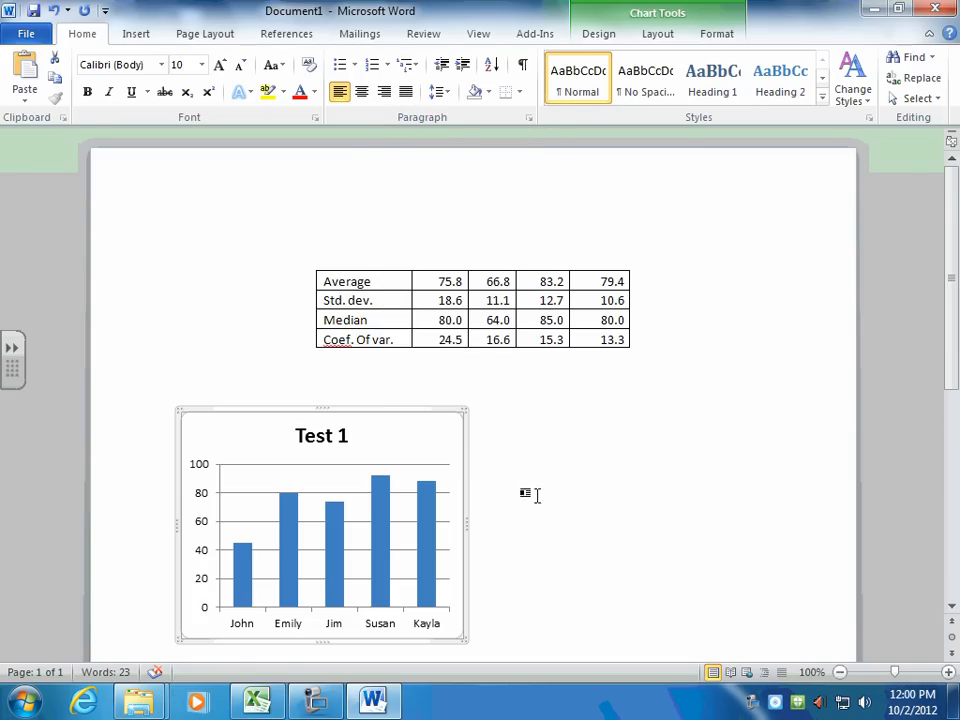
pyautogui.rightClick(413, 412)
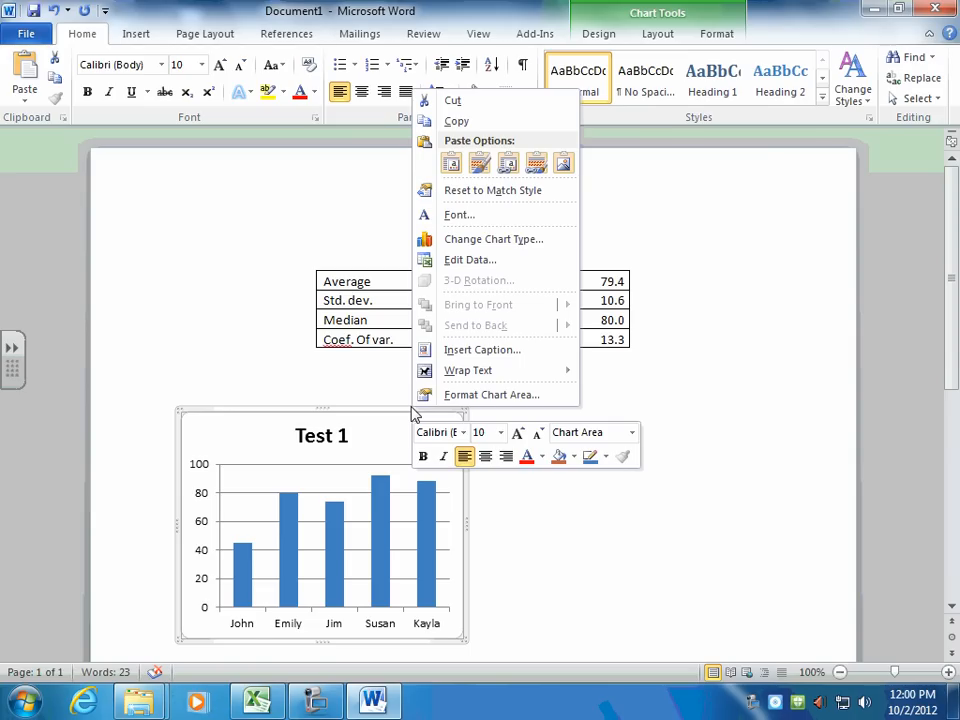
pyautogui.click(470, 490)
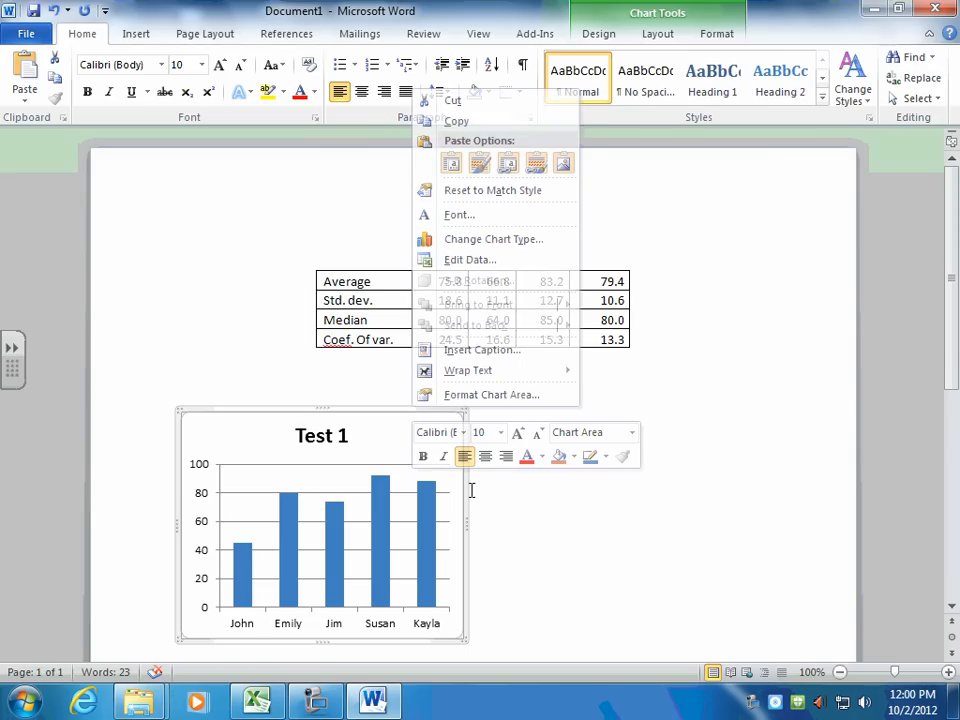
pyautogui.moveTo(382, 405); pyautogui.dragTo(439, 412)
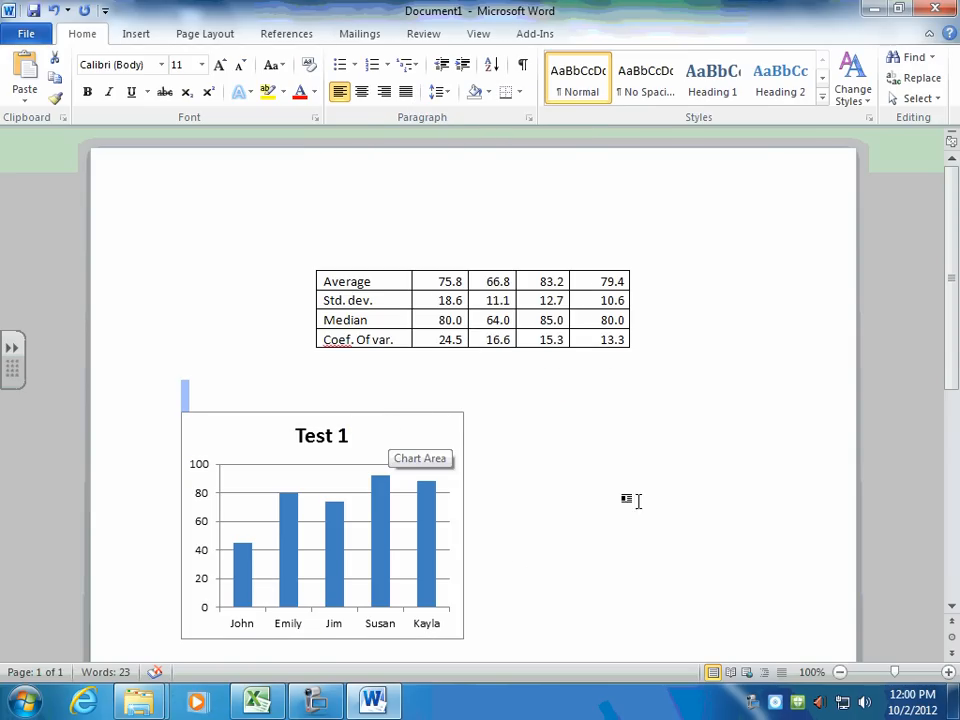
pyautogui.click(434, 418)
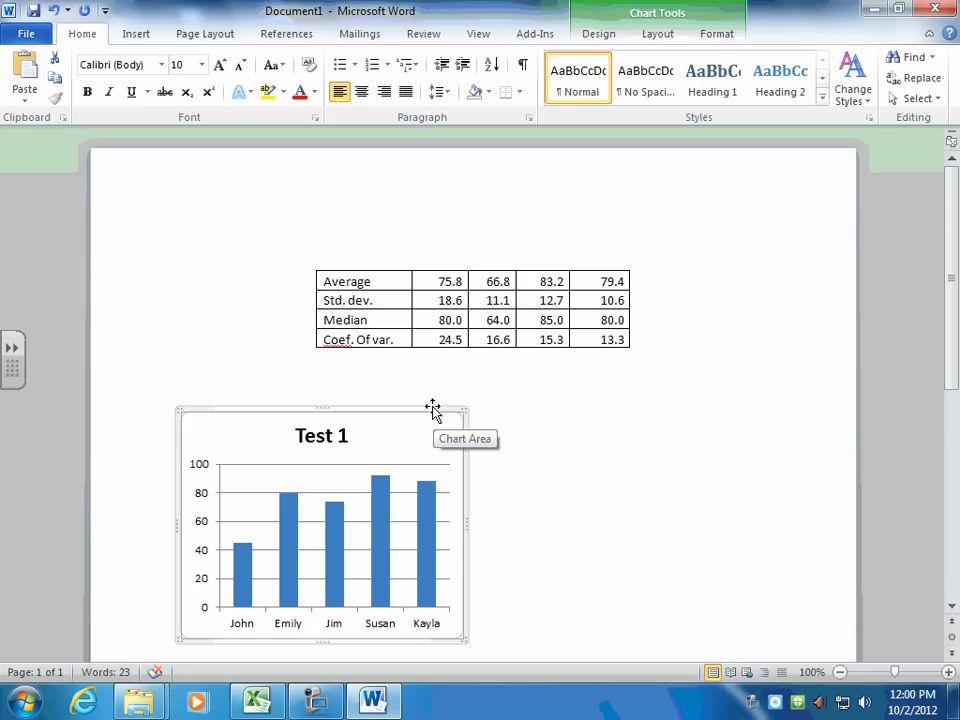
pyautogui.rightClick(434, 414)
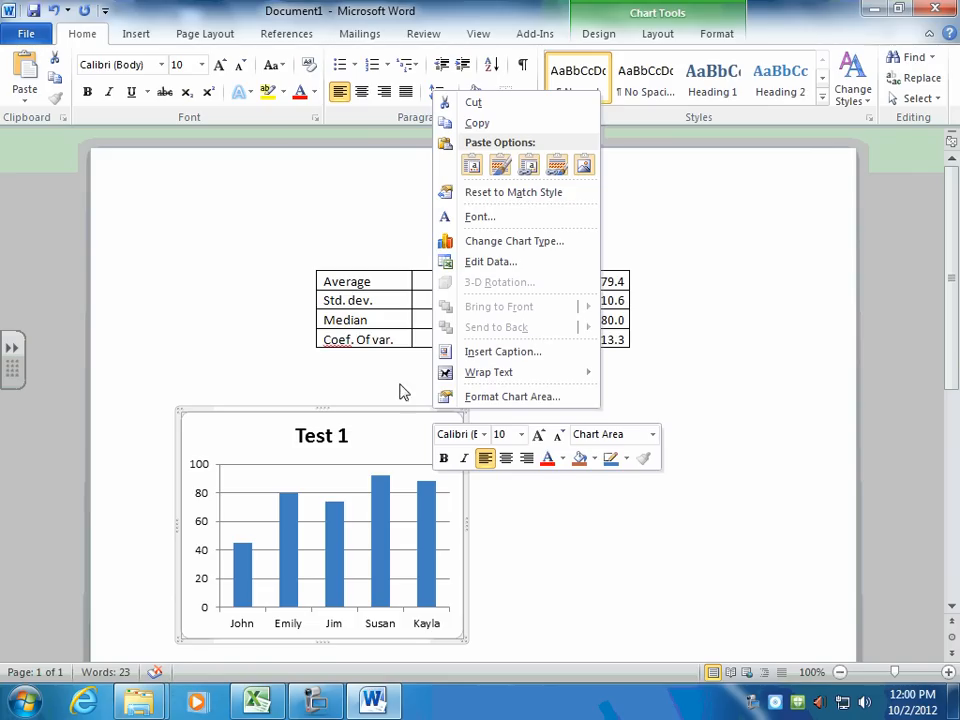
pyautogui.moveTo(446, 373)
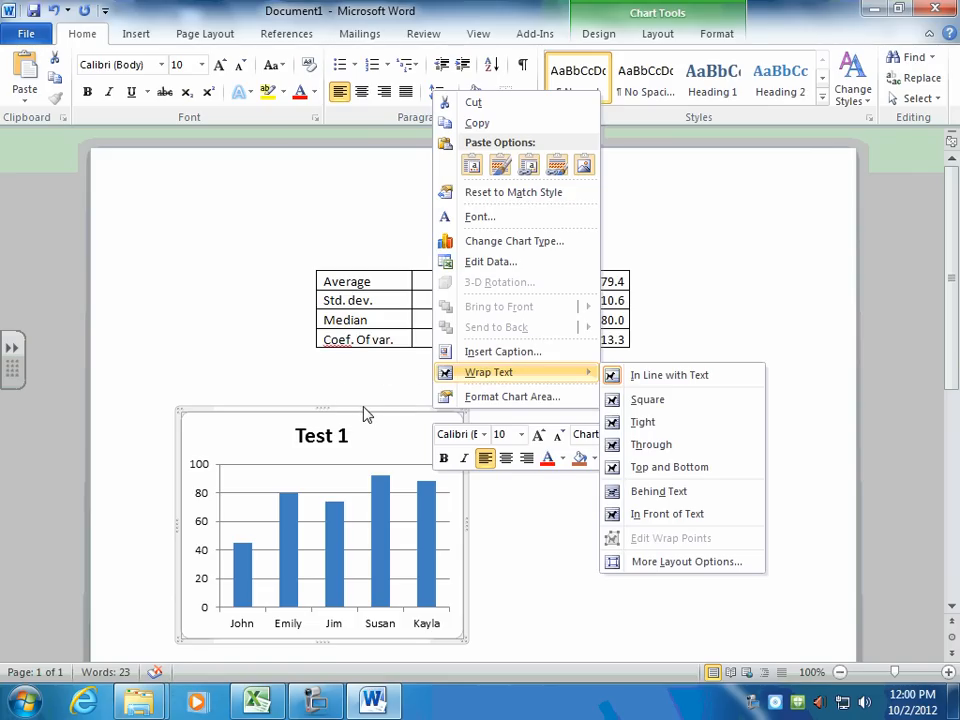
pyautogui.click(344, 395)
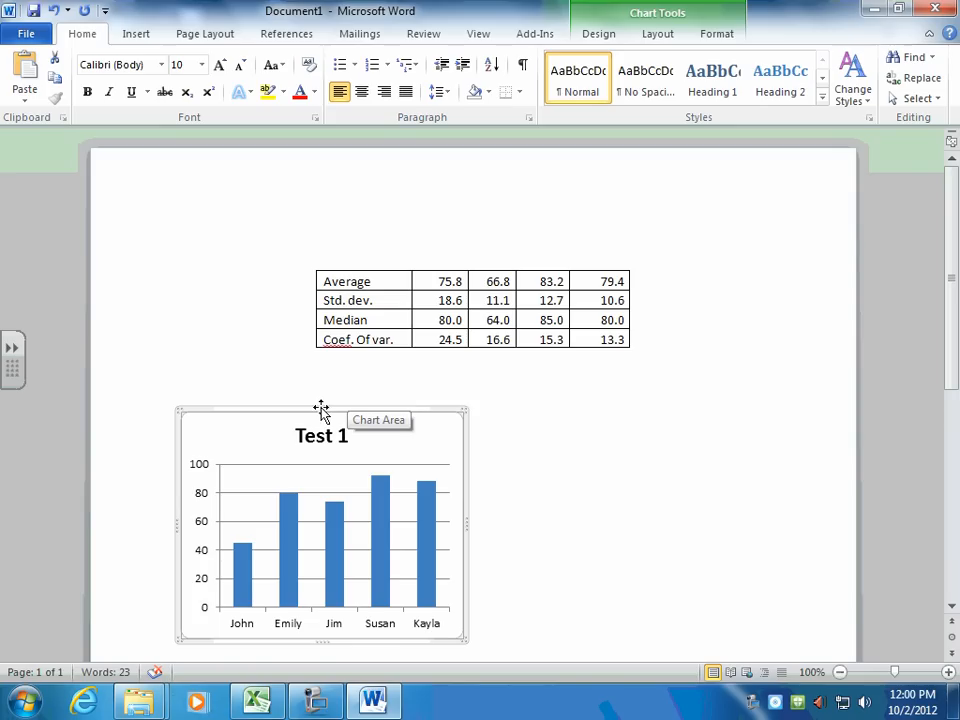
pyautogui.click(531, 459)
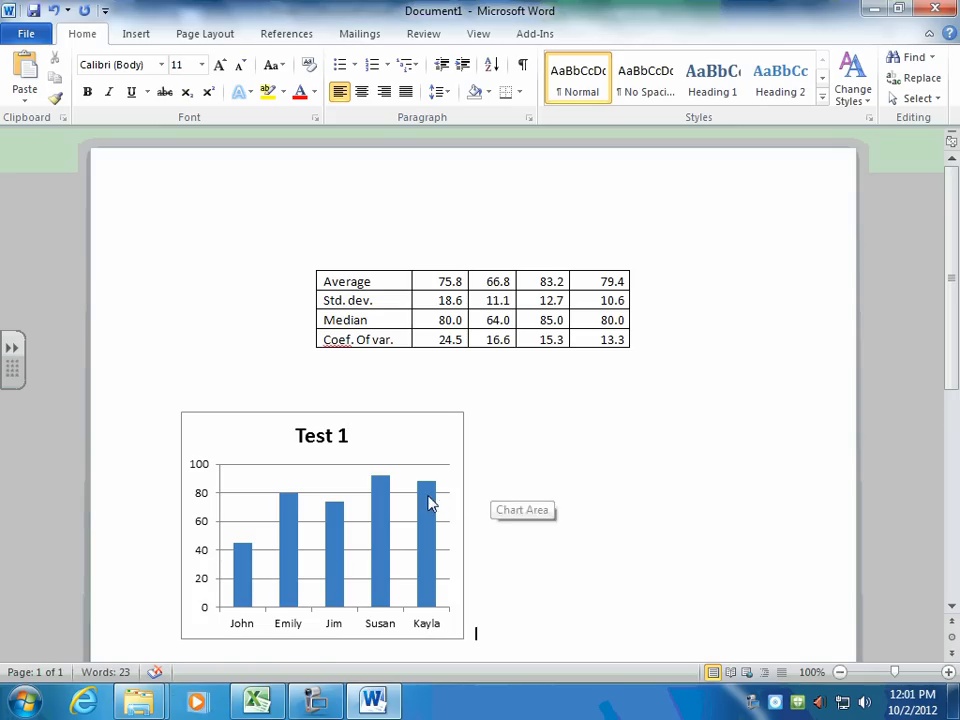
# Center the pasted Test 1 chart horizontally on the page beneath the statistics table.
pyautogui.click(371, 435)
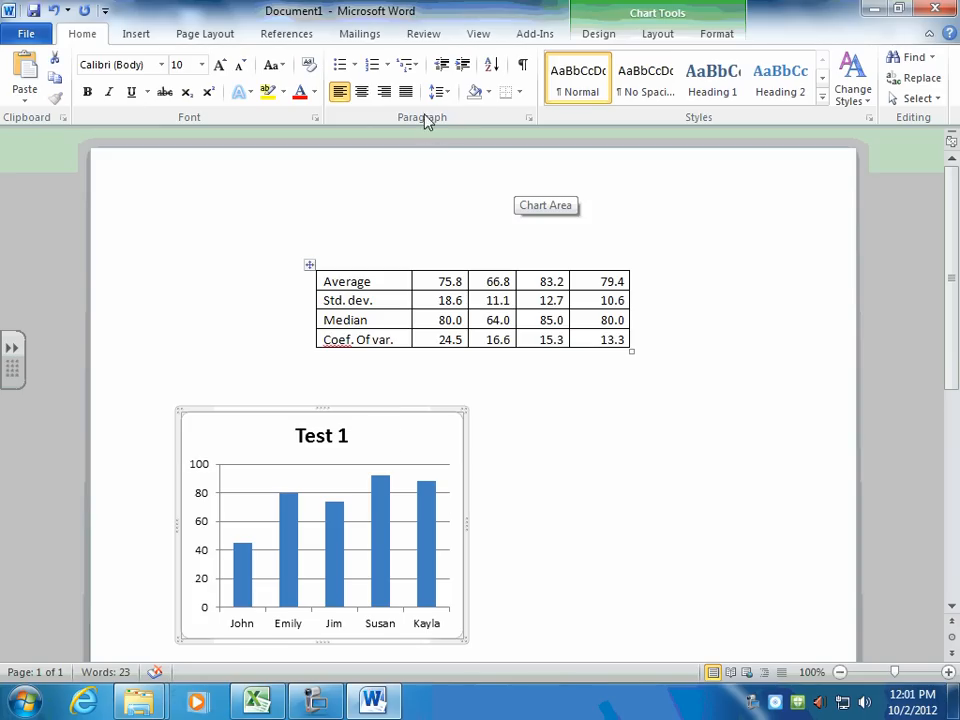
pyautogui.click(361, 91)
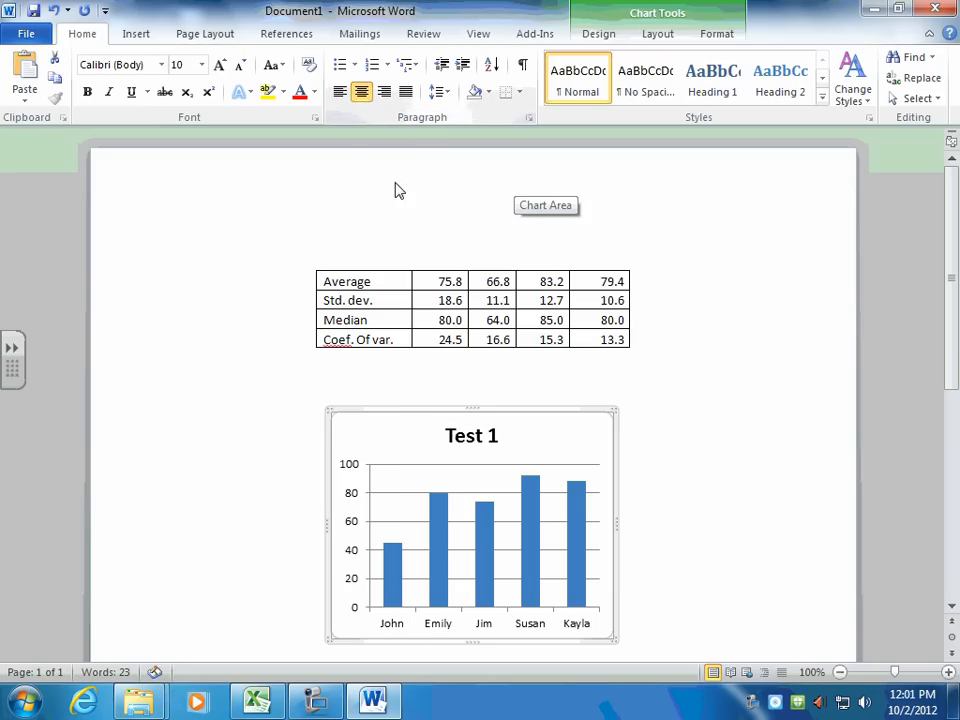
pyautogui.click(672, 428)
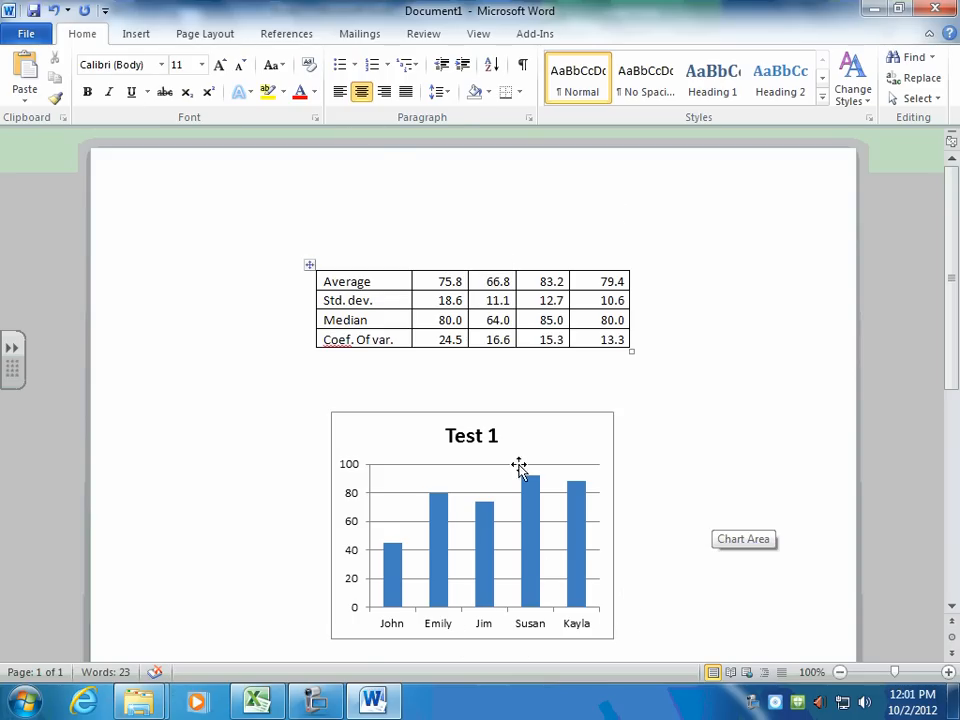
# Switch back to the Excel workbook and delete the Test 1 chart from Sheet1.
pyautogui.click(378, 697)
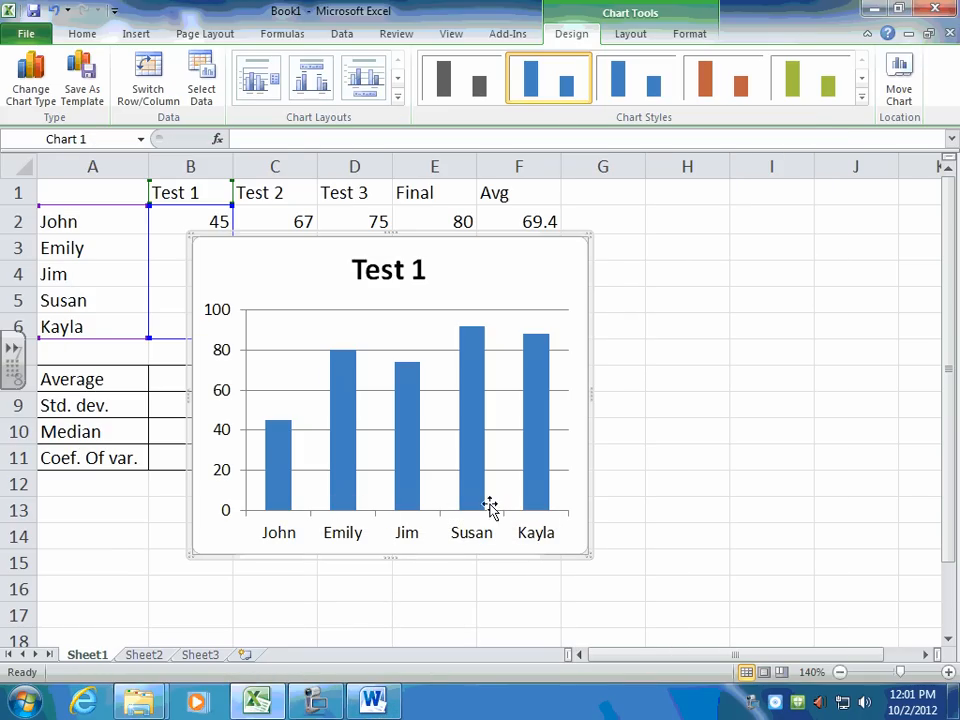
pyautogui.press('Delete')
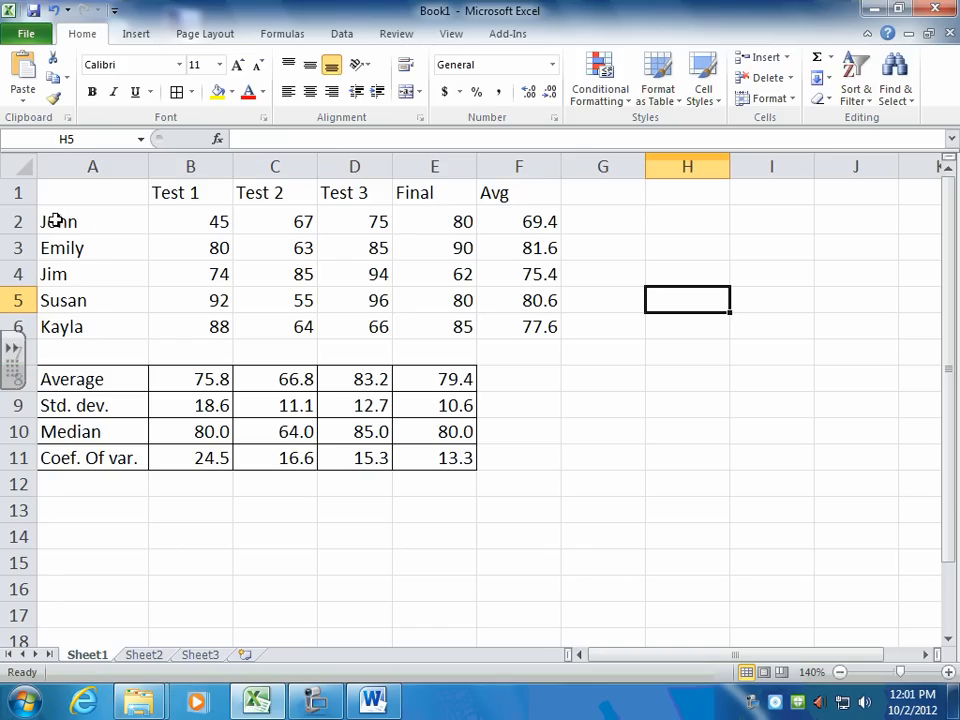
# Insert a scatter chart with straight lines and markers from the first student's scores in B1:E2, and delete its legend.
pyautogui.moveTo(52, 193); pyautogui.dragTo(432, 221)
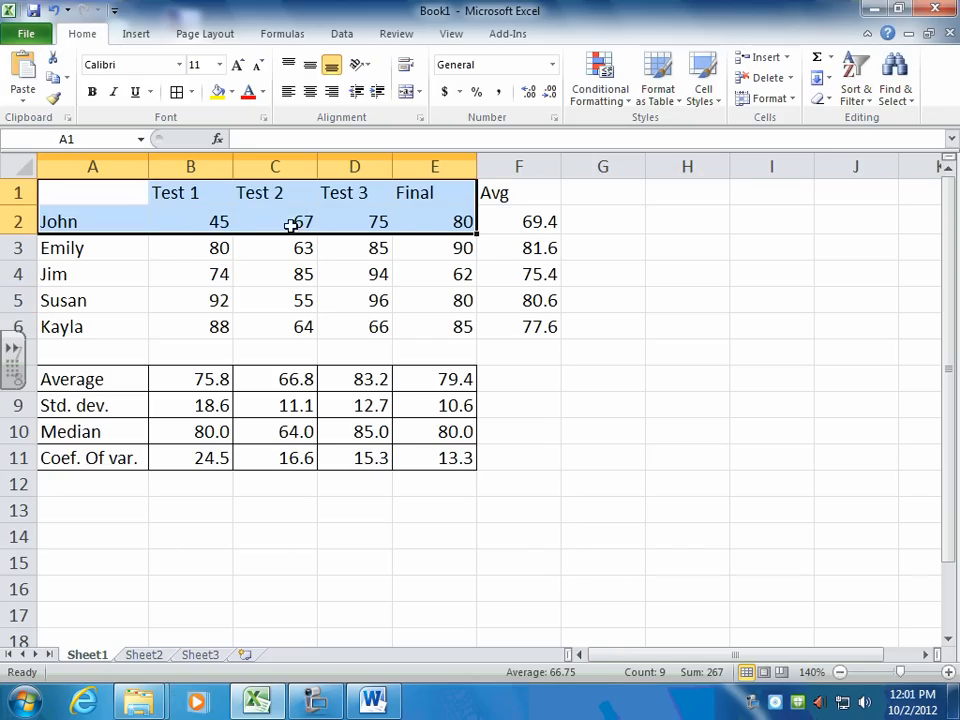
pyautogui.click(171, 222)
pyautogui.moveTo(166, 192); pyautogui.dragTo(416, 223)
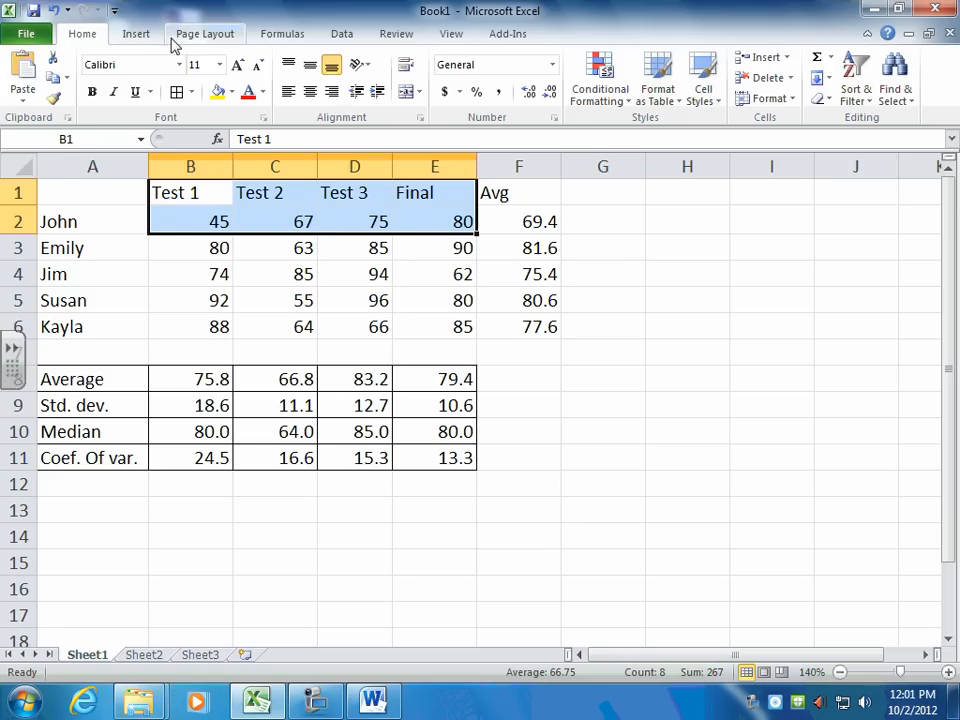
pyautogui.click(134, 35)
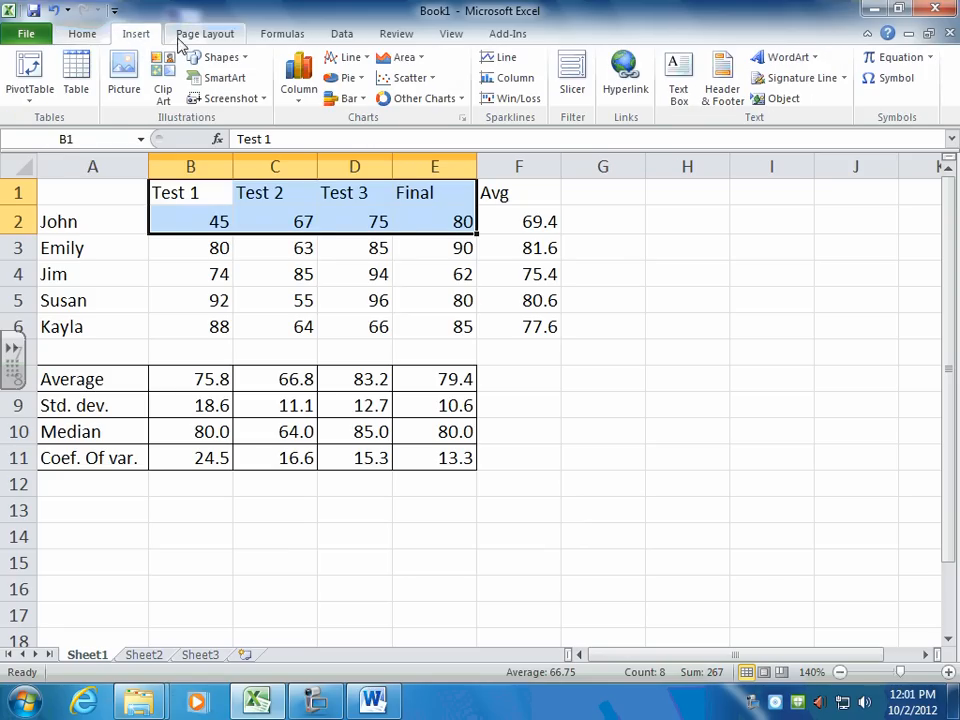
pyautogui.click(304, 78)
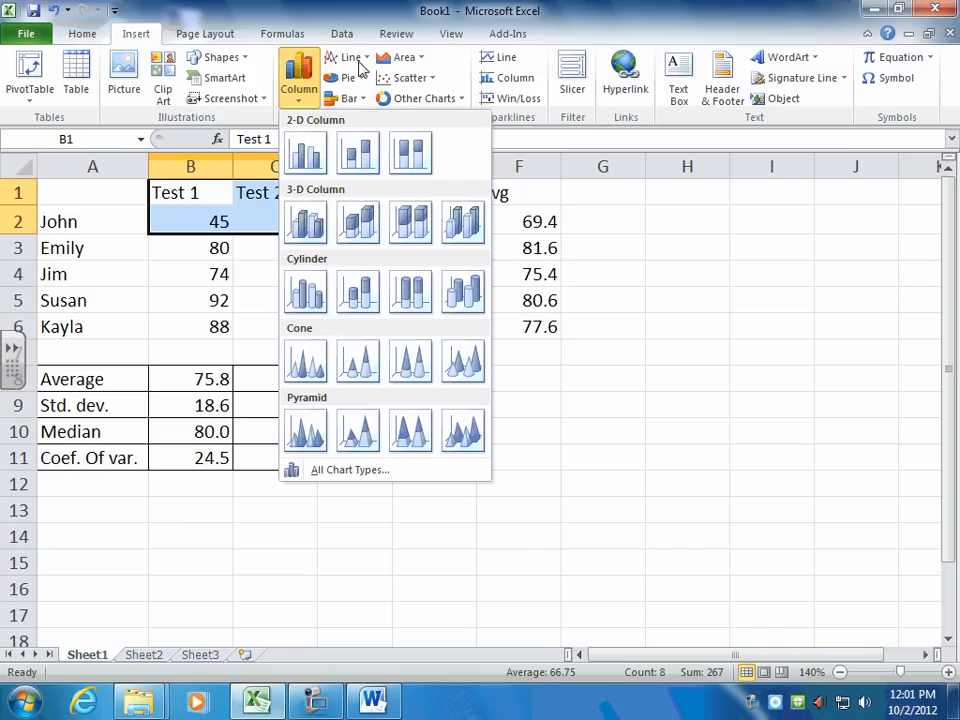
pyautogui.click(414, 86)
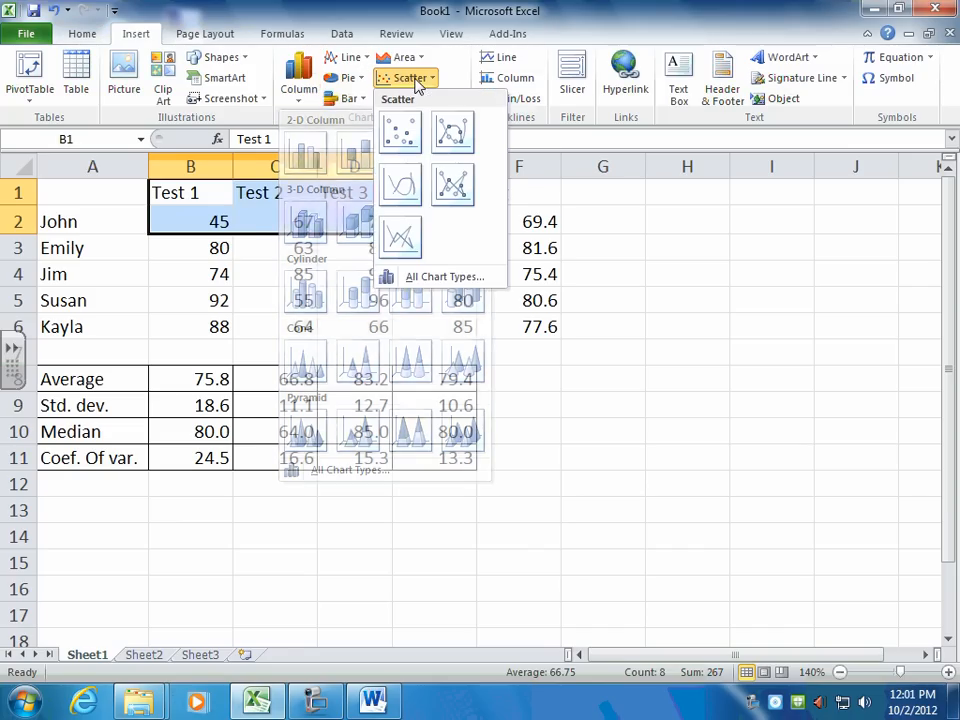
pyautogui.click(453, 190)
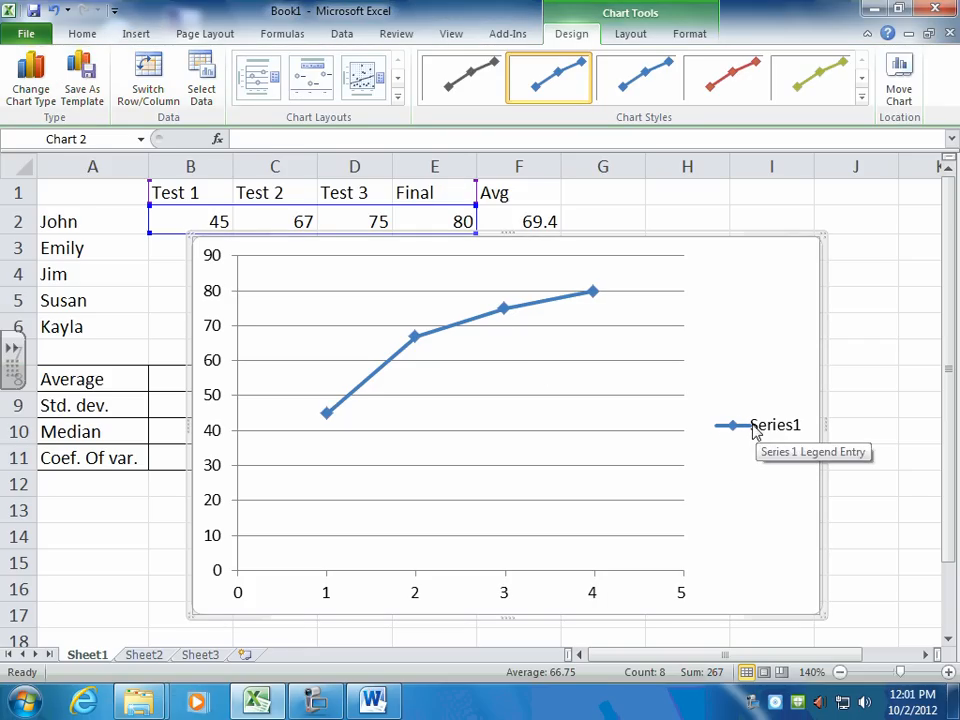
pyautogui.click(769, 433)
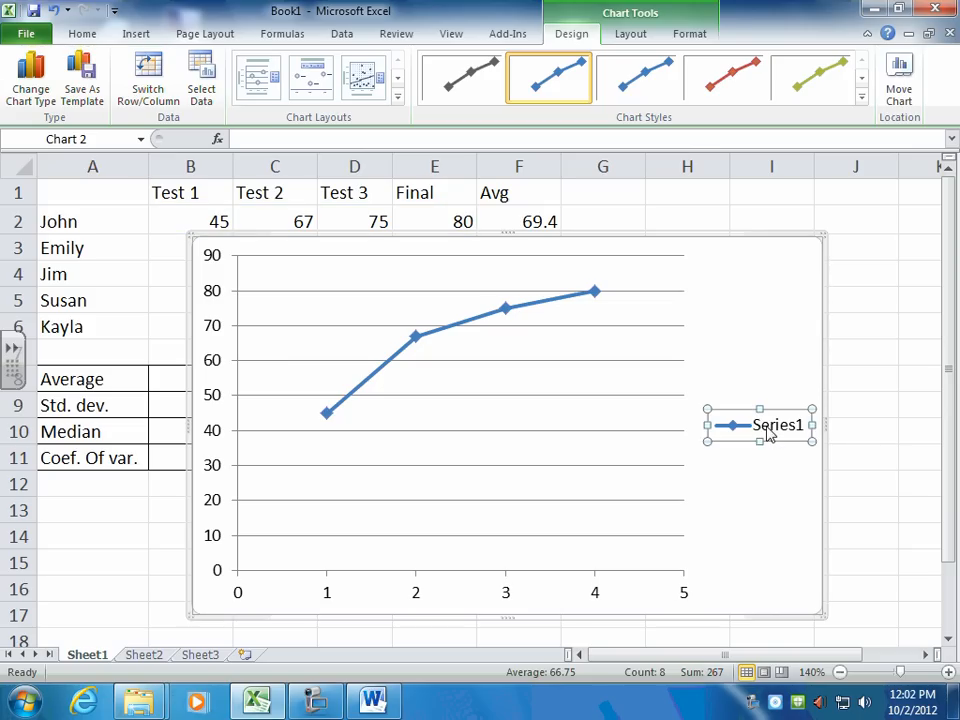
pyautogui.press('Delete')
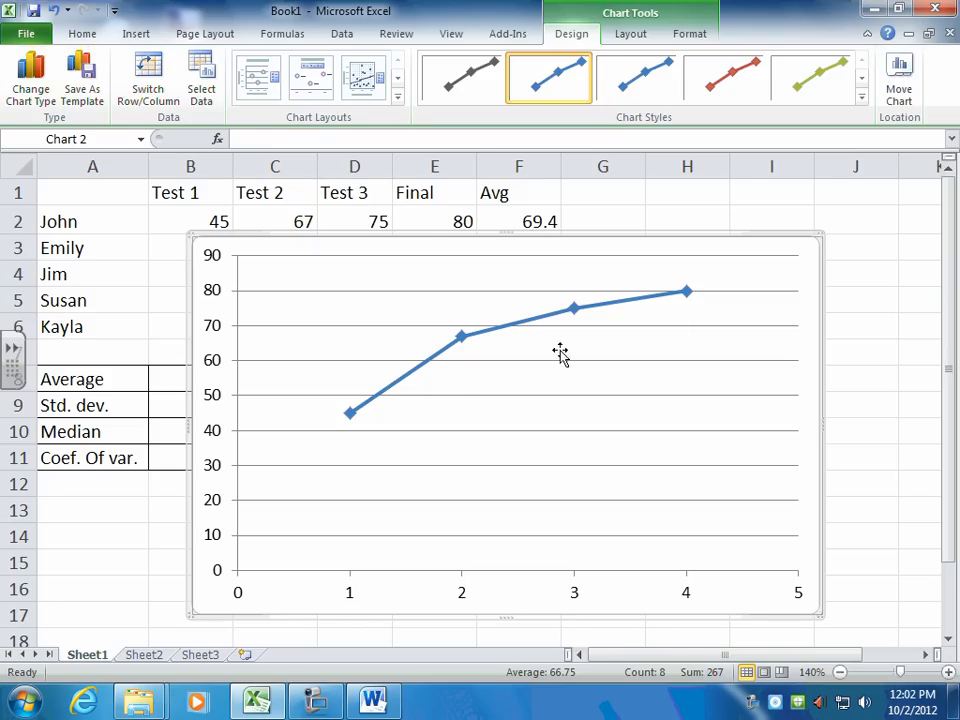
# Examine the chart area formatting settings and the horizontal axis options of the scatter chart.
pyautogui.click(497, 259)
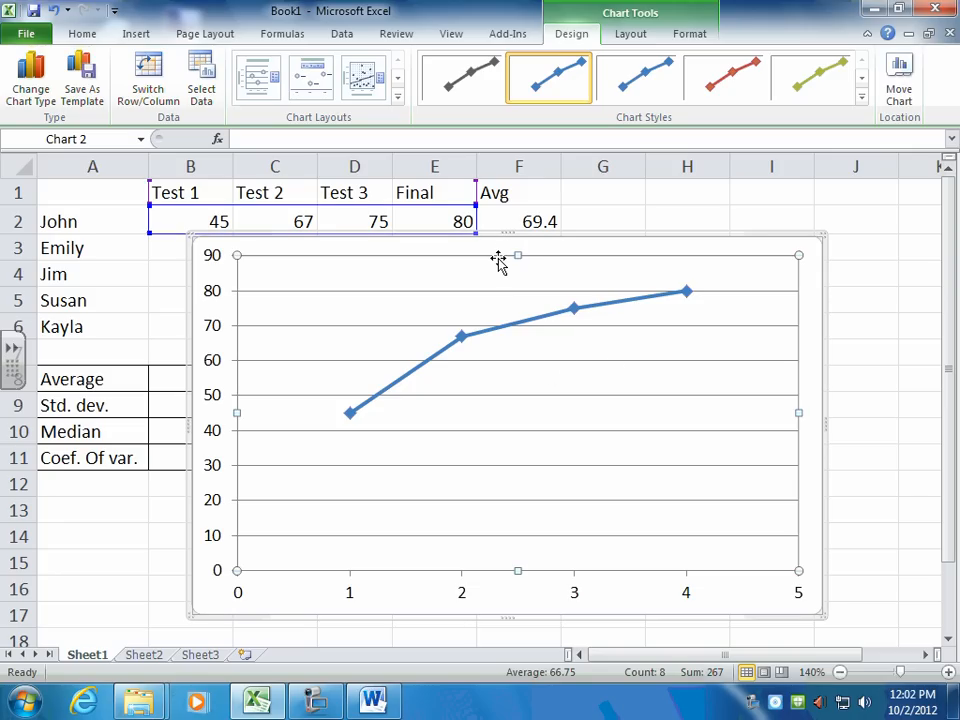
pyautogui.rightClick(536, 255)
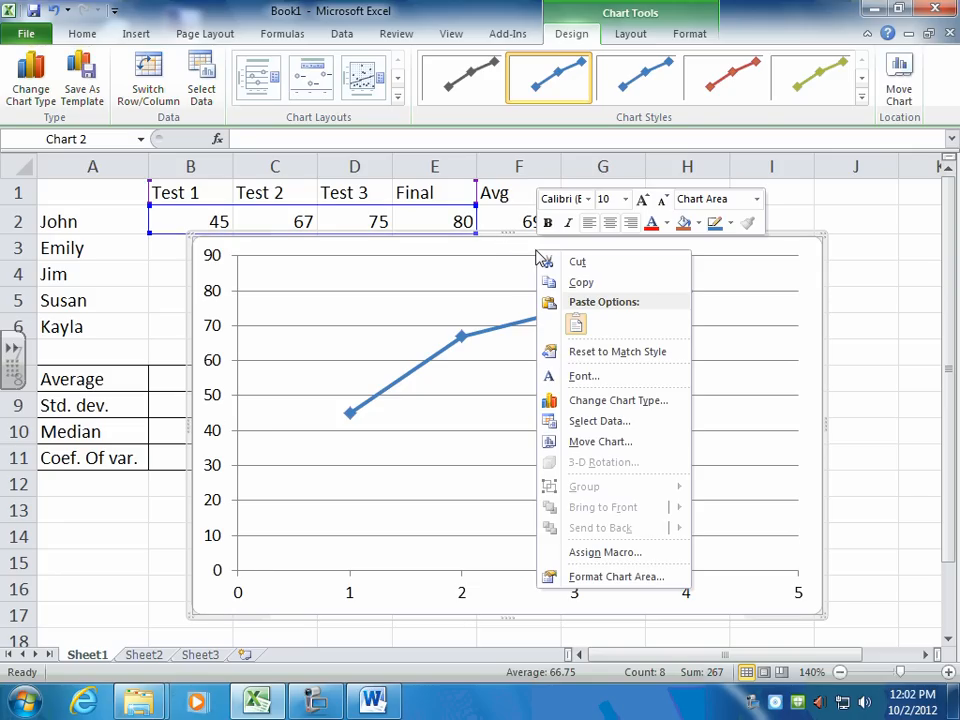
pyautogui.click(615, 578)
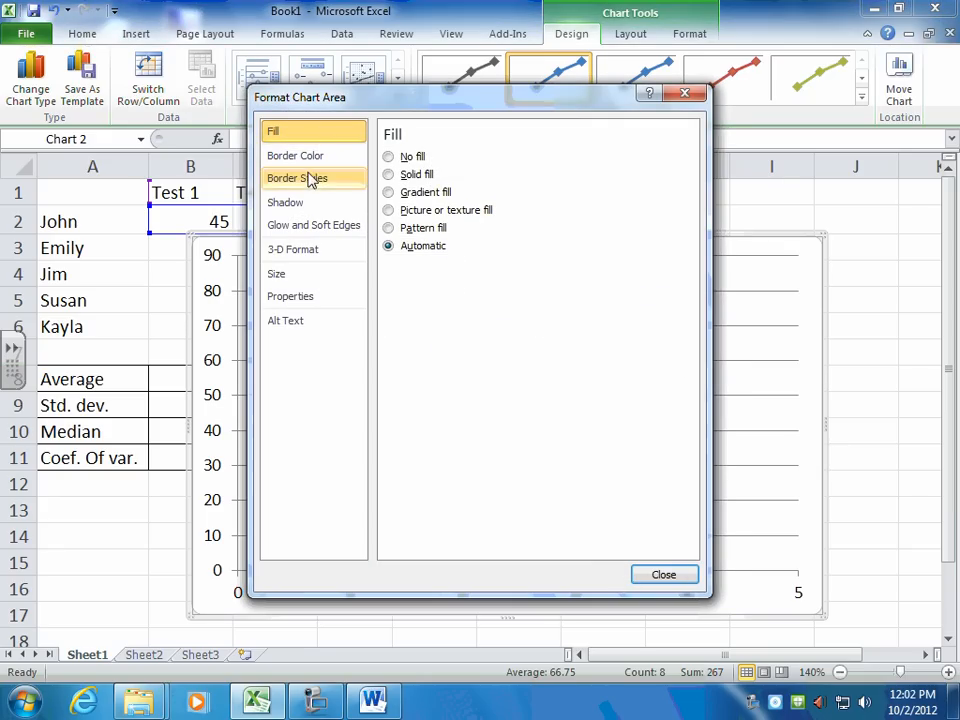
pyautogui.click(663, 576)
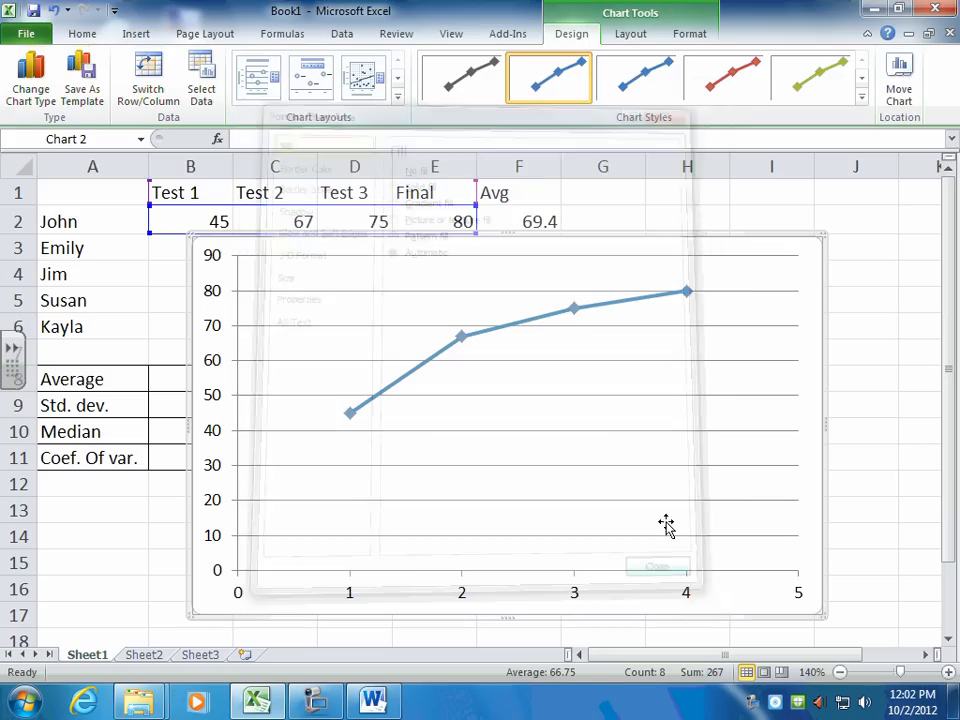
pyautogui.click(462, 599)
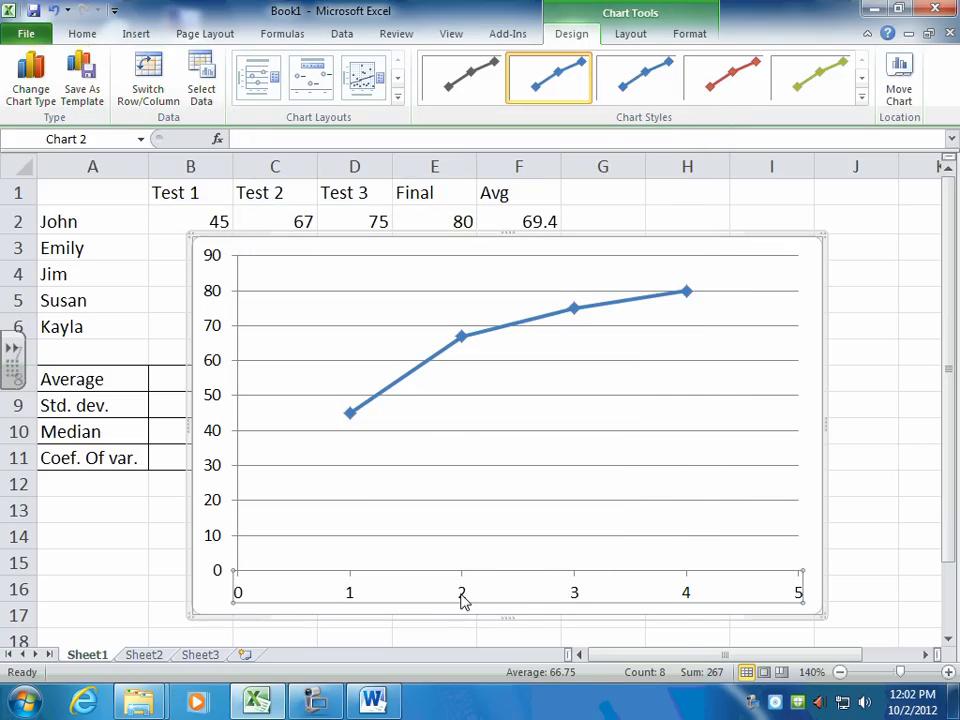
pyautogui.rightClick(462, 599)
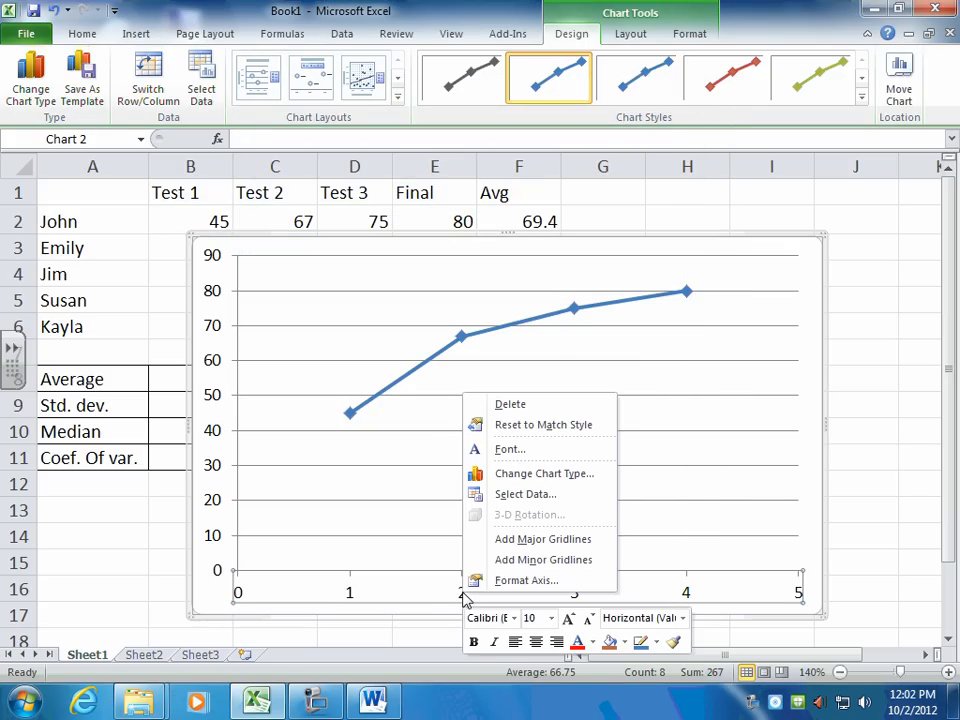
pyautogui.click(518, 581)
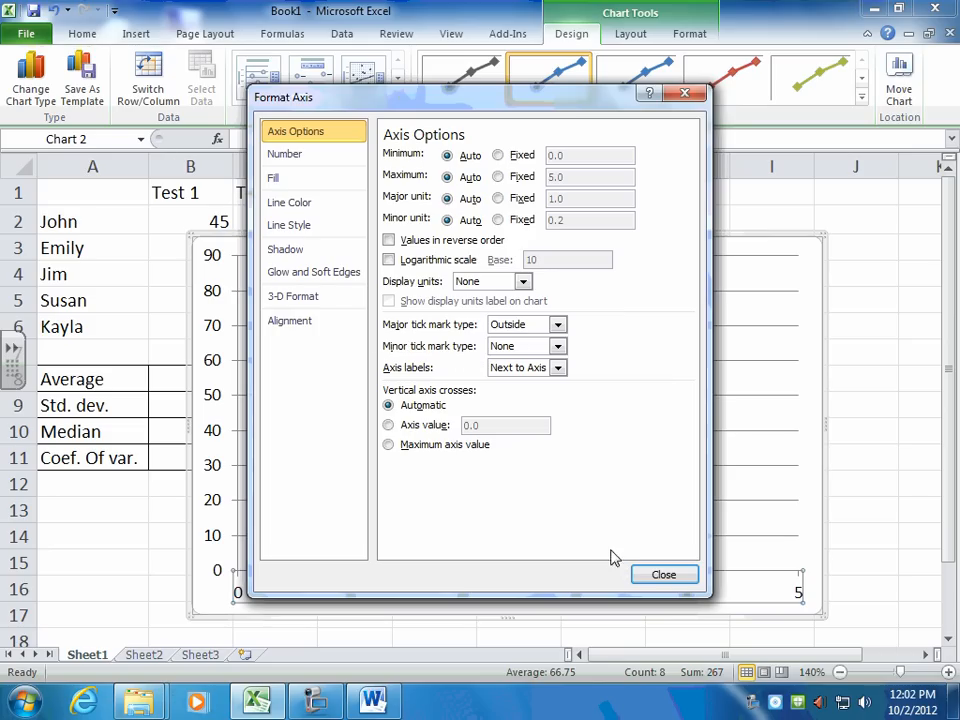
pyautogui.click(665, 577)
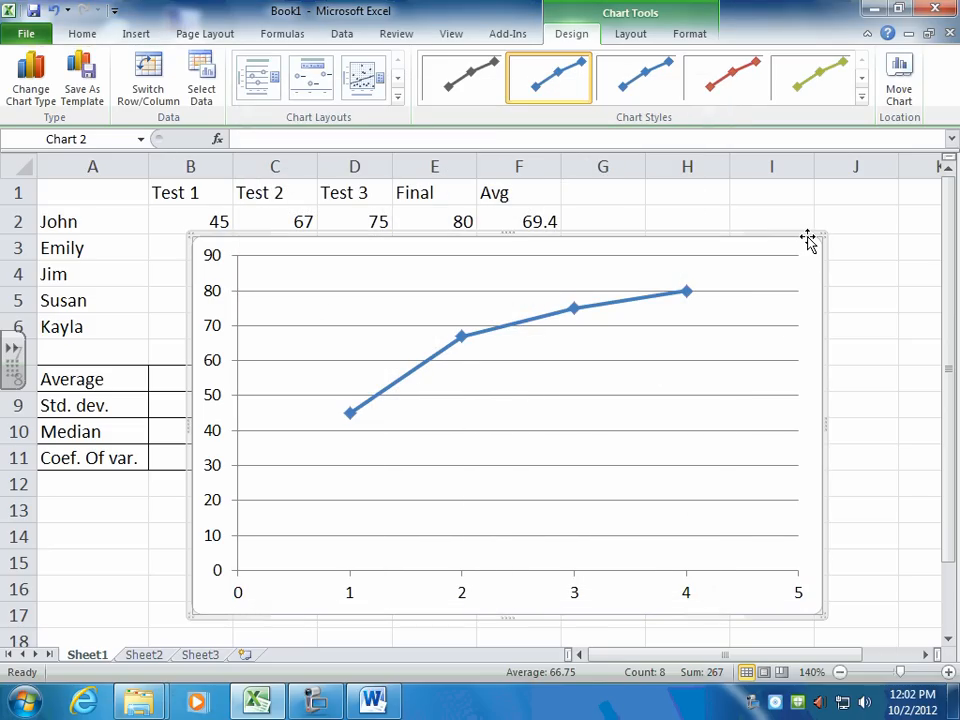
# Delete the scatter chart of the first student's scores from Sheet1.
pyautogui.press('Delete')
pyautogui.click(762, 530)
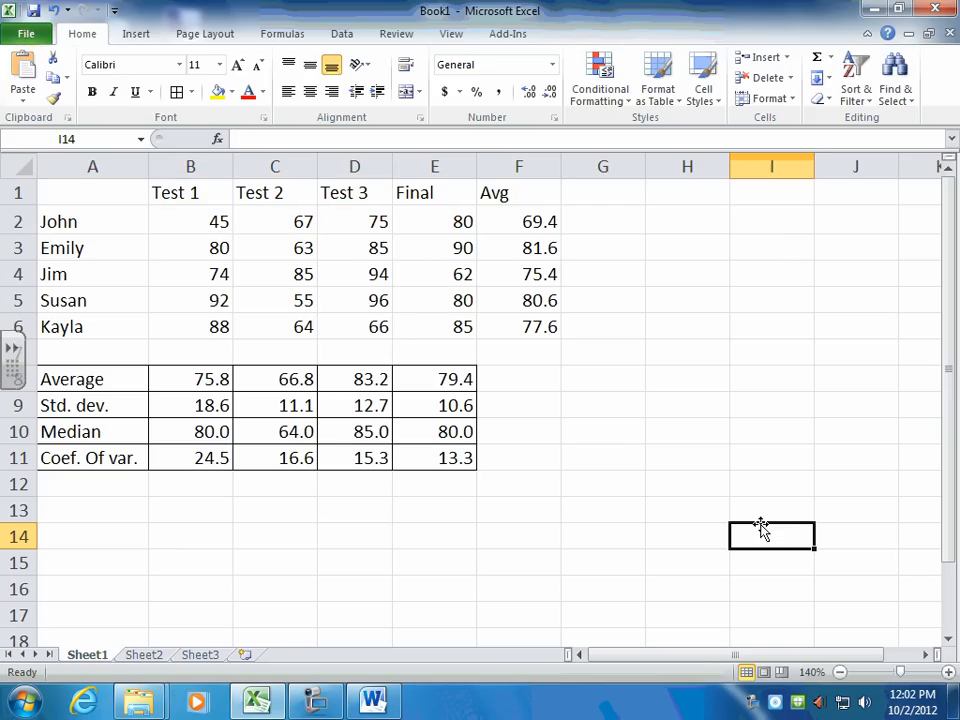
# Enter the labels Test 1, Test 2, Test 3 and Test 4 down cells H9 to H12.
pyautogui.click(687, 405)
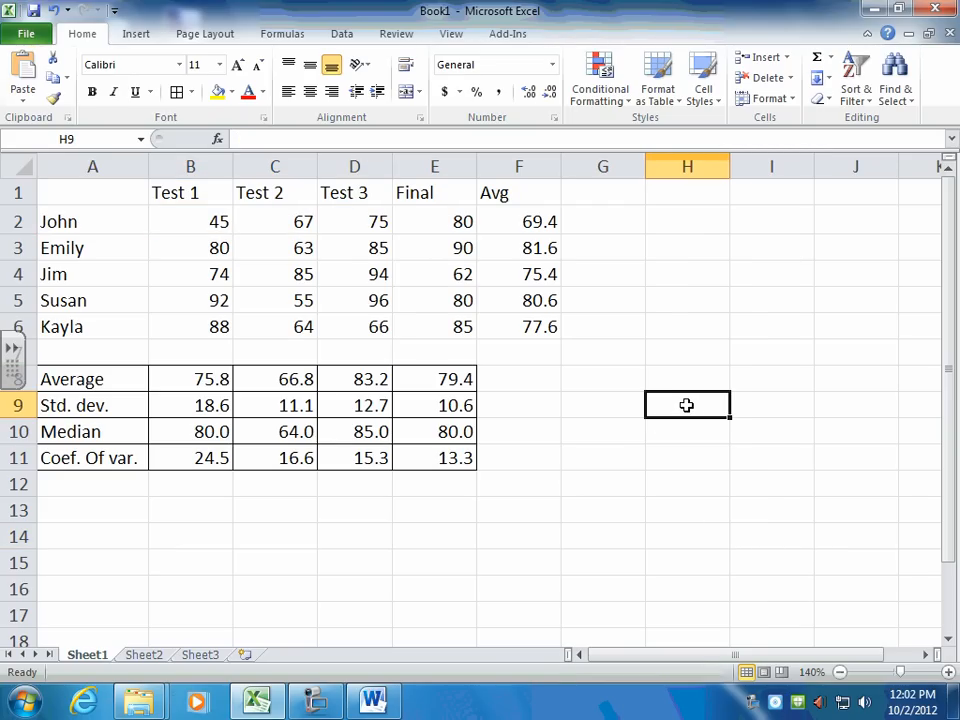
pyautogui.write('Test')
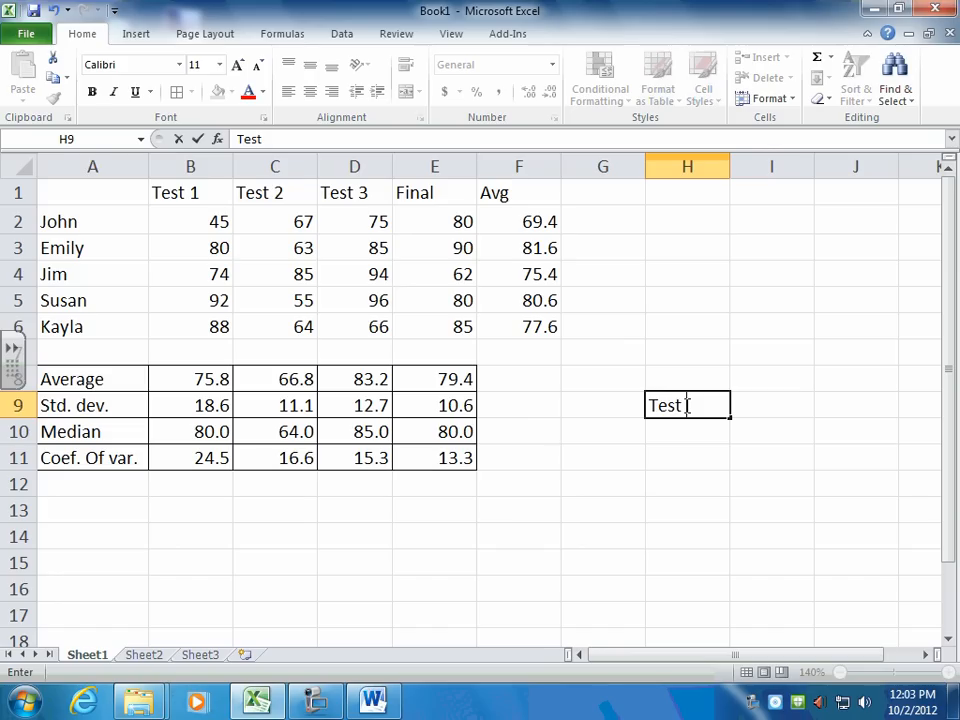
pyautogui.write(' 1')
pyautogui.click(690, 428)
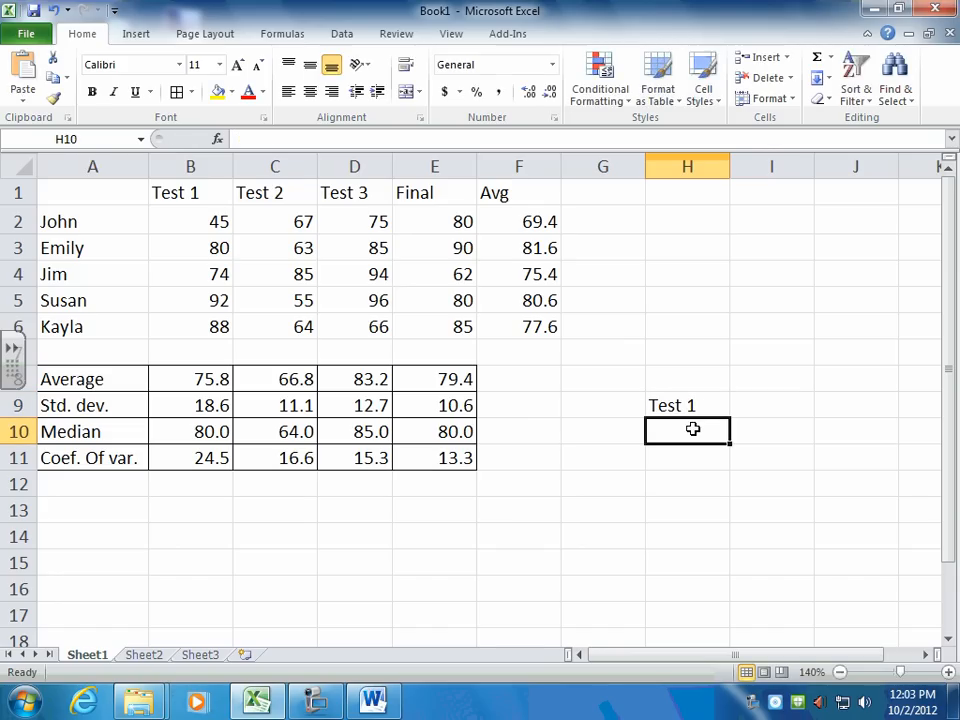
pyautogui.write('Test')
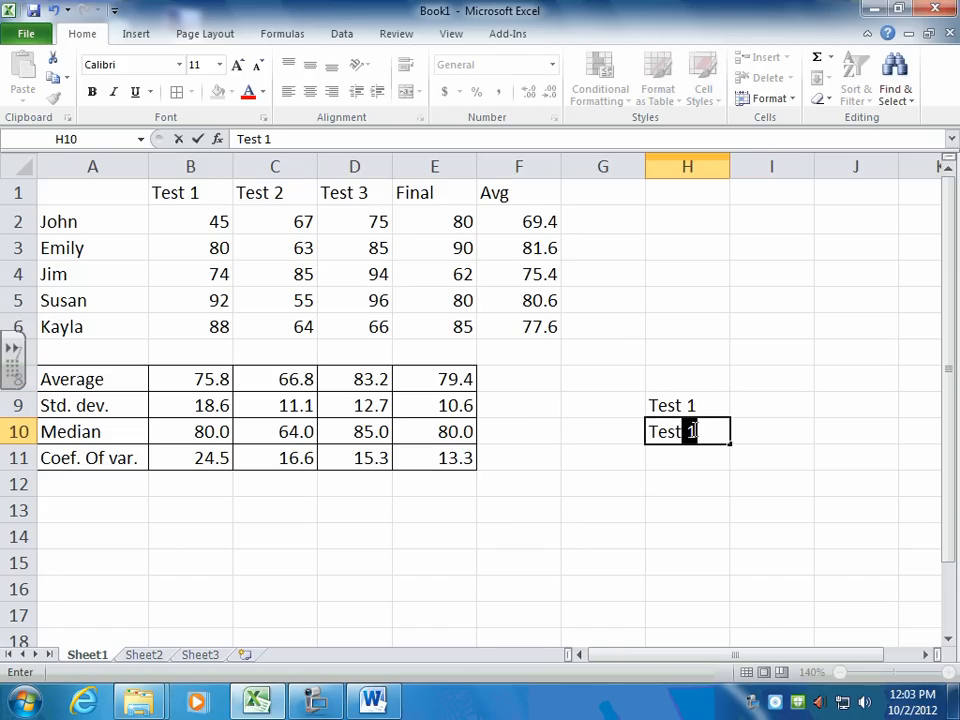
pyautogui.write(' 2')
pyautogui.click(689, 457)
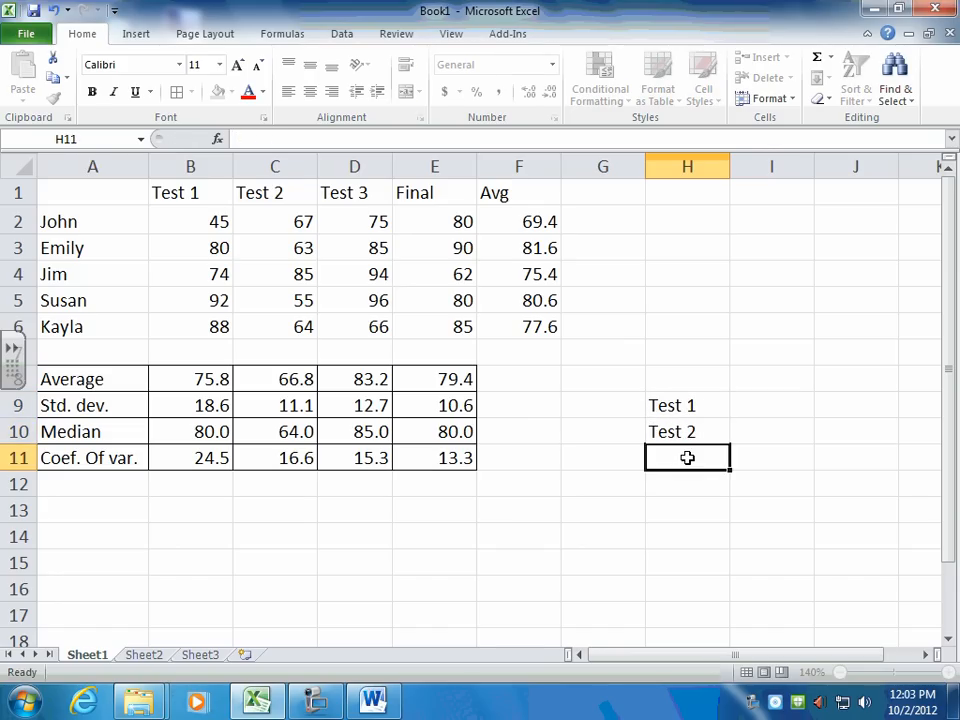
pyautogui.write('Test 3')
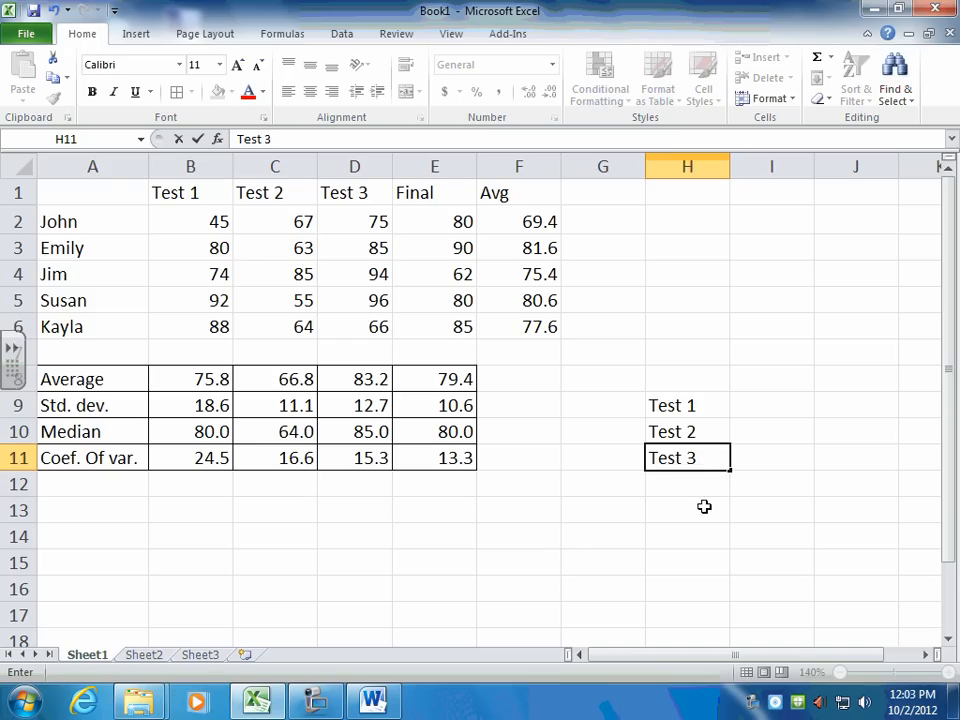
pyautogui.click(692, 489)
pyautogui.write('Test')
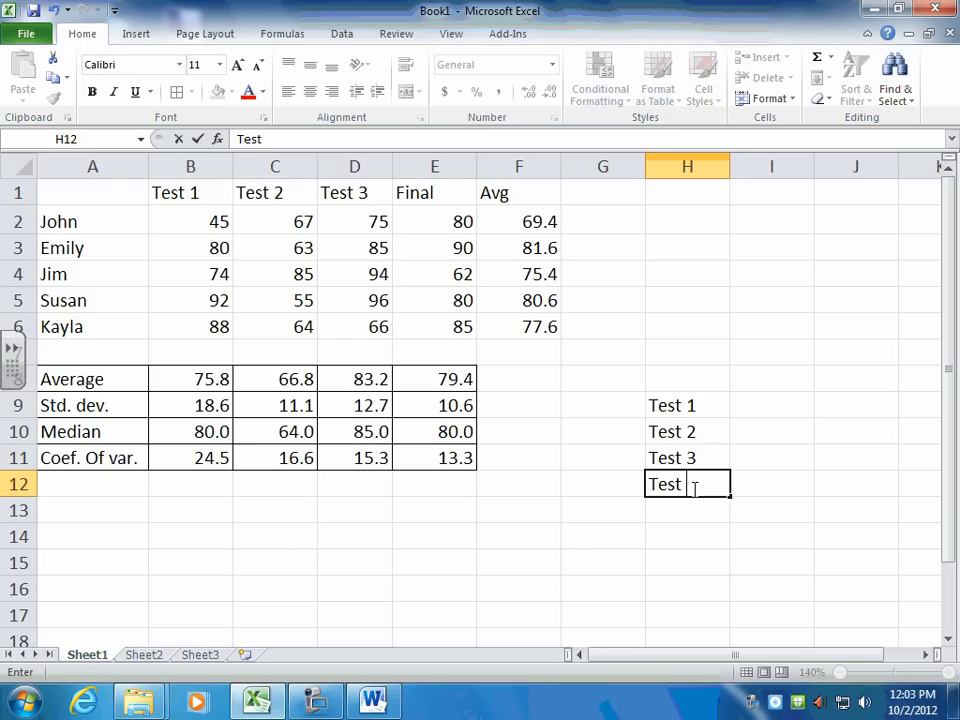
pyautogui.write(' 4')
pyautogui.click(823, 505)
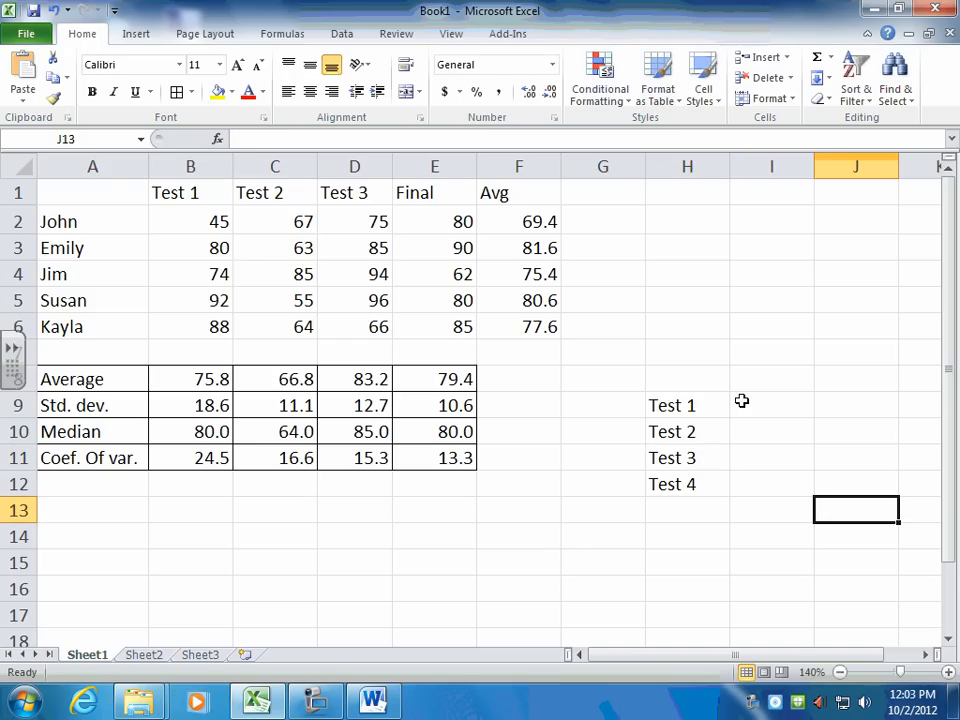
# Enter the first student's scores 45, 67, 75 and 80 beside the test labels in cells I9 to I12.
pyautogui.click(740, 405)
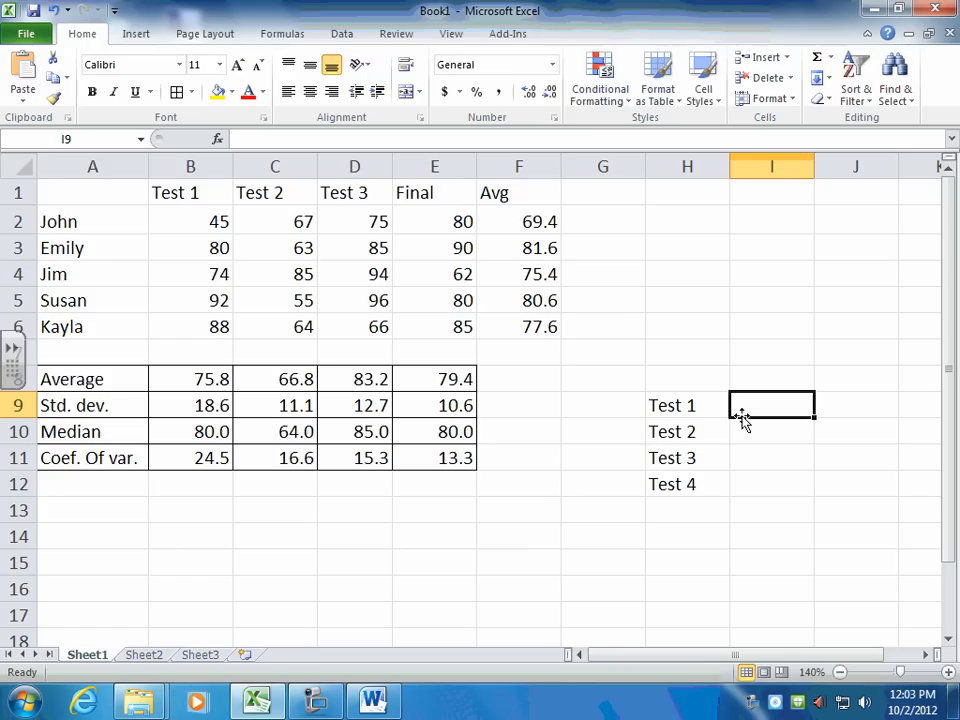
pyautogui.write('45')
pyautogui.press('Return')
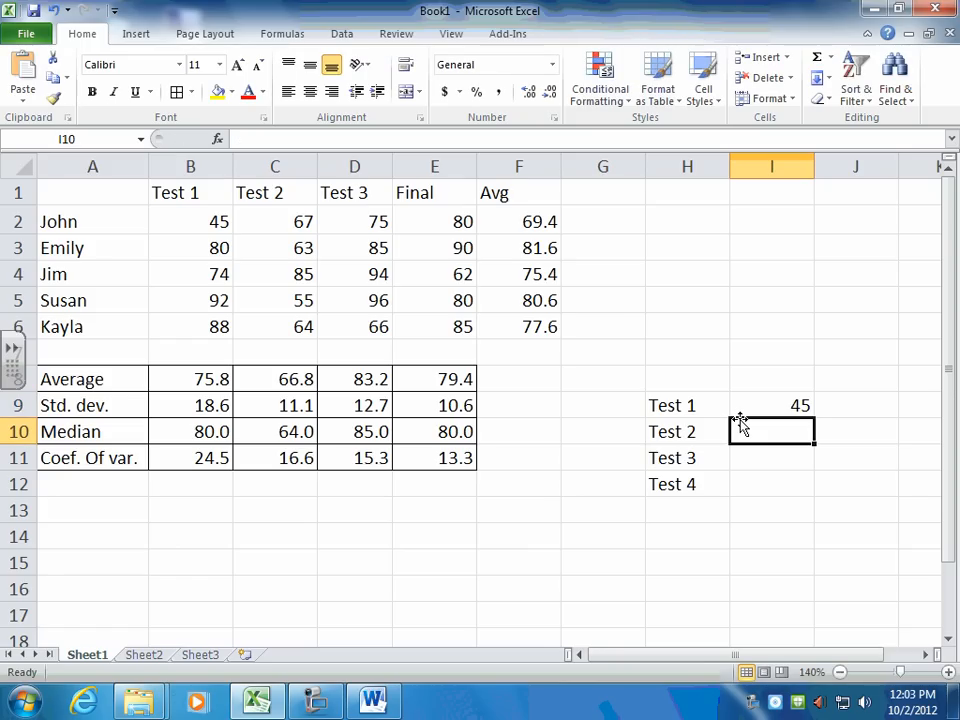
pyautogui.write('67')
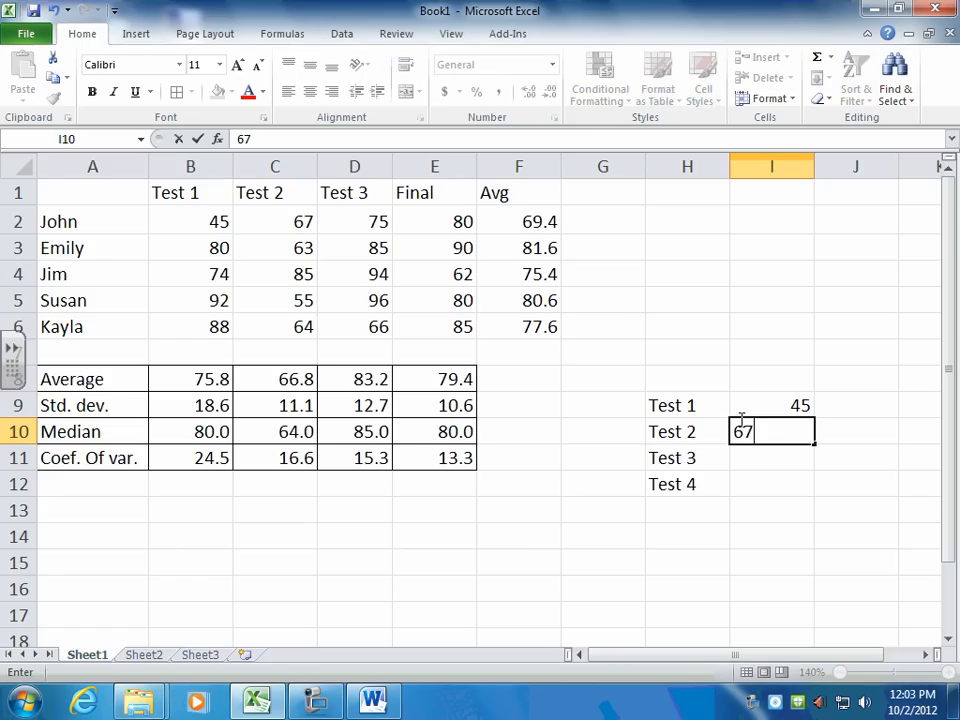
pyautogui.press('Return')
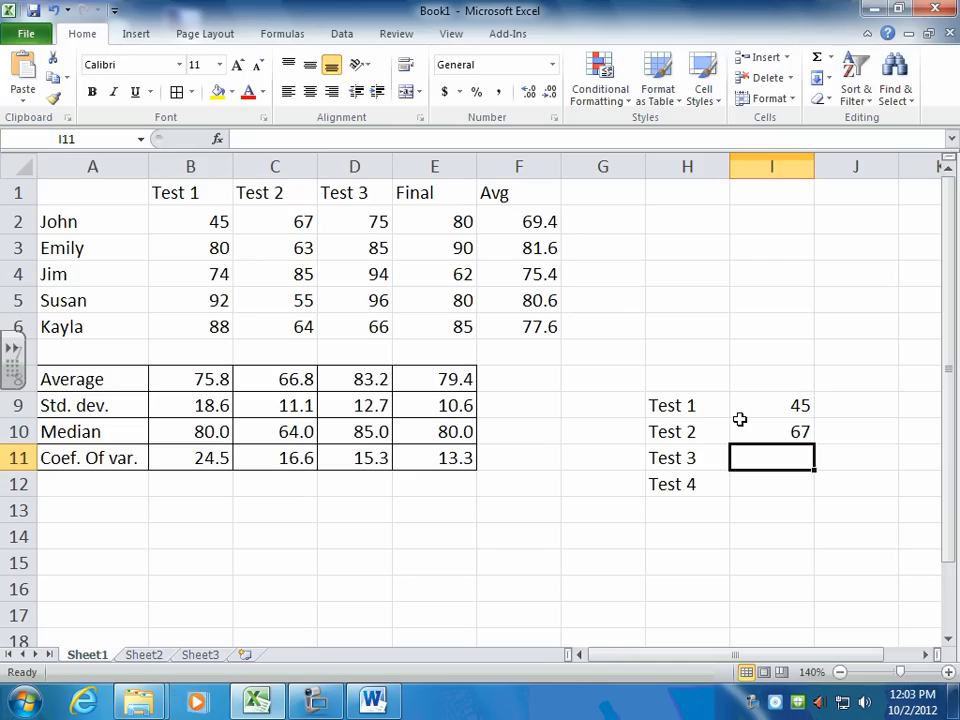
pyautogui.write('75')
pyautogui.press('Return')
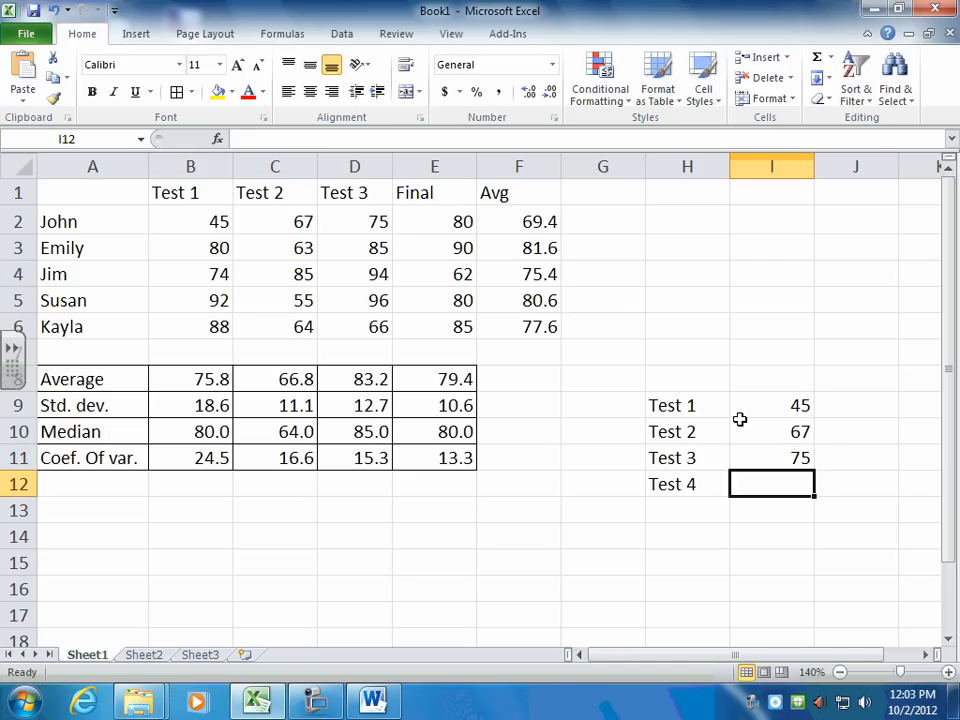
pyautogui.write('80')
pyautogui.press('Return')
# Insert a scatter chart with straight lines and markers from the test labels and scores in H9:I12, and remove its legend.
pyautogui.moveTo(679, 403); pyautogui.dragTo(781, 484)
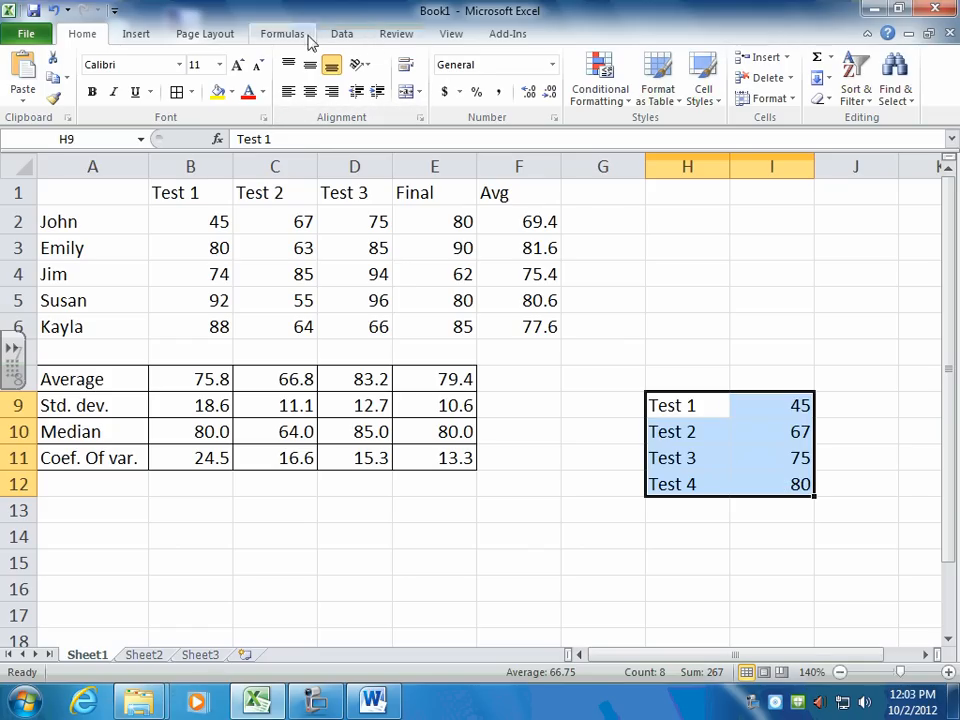
pyautogui.click(138, 33)
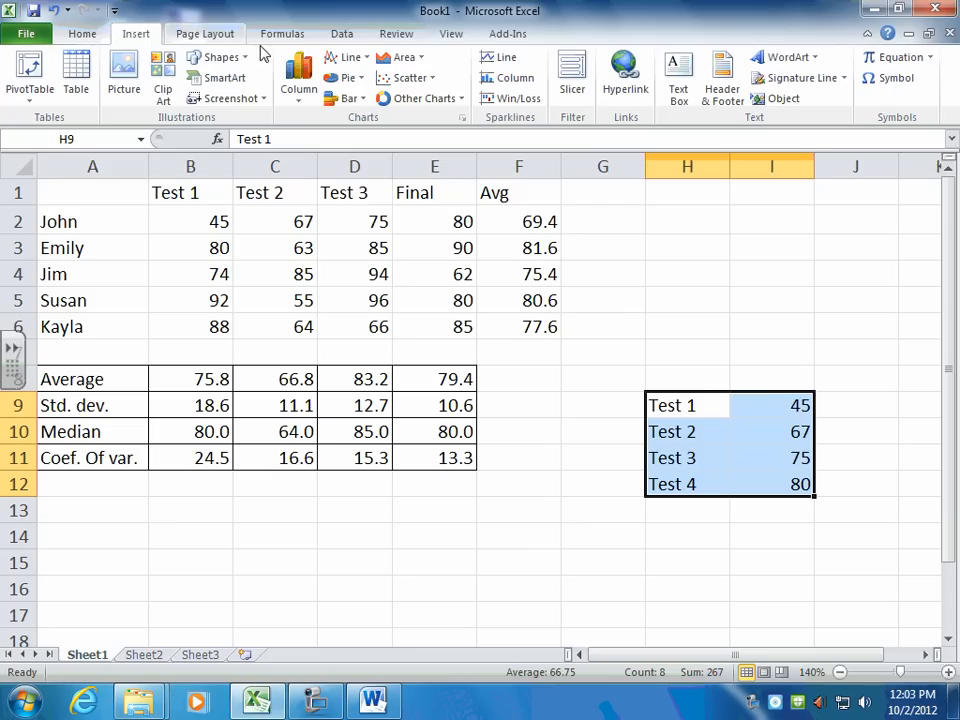
pyautogui.click(422, 85)
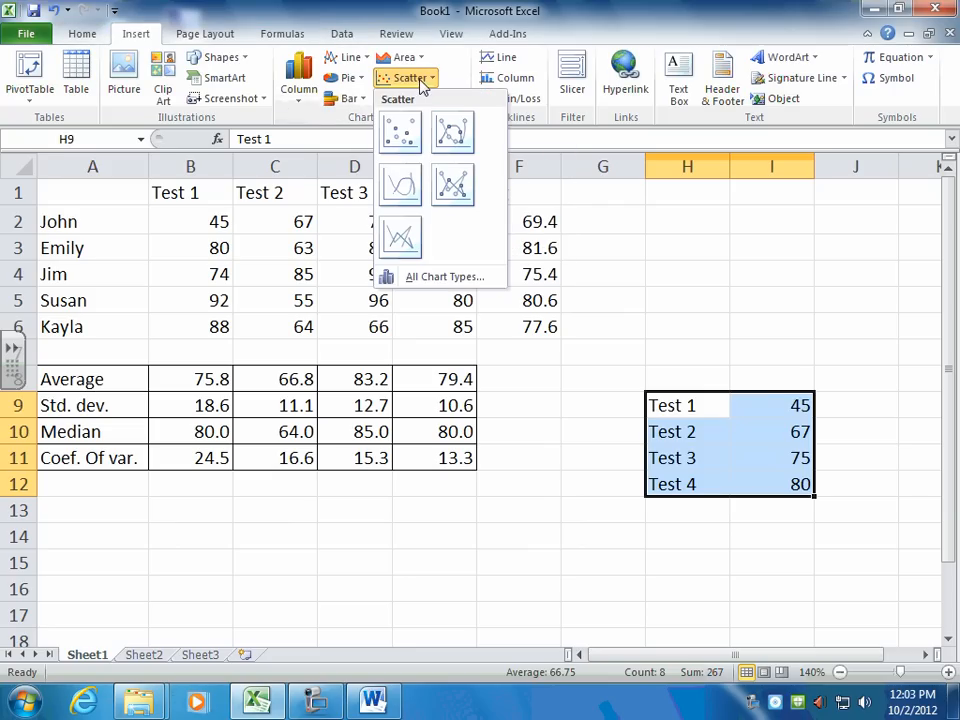
pyautogui.click(452, 186)
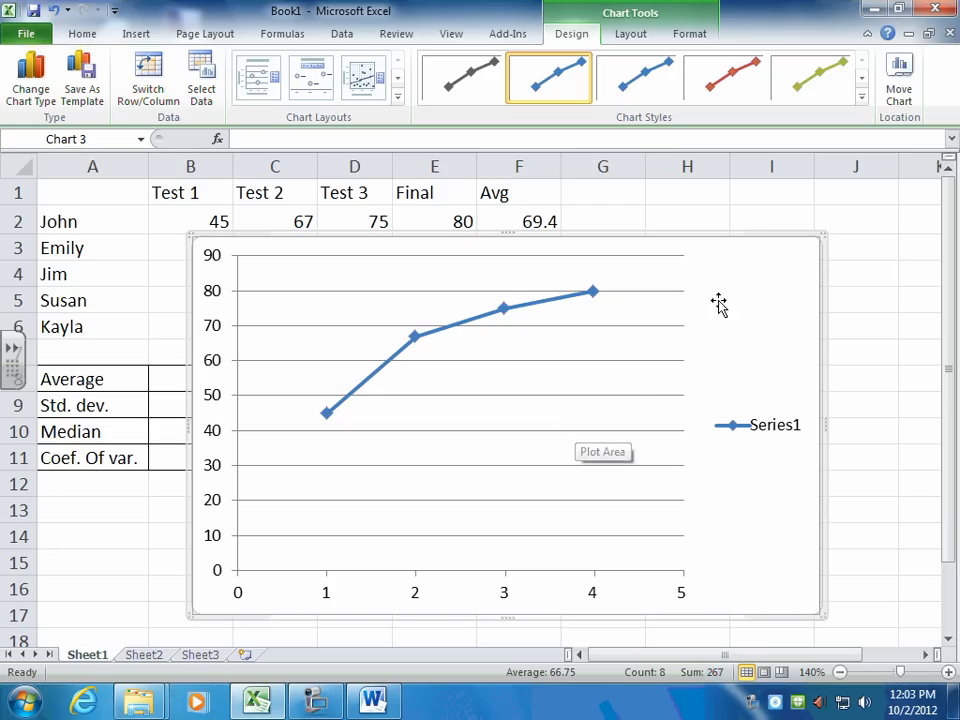
pyautogui.click(740, 424)
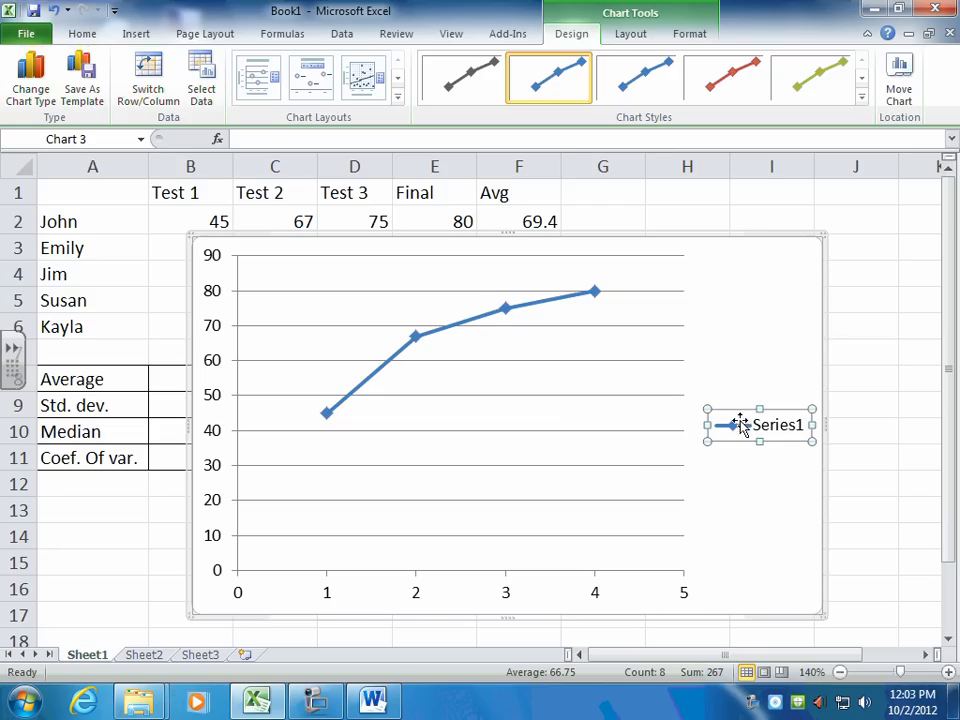
pyautogui.press('Delete')
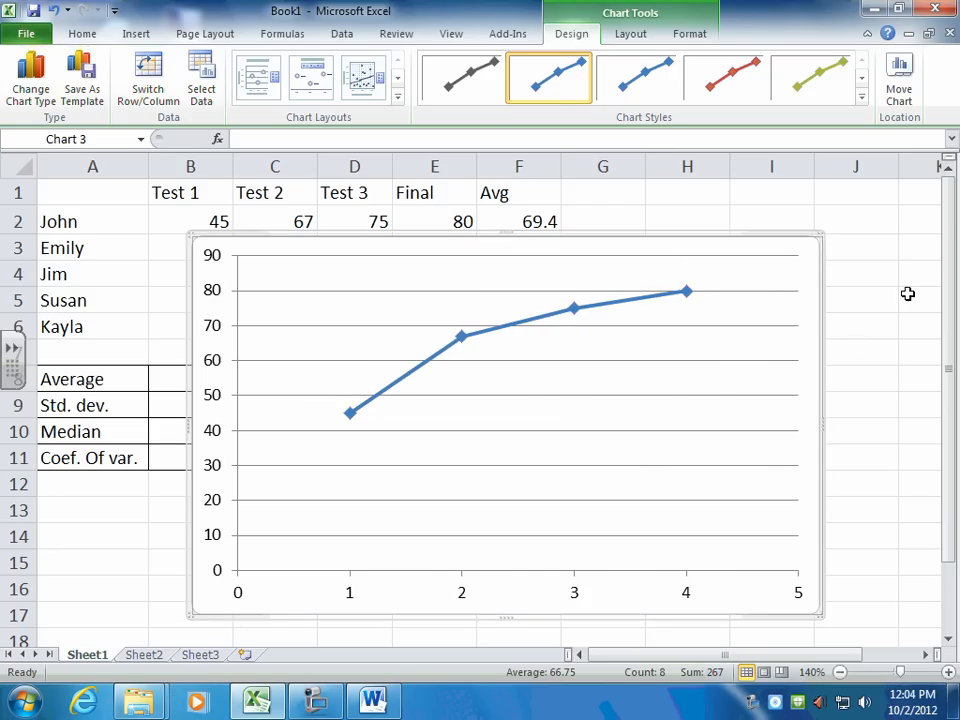
# Delete the scatter chart made from the test labels and scores in H9:I12.
pyautogui.click(865, 233)
pyautogui.click(795, 240)
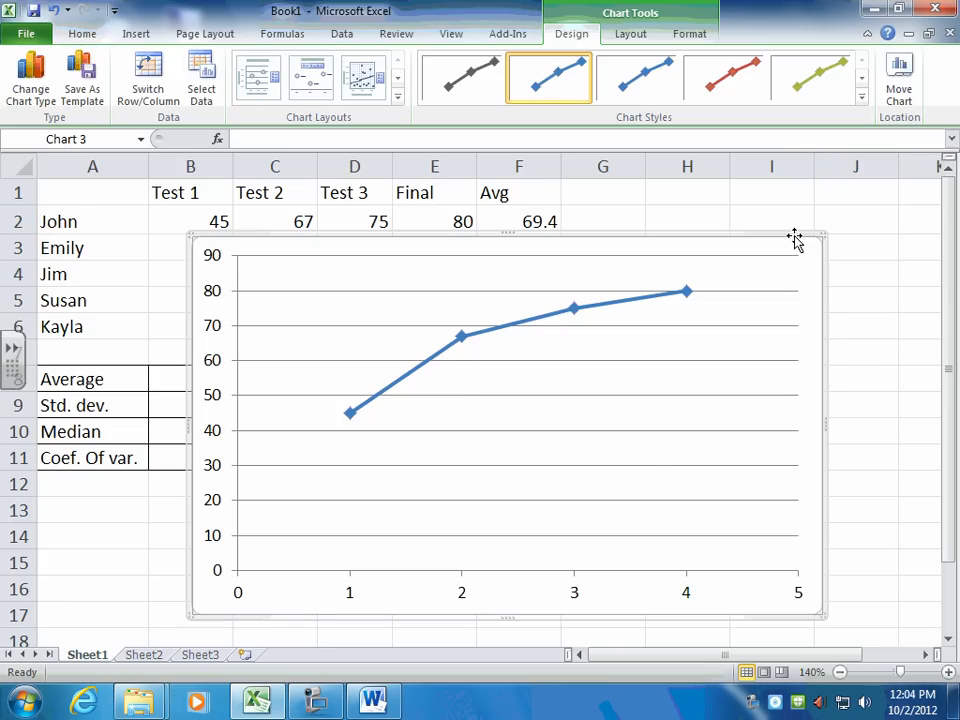
pyautogui.press('Delete')
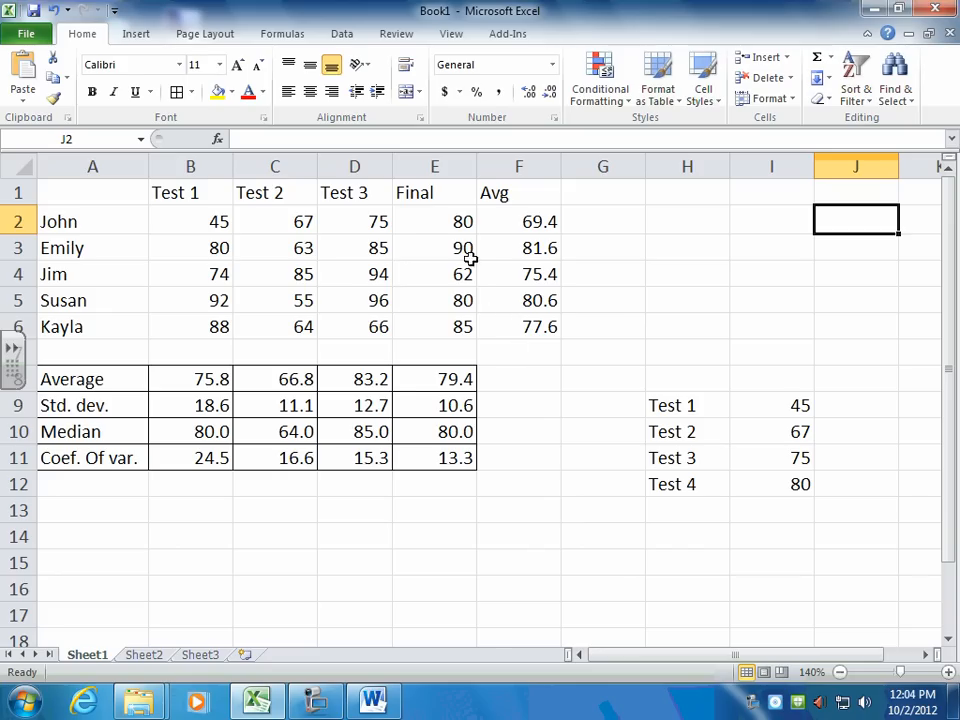
# Insert a scatter chart with straight lines and markers from the Final and Avg columns in E1:F6.
pyautogui.click(426, 193)
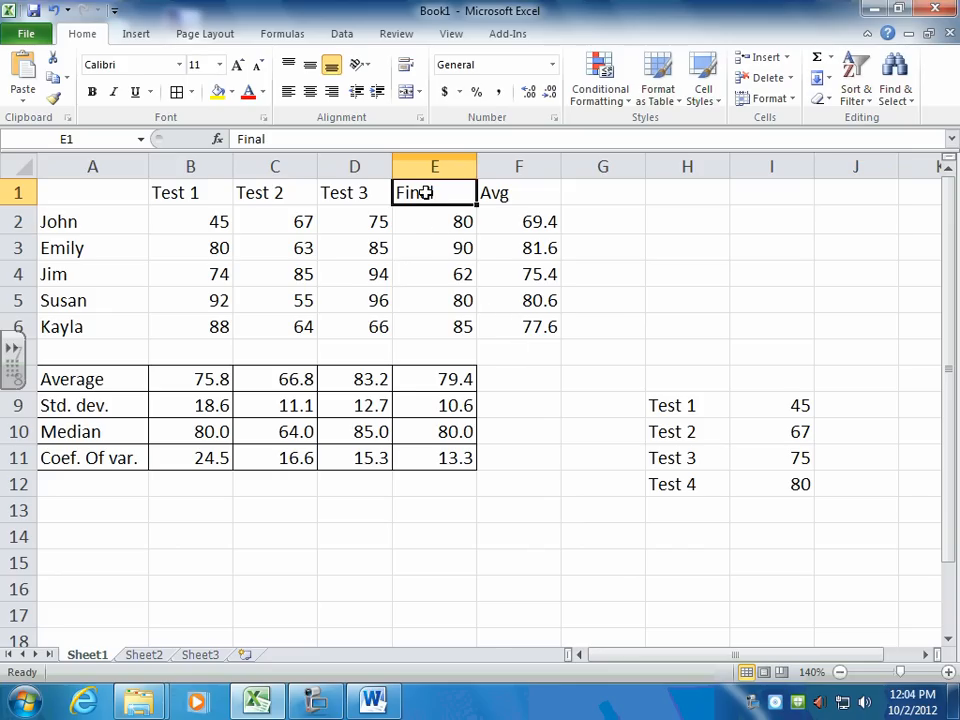
pyautogui.click(433, 221)
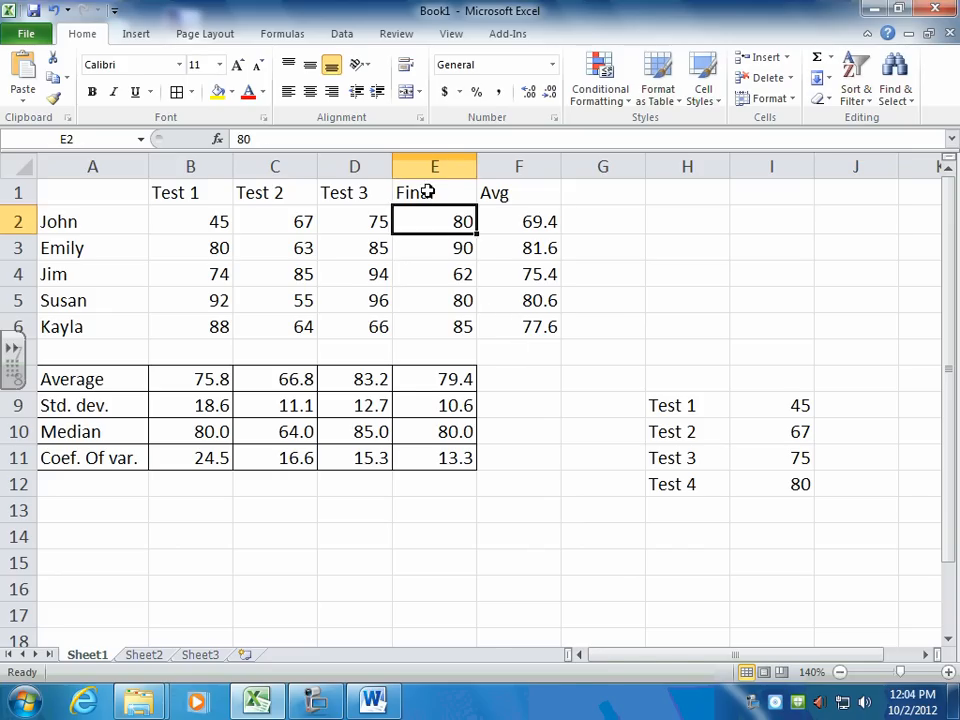
pyautogui.moveTo(428, 189); pyautogui.dragTo(530, 335)
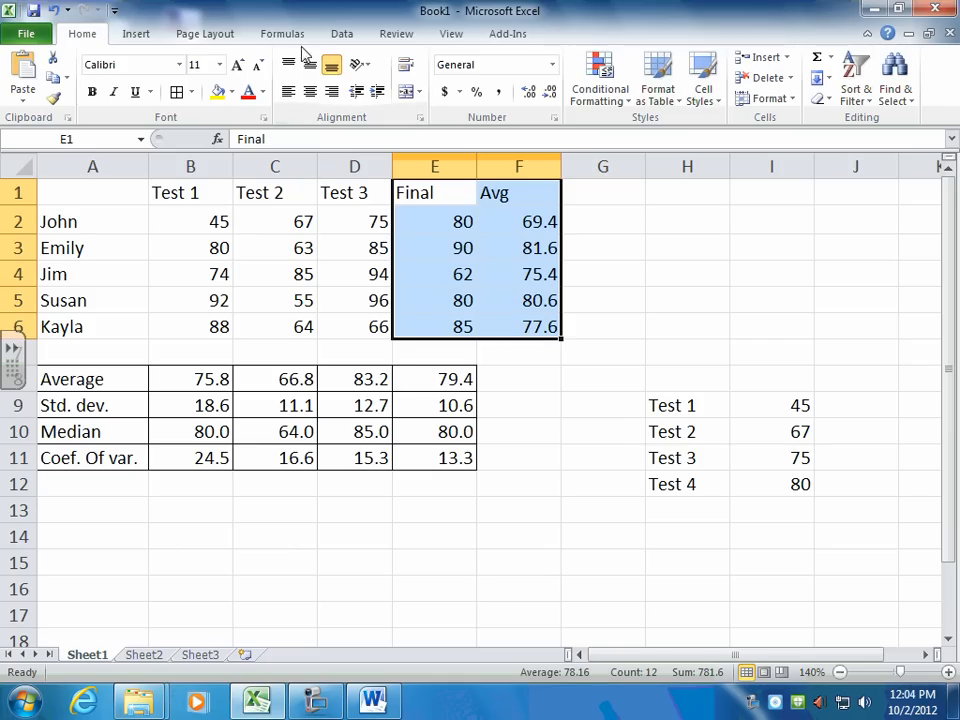
pyautogui.click(139, 37)
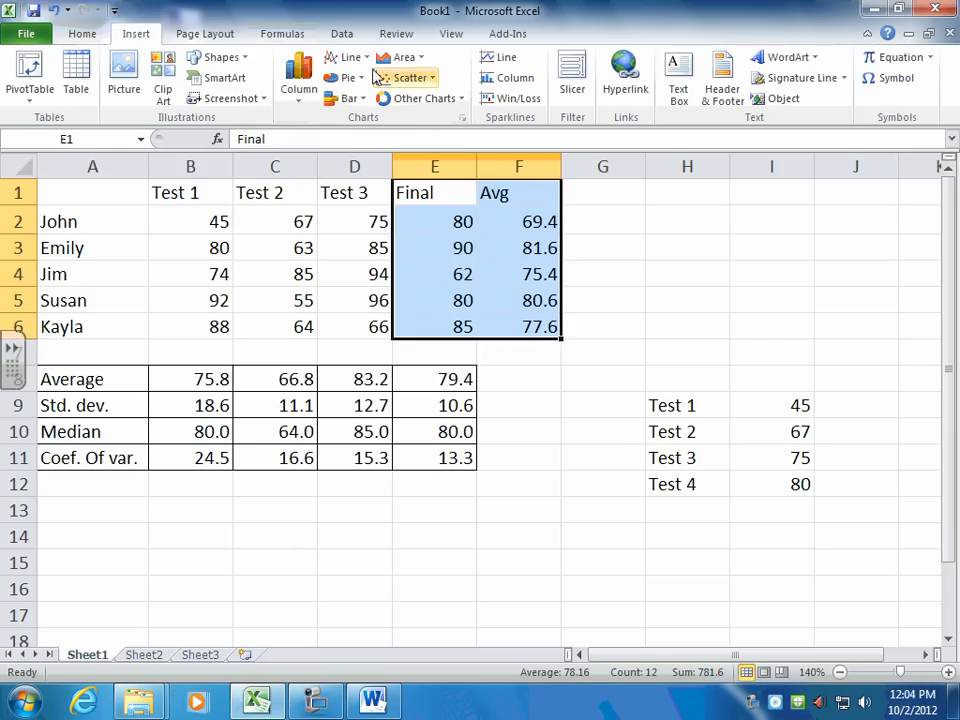
pyautogui.click(405, 78)
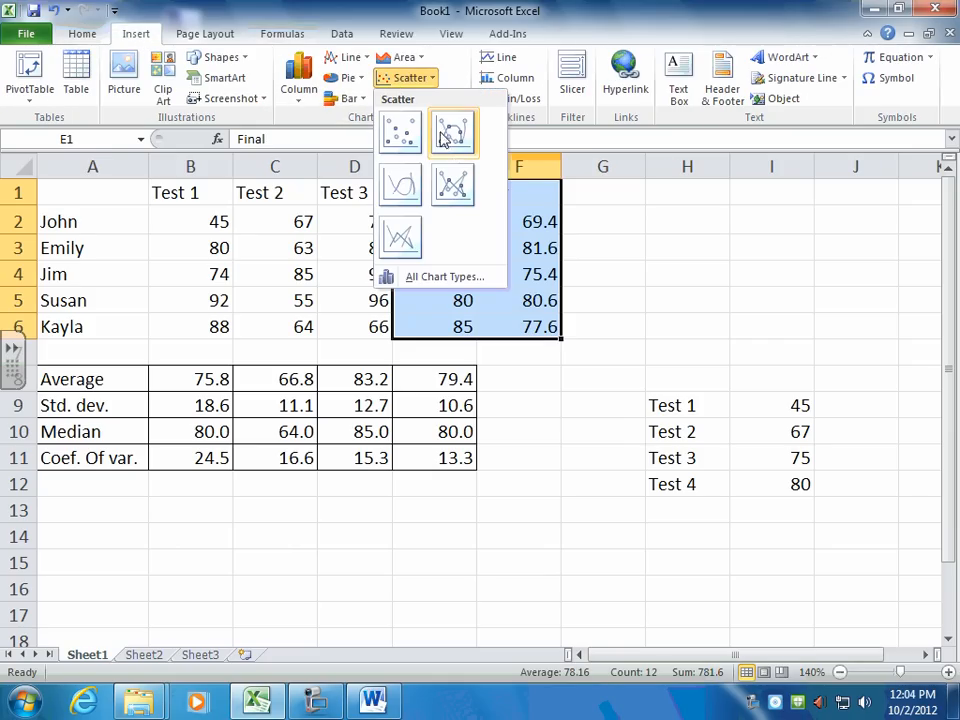
pyautogui.click(452, 194)
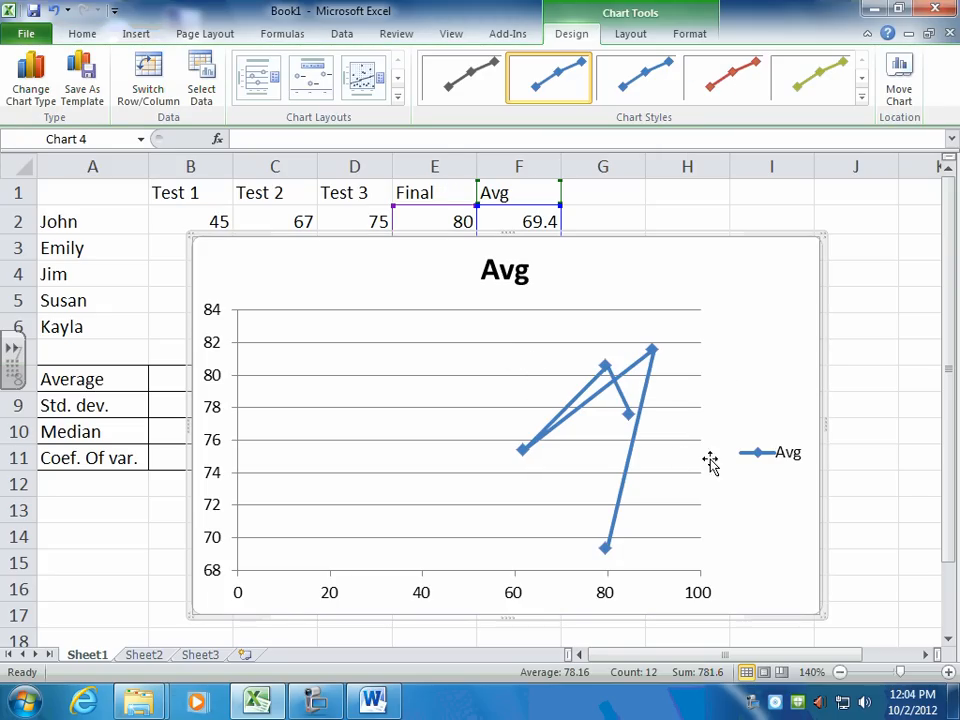
# Delete the straight-line scatter chart of the Final and Avg scores.
pyautogui.rightClick(797, 242)
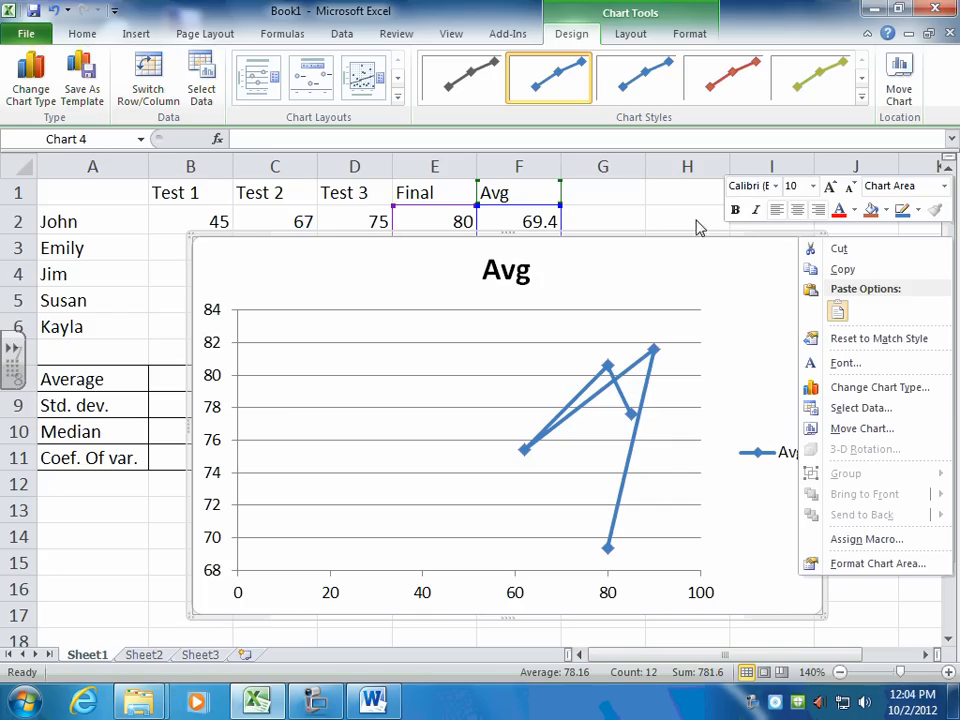
pyautogui.press('Escape')
pyautogui.press('Delete')
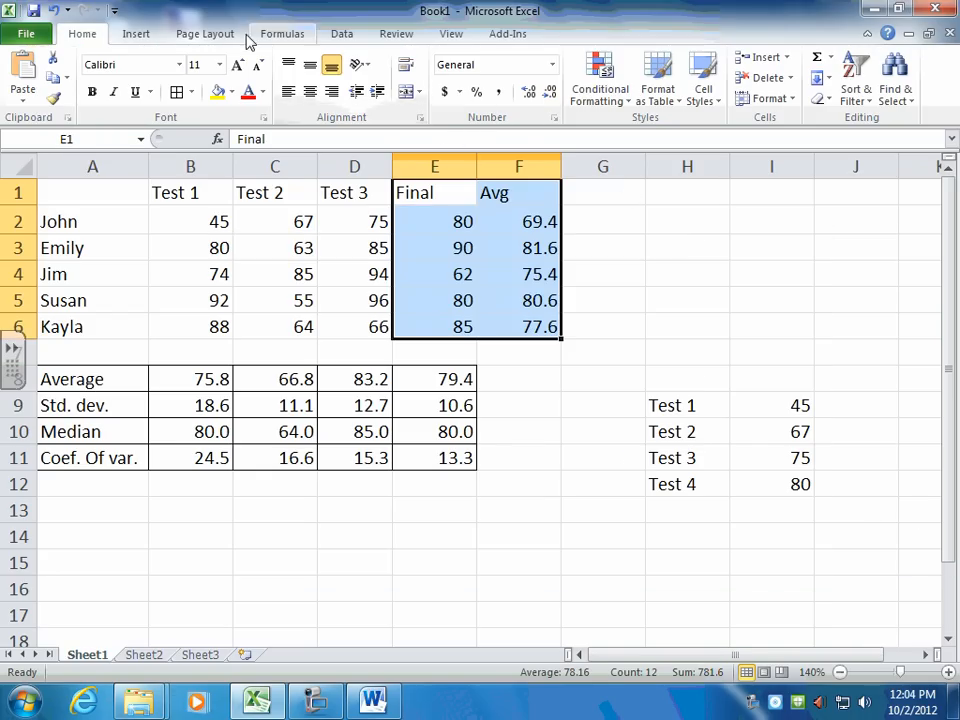
# Insert a markers-only scatter chart from the Final and Avg columns in E1:F6, and remove its legend.
pyautogui.click(137, 36)
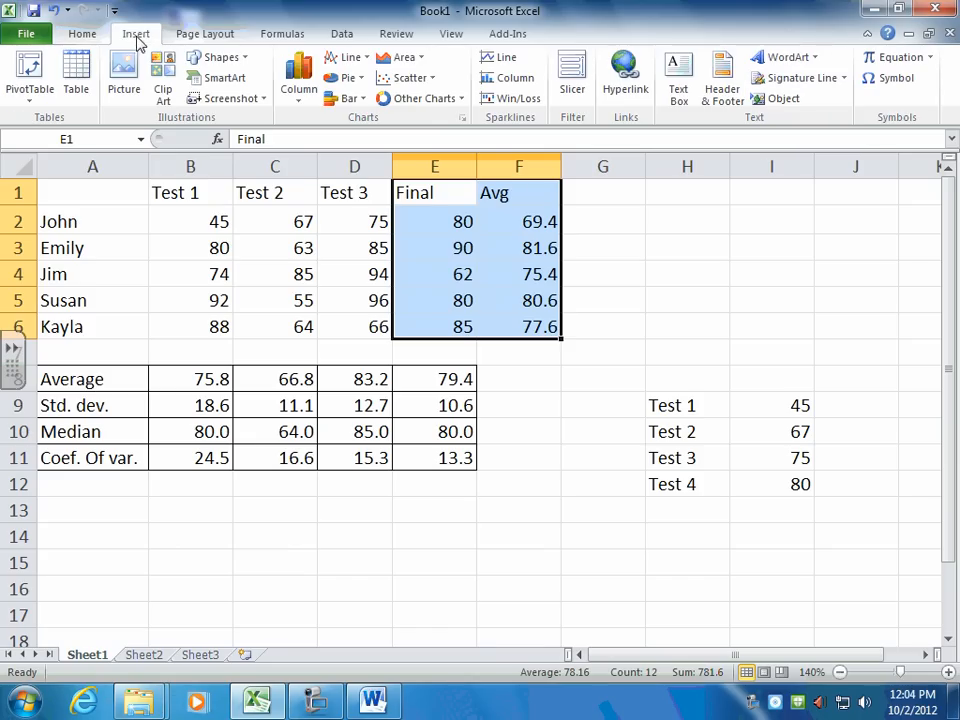
pyautogui.click(420, 80)
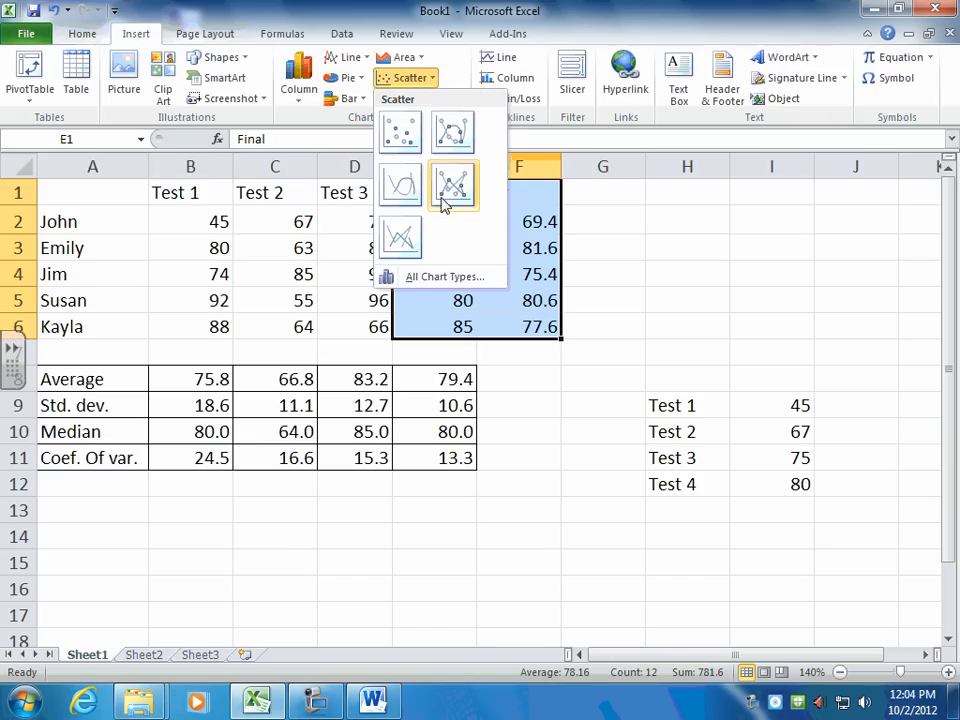
pyautogui.click(400, 131)
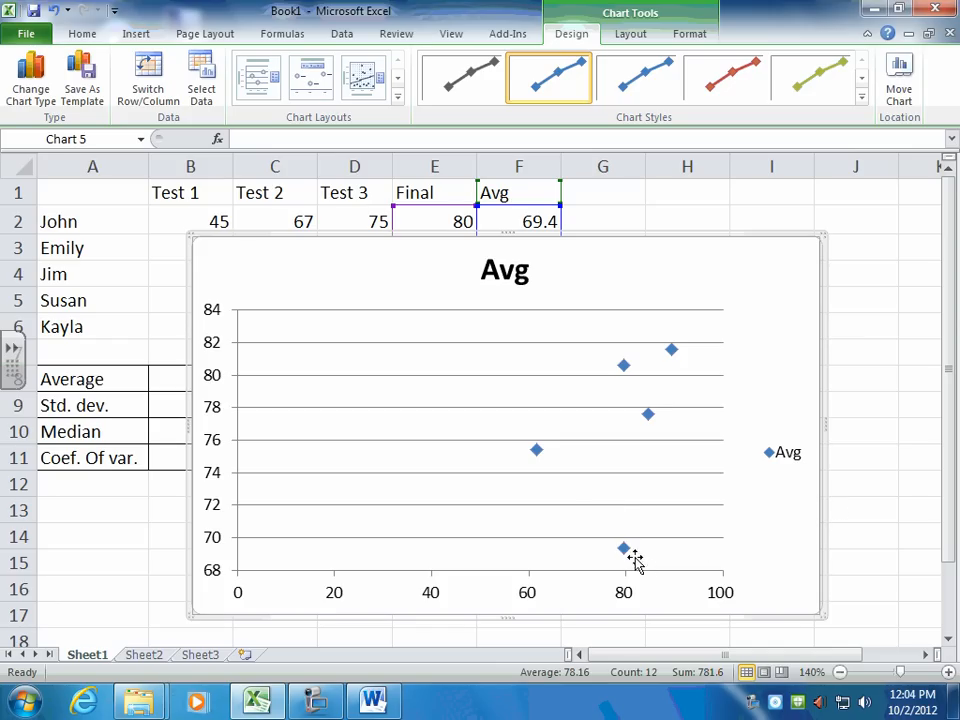
pyautogui.moveTo(625, 552)
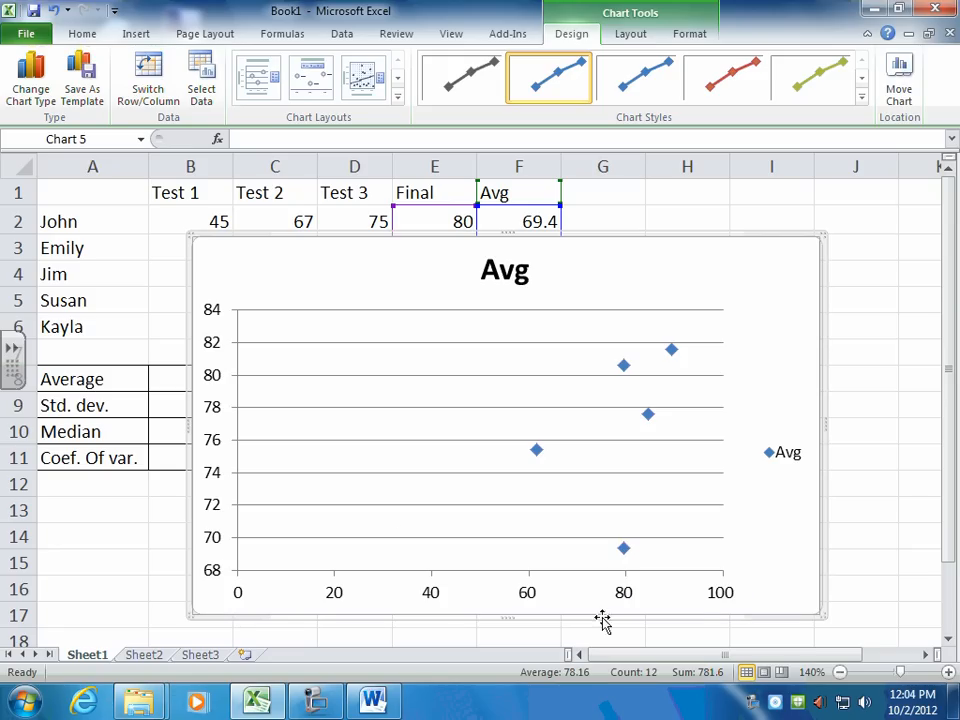
pyautogui.click(769, 452)
pyautogui.click(768, 451)
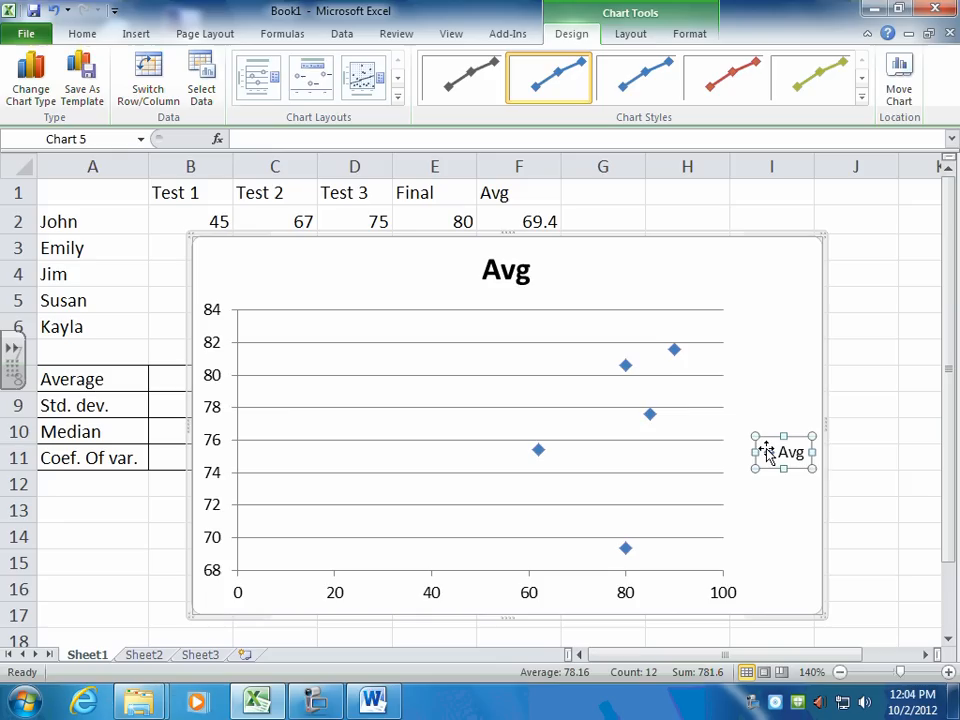
pyautogui.press('Delete')
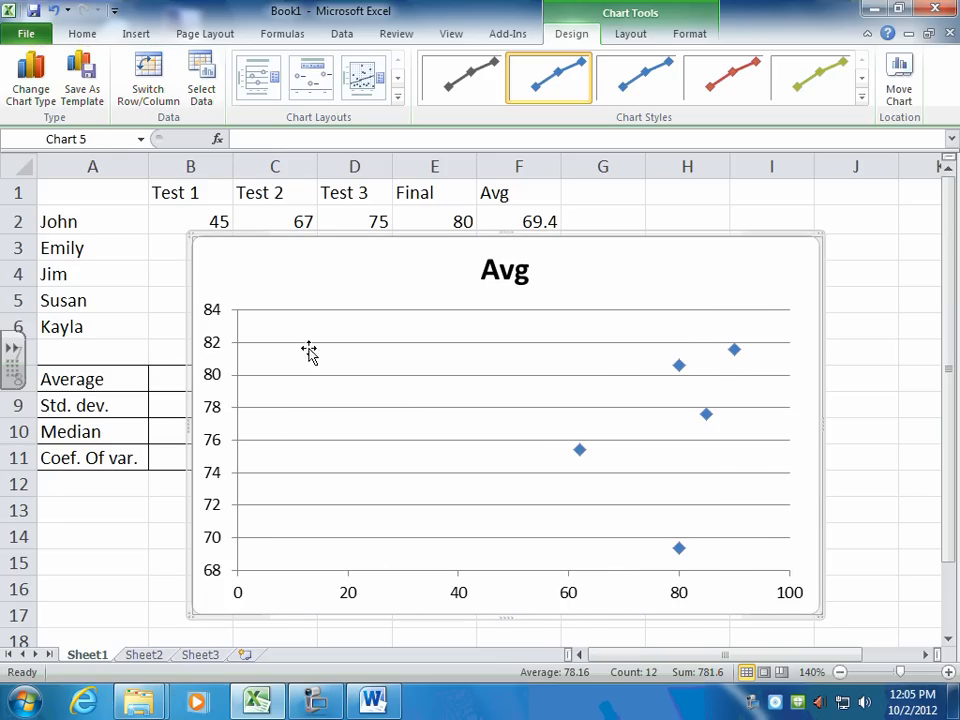
# Examine the horizontal axis formatting options of the Final and Avg scatter chart.
pyautogui.click(789, 598)
pyautogui.rightClick(789, 598)
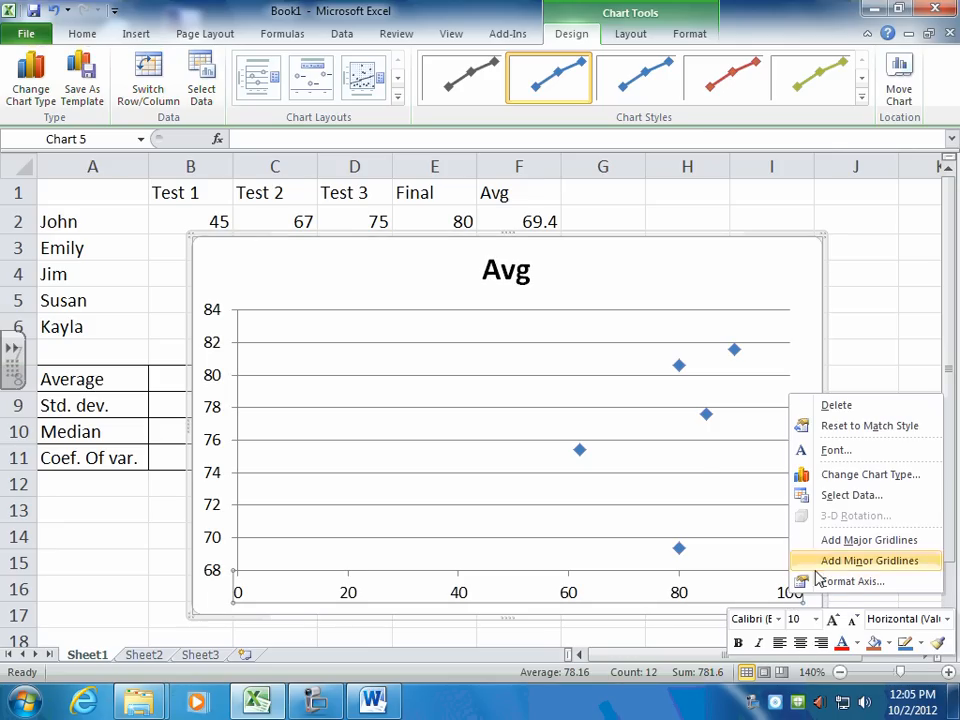
pyautogui.click(852, 582)
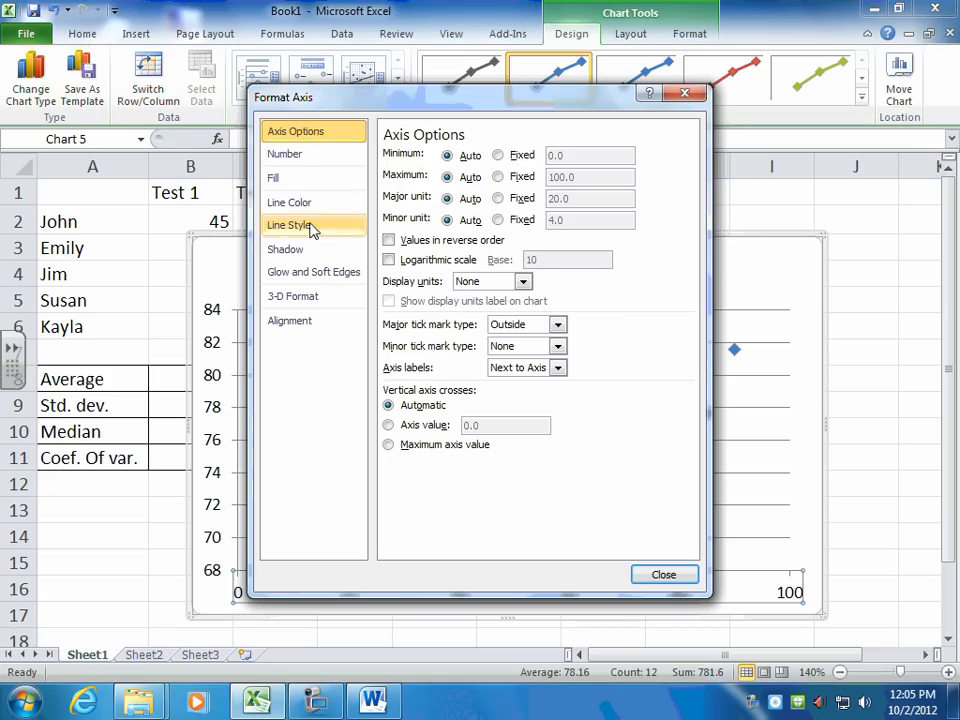
pyautogui.click(659, 580)
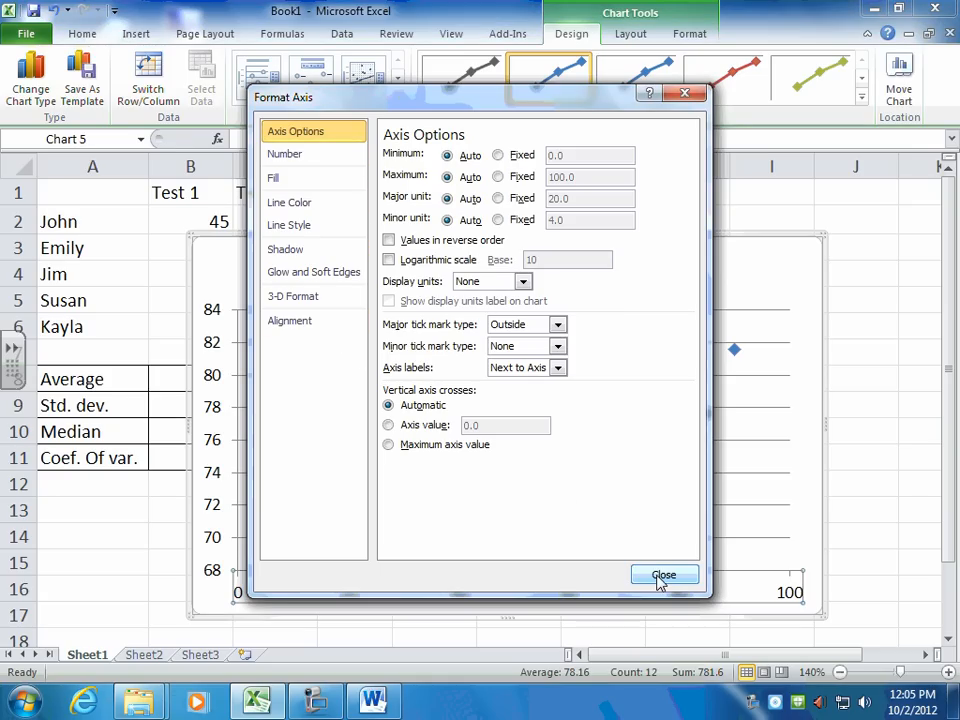
pyautogui.click(318, 698)
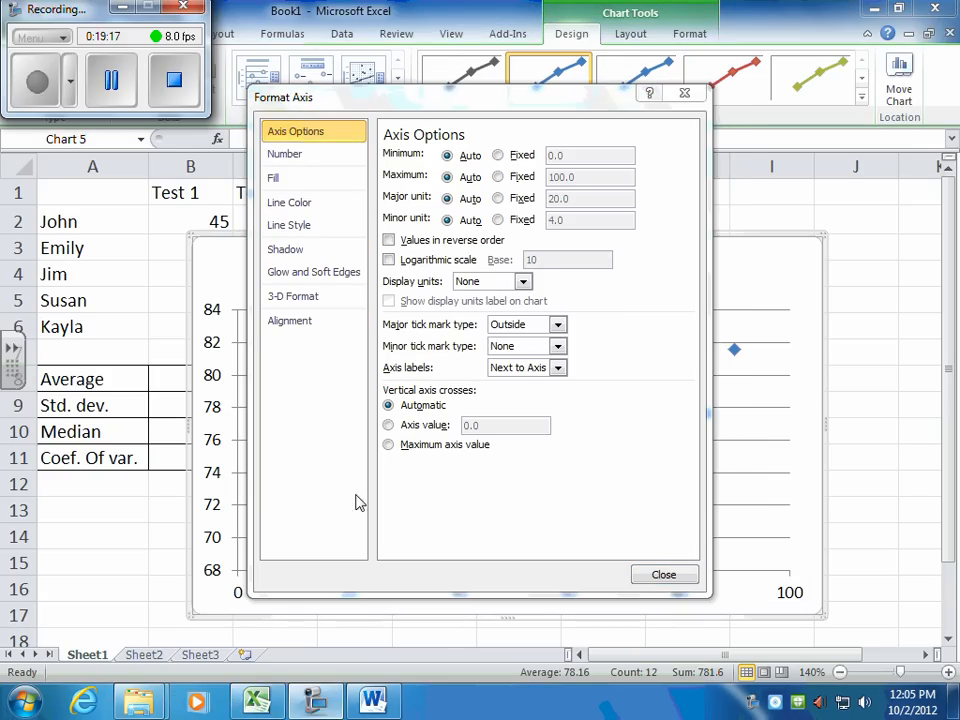
pyautogui.click(111, 82)
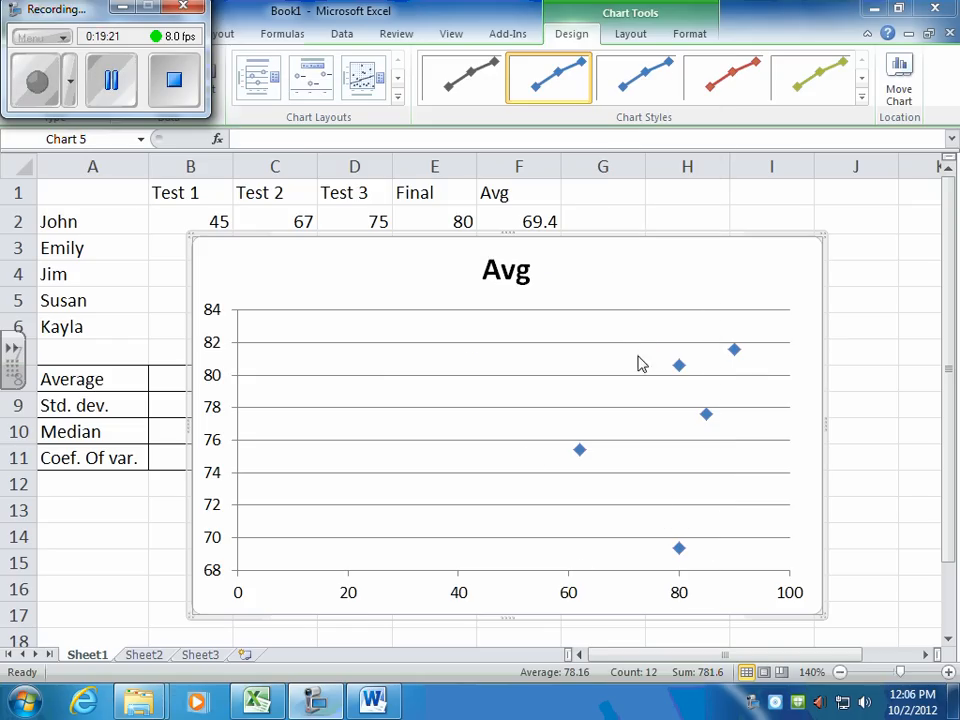
# Delete the markers-only scatter chart, and clear the test labels and scores from cells H9:I12.
pyautogui.click(696, 245)
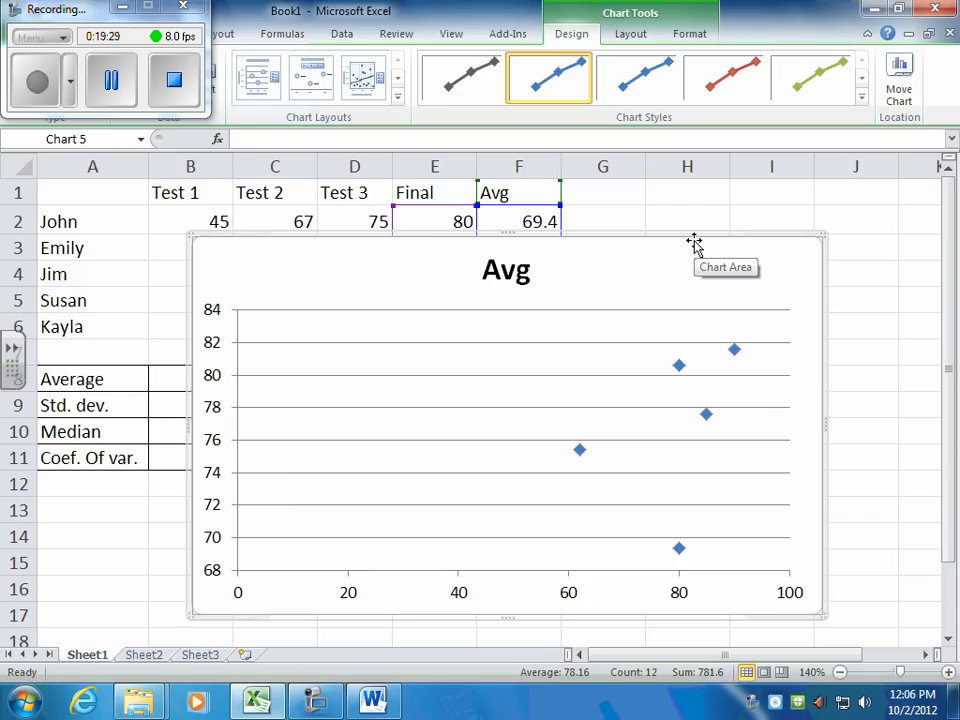
pyautogui.press('Delete')
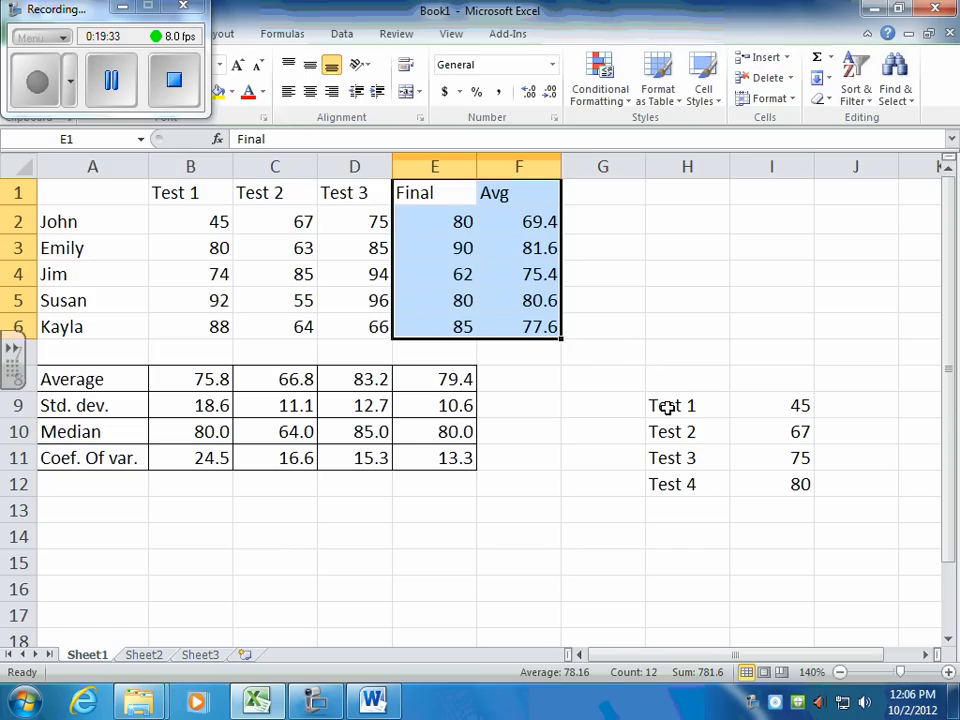
pyautogui.moveTo(667, 407); pyautogui.dragTo(800, 488)
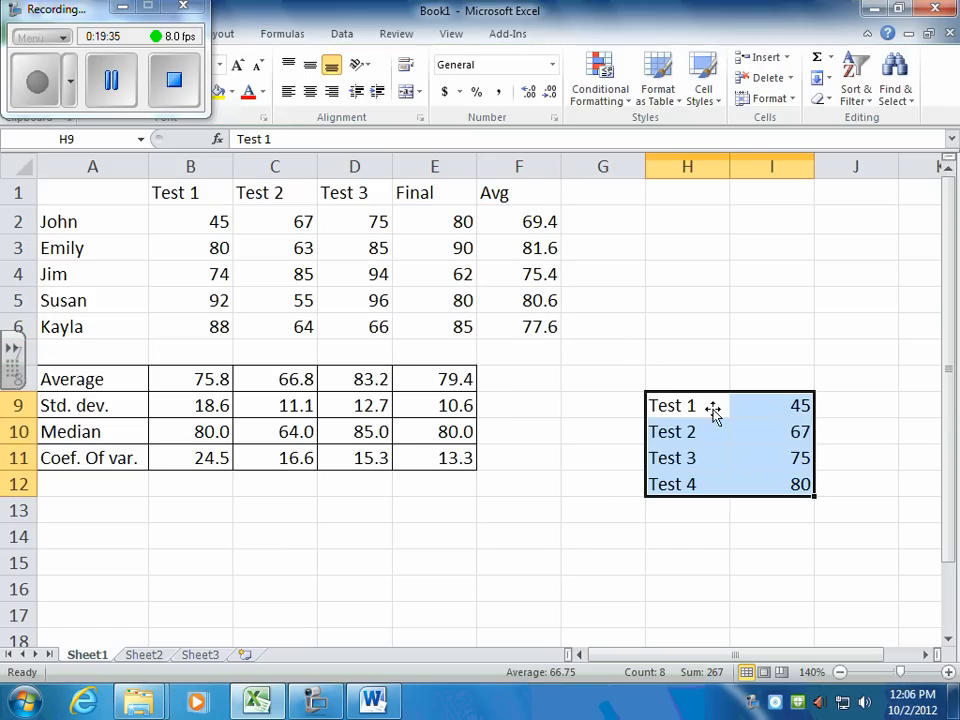
pyautogui.press('Delete')
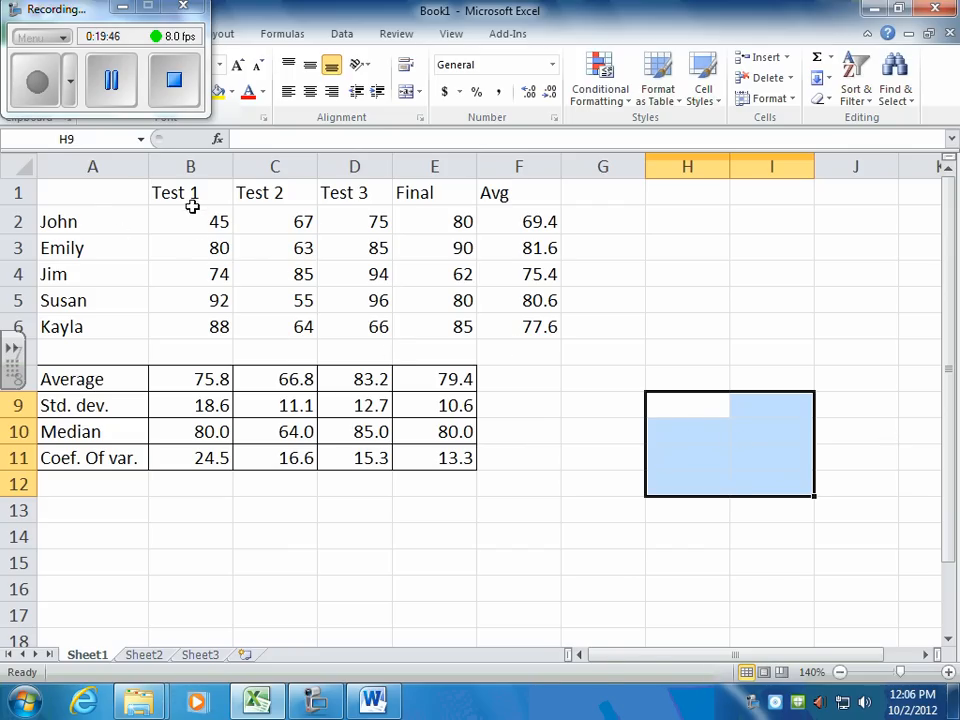
# Select the Test 1 scores in B1:B6 together with the Avg values in F1:F6, and release the selection.
pyautogui.moveTo(190, 195); pyautogui.dragTo(206, 315)
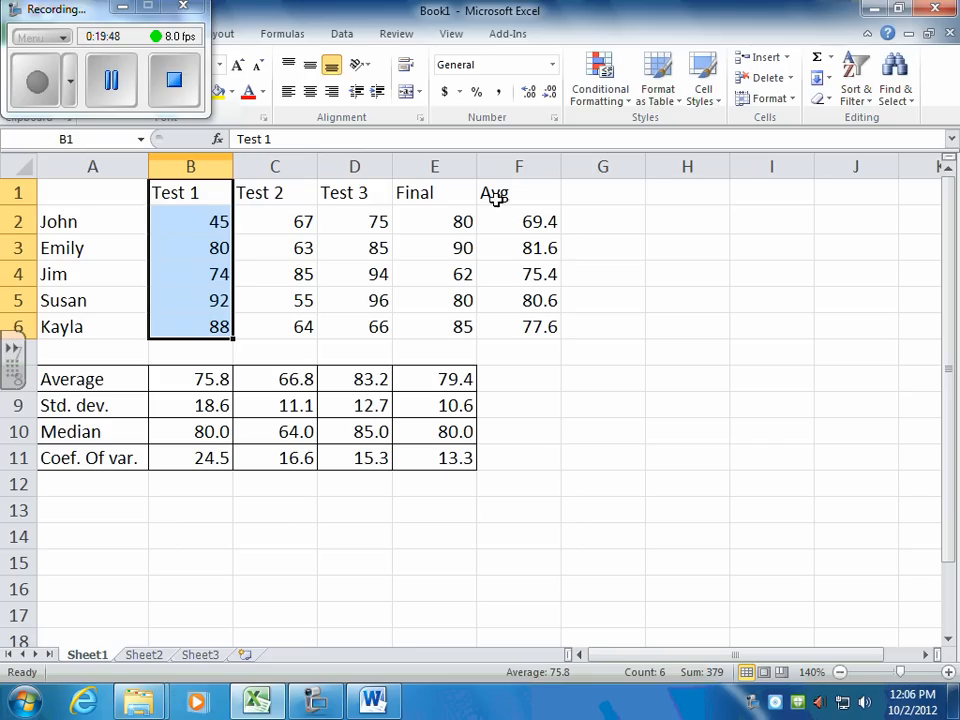
pyautogui.moveTo(497, 197); pyautogui.dragTo(497, 319)
pyautogui.moveTo(182, 196); pyautogui.dragTo(201, 323)
pyautogui.moveTo(503, 196); pyautogui.dragTo(533, 326)
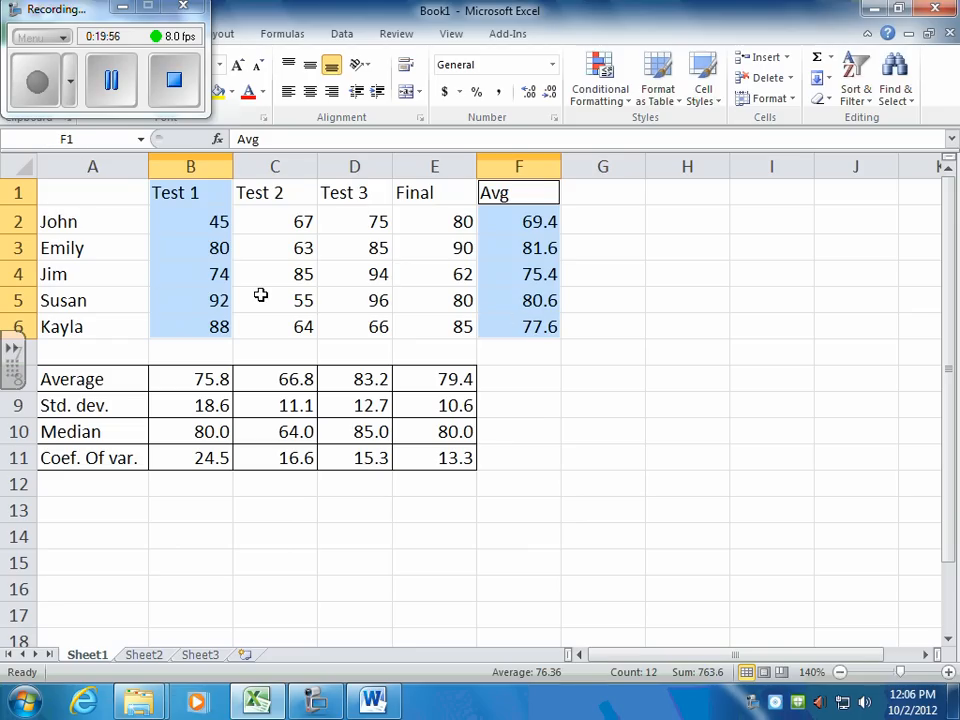
pyautogui.click(626, 268)
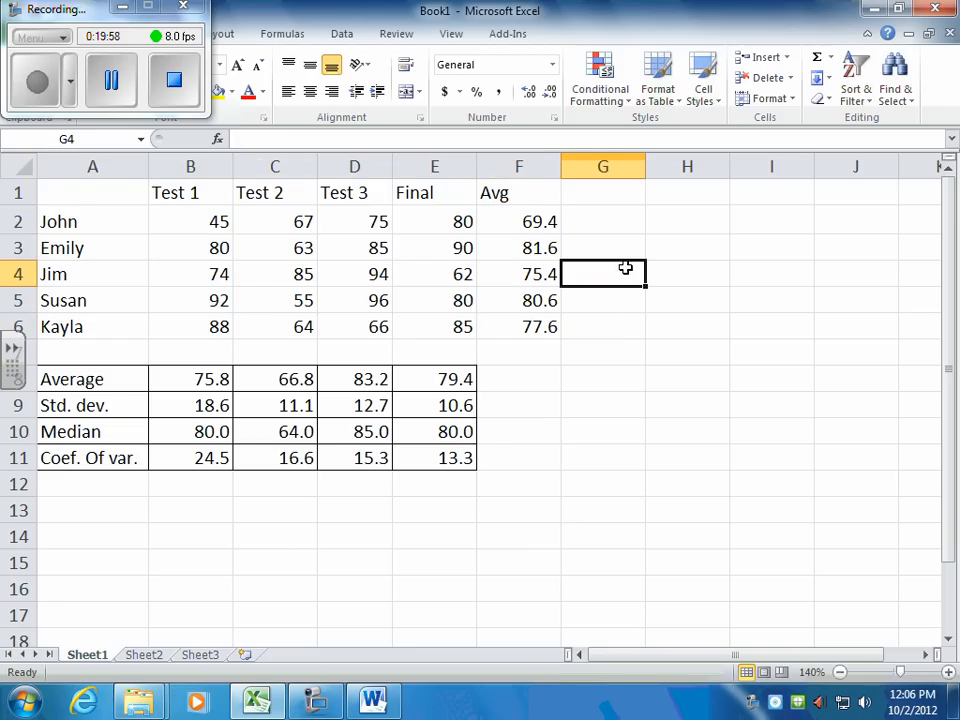
pyautogui.click(553, 360)
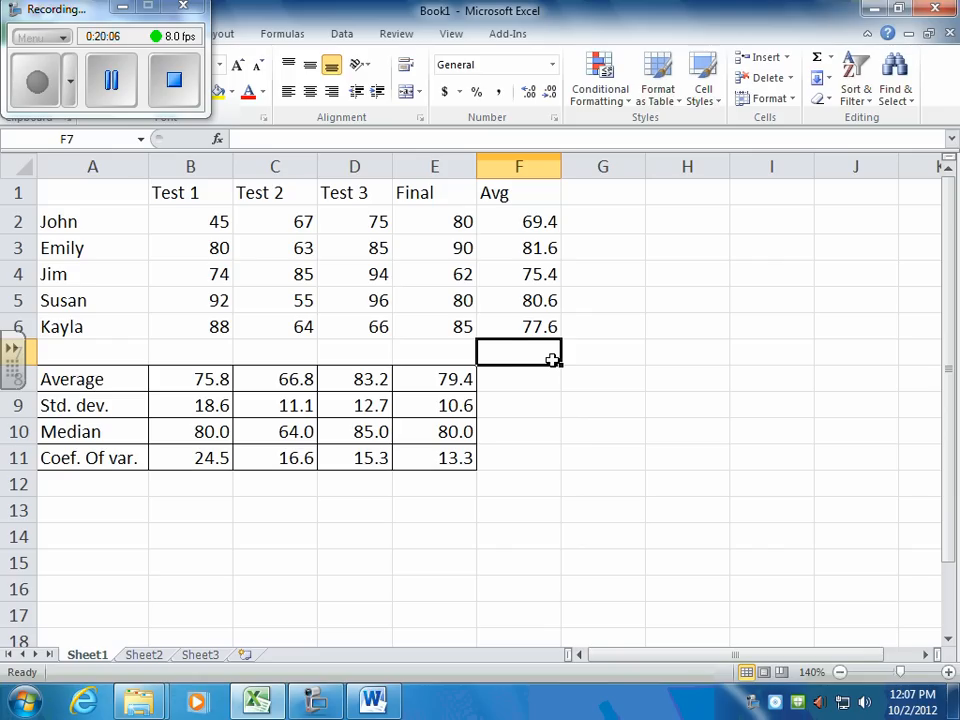
pyautogui.click(536, 328)
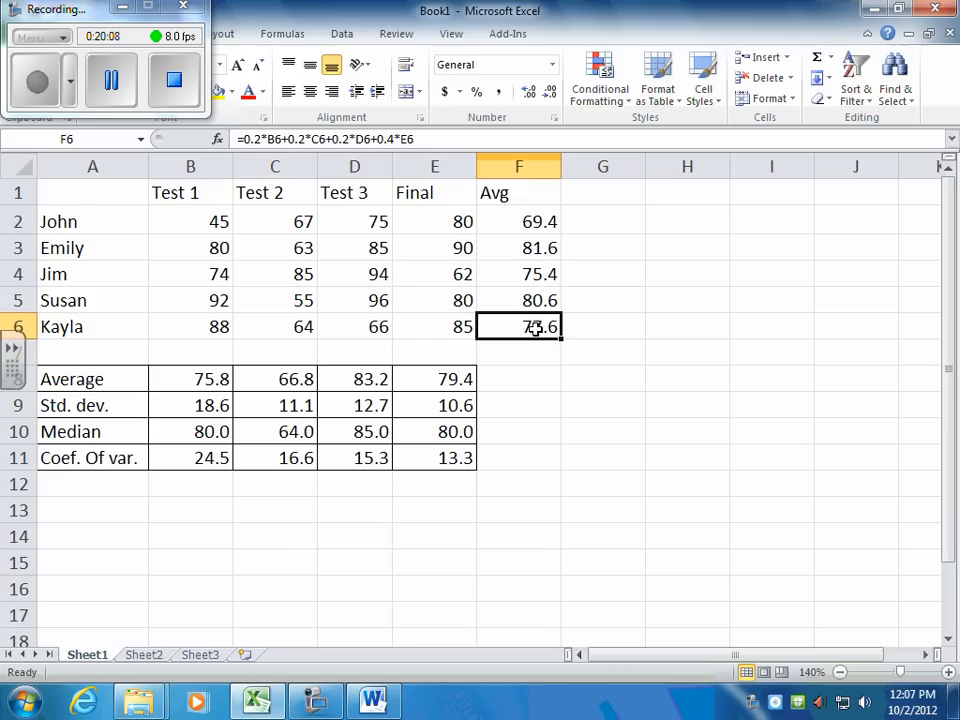
pyautogui.click(538, 304)
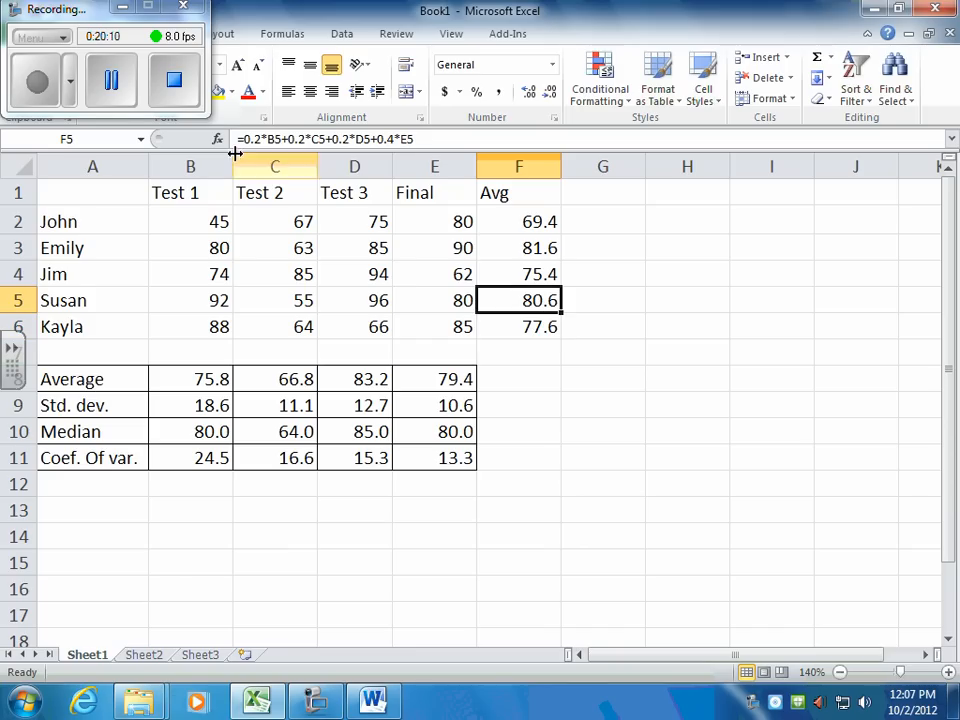
pyautogui.click(122, 12)
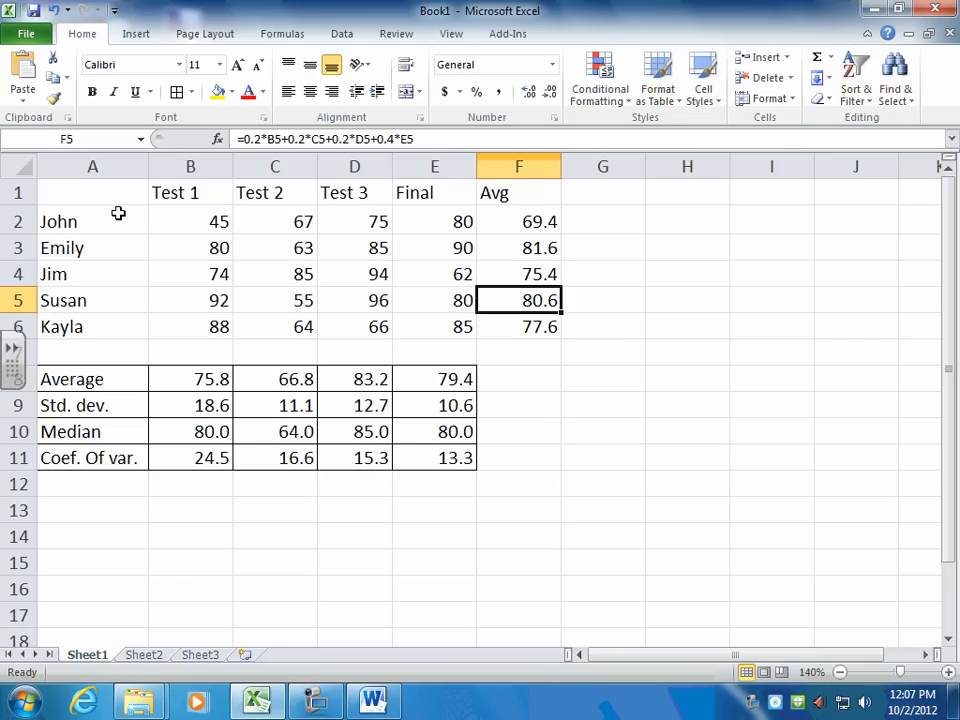
pyautogui.click(136, 34)
pyautogui.moveTo(722, 238); pyautogui.dragTo(765, 380)
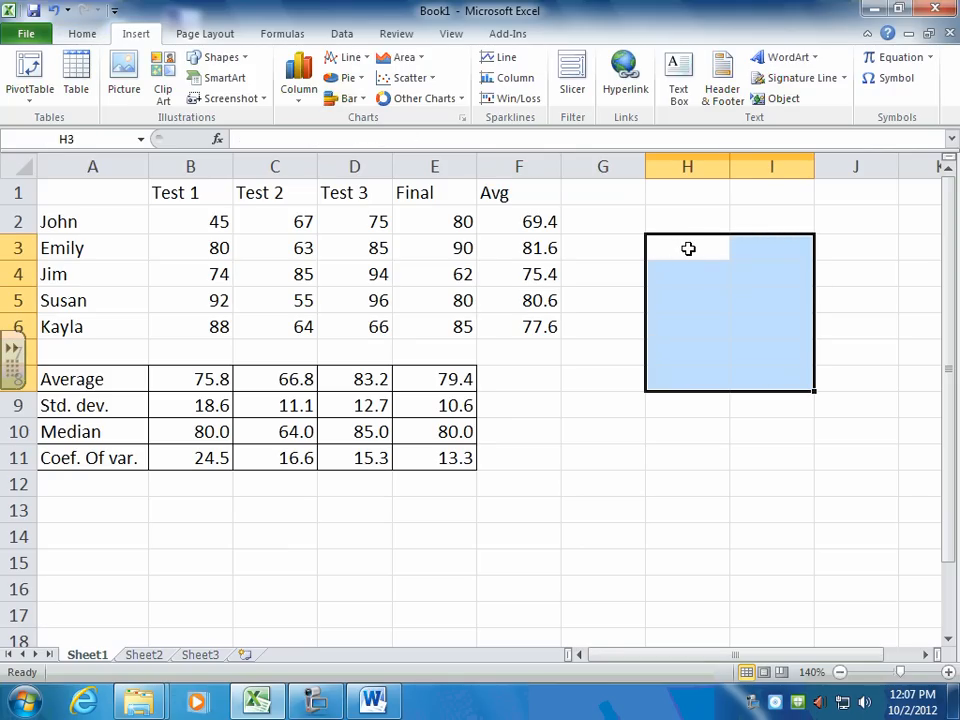
pyautogui.click(683, 246)
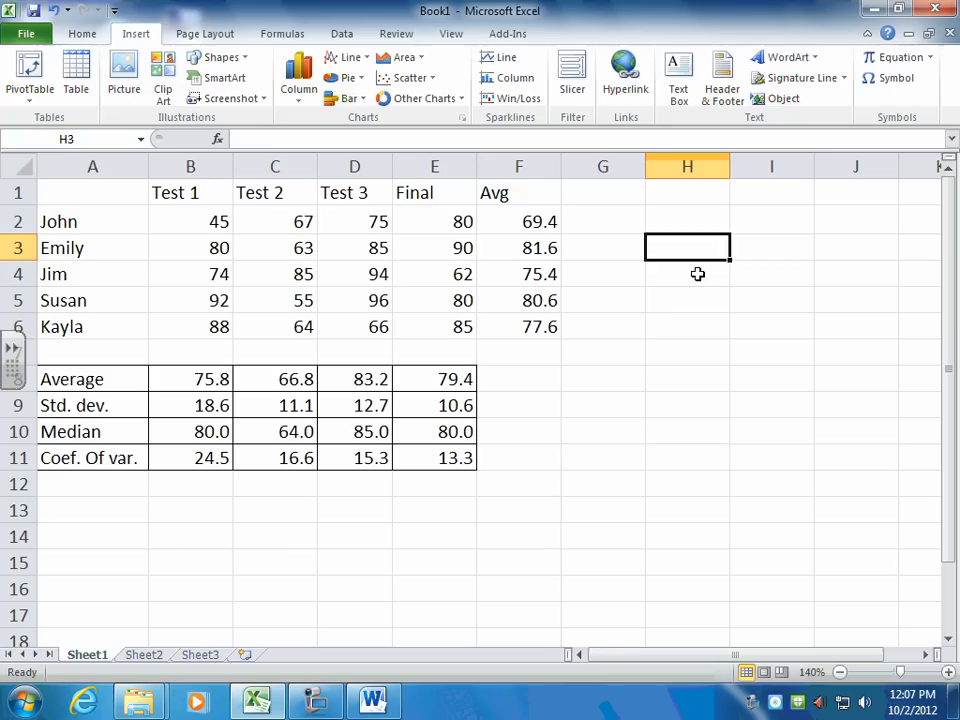
pyautogui.press('Return')
pyautogui.press('Return')
pyautogui.click(761, 246)
pyautogui.press('Return')
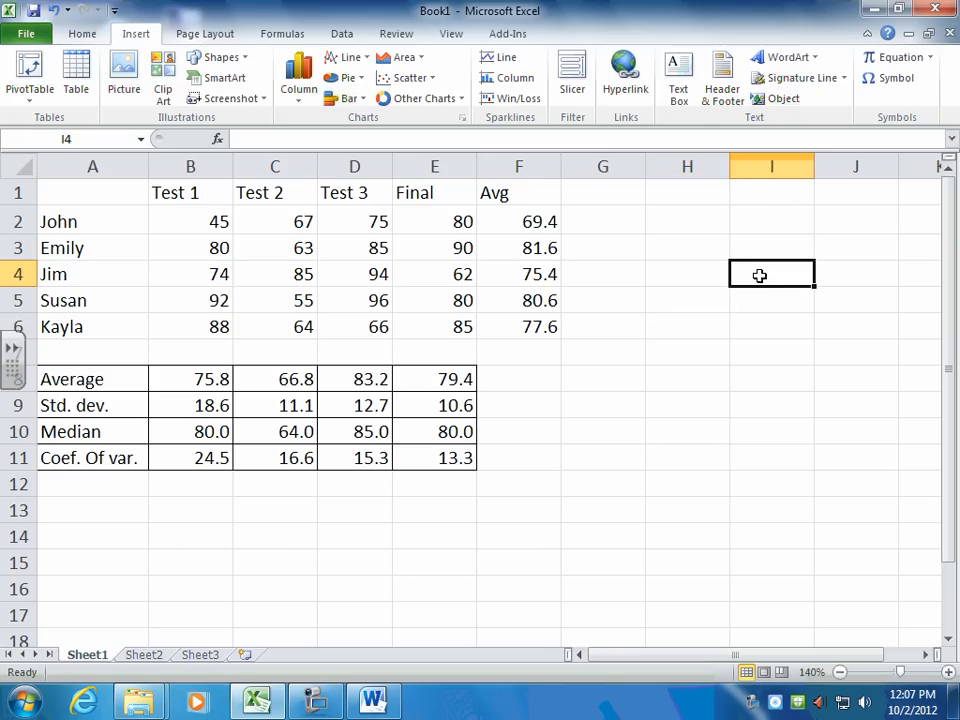
pyautogui.press('Return')
# Enter the labels Stock1, Stock2 and Stock3 in cells H3:H5.
pyautogui.moveTo(708, 252); pyautogui.dragTo(793, 320)
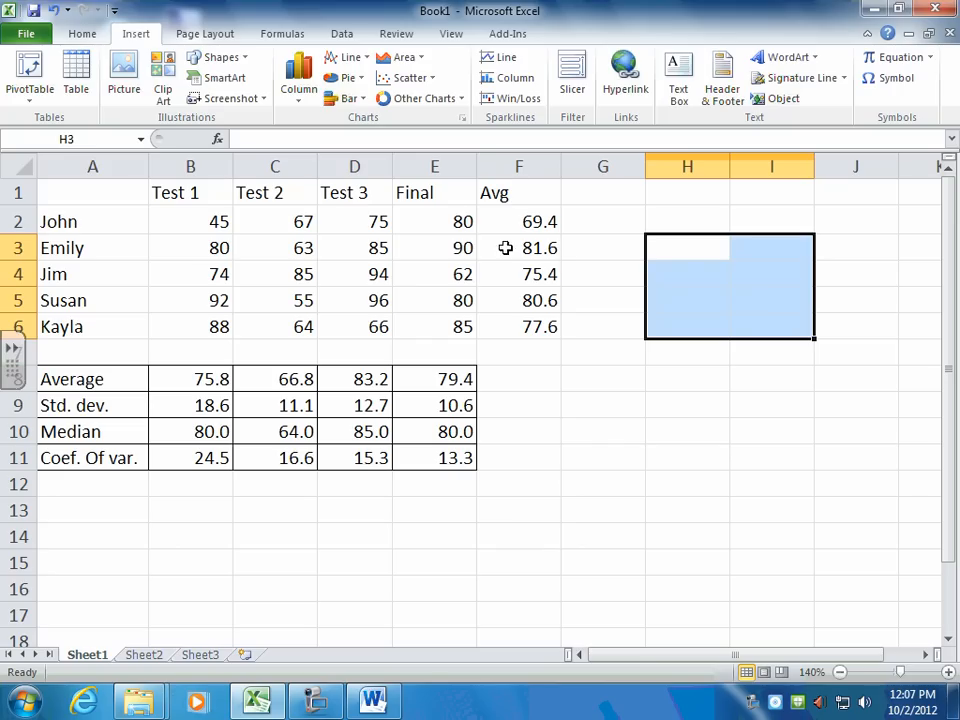
pyautogui.click(355, 79)
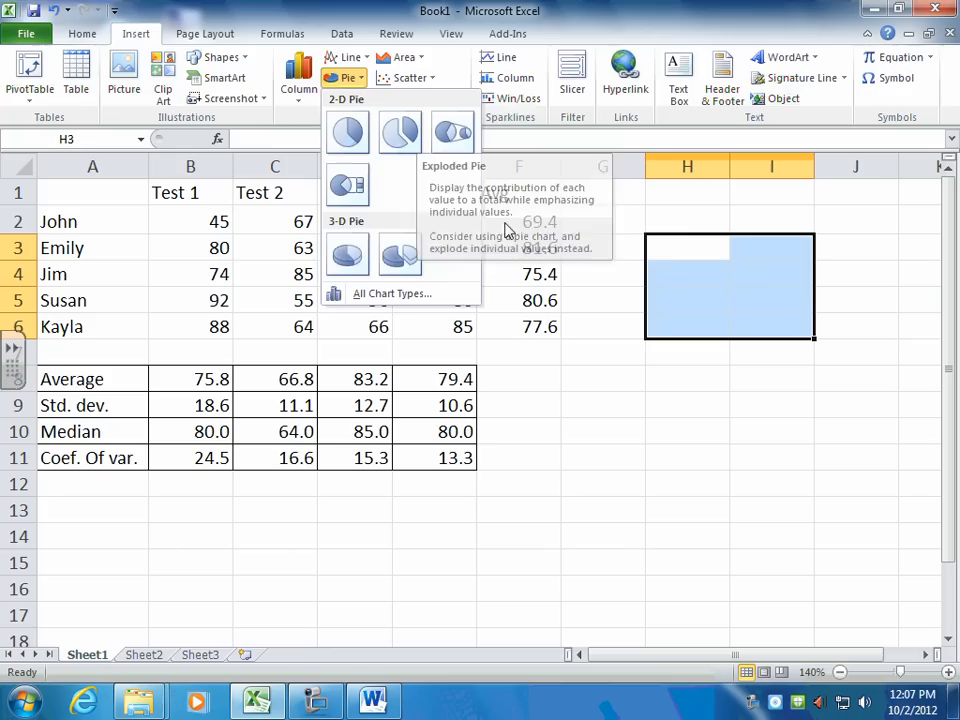
pyautogui.click(677, 244)
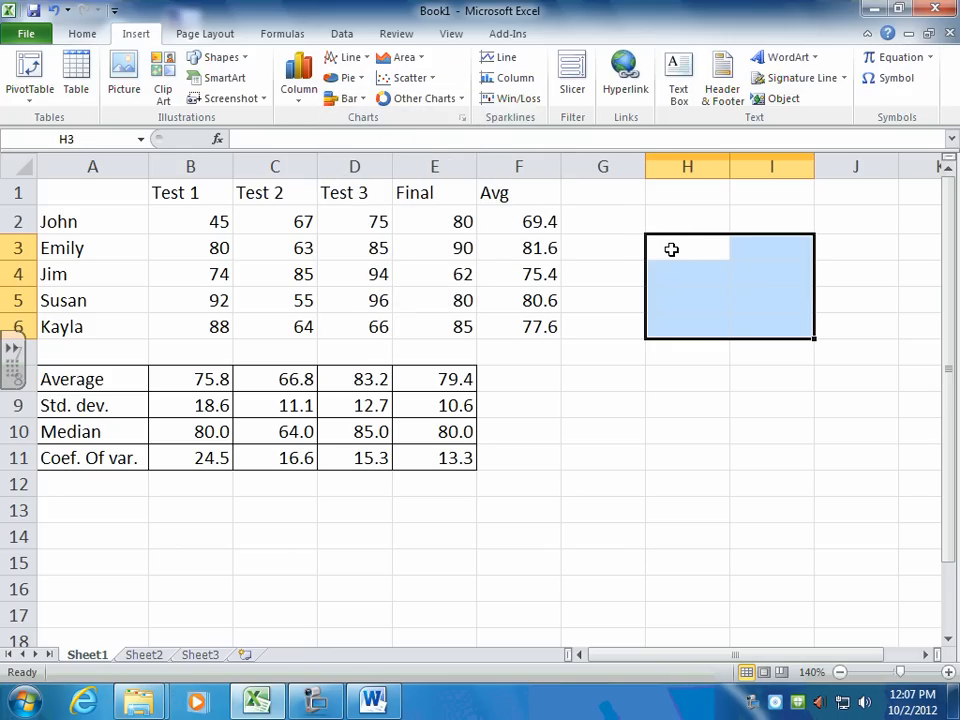
pyautogui.write('Stock1')
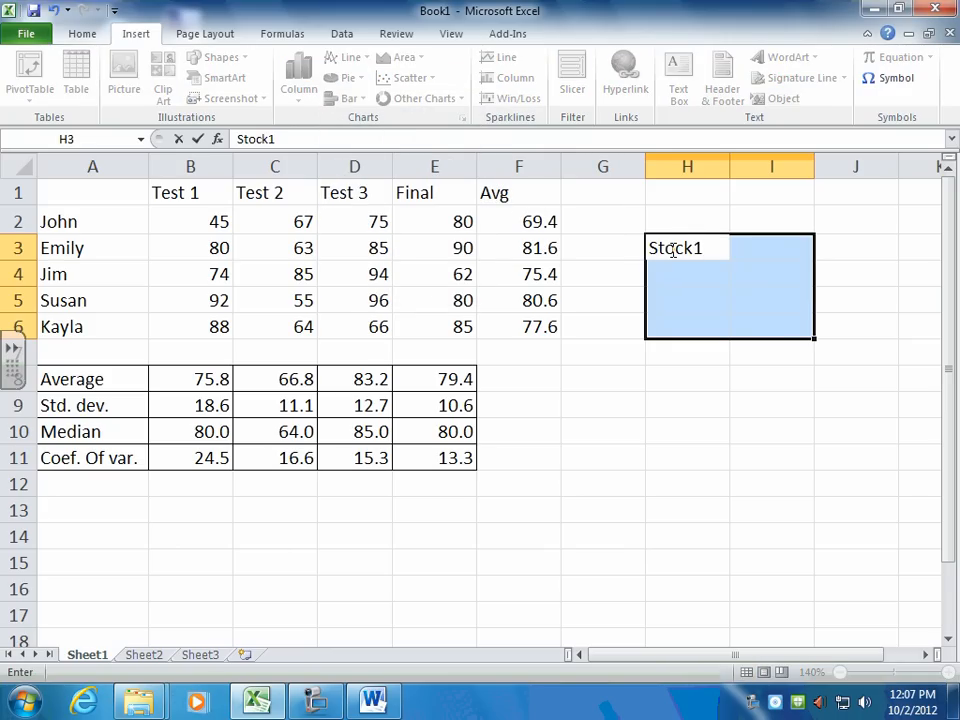
pyautogui.press('Return')
pyautogui.write('Stock2')
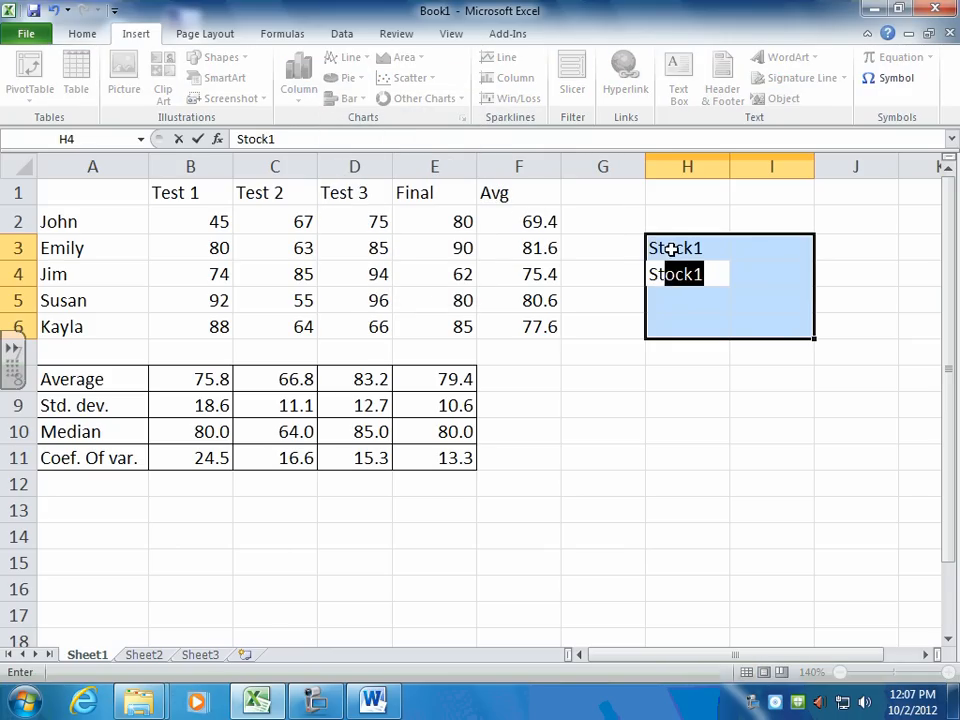
pyautogui.press('Return')
pyautogui.write('S')
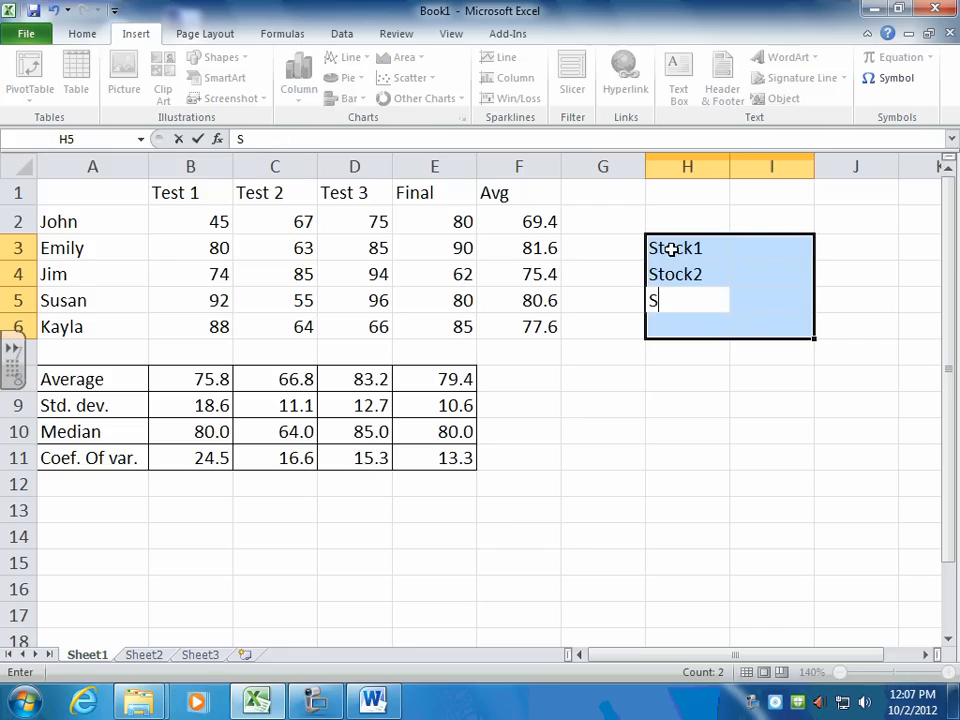
pyautogui.write('tock3')
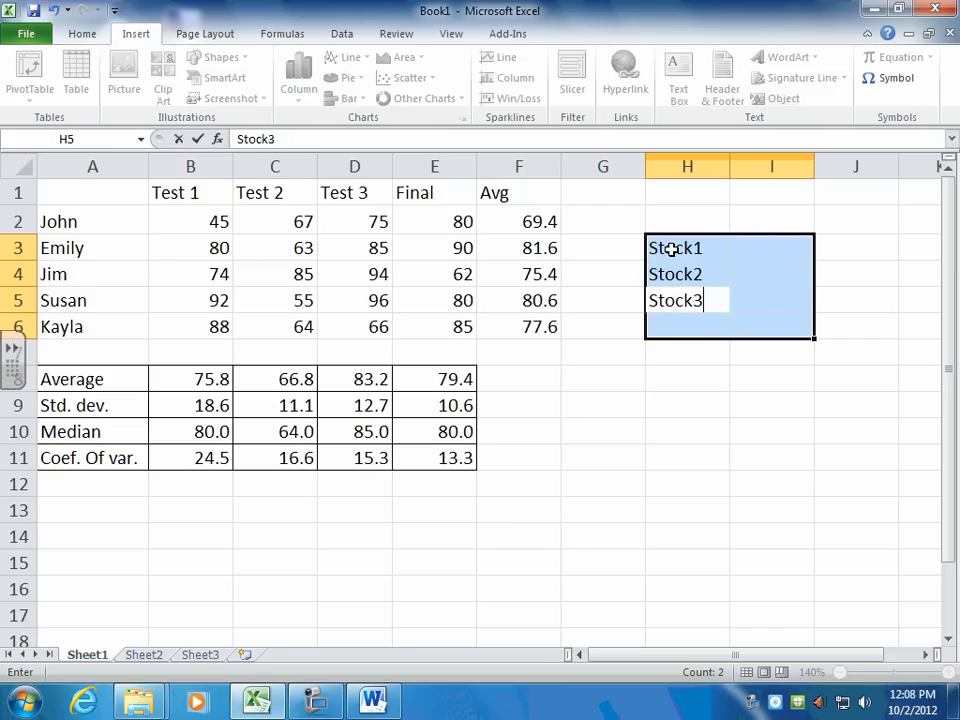
# Enter the stock amounts 5200, 600 and 3500 in cells I3:I5 beside their labels.
pyautogui.press('Right')
pyautogui.press('Up')
pyautogui.press('Up')
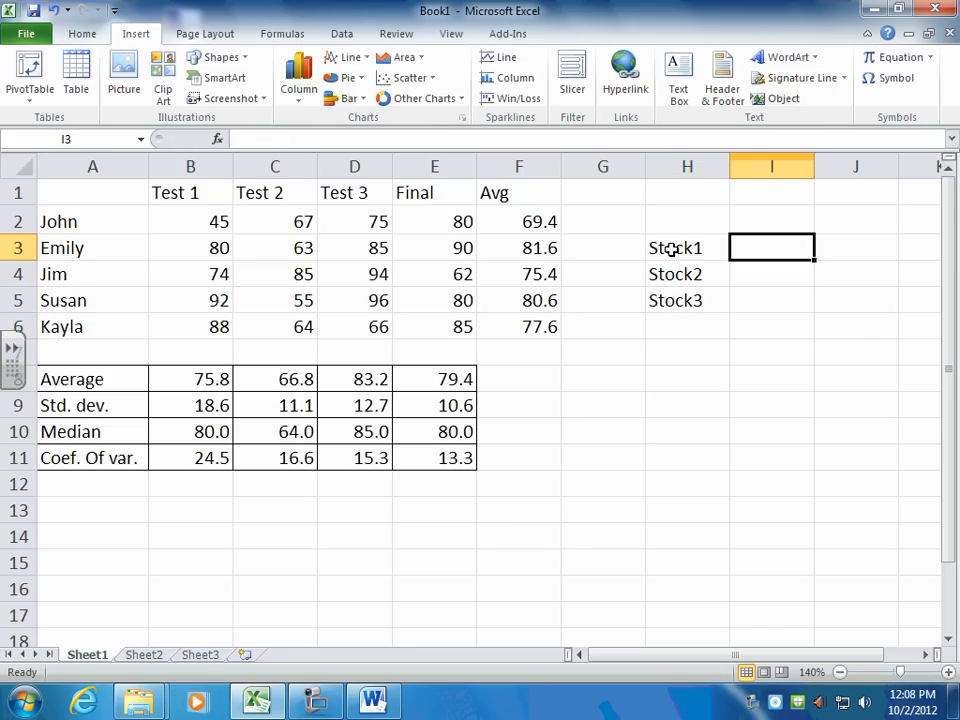
pyautogui.write('5200')
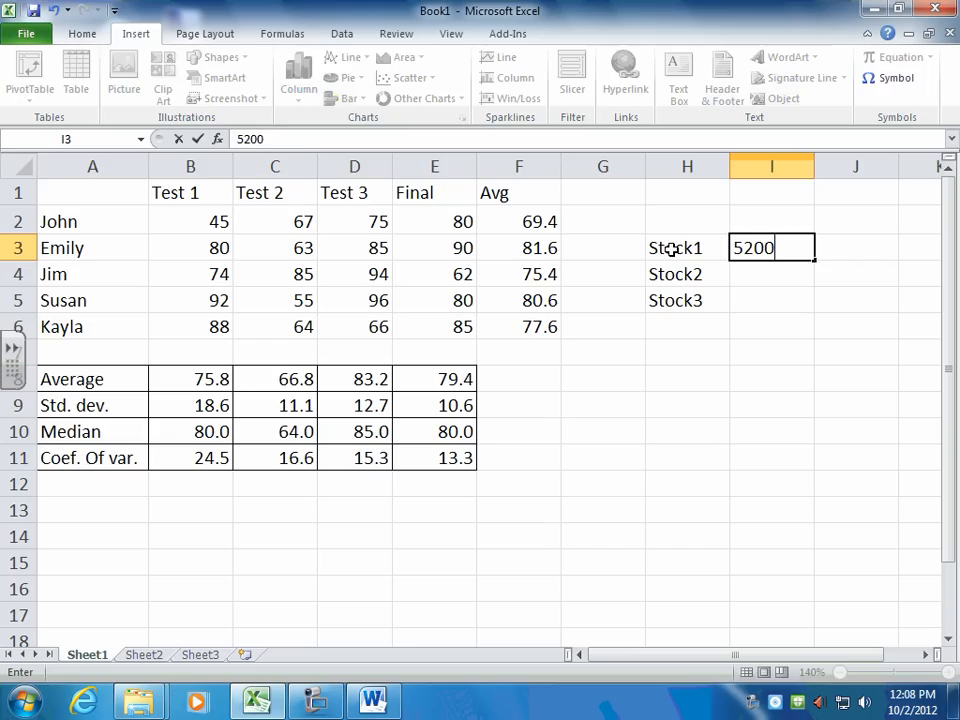
pyautogui.press('Return')
pyautogui.write('6')
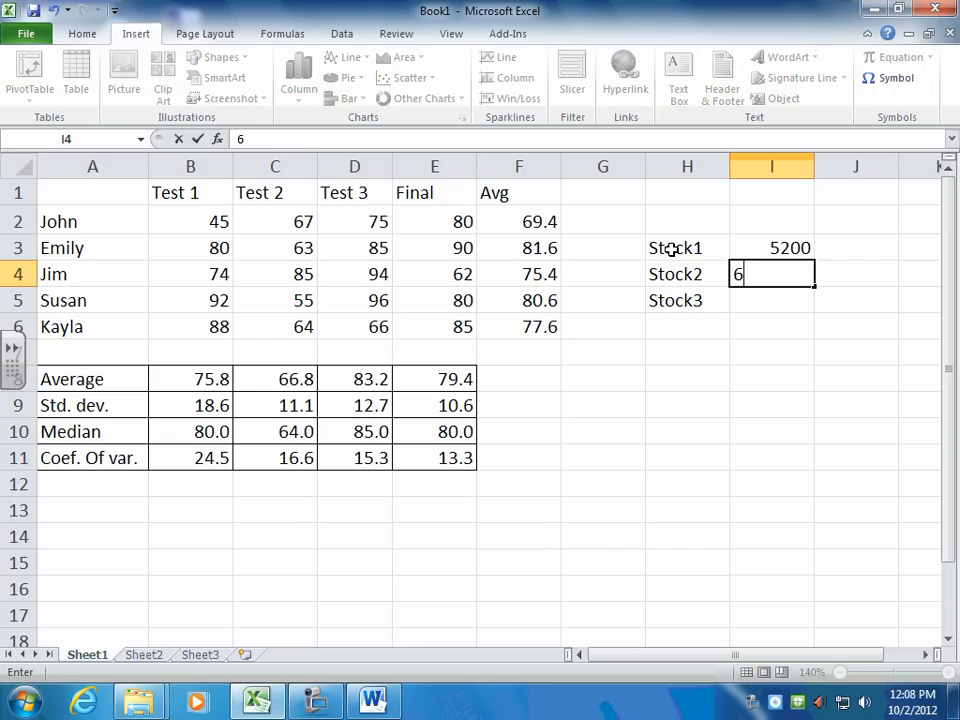
pyautogui.write('00')
pyautogui.press('Return')
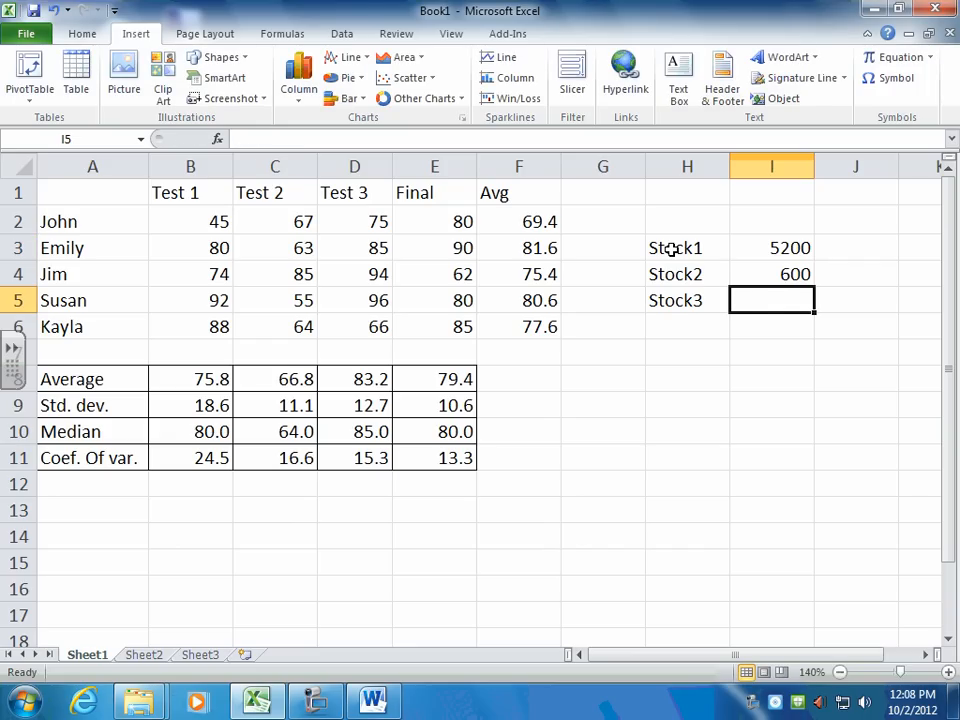
pyautogui.write('3500')
pyautogui.click(733, 349)
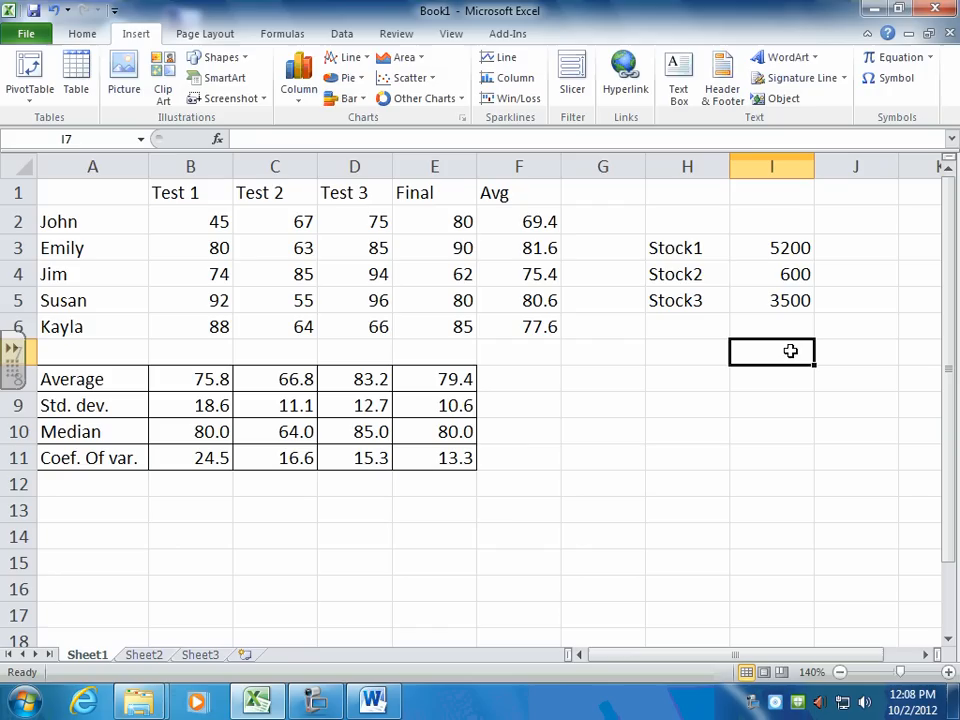
# Insert a basic 2-D pie chart from the stock labels and amounts in H3:I5.
pyautogui.click(676, 246)
pyautogui.moveTo(676, 246); pyautogui.dragTo(784, 300)
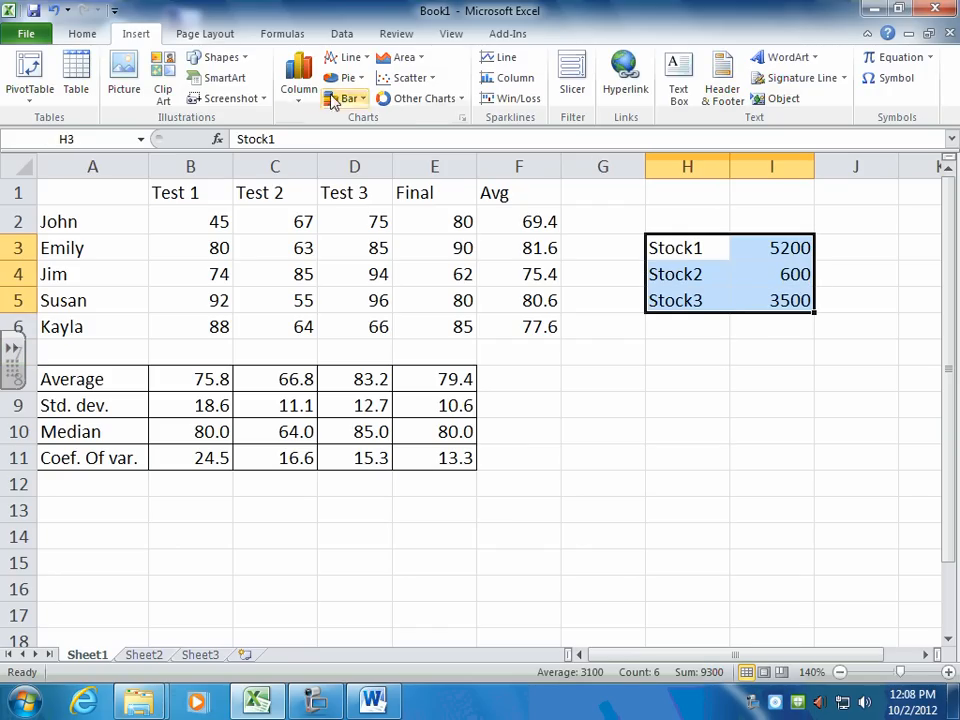
pyautogui.click(352, 80)
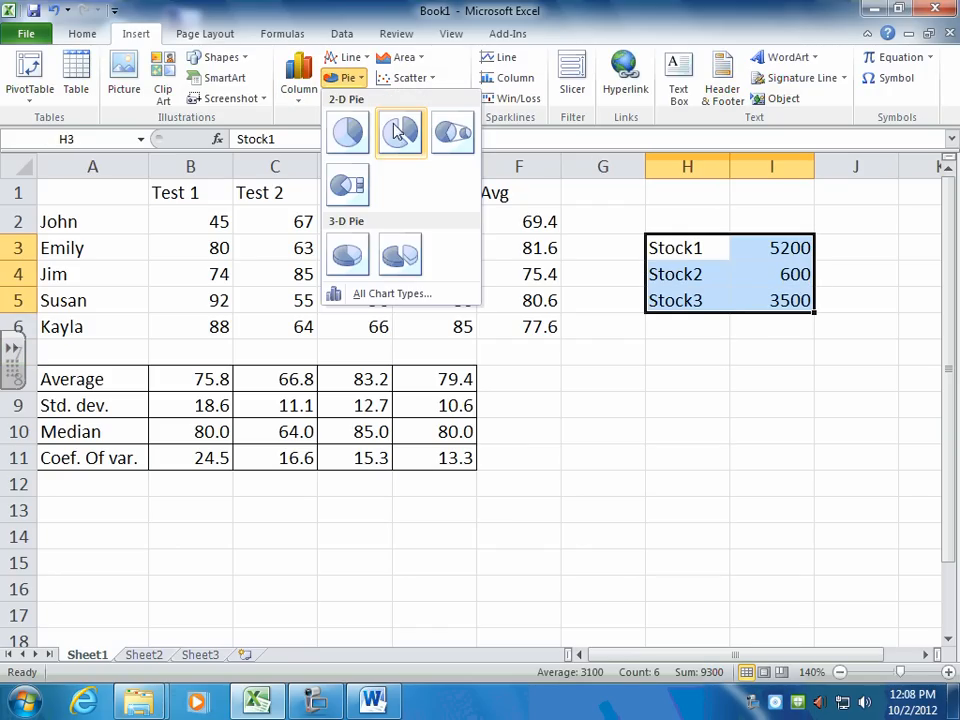
pyautogui.click(352, 133)
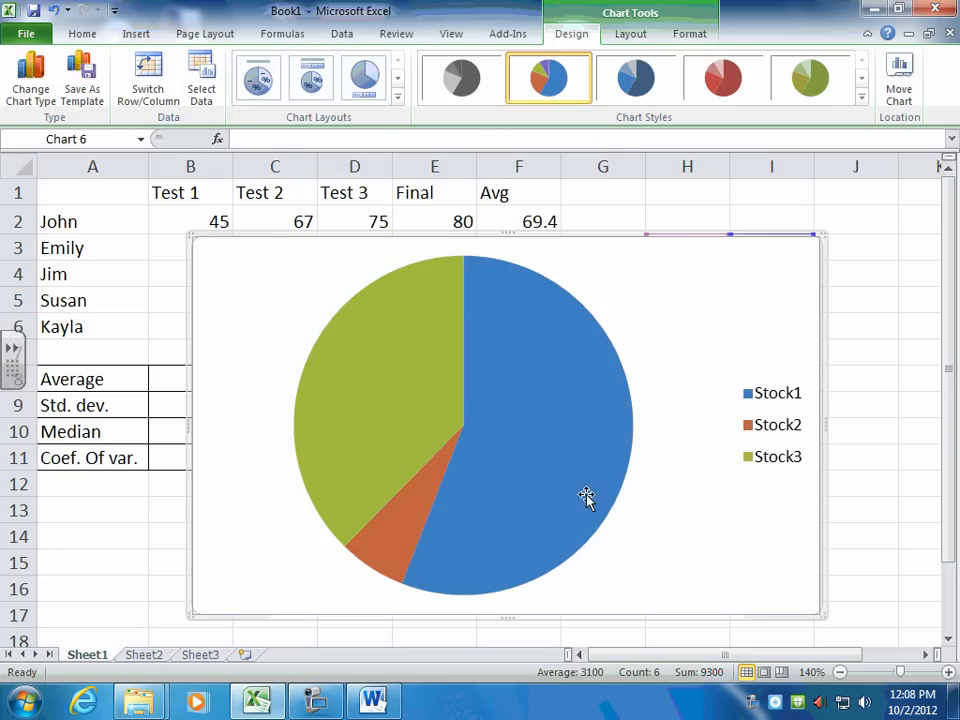
# Examine the series formatting options of the stock pie chart, such as slice angle and pie explosion.
pyautogui.click(488, 400)
pyautogui.rightClick(490, 402)
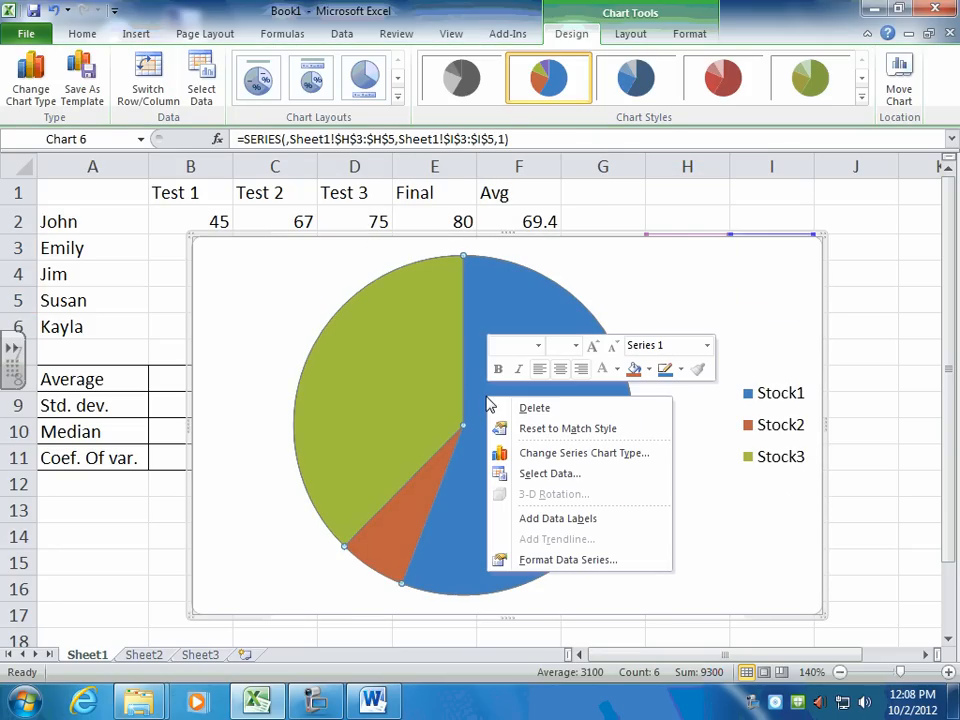
pyautogui.click(566, 562)
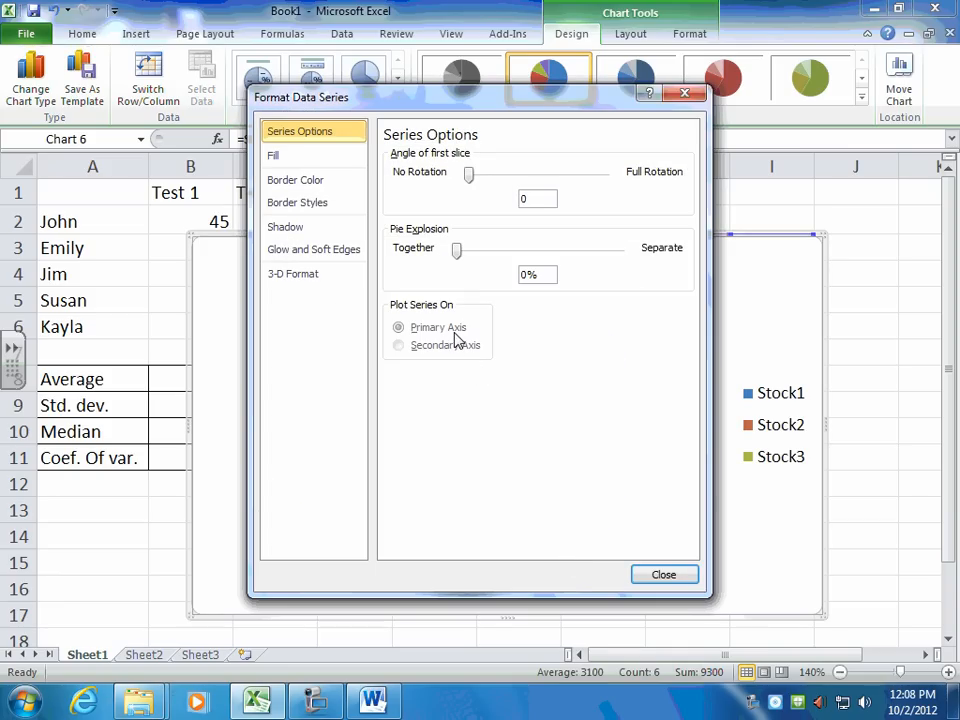
pyautogui.click(680, 576)
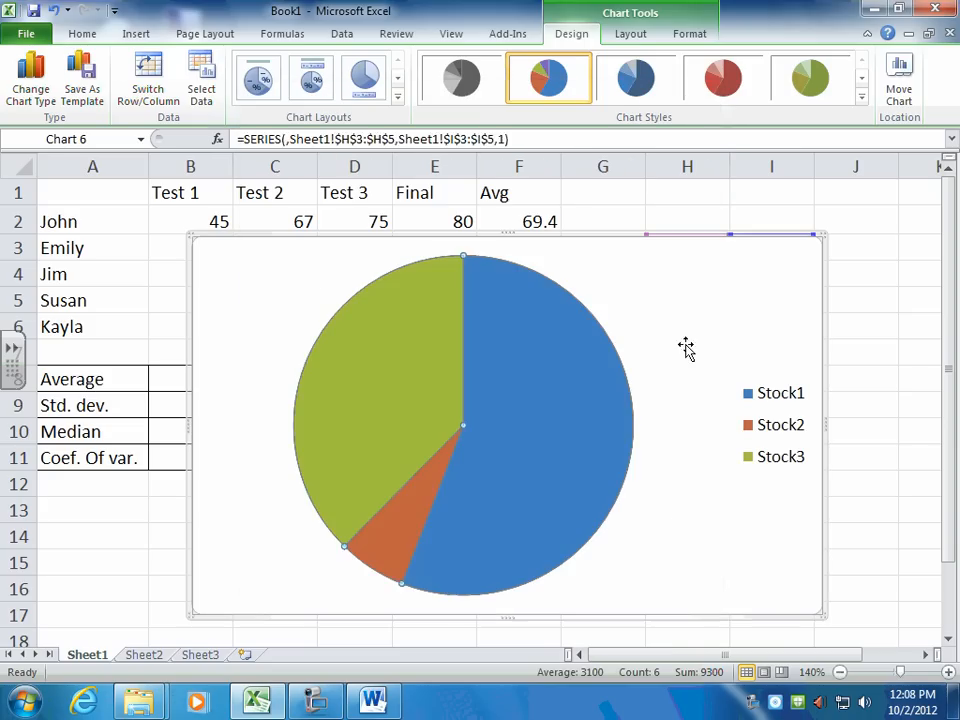
# Add data labels to the stock pie chart and set them to show percentages instead of values.
pyautogui.rightClick(530, 406)
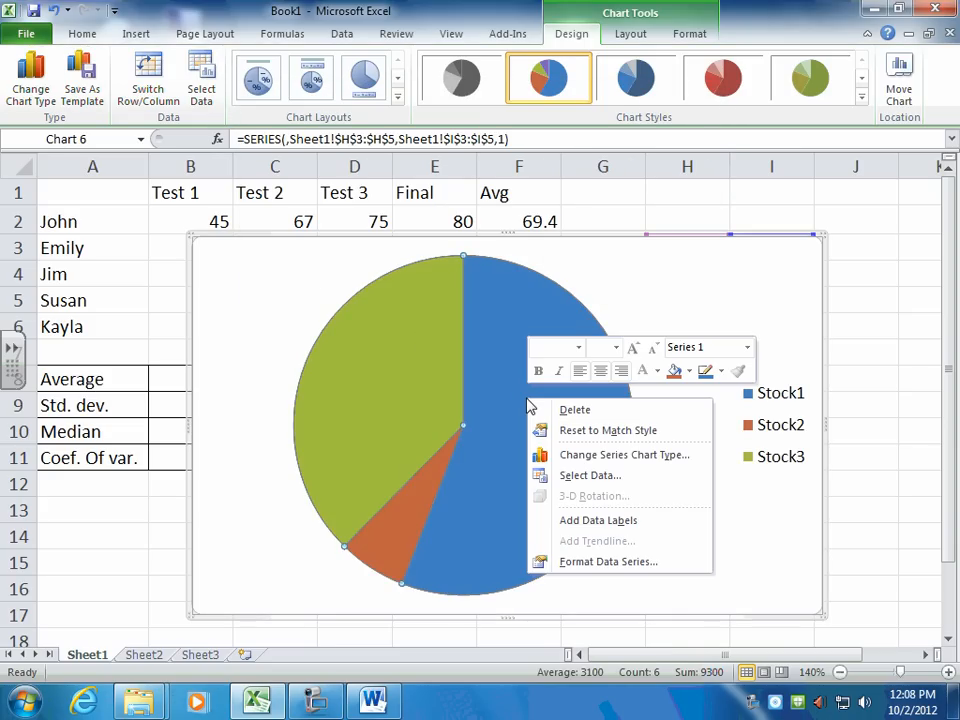
pyautogui.click(600, 521)
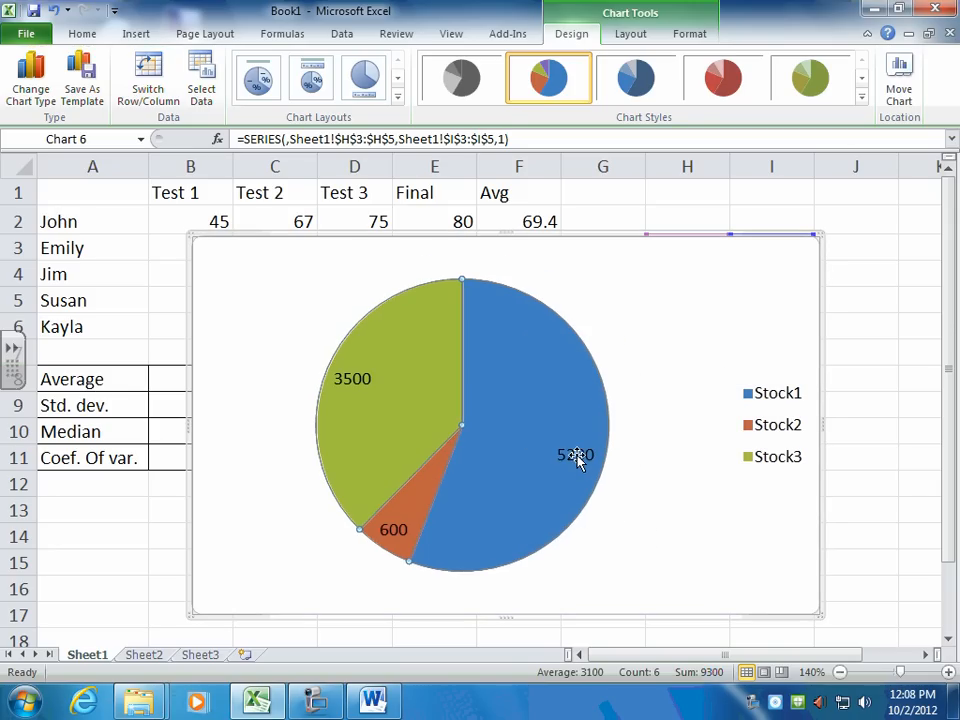
pyautogui.click(577, 457)
pyautogui.rightClick(520, 400)
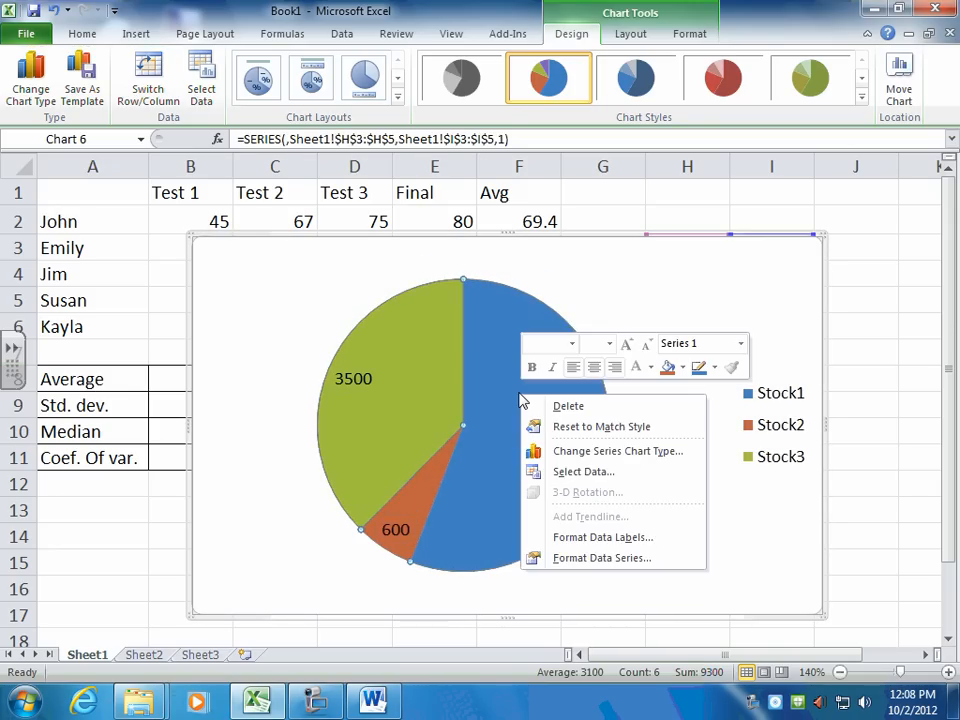
pyautogui.click(489, 453)
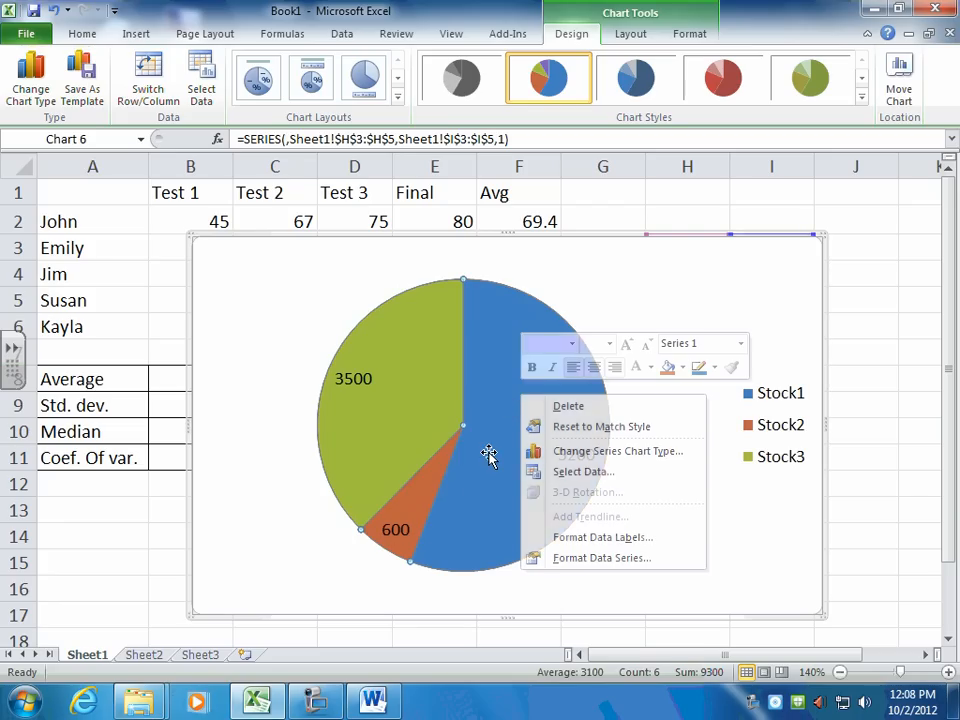
pyautogui.rightClick(489, 453)
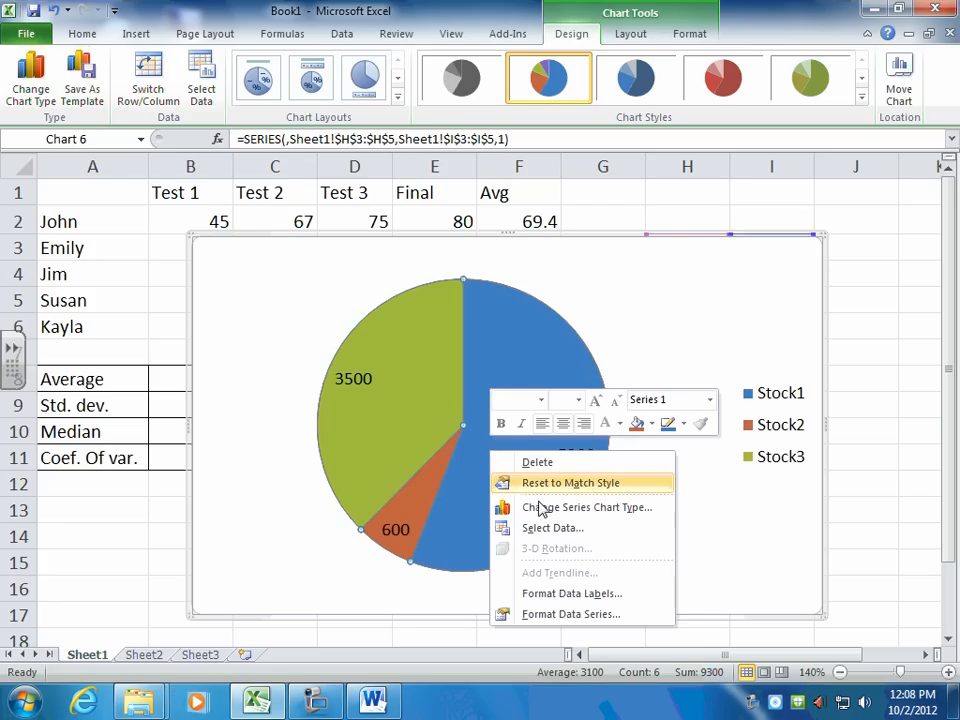
pyautogui.click(591, 597)
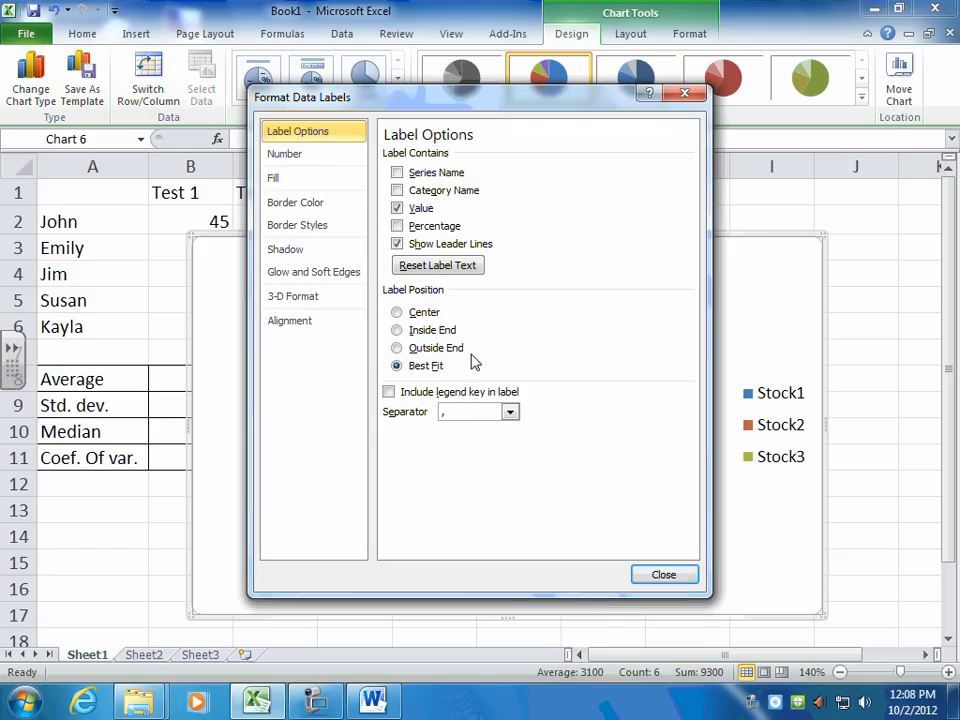
pyautogui.click(398, 209)
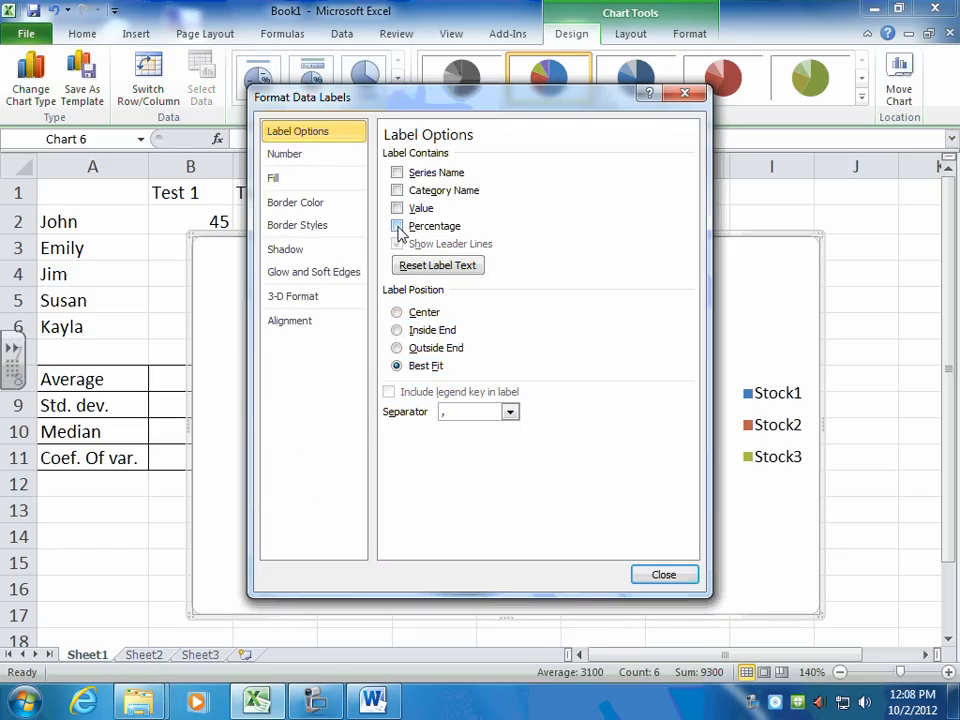
pyautogui.click(398, 227)
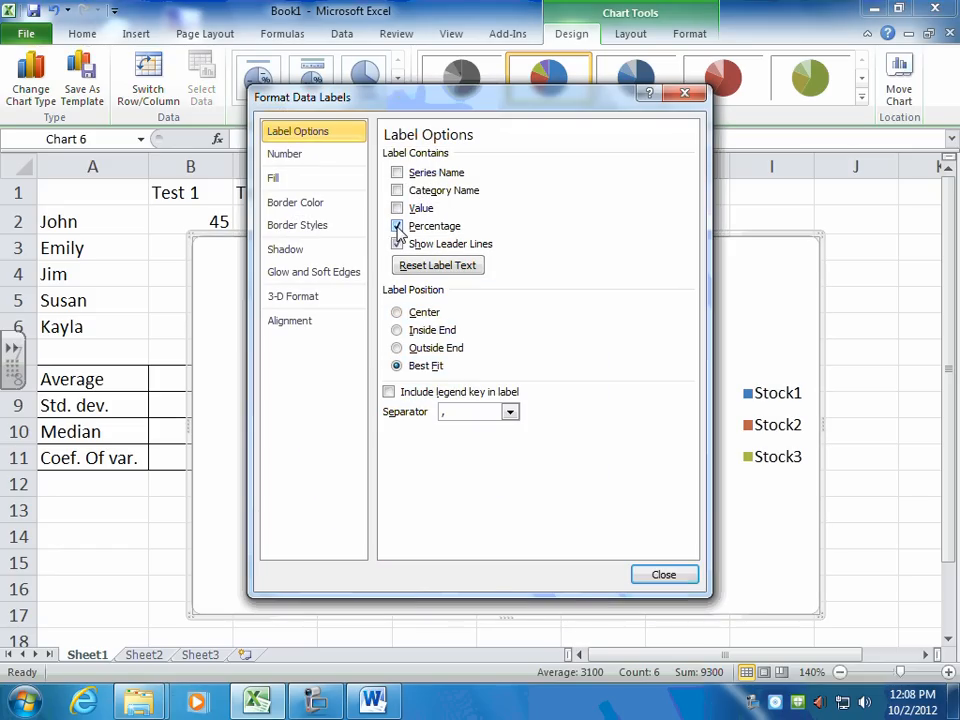
pyautogui.click(663, 576)
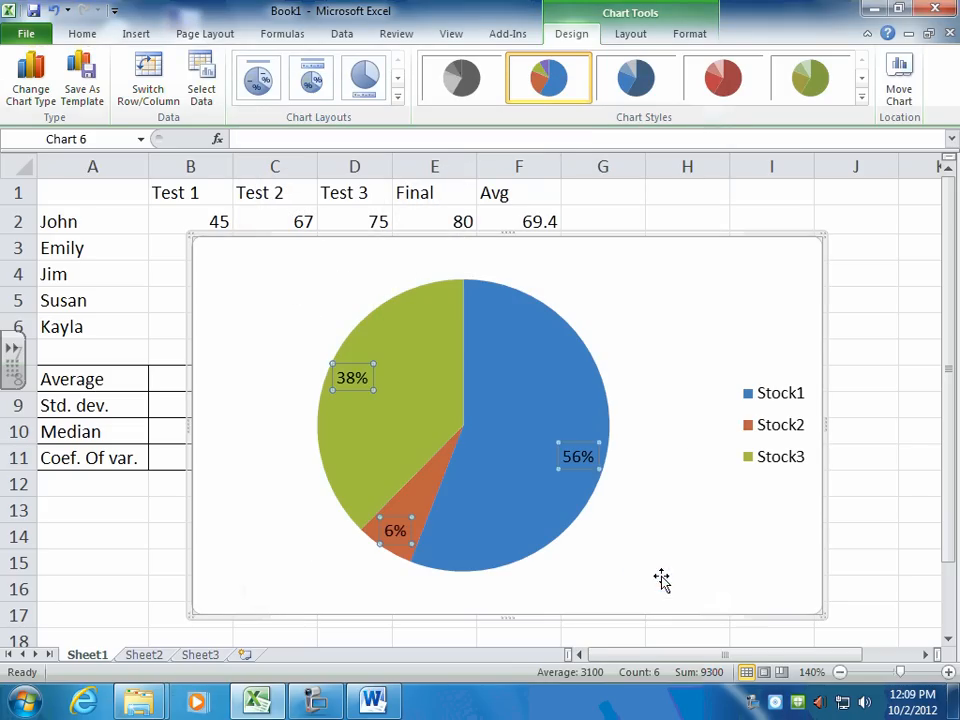
# Shrink the stock pie chart so its lower corner sits in column H near row 16, uncovering the amounts in column I.
pyautogui.click(470, 280)
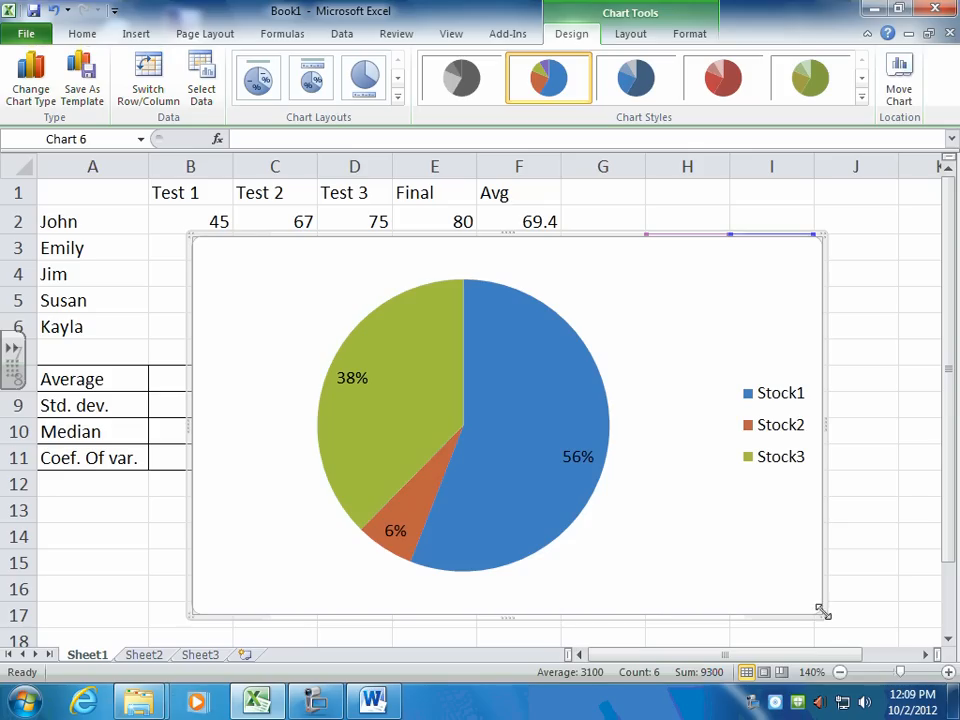
pyautogui.moveTo(818, 614); pyautogui.dragTo(713, 582)
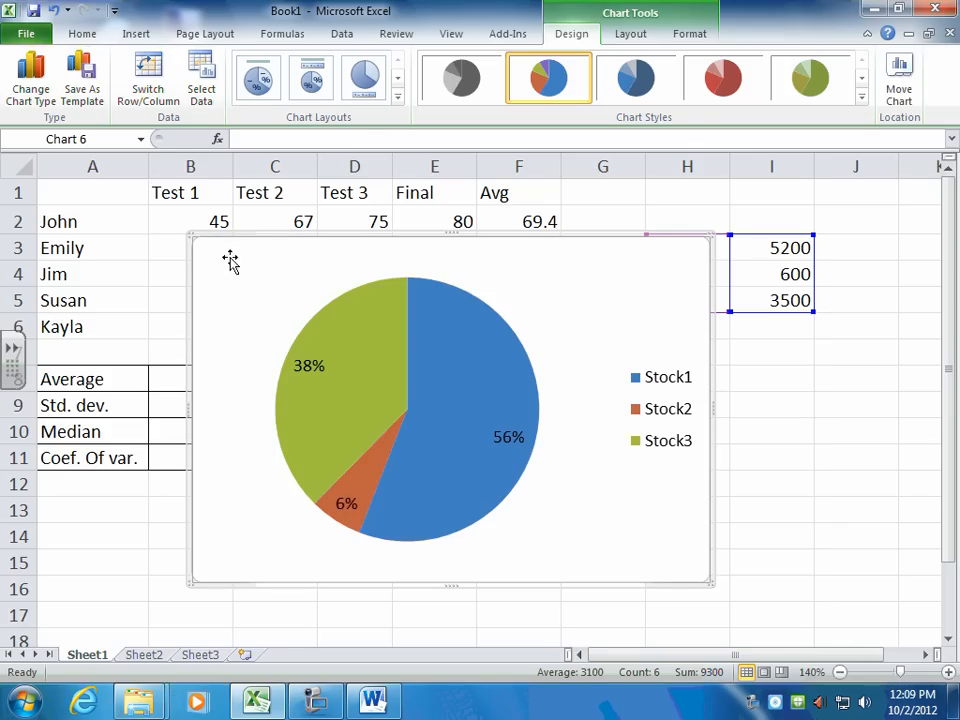
# Examine the stock pie chart's chart area formatting options, including the object positioning properties.
pyautogui.rightClick(470, 243)
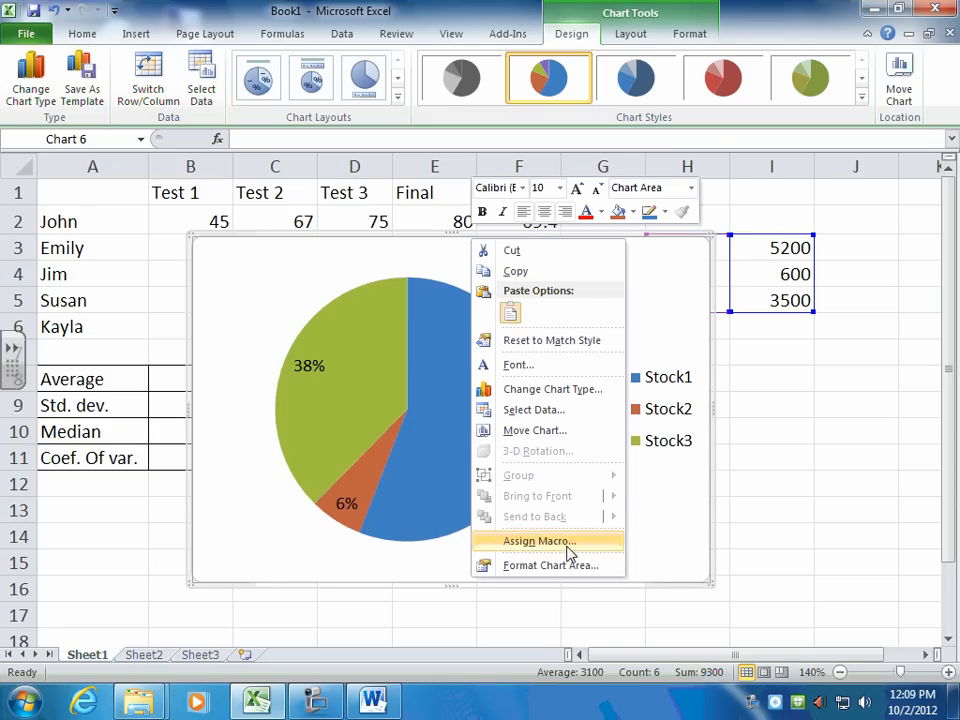
pyautogui.click(574, 567)
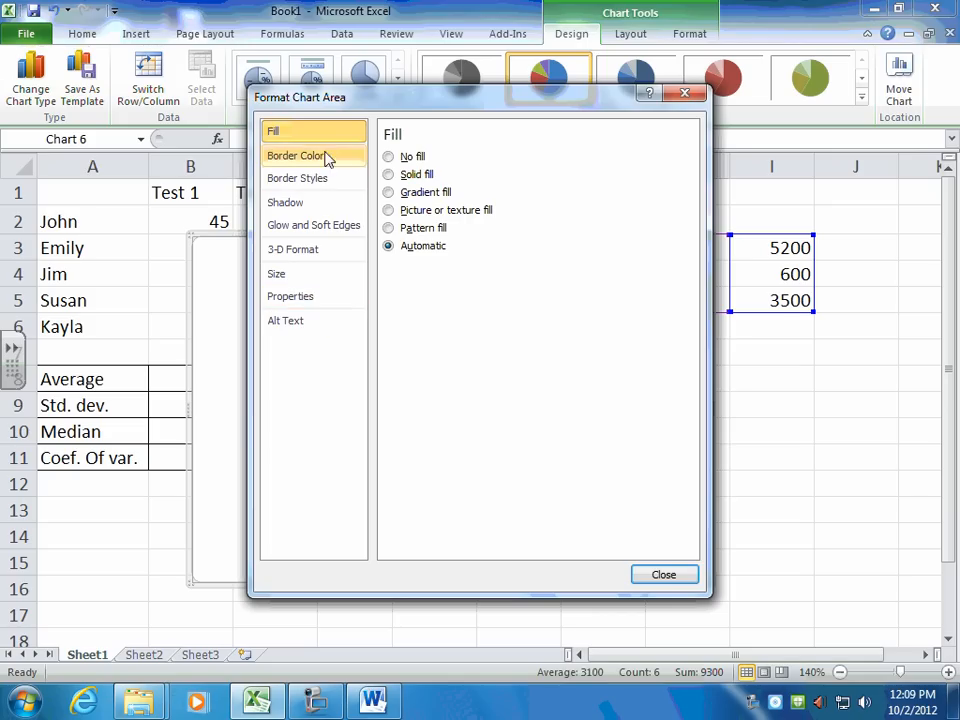
pyautogui.click(291, 300)
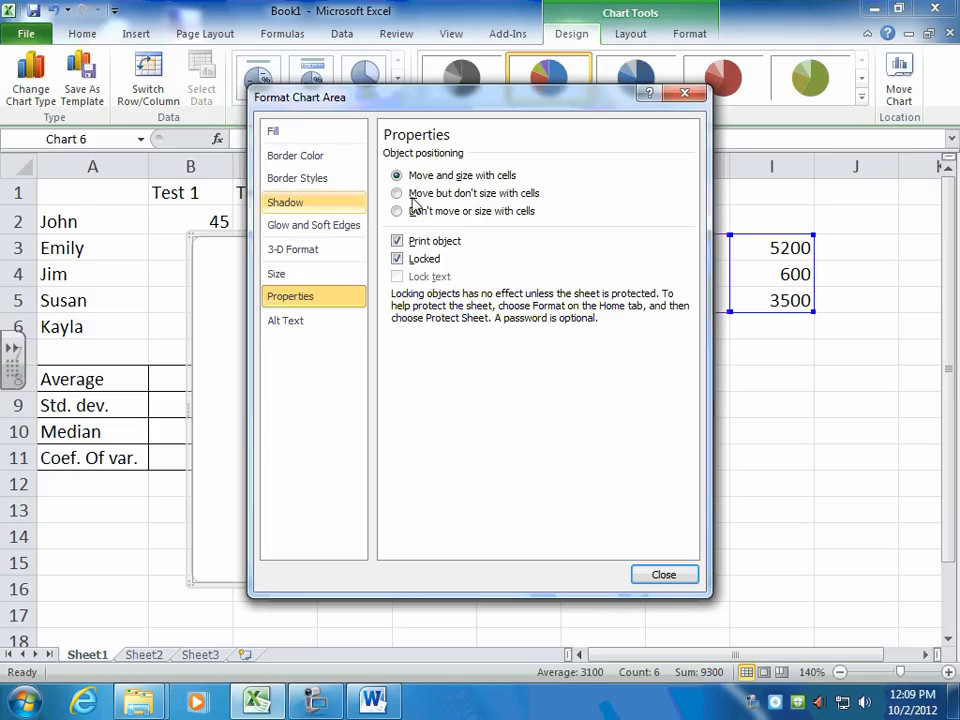
pyautogui.click(668, 577)
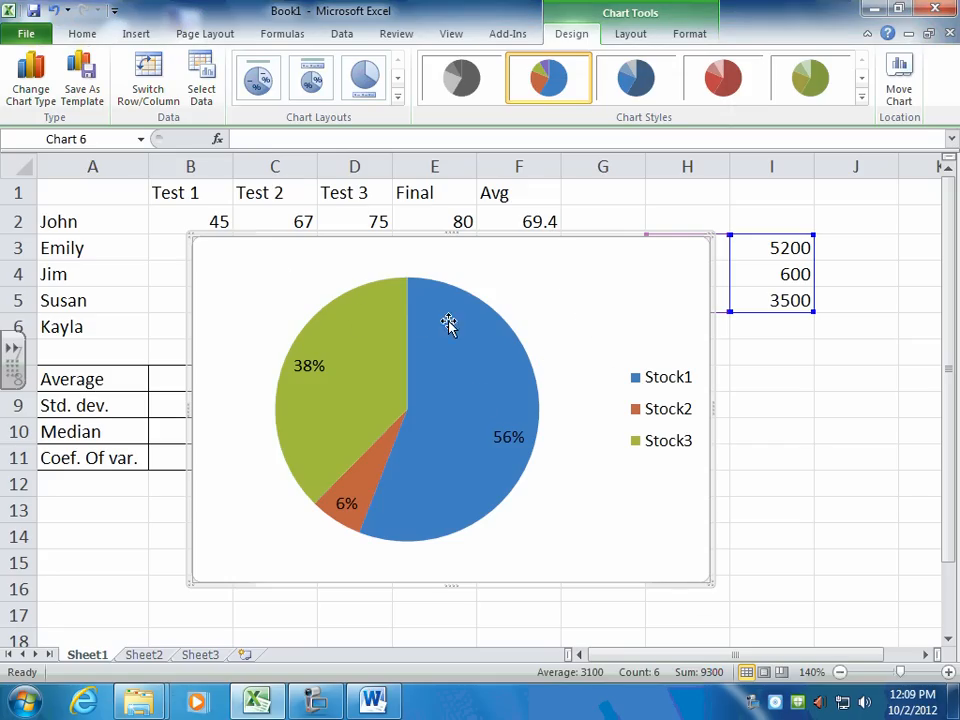
# Move the stock pie chart below the statistics table so its upper edge sits near row 13, and deselect it.
pyautogui.click(593, 227)
pyautogui.moveTo(519, 245); pyautogui.dragTo(411, 482)
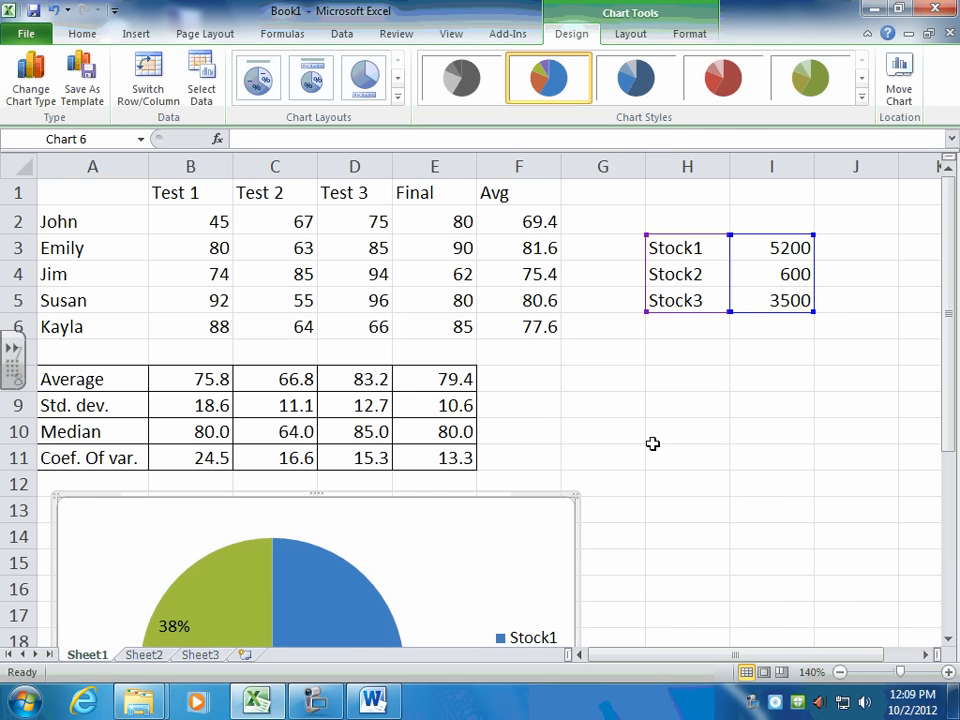
pyautogui.click(668, 437)
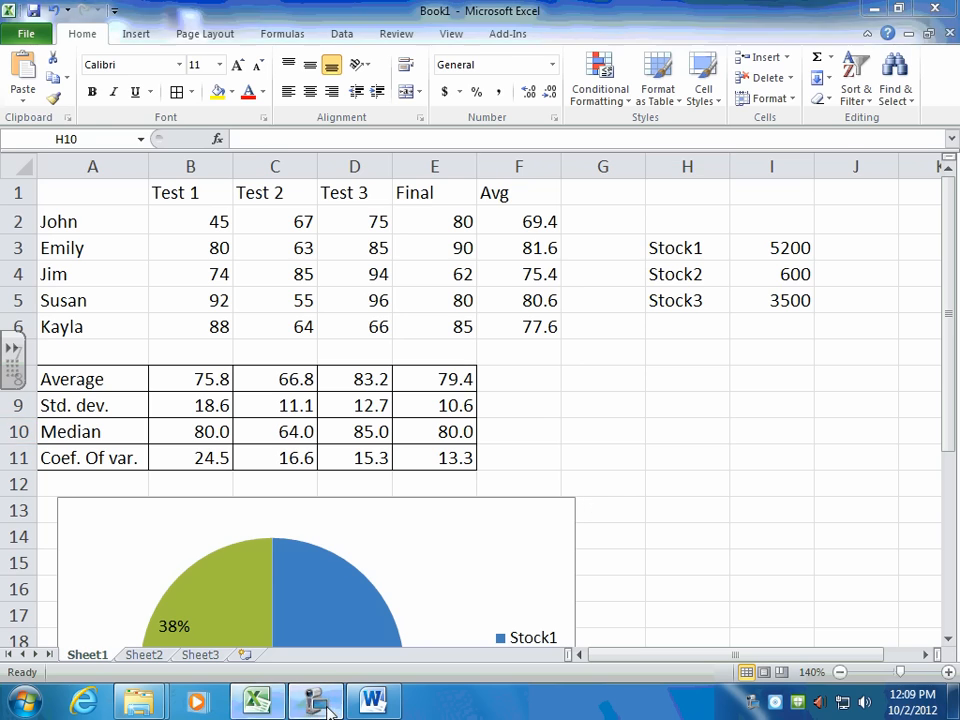